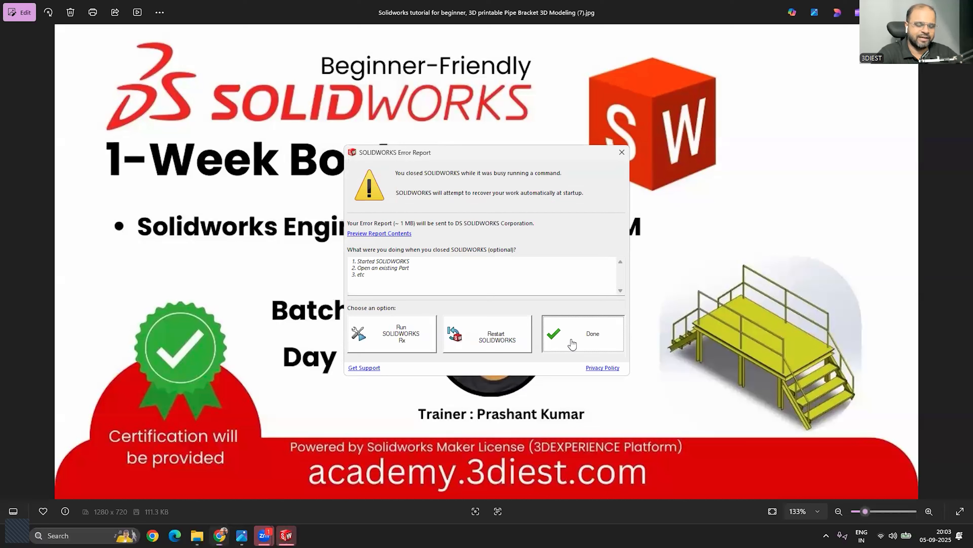
Dismiss the SOLIDWORKS error report and launch SOLIDWORKS Connected again.
left_click(579, 341)
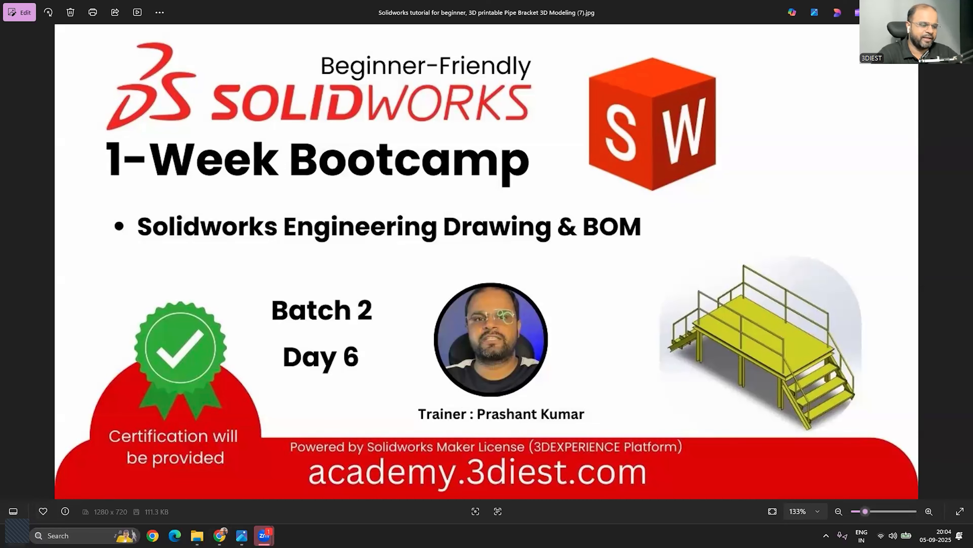
key("super")
type("a")
key("BackSpace")
type("solid")
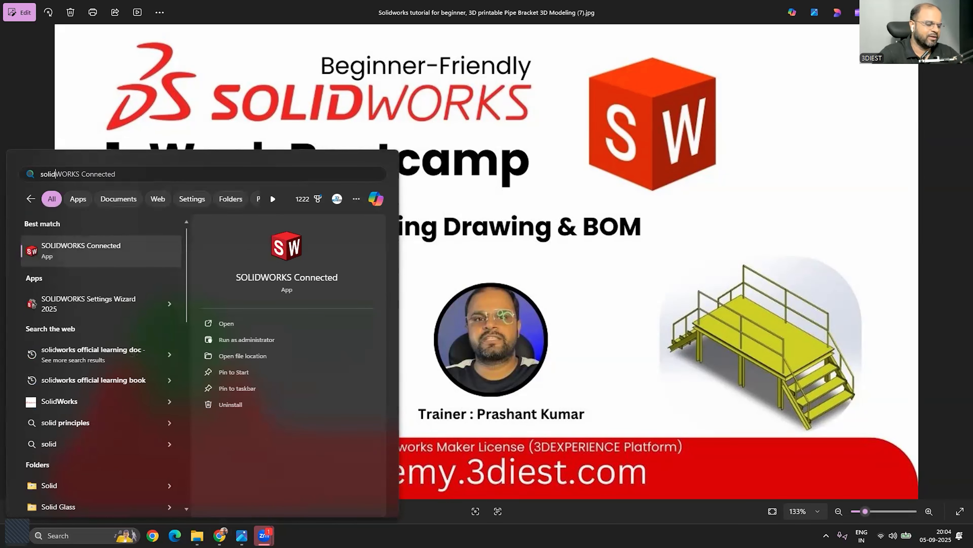
left_click(111, 257)
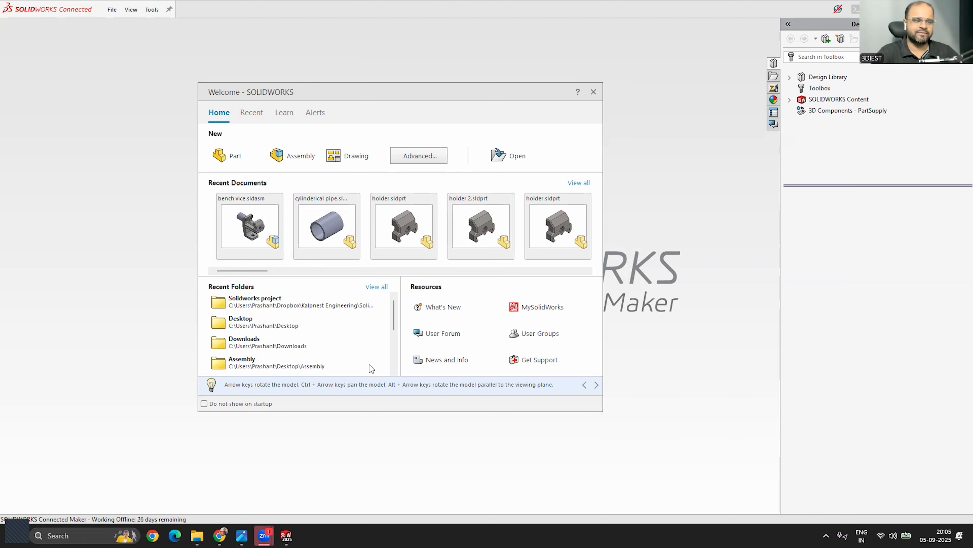
Open the Bench Vice assembly from the recent documents.
left_click(251, 222)
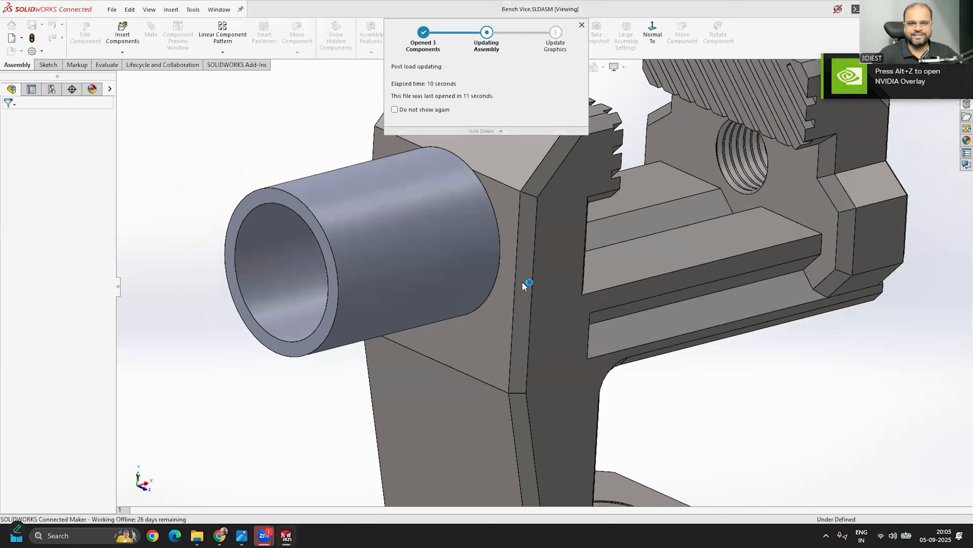
scroll(521, 282, "up", 5)
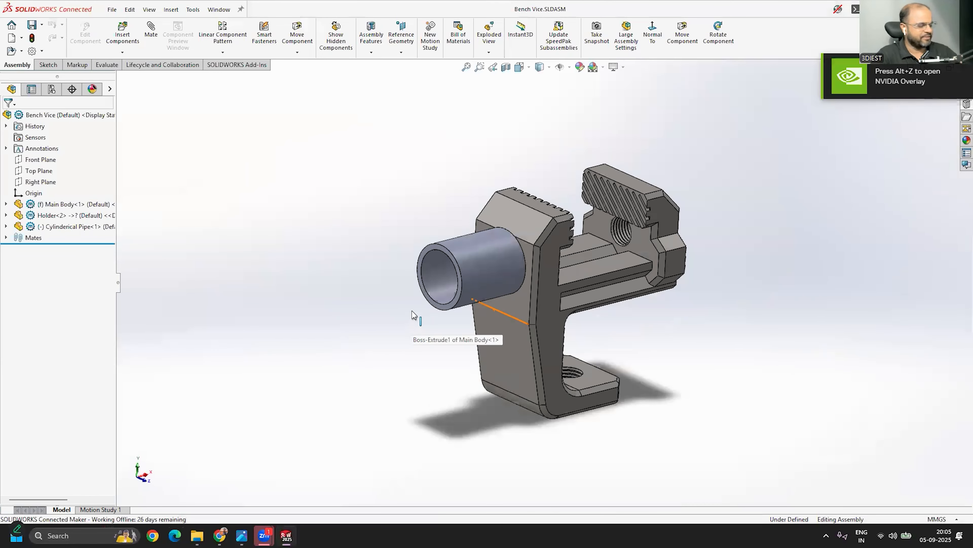
Examine the bench vice assembly from several angles, focusing on the cylindrical pipe mounted on the main body.
scroll(412, 311, "up", 2)
scroll(663, 357, "down", 2)
mouse_move(545, 268)
middle_mouse_down()
mouse_move(445, 309)
mouse_move(496, 254)
mouse_move(567, 245)
mouse_move(555, 272)
mouse_move(495, 256)
mouse_move(546, 271)
middle_mouse_up()
scroll(506, 255, "down", 4)
scroll(539, 281, "up", 3)
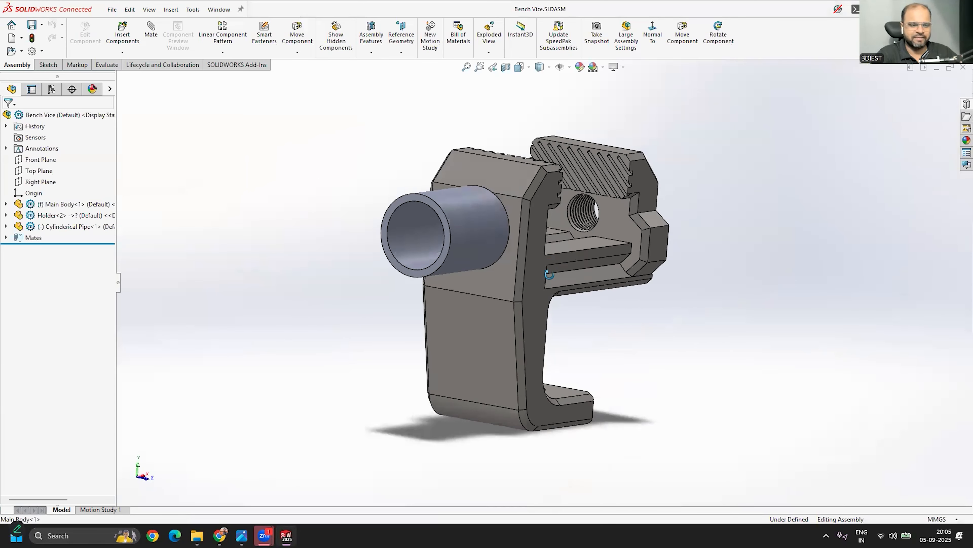
scroll(548, 273, "down", 3)
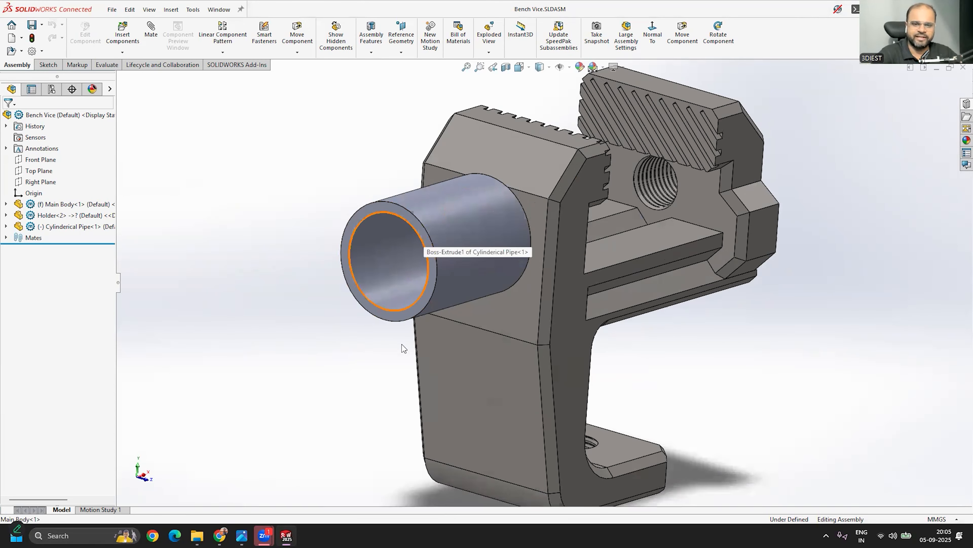
scroll(392, 296, "up", 4)
middle_click_drag(399, 297, 493, 305)
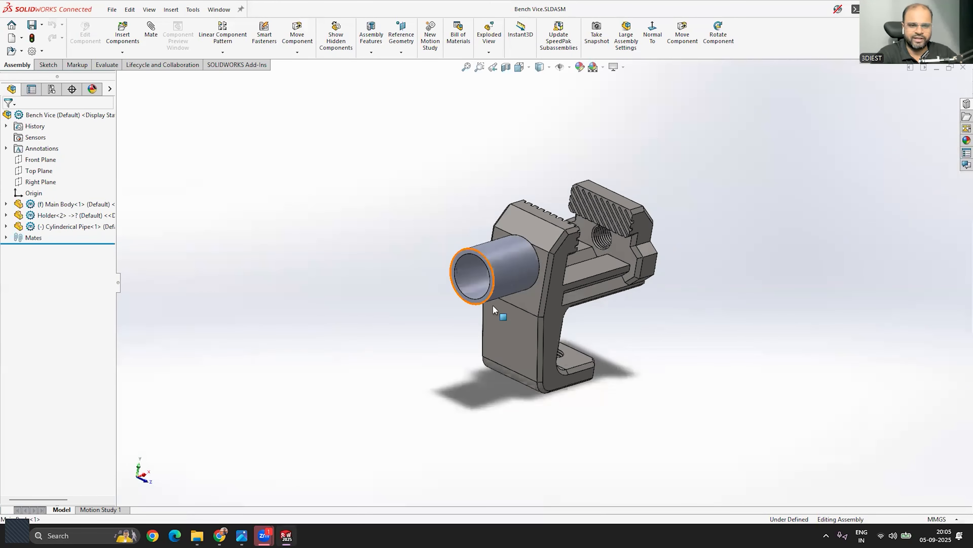
scroll(494, 299, "down", 3)
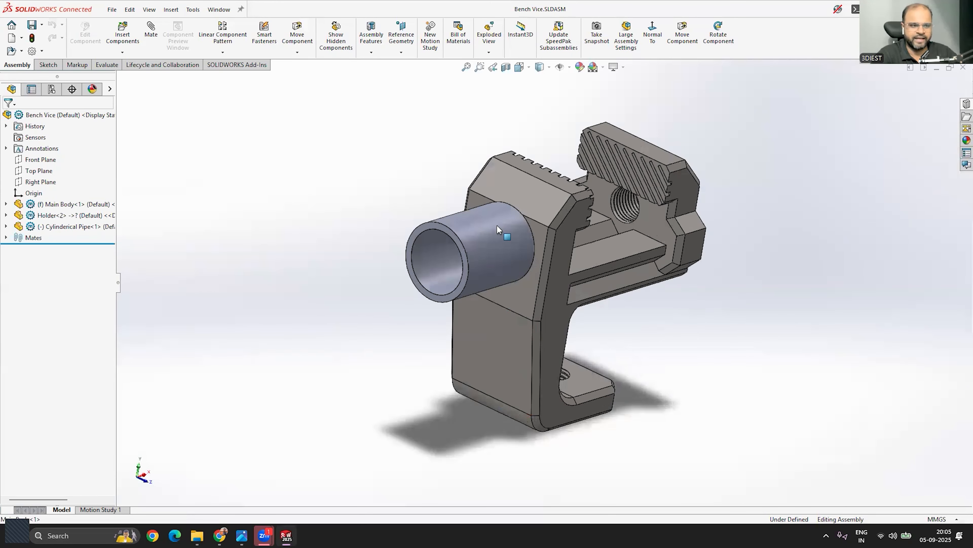
left_click(477, 246)
left_click(873, 220)
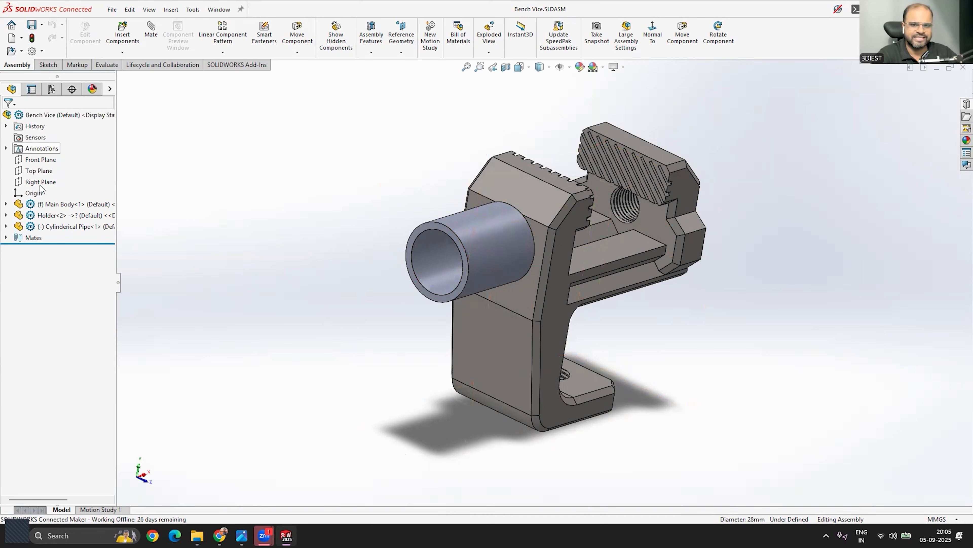
Start editing the Cylinderical Pipe part in the context of the assembly.
left_click(69, 230)
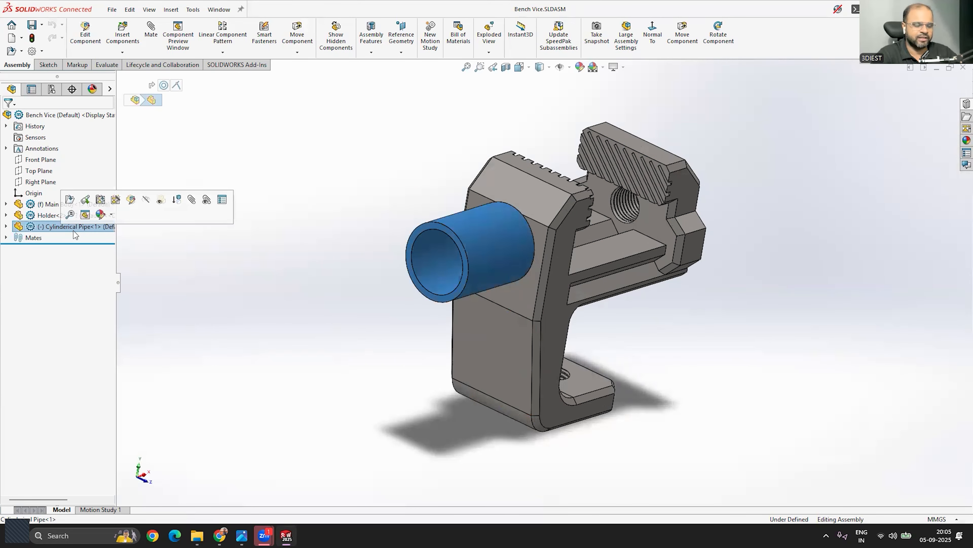
right_click(103, 226)
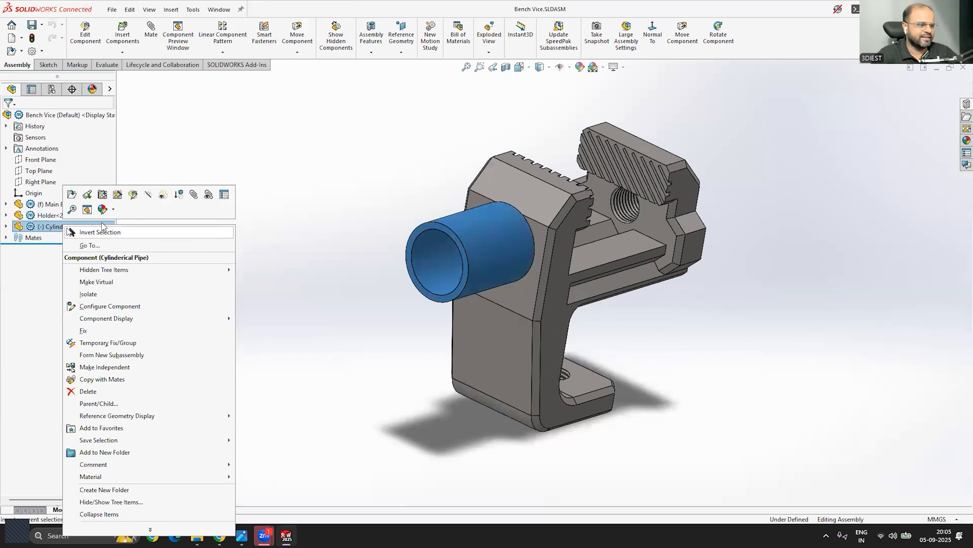
left_click(133, 195)
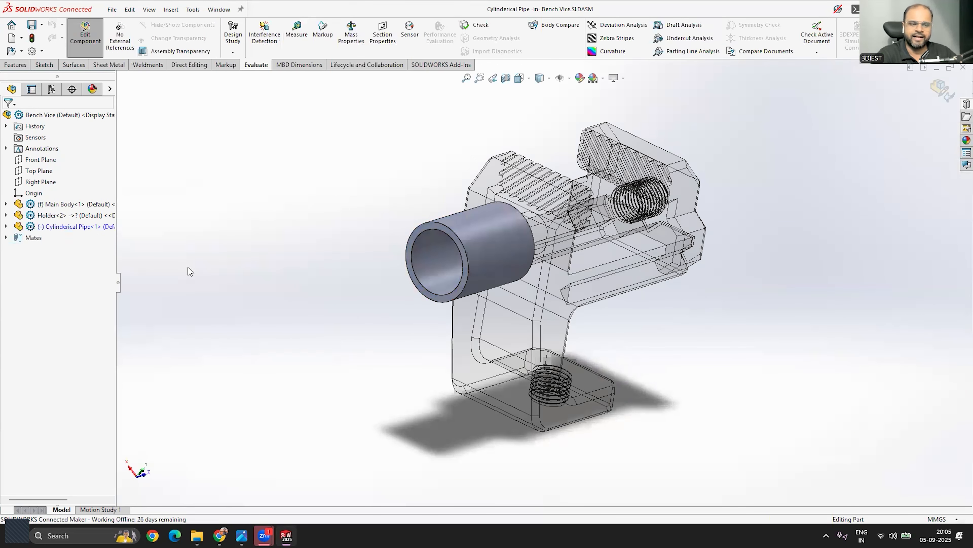
middle_click_drag(614, 309, 340, 256)
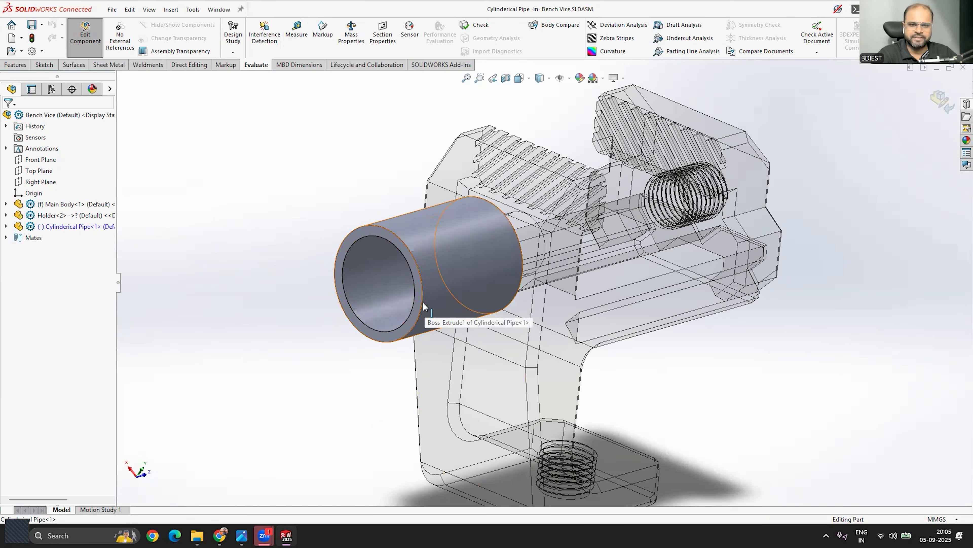
middle_click_drag(710, 370, 522, 341)
scroll(344, 233, "down", 3)
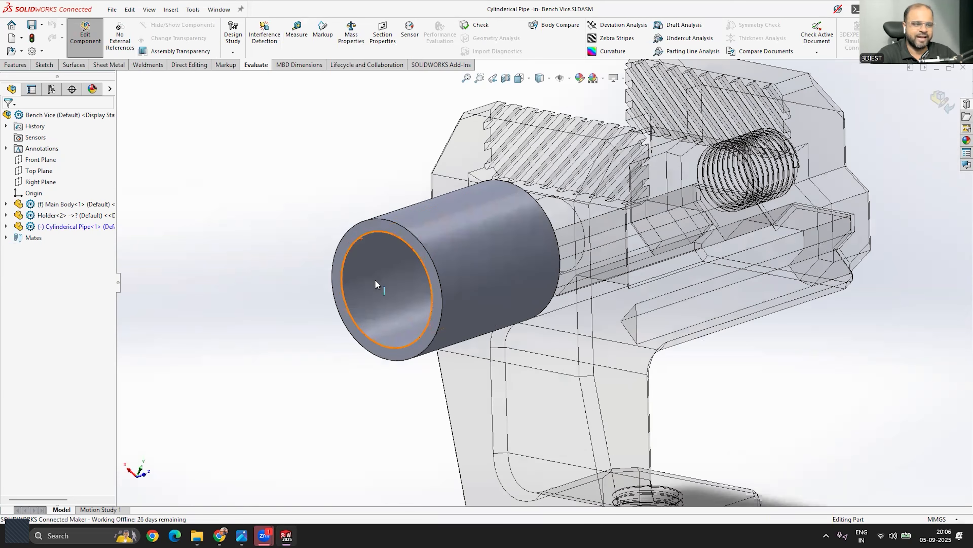
scroll(376, 283, "down", 2)
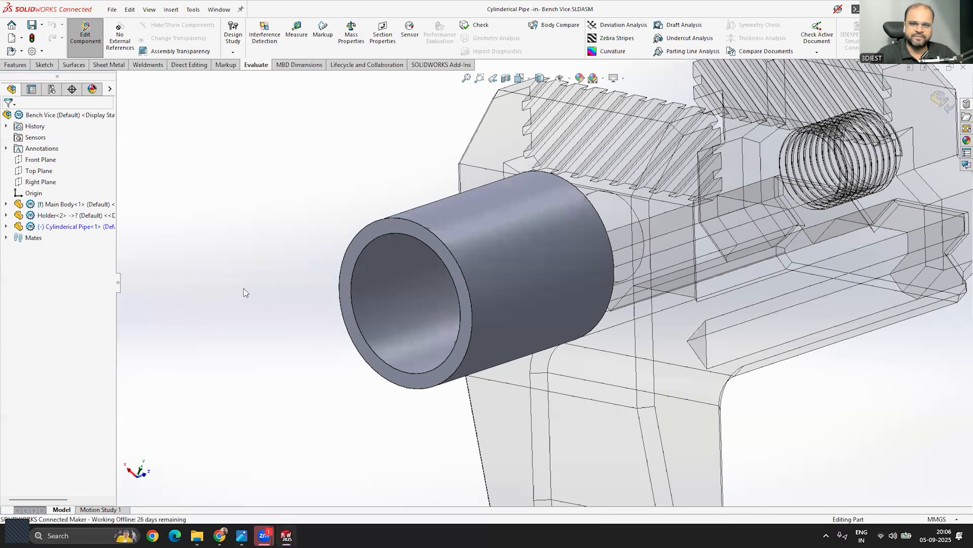
Open Sketch1 of the pipe's Boss-Extrude1 feature for editing.
left_click(15, 64)
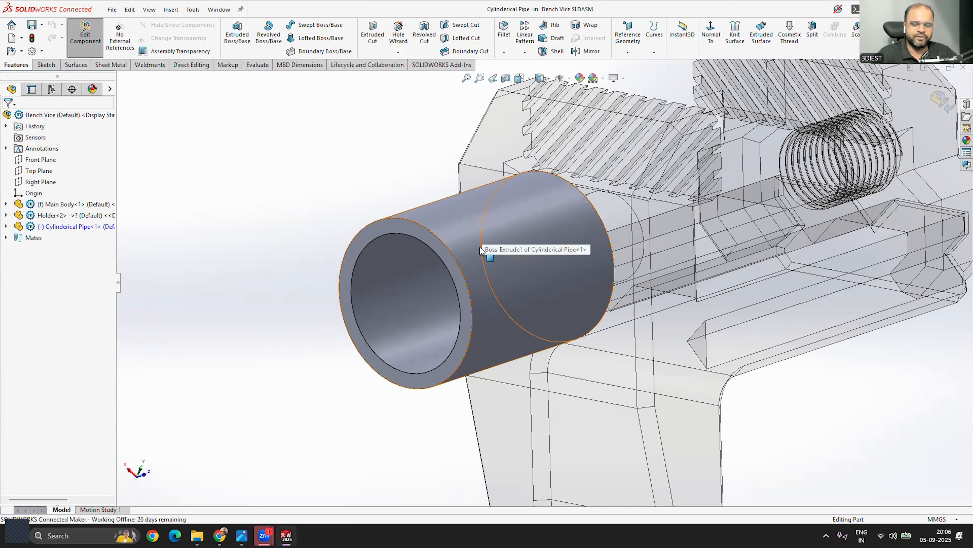
left_click(6, 226)
left_click(17, 349)
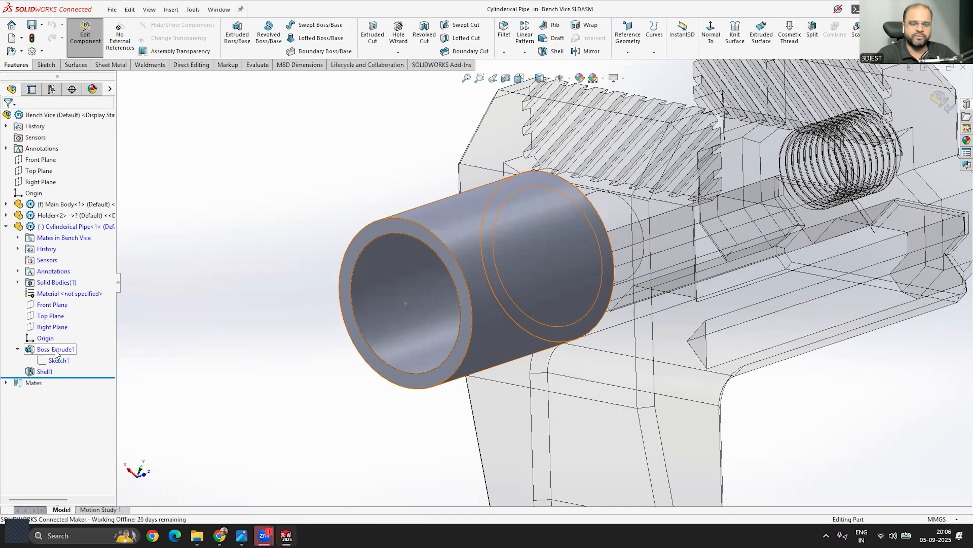
left_click(58, 360)
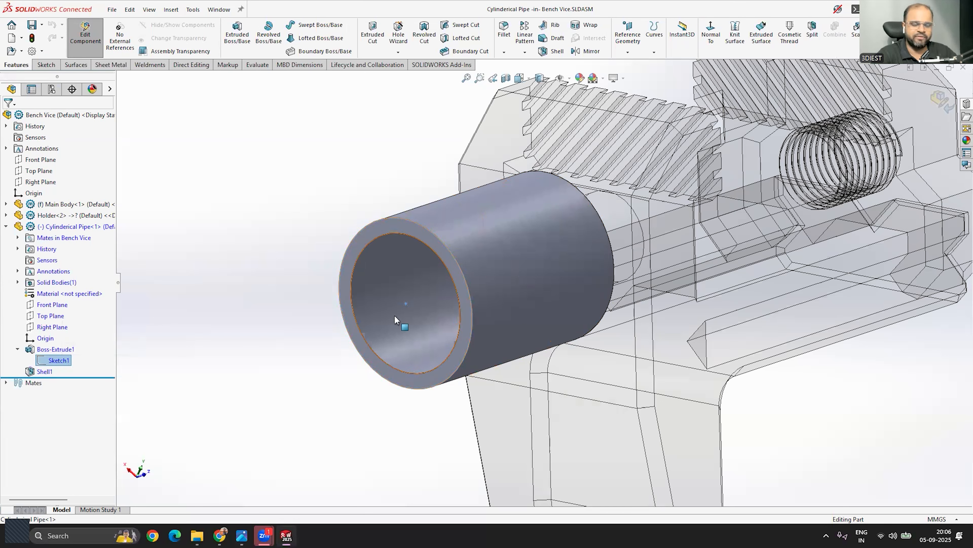
right_click(58, 362)
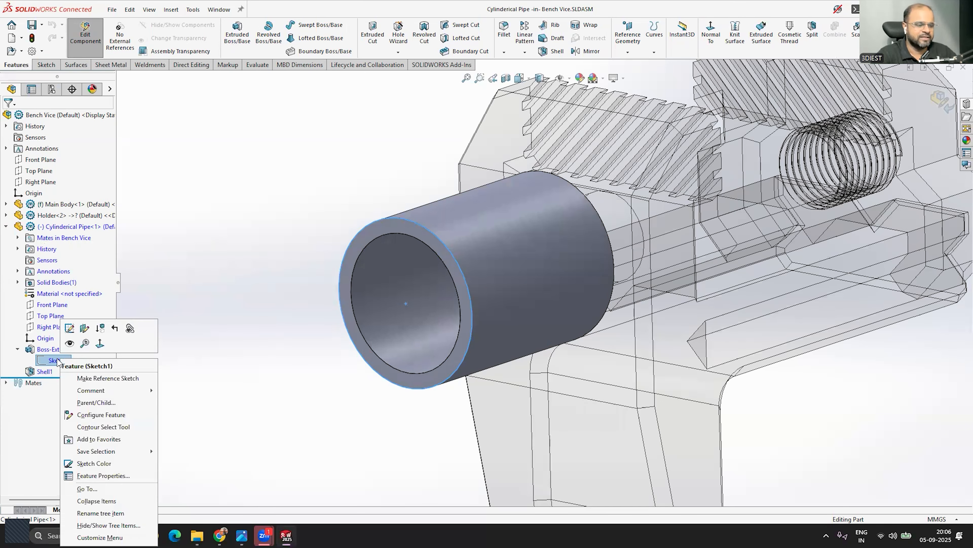
left_click(69, 328)
Set the sketched circle's diameter to 15 mm and exit the sketch.
scroll(575, 200, "down", 3)
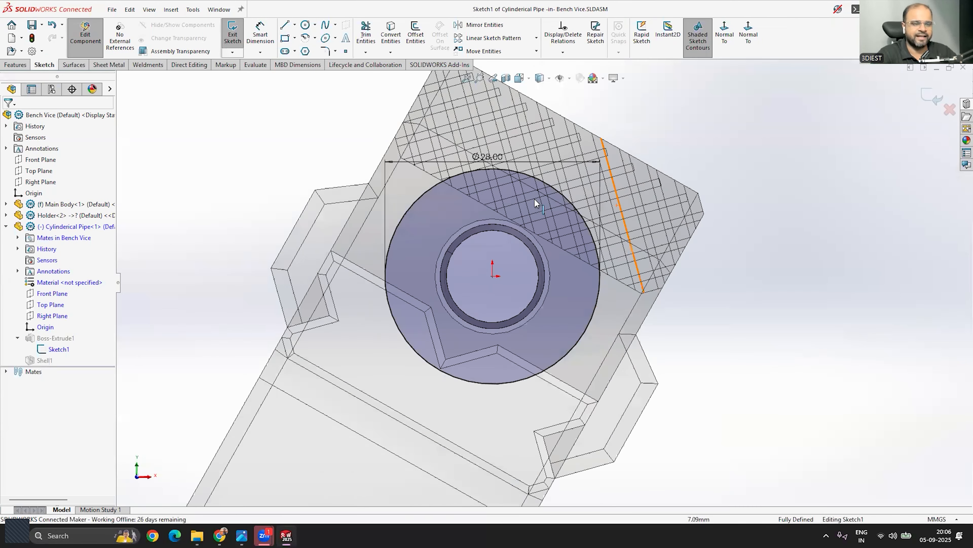
scroll(534, 199, "down", 2)
left_click(482, 156)
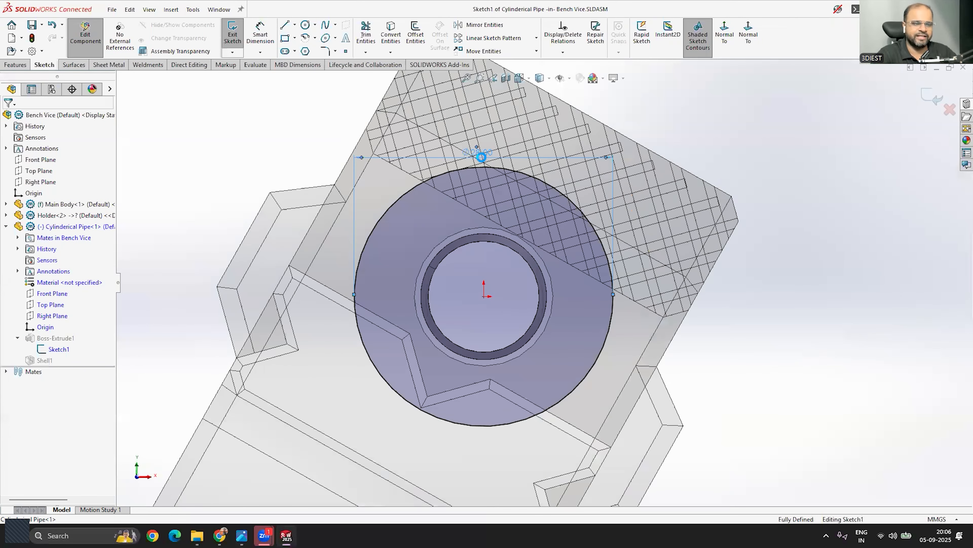
double_click(481, 156)
key("Return")
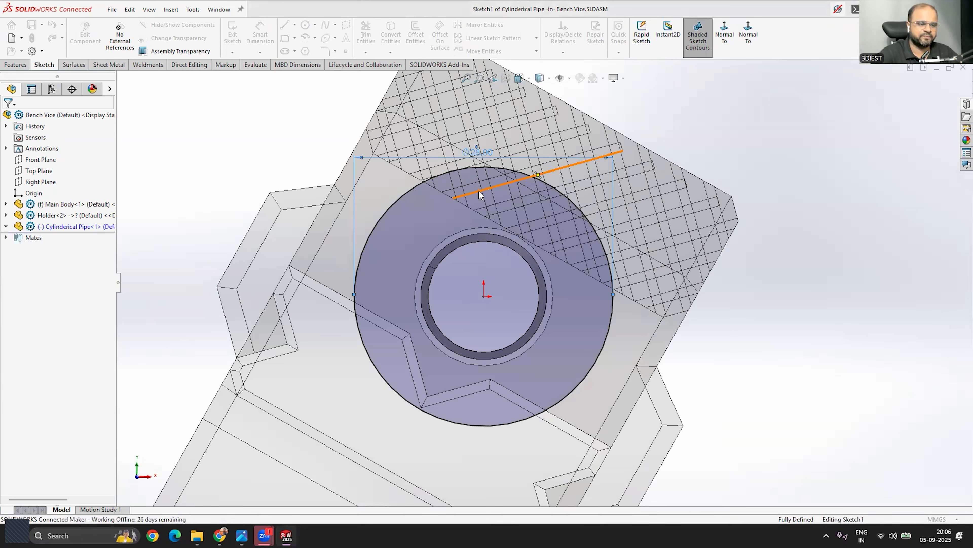
scroll(482, 264, "down", 3)
scroll(456, 238, "up", 5)
mouse_move(509, 253)
middle_mouse_down()
mouse_move(472, 273)
mouse_move(493, 253)
mouse_move(499, 260)
middle_mouse_up()
scroll(556, 246, "up", 5)
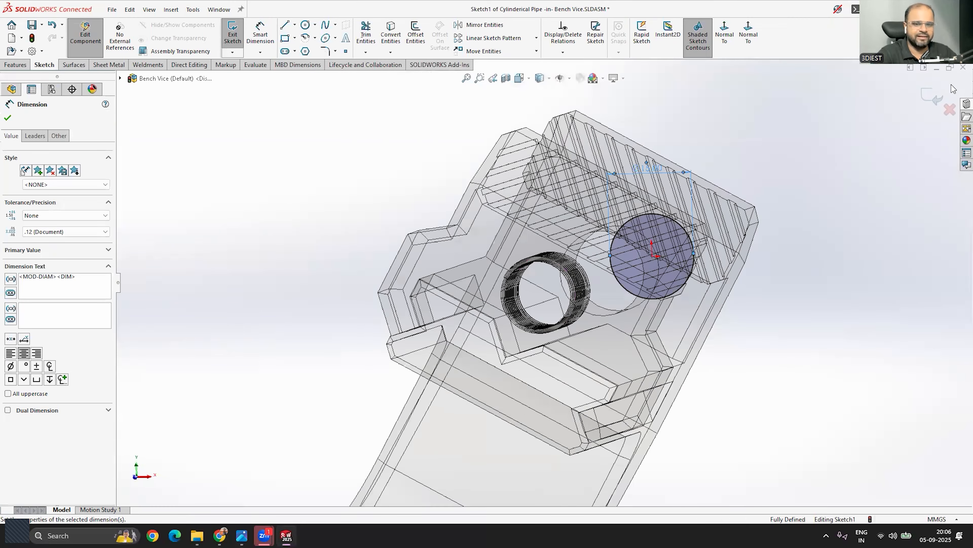
left_click(932, 97)
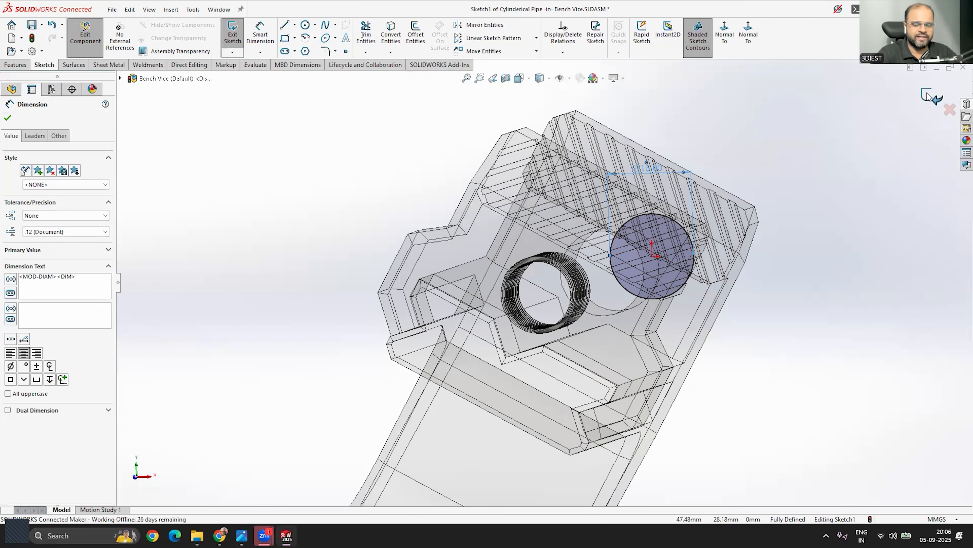
Inspect the resized pipe against the vice's transparent parts, and finish editing the component to return to the assembly.
middle_click_drag(742, 264, 575, 333)
scroll(771, 246, "up", 4)
scroll(850, 339, "down", 4)
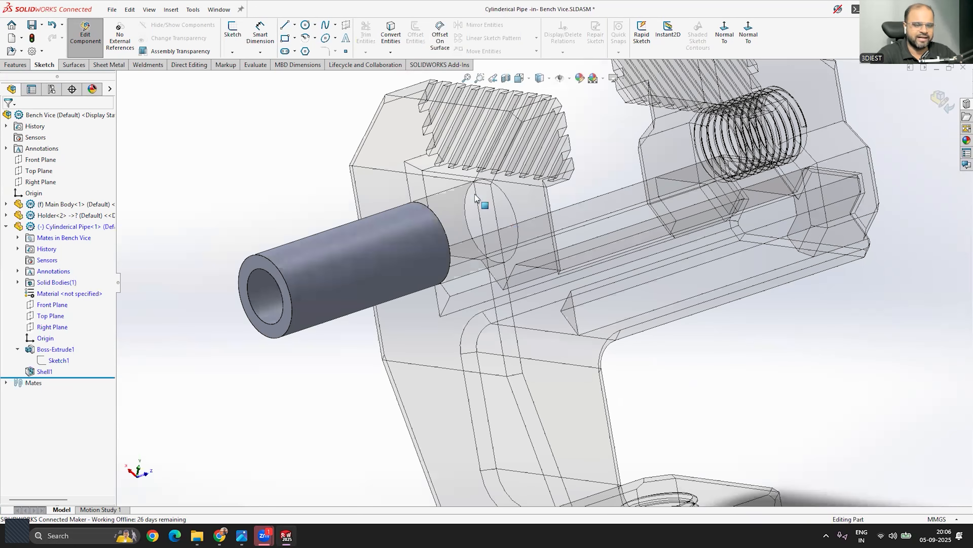
scroll(507, 249, "down", 5)
scroll(499, 233, "up", 5)
scroll(615, 253, "down", 3)
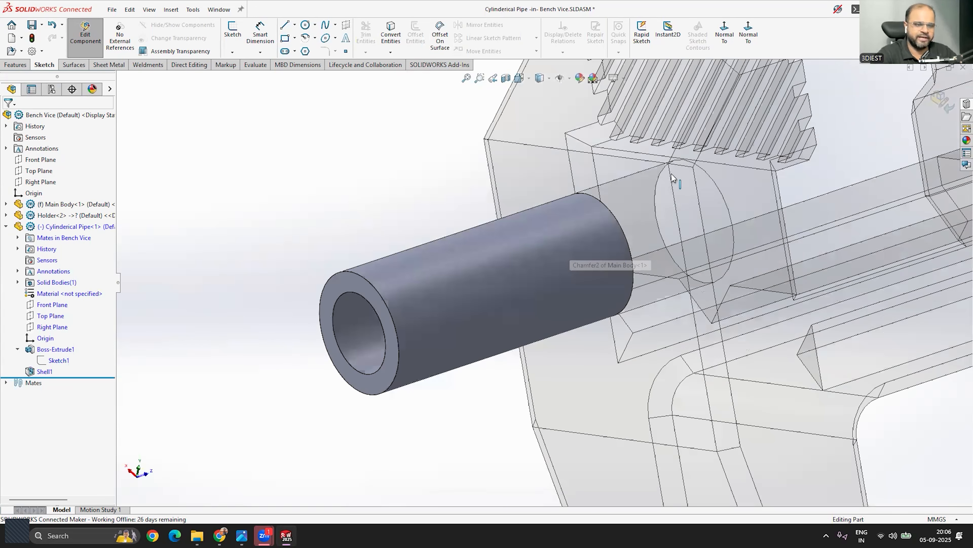
scroll(603, 249, "up", 3)
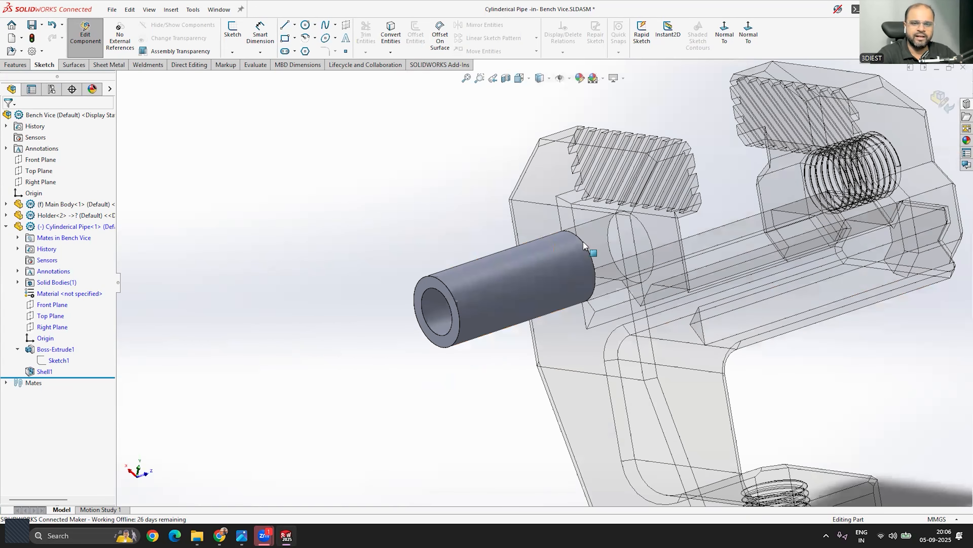
scroll(824, 218, "down", 1)
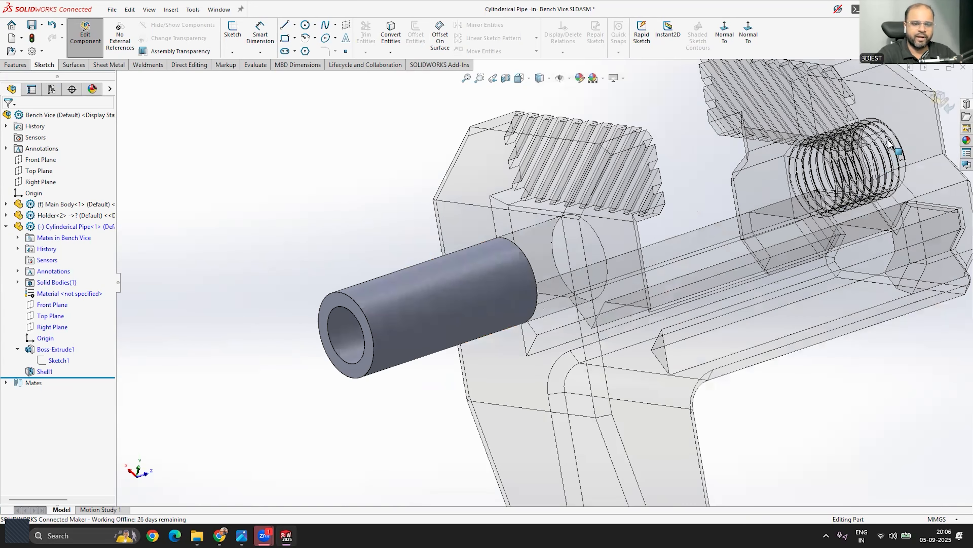
left_click(940, 99)
Check the diameter of the pipe's outer end edge in the assembly.
middle_click_drag(336, 235, 439, 322)
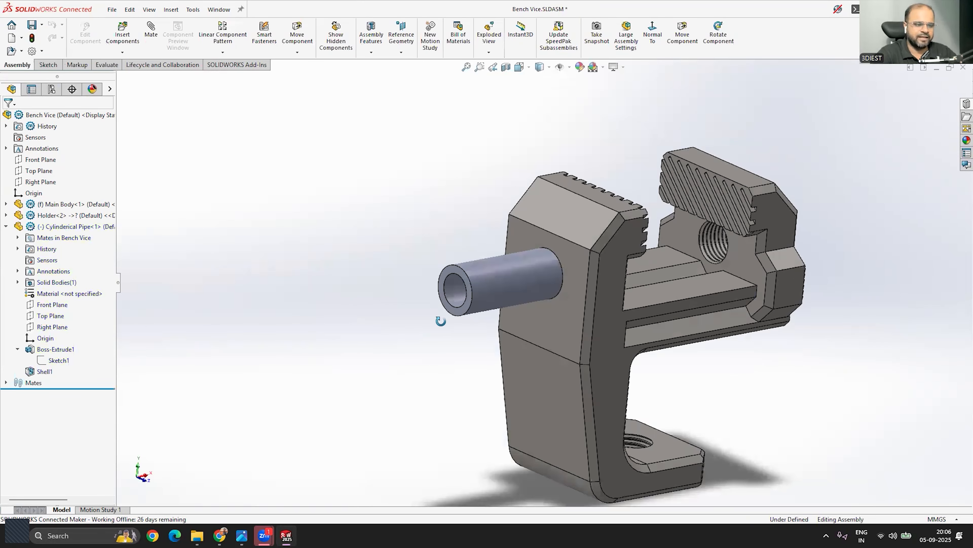
scroll(554, 300, "down", 3)
middle_click_drag(556, 261, 584, 275)
scroll(541, 269, "up", 2)
left_click(443, 270)
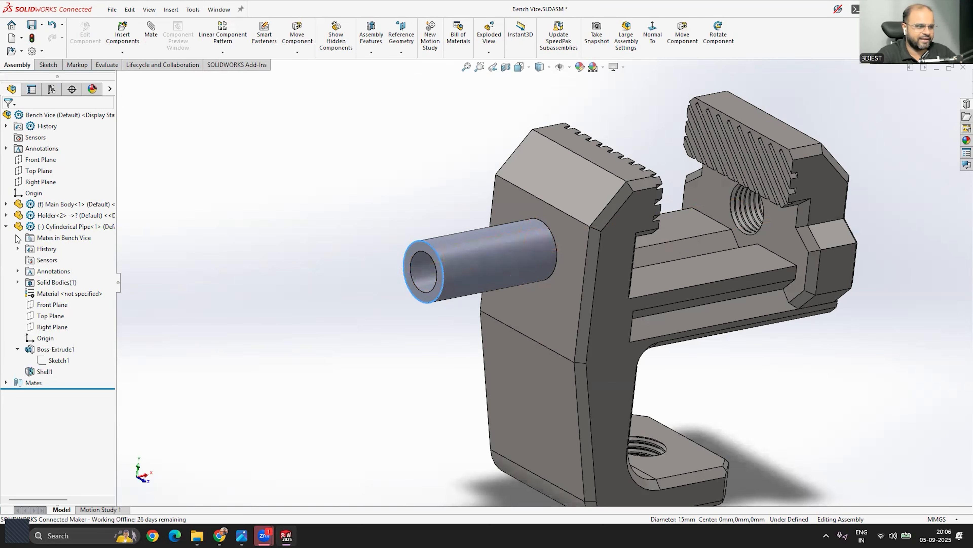
Change the coincident mate between the main body's outer face and the pipe's end face to a parallel mate.
left_click(6, 226)
left_click(6, 237)
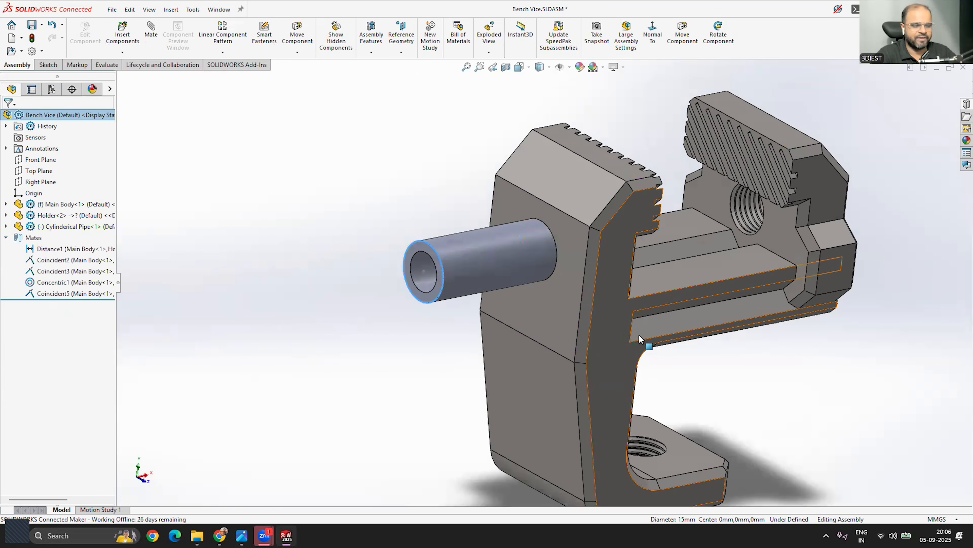
left_click(579, 246)
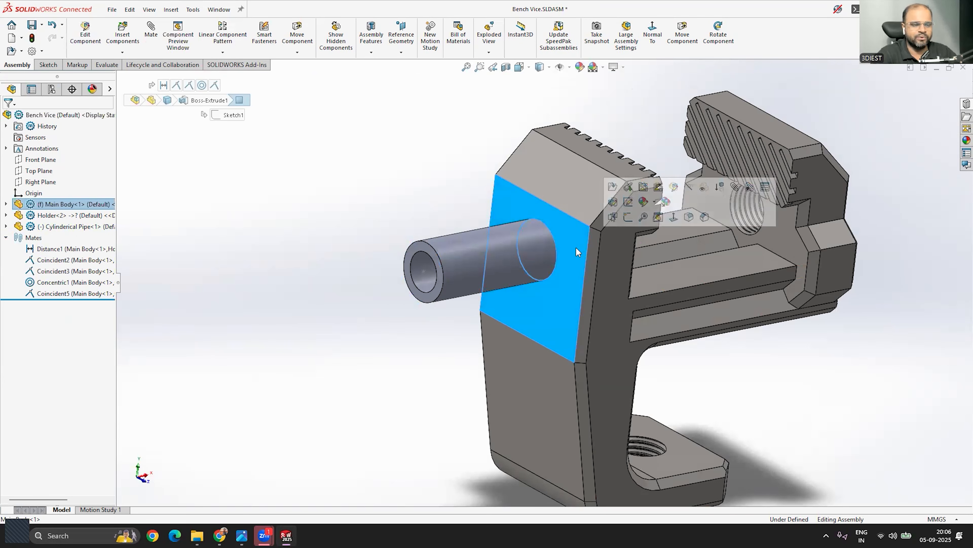
left_click(565, 244)
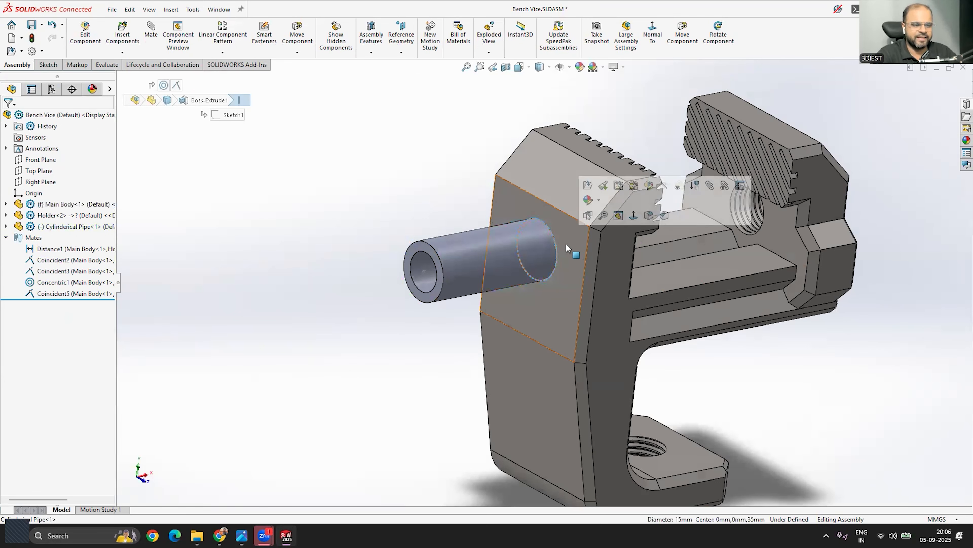
left_click(55, 294)
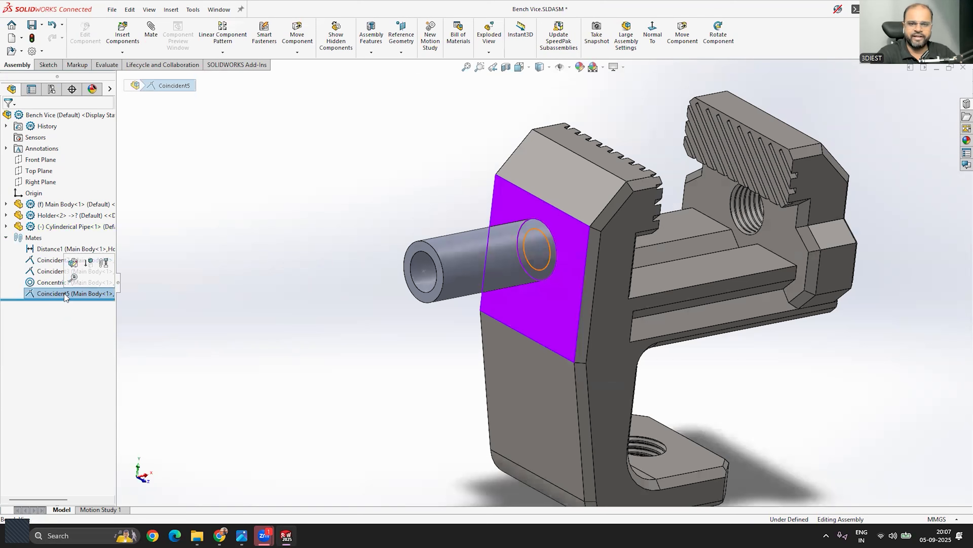
right_click(61, 296)
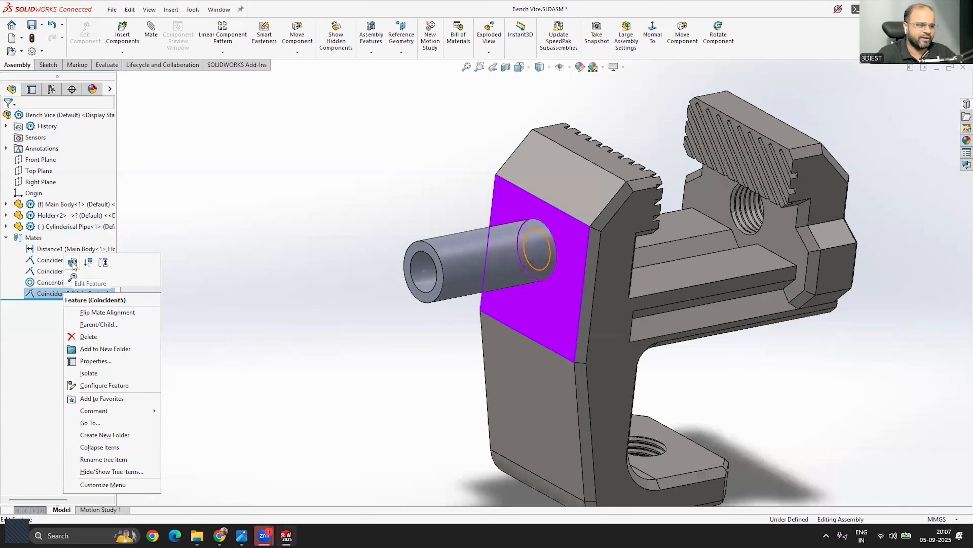
key("Escape")
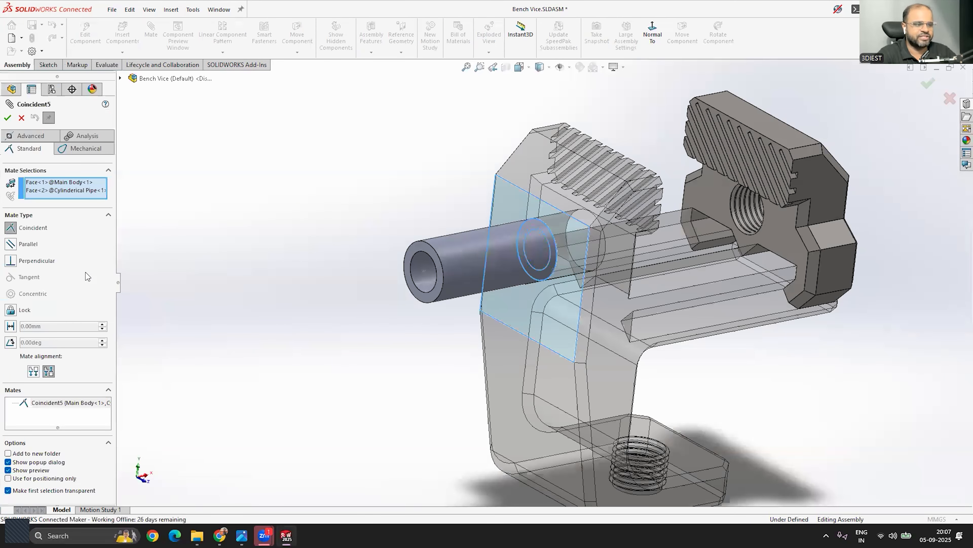
left_click(11, 247)
left_click(7, 118)
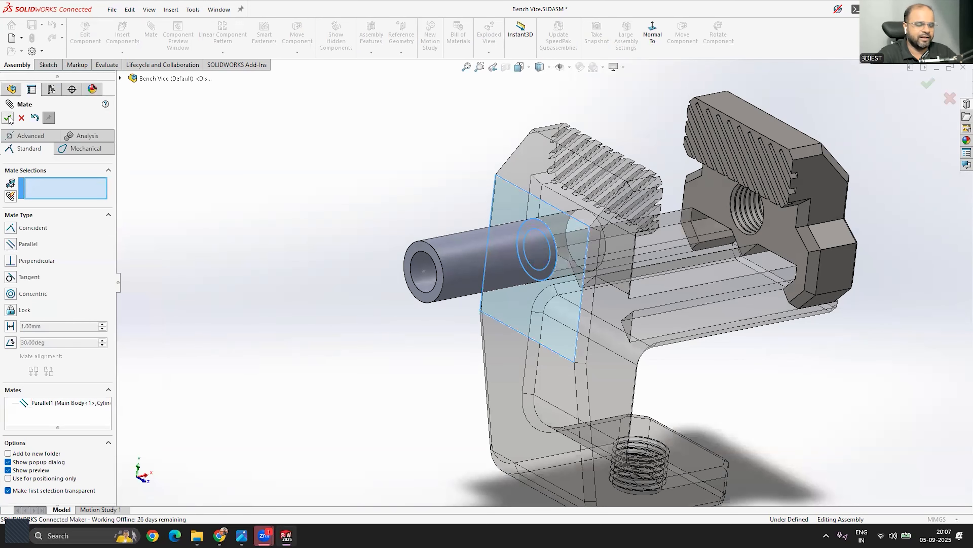
left_click(8, 118)
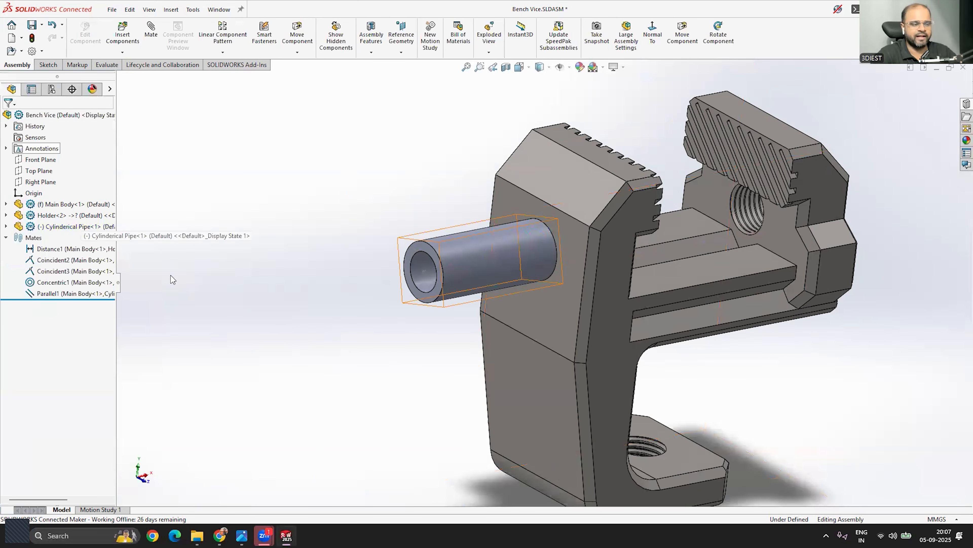
Slide the pipe along its axis into the main body so only a short length protrudes from the outer face.
scroll(345, 283, "down", 5)
left_click_drag(604, 260, 670, 248)
scroll(528, 280, "up", 5)
middle_click_drag(528, 281, 557, 268)
scroll(536, 268, "down", 5)
left_click_drag(517, 270, 476, 283)
key("Escape")
middle_click_drag(478, 337, 551, 344)
scroll(487, 307, "up", 2)
scroll(721, 292, "down", 2)
middle_click_drag(721, 292, 600, 273)
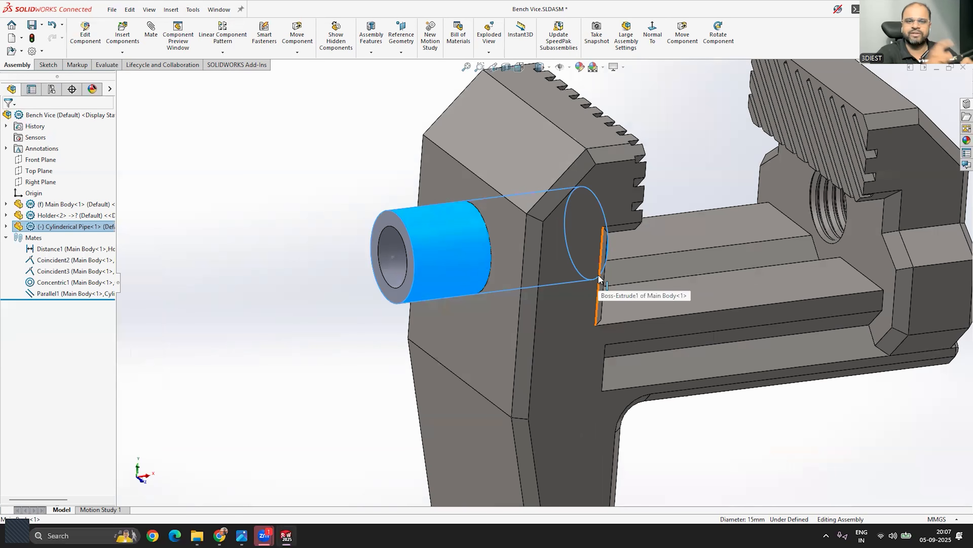
left_click(231, 341)
scroll(377, 325, "up", 3)
scroll(612, 317, "down", 3)
Save the assembly together with the modified pipe part, rebuilding the document, and collapse the mates list.
left_click(31, 26)
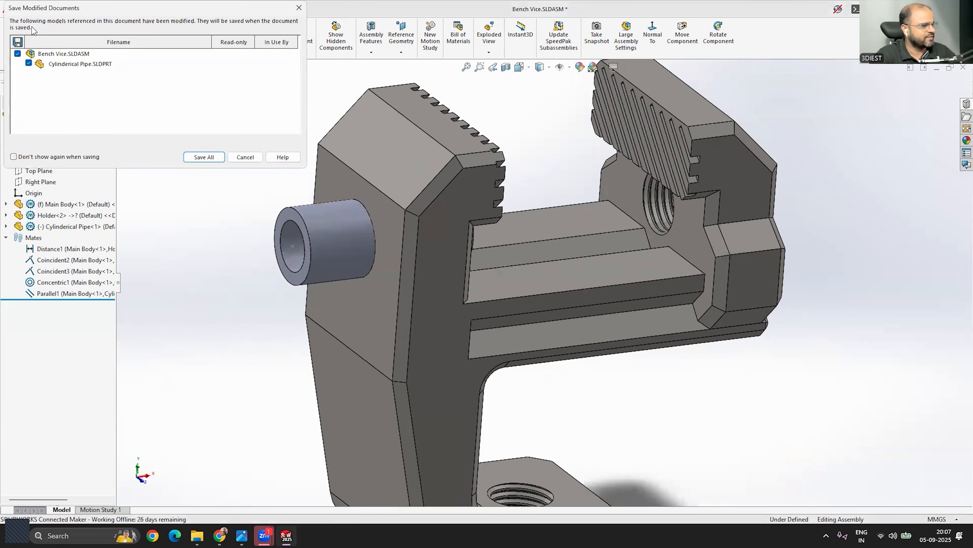
left_click(209, 157)
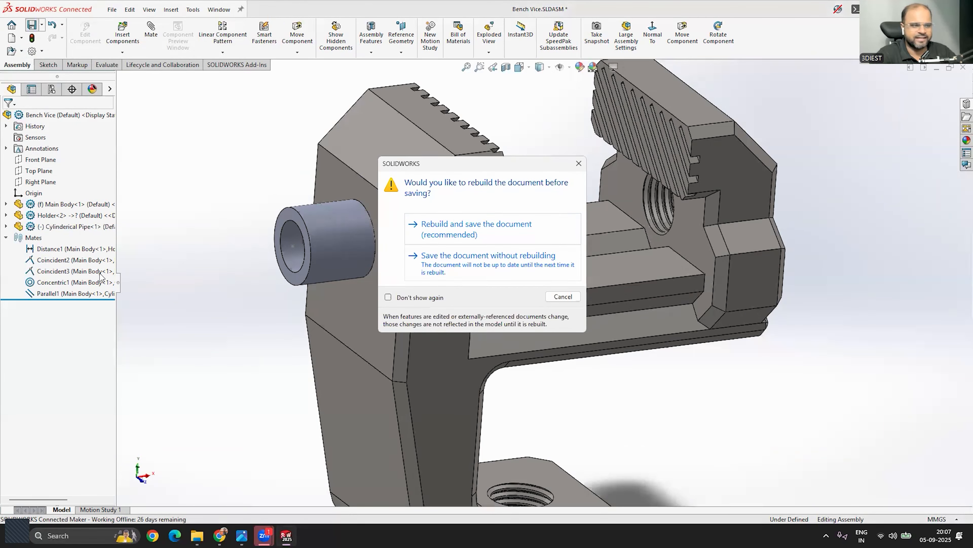
left_click(488, 230)
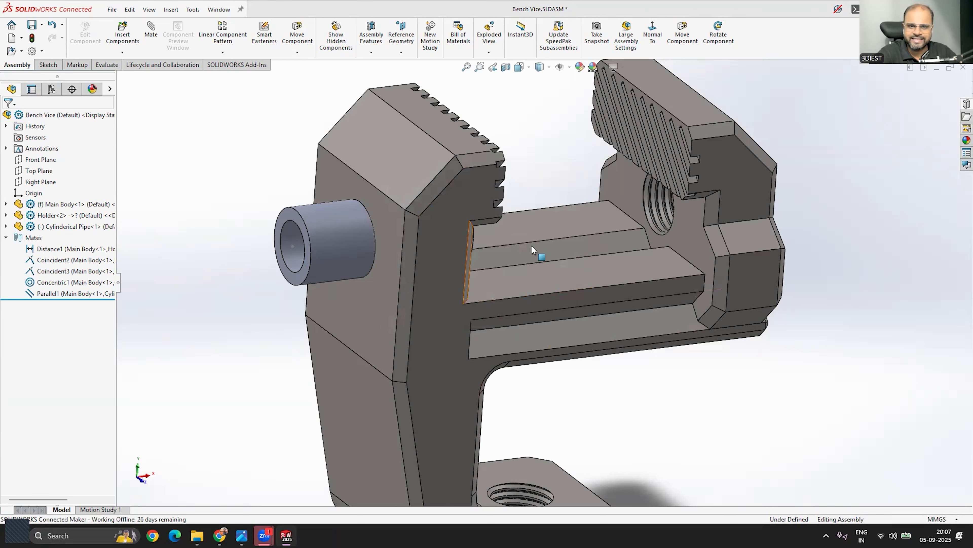
scroll(523, 234, "up", 3)
mouse_move(620, 218)
middle_mouse_down()
mouse_move(543, 220)
mouse_move(621, 220)
middle_mouse_up()
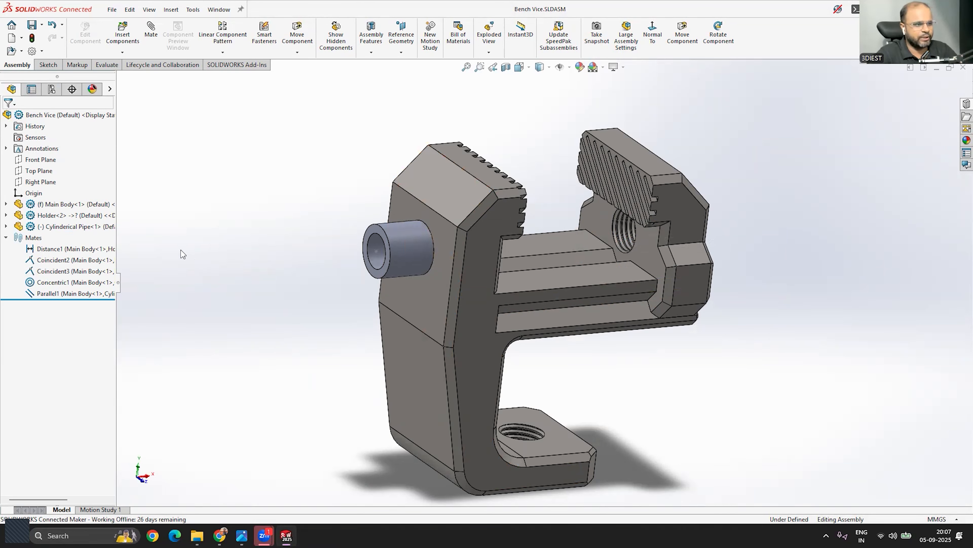
left_click(6, 238)
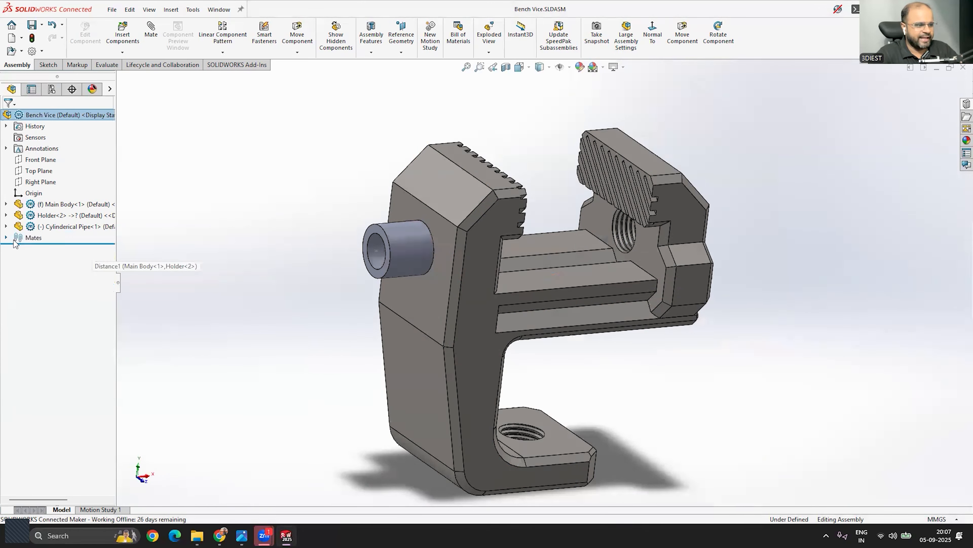
Start a new drawing from the Bench Vice assembly and select the A3 (ISO) sheet size.
left_click(111, 11)
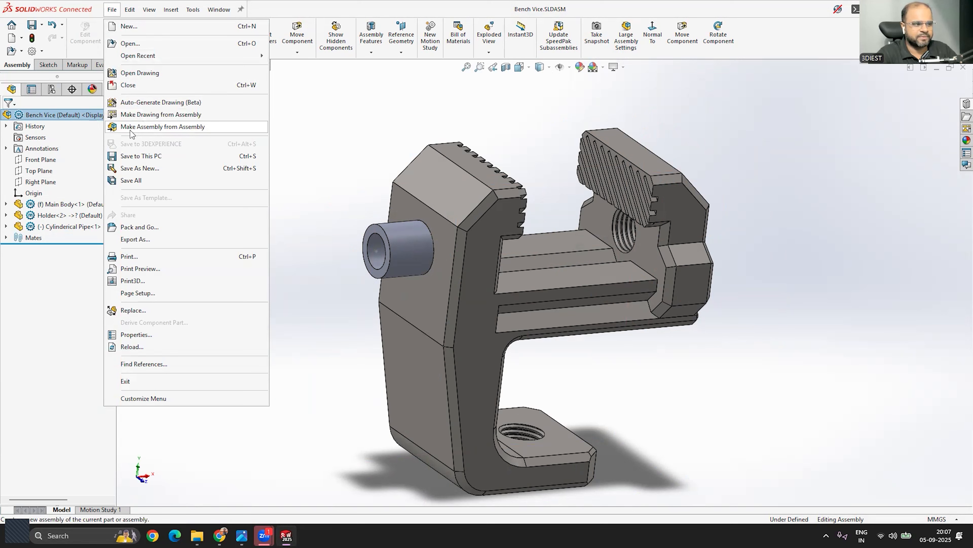
left_click(167, 115)
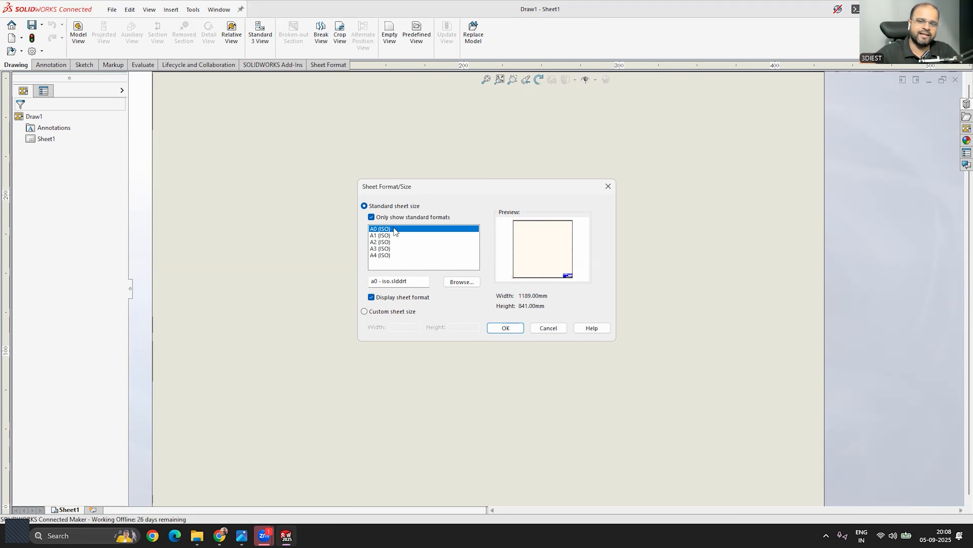
left_click(383, 257)
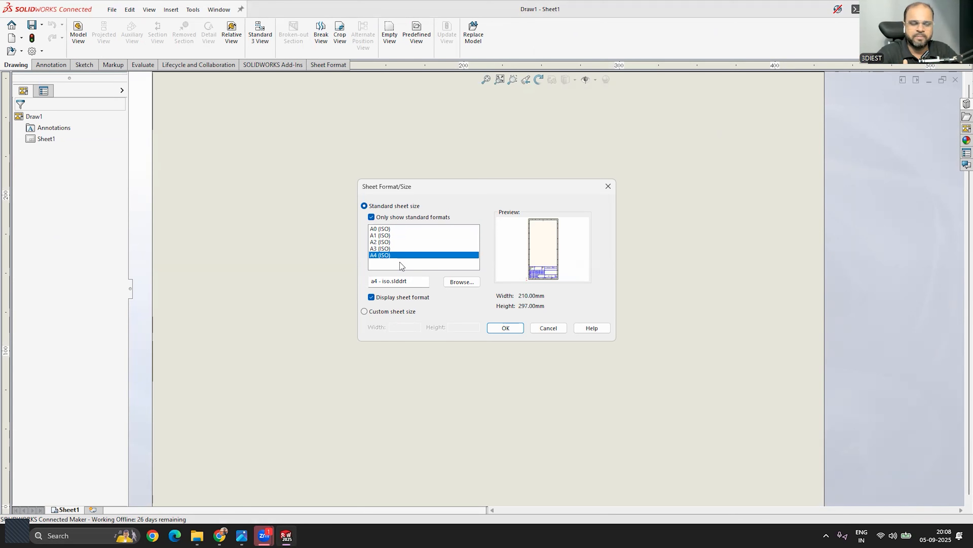
left_click(383, 249)
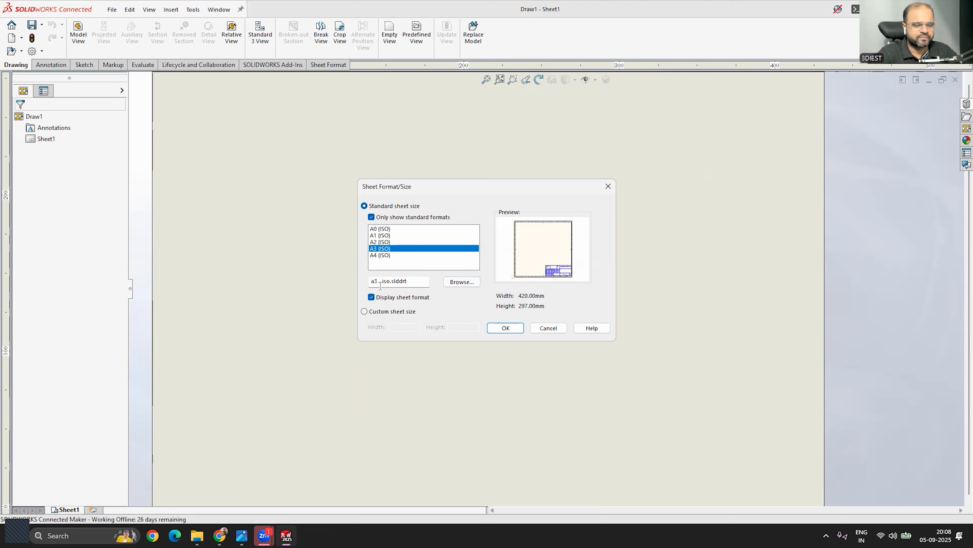
Load the custom sheet format file DIN A3 Greenleaf.slddrt from the sheetformat folder.
left_click_drag(371, 282, 411, 283)
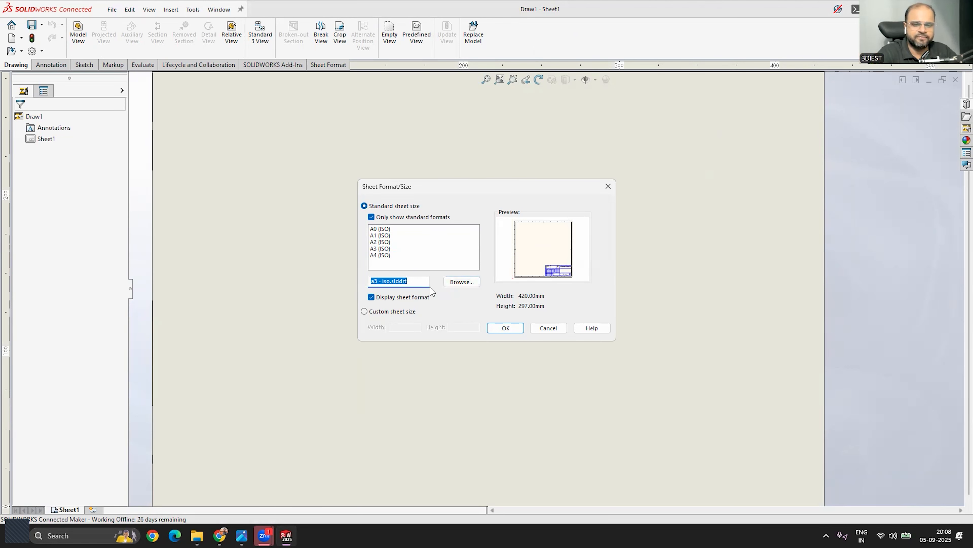
left_click(455, 283)
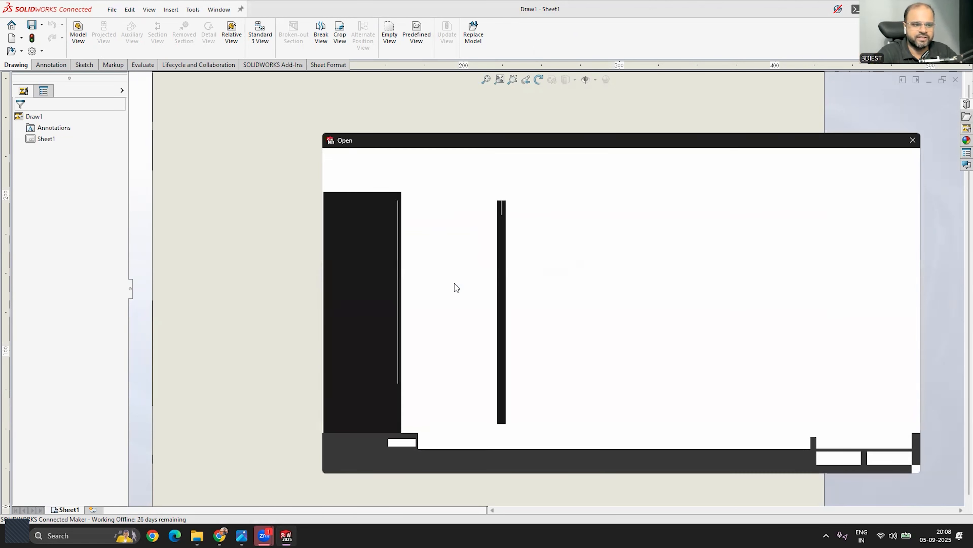
scroll(469, 254, "down", 8)
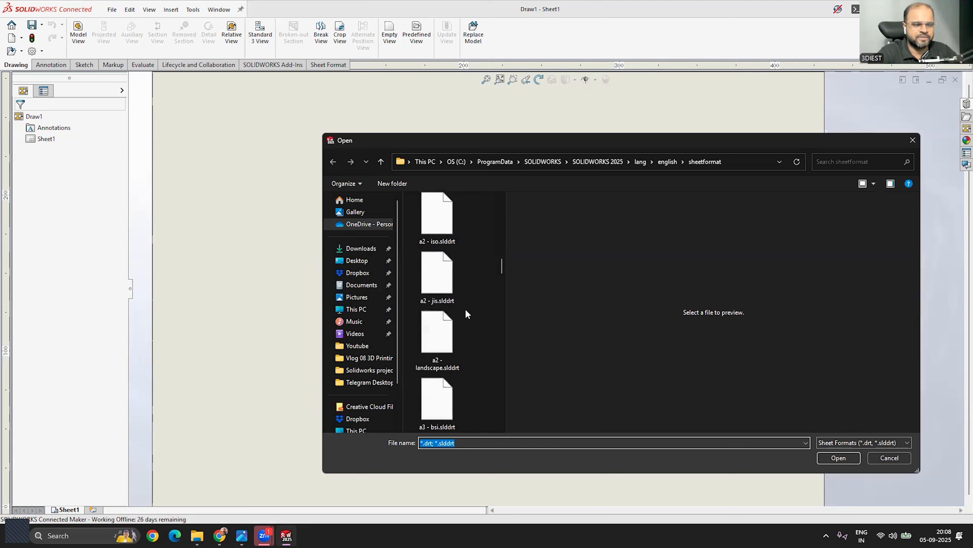
scroll(469, 274, "down", 4)
left_click_drag(507, 356, 753, 356)
scroll(623, 376, "up", 10)
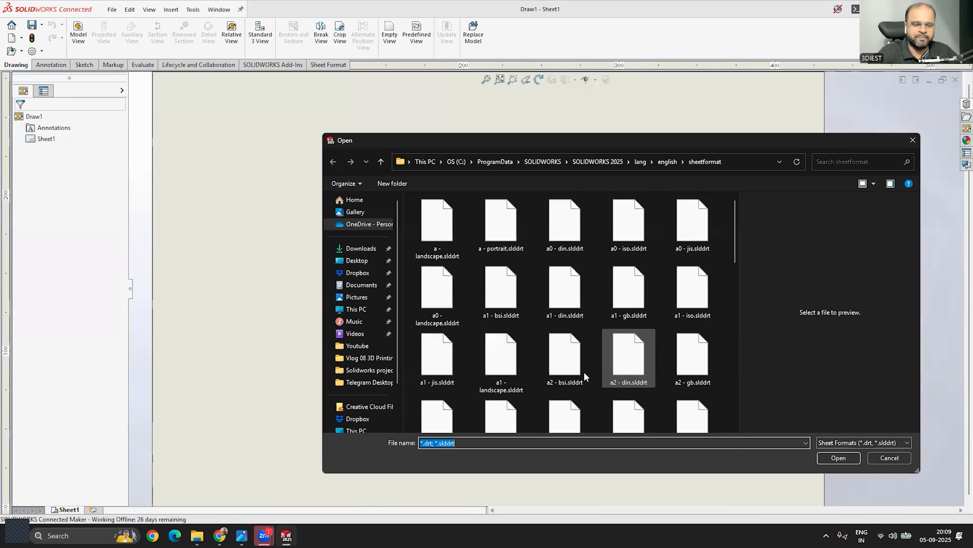
scroll(583, 345, "down", 8)
scroll(582, 327, "down", 4)
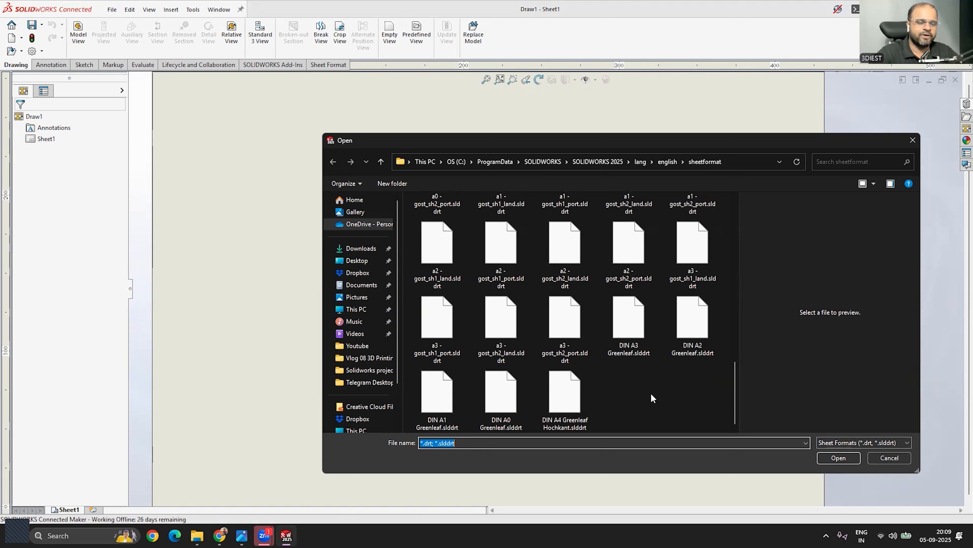
left_click(632, 352)
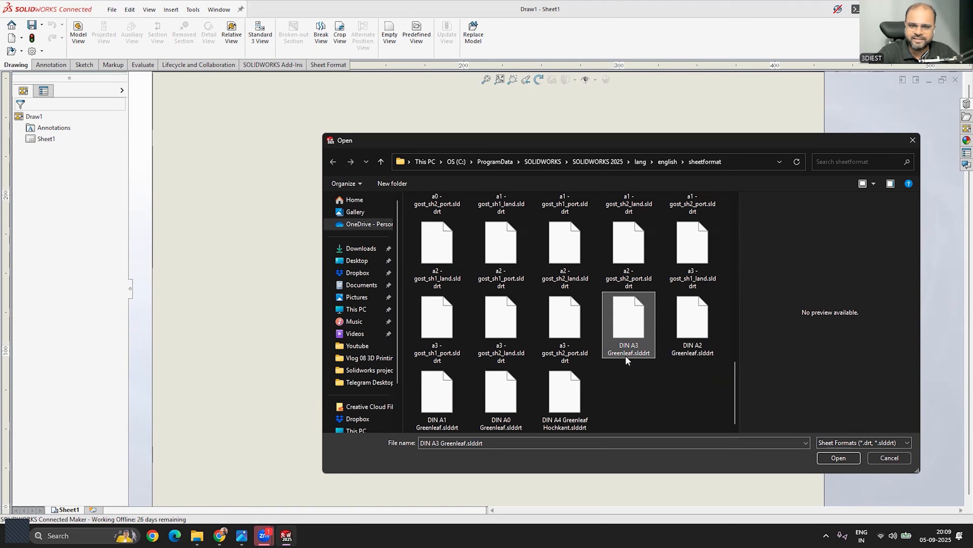
left_click(835, 459)
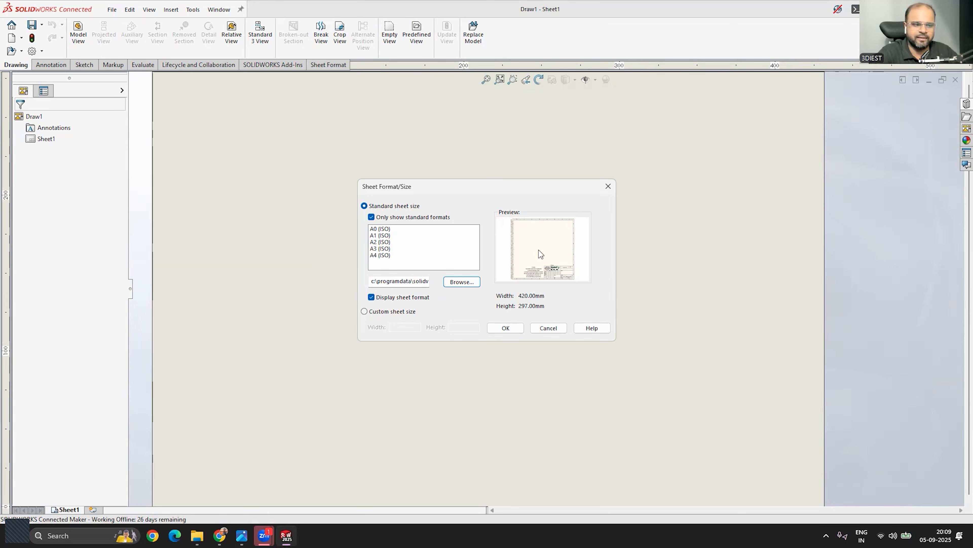
Replace the loaded sheet format with the file a3 - iso.slddrt from the sheetformat folder.
left_click(463, 282)
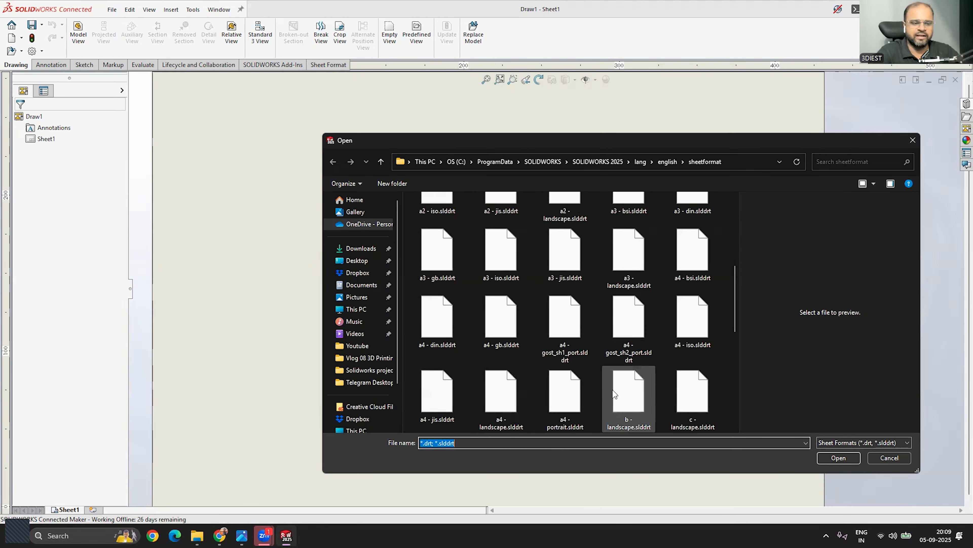
scroll(638, 349, "up", 5)
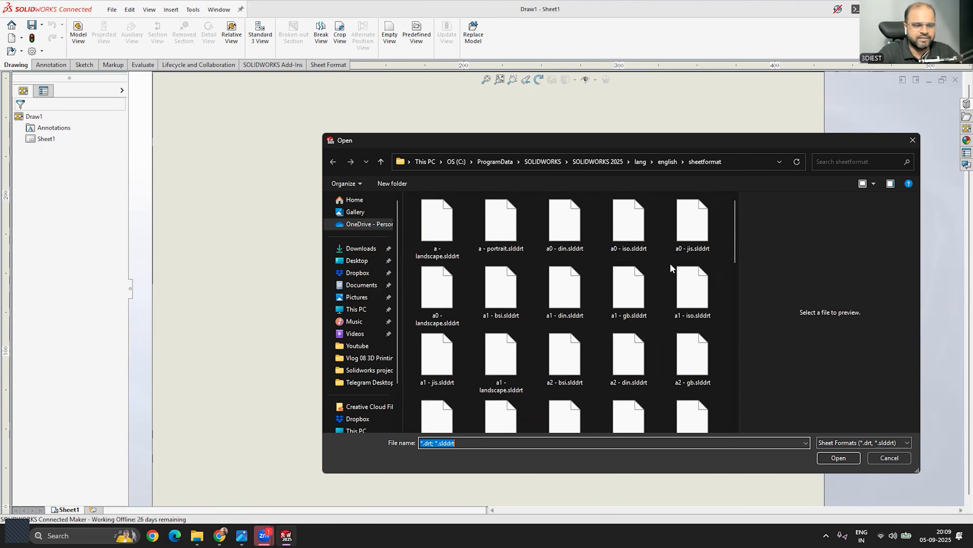
scroll(617, 304, "down", 5)
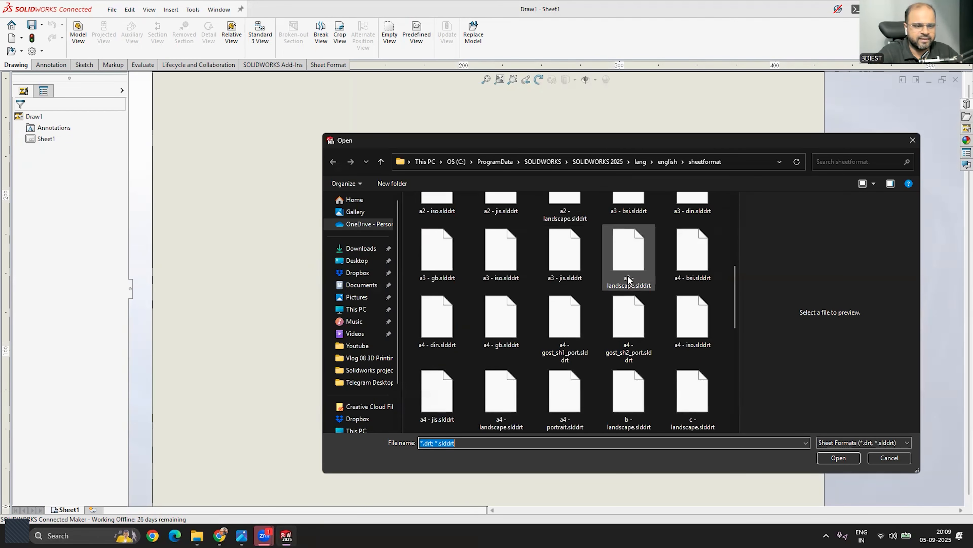
left_click(573, 267)
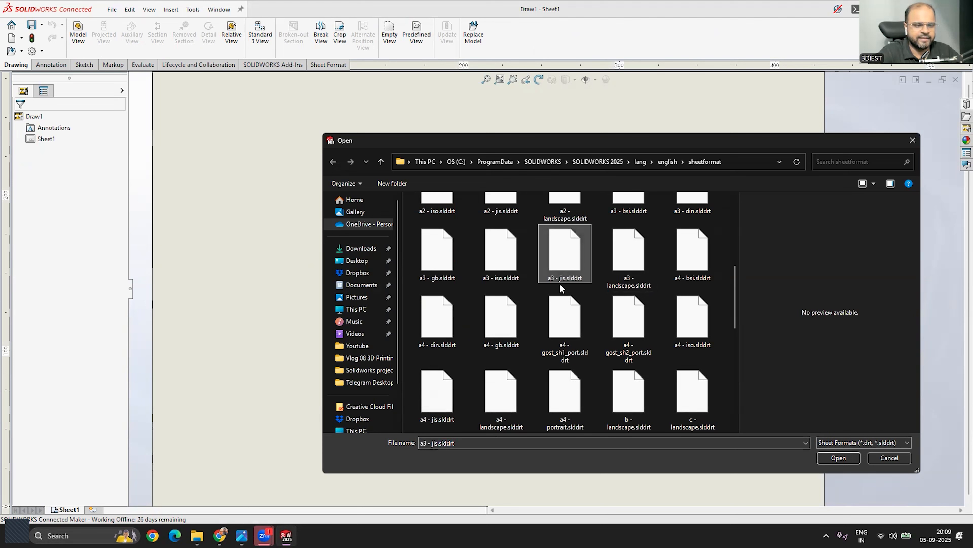
left_click(497, 272)
left_click(835, 459)
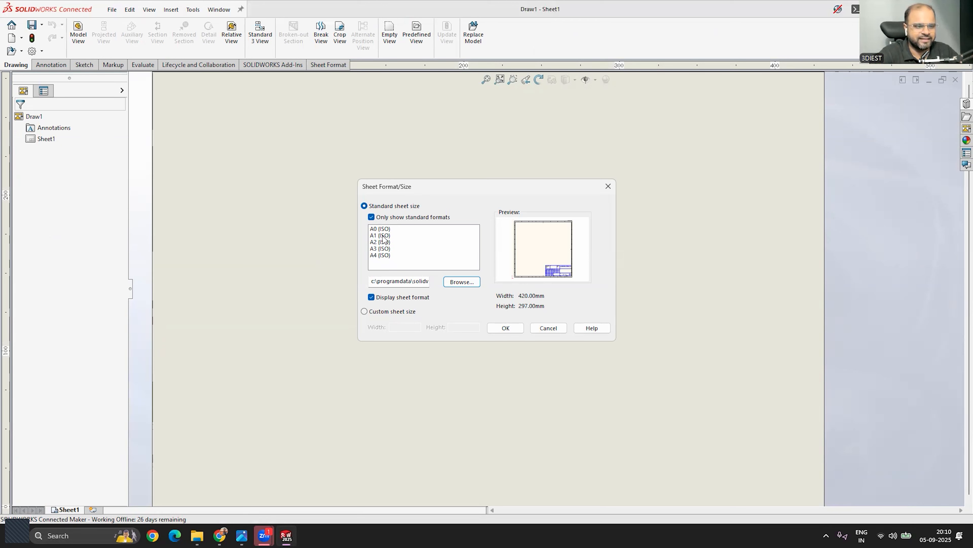
Choose the standard A3 (ISO) sheet format and create the drawing sheet with it.
left_click(384, 248)
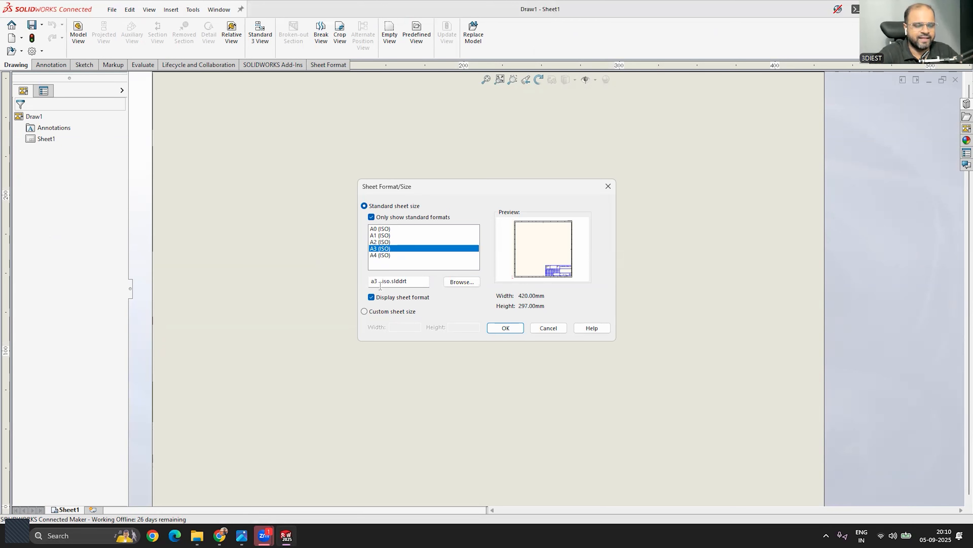
left_click_drag(373, 282, 407, 283)
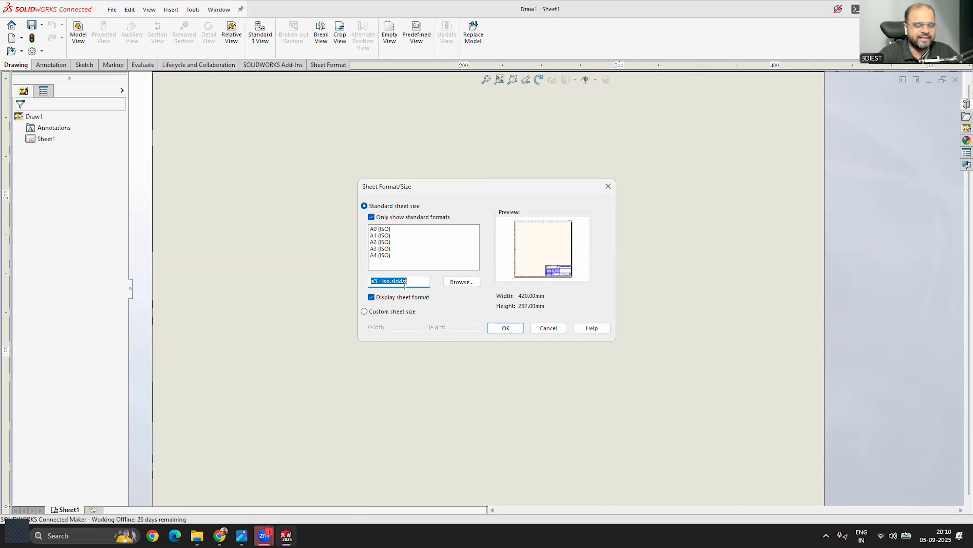
left_click(506, 327)
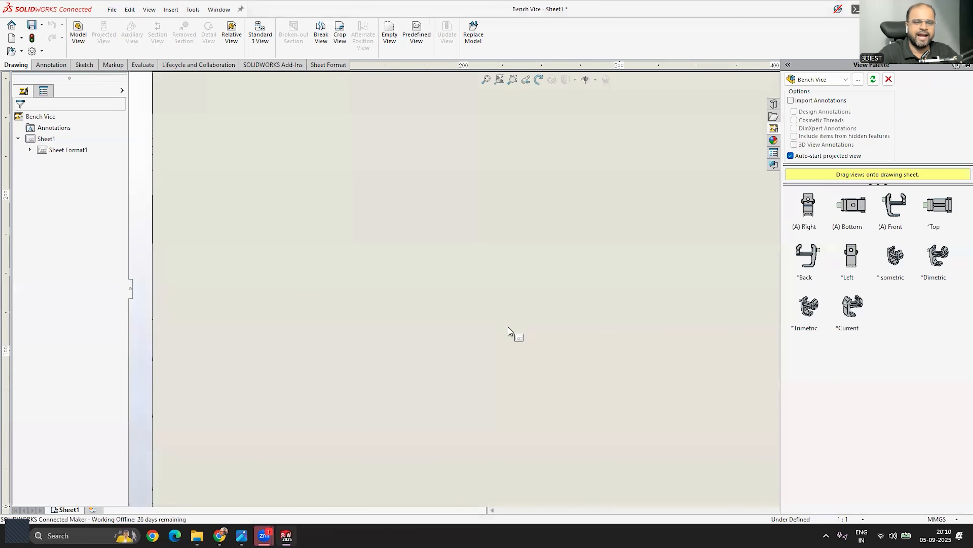
scroll(508, 327, "up", 7)
scroll(593, 273, "down", 5)
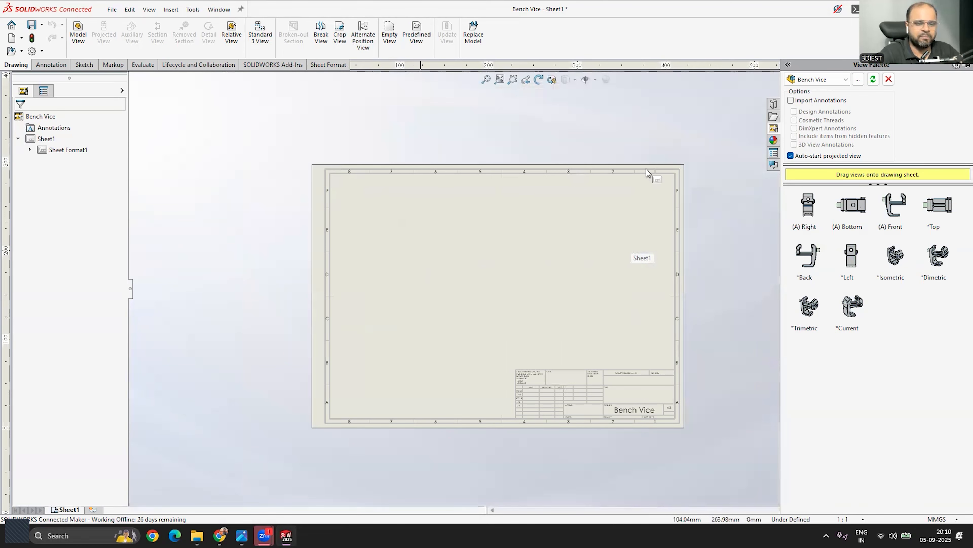
scroll(632, 285, "down", 1)
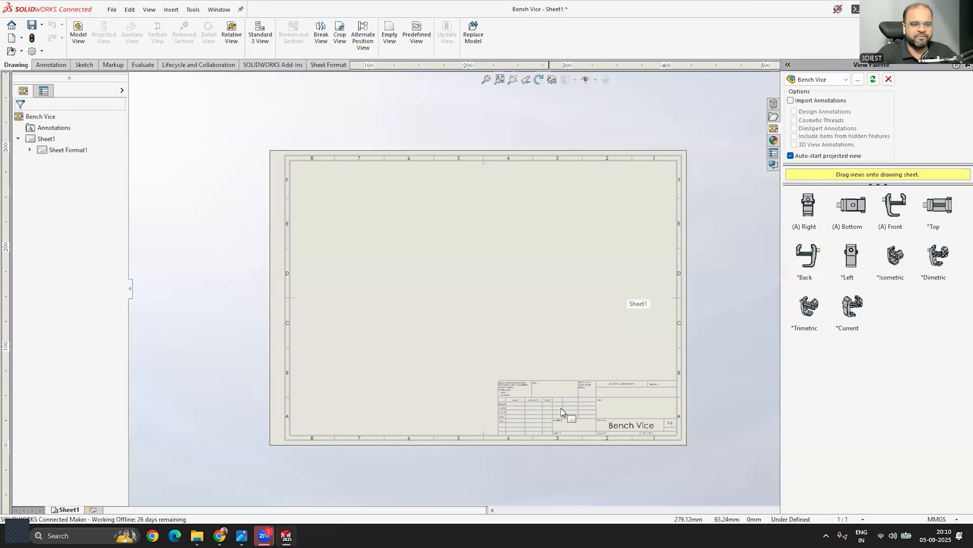
Examine the title block, border and overall layout of the new A3 drawing sheet.
scroll(625, 432, "down", 3)
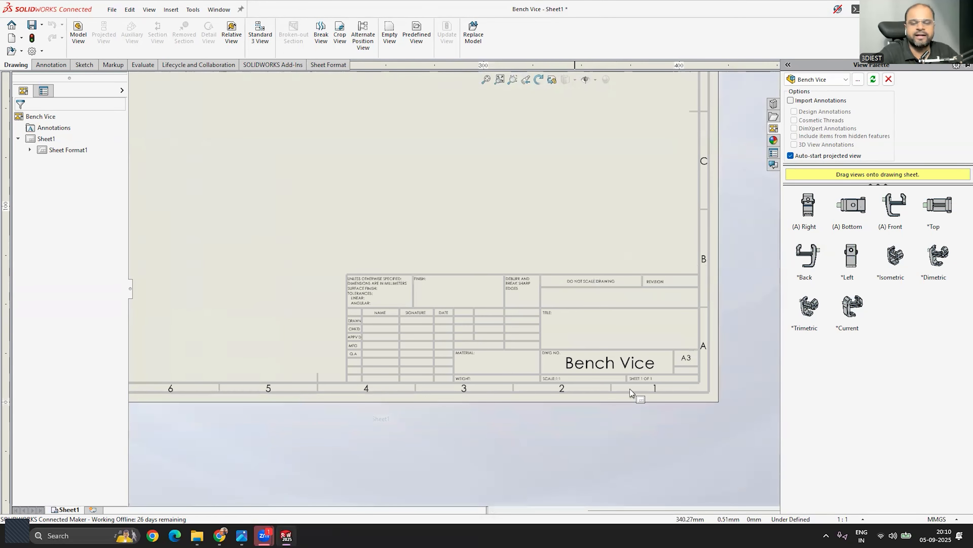
scroll(559, 341, "down", 2)
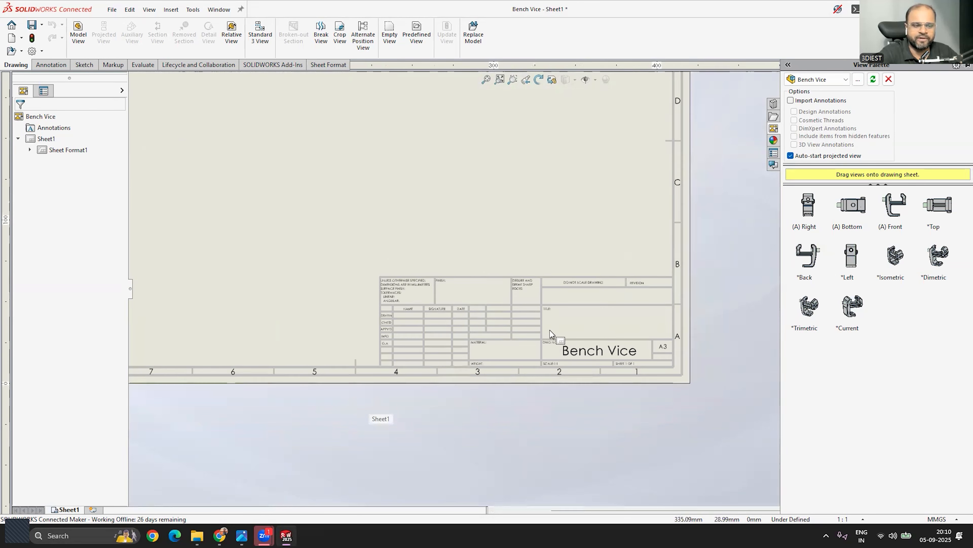
scroll(531, 288, "up", 2)
scroll(527, 285, "down", 2)
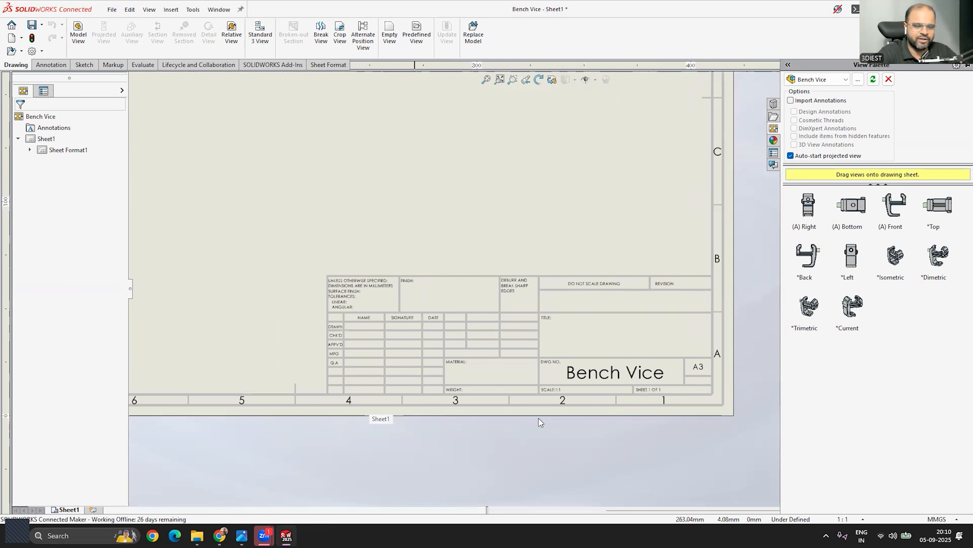
scroll(625, 355, "up", 8)
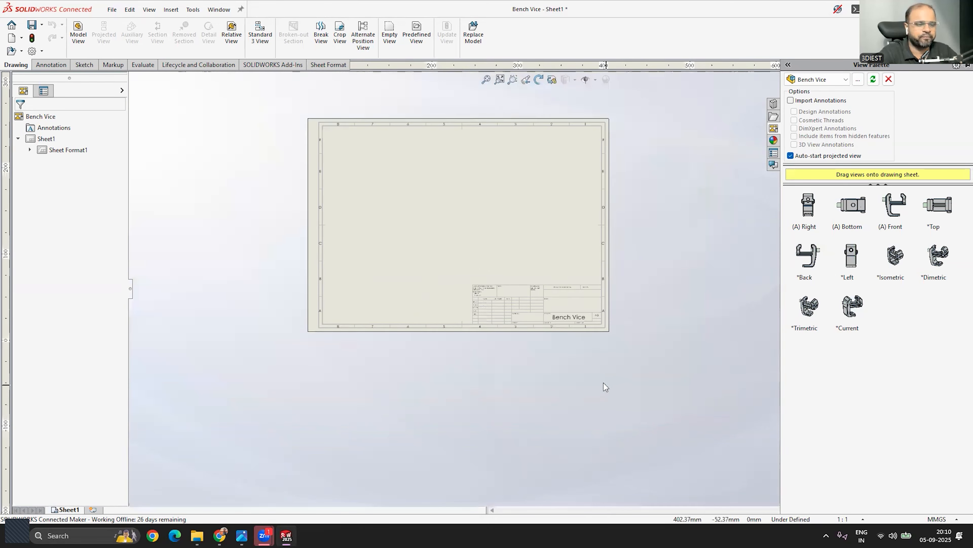
scroll(501, 225, "down", 3)
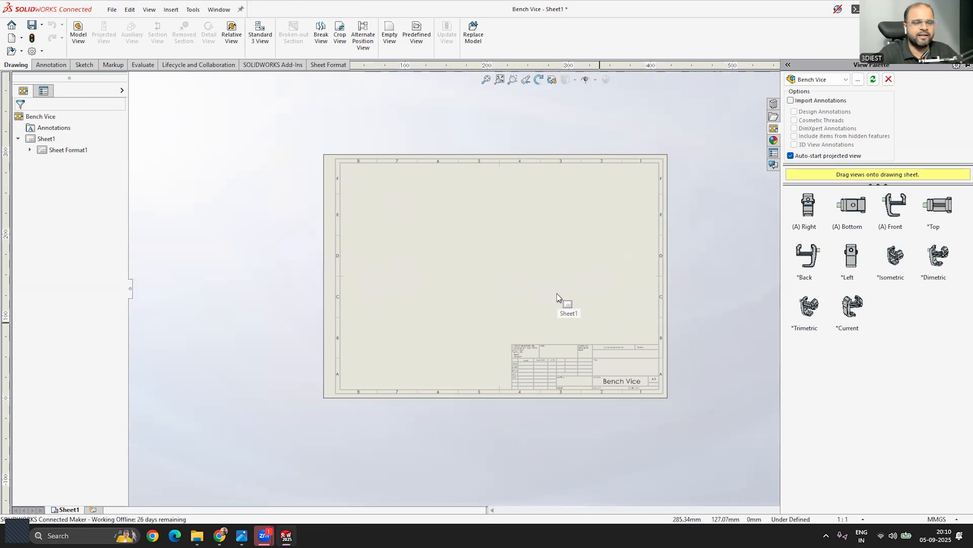
scroll(557, 294, "down", 1)
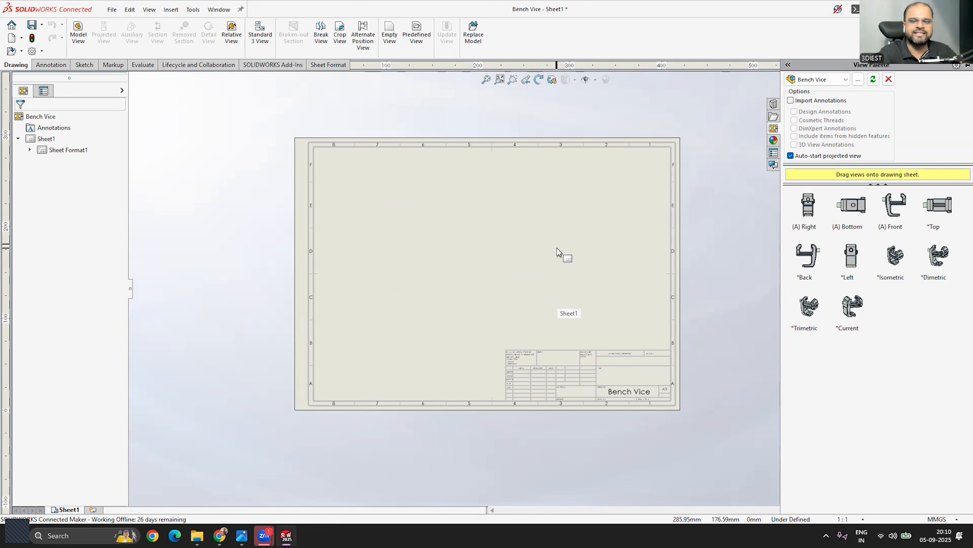
scroll(517, 246, "up", 2)
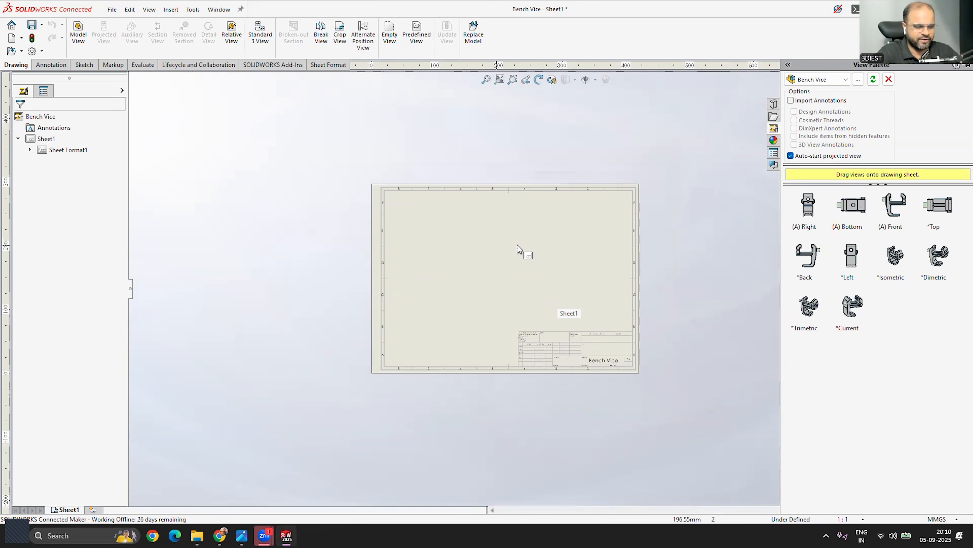
scroll(582, 276, "down", 2)
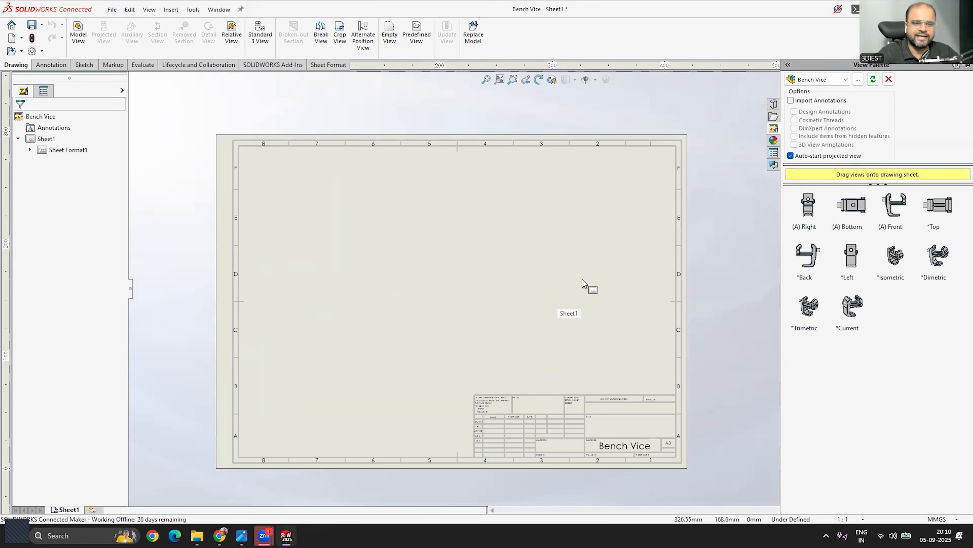
Set the drawing's unit system to MMGS (millimeter, gram, second).
left_click(935, 519)
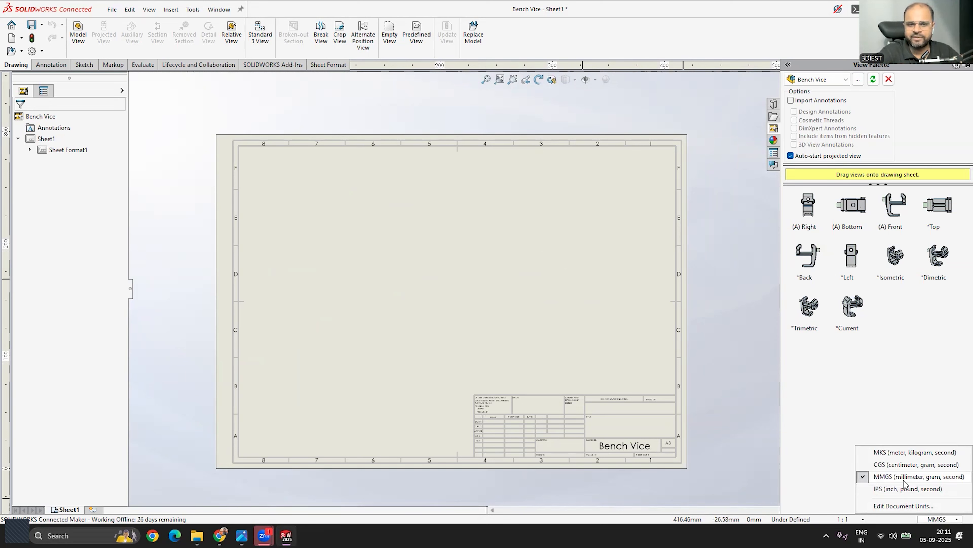
left_click(887, 480)
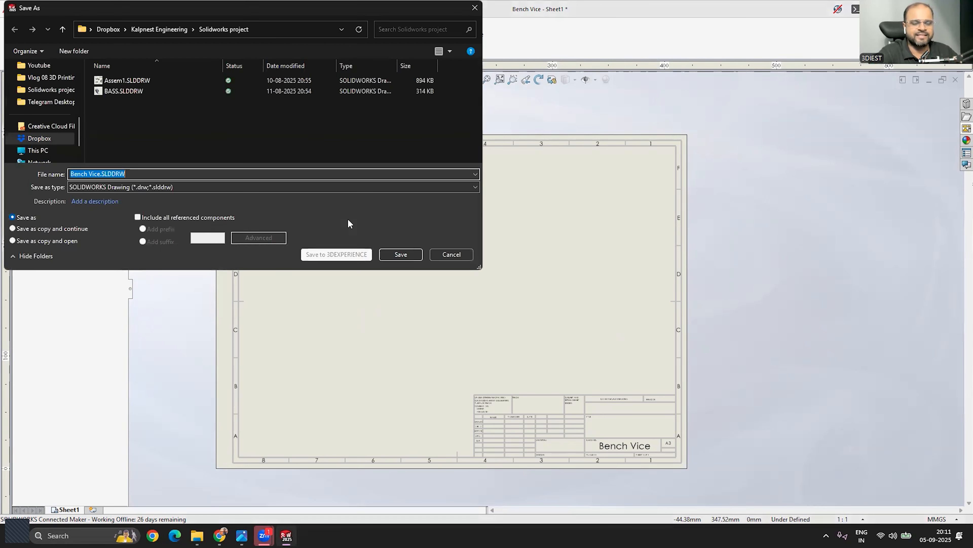
Save the drawing to the Desktop as Bench Vice.SLDDRW.
left_click(113, 175)
left_click_drag(103, 174, 141, 173)
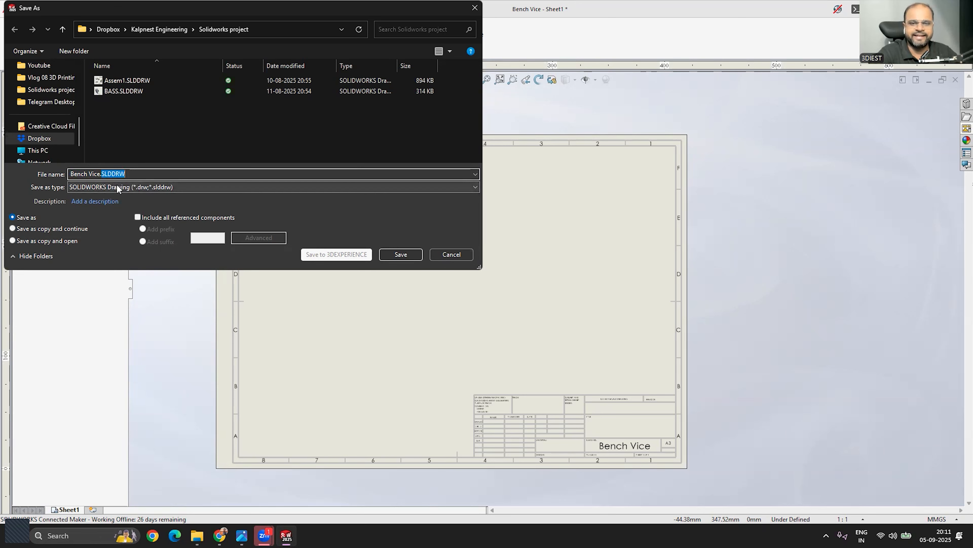
scroll(53, 120, "up", 5)
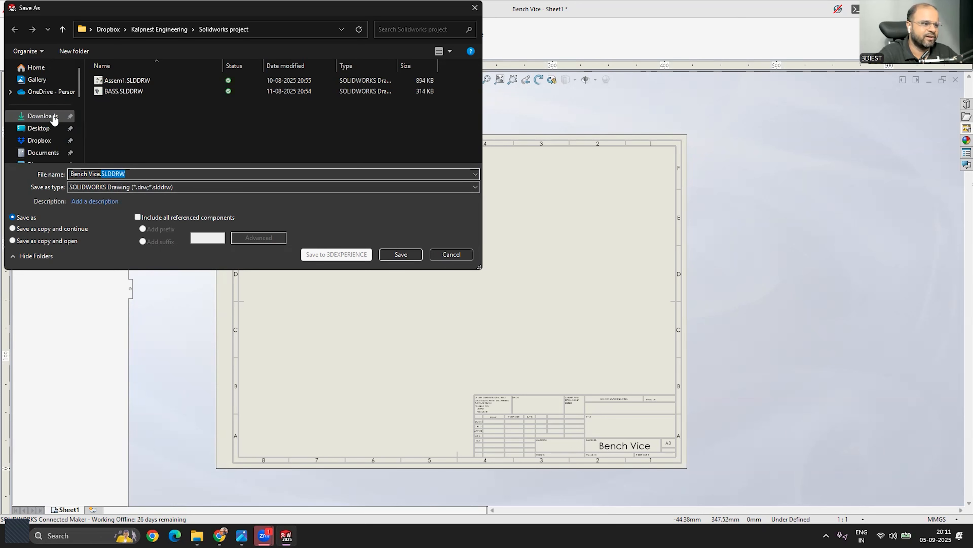
left_click(43, 128)
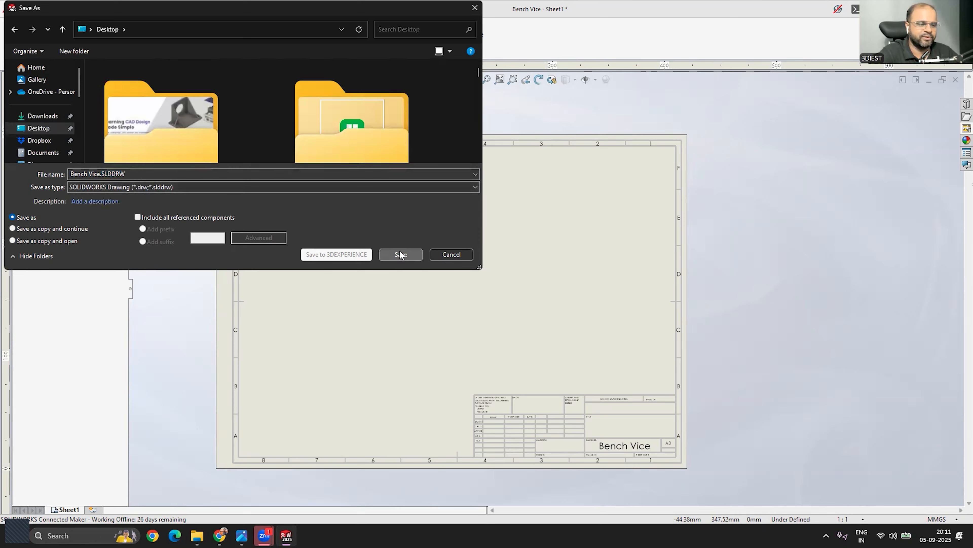
left_click(401, 254)
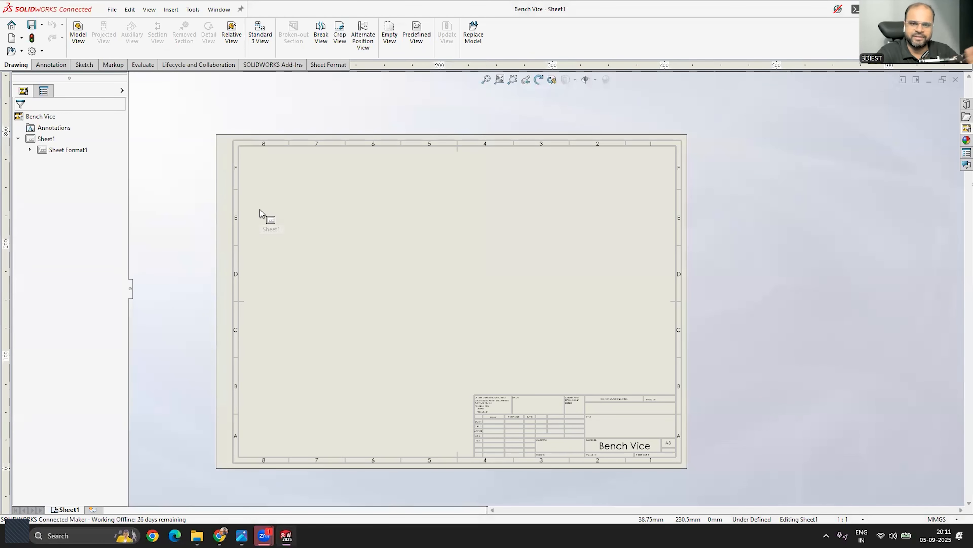
scroll(457, 277, "up", 3)
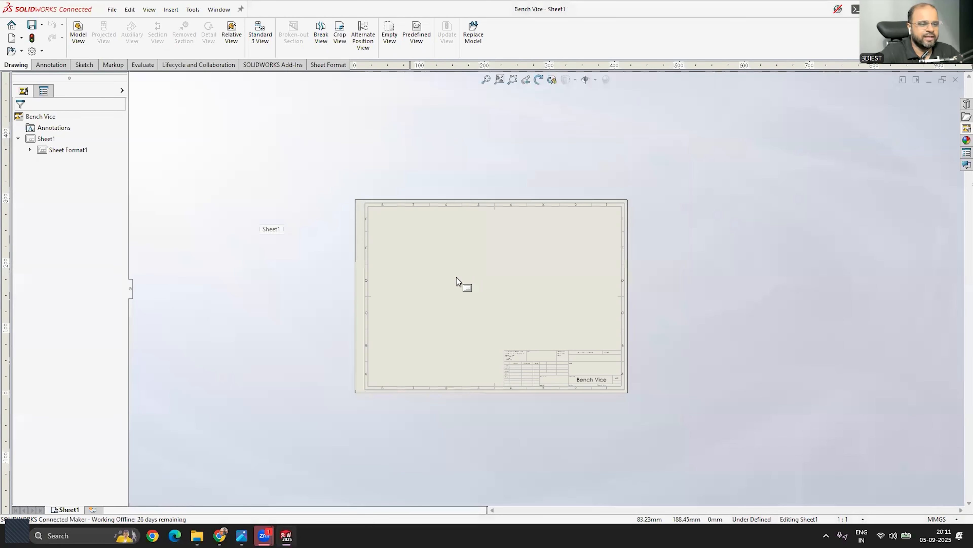
scroll(456, 277, "down", 2)
scroll(544, 291, "down", 1)
scroll(537, 287, "up", 1)
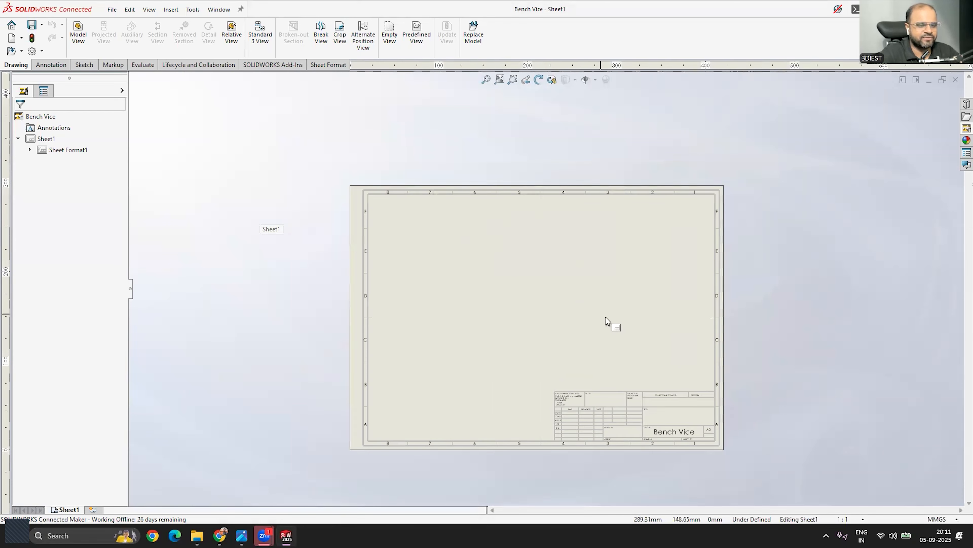
scroll(605, 320, "down", 1)
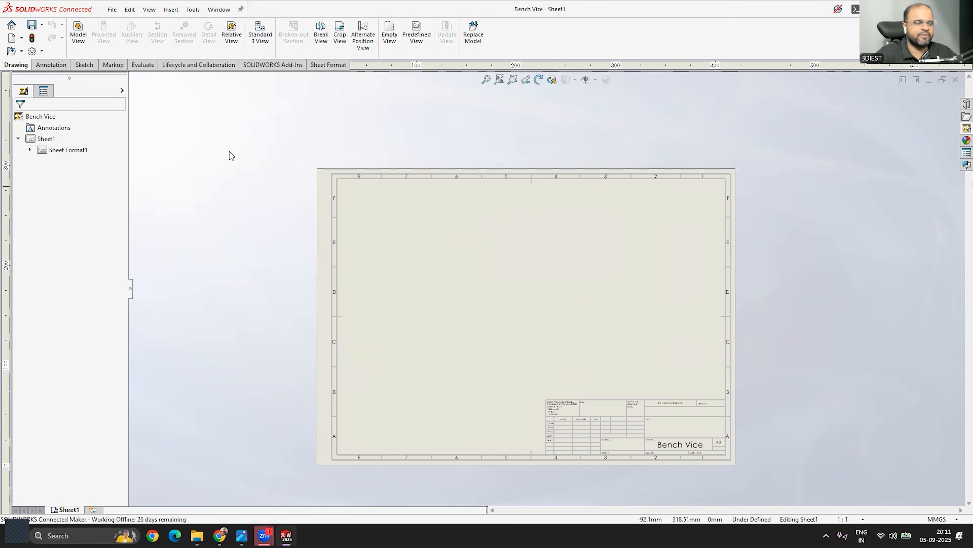
scroll(567, 307, "up", 3)
scroll(544, 311, "down", 1)
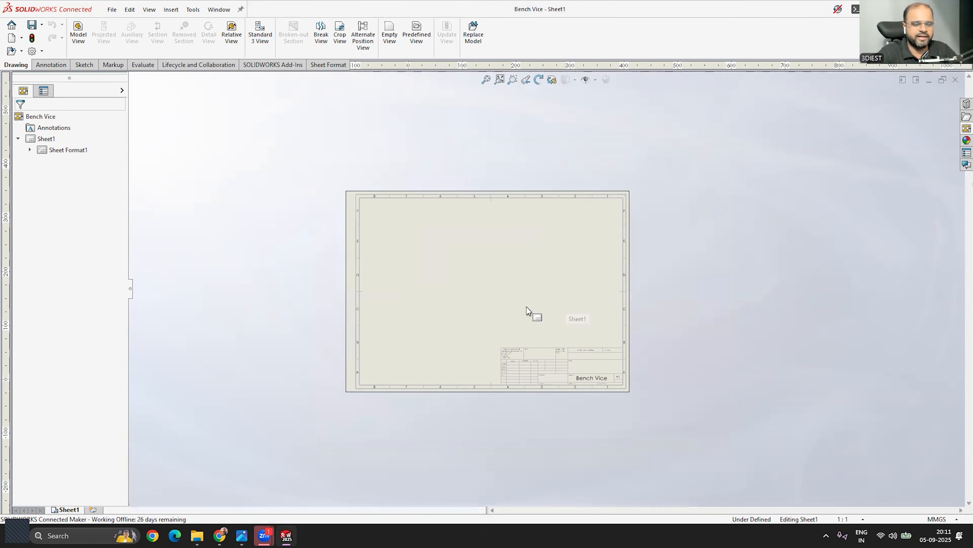
scroll(398, 256, "down", 1)
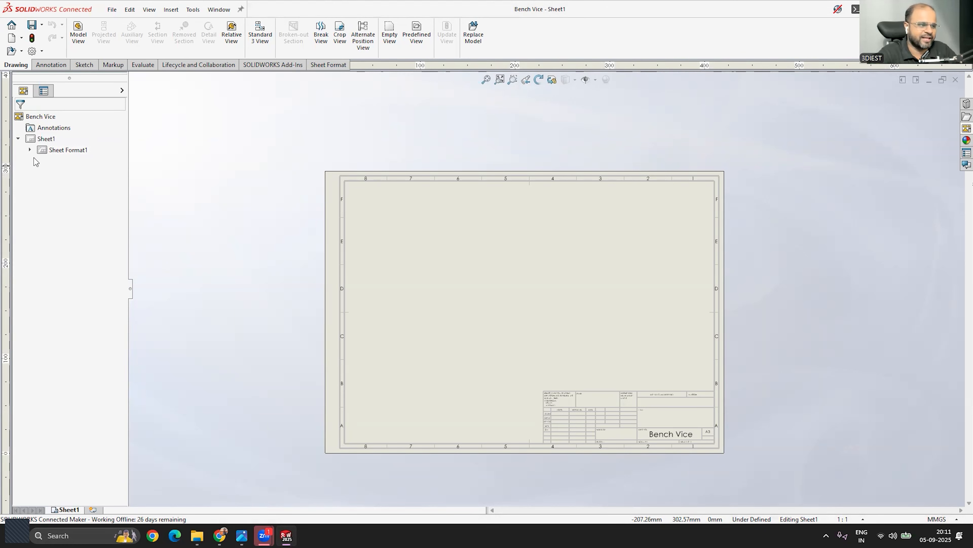
Inspect the border and table anchors contained in Sheet Format1, including the Bill of Materials anchor.
left_click(29, 150)
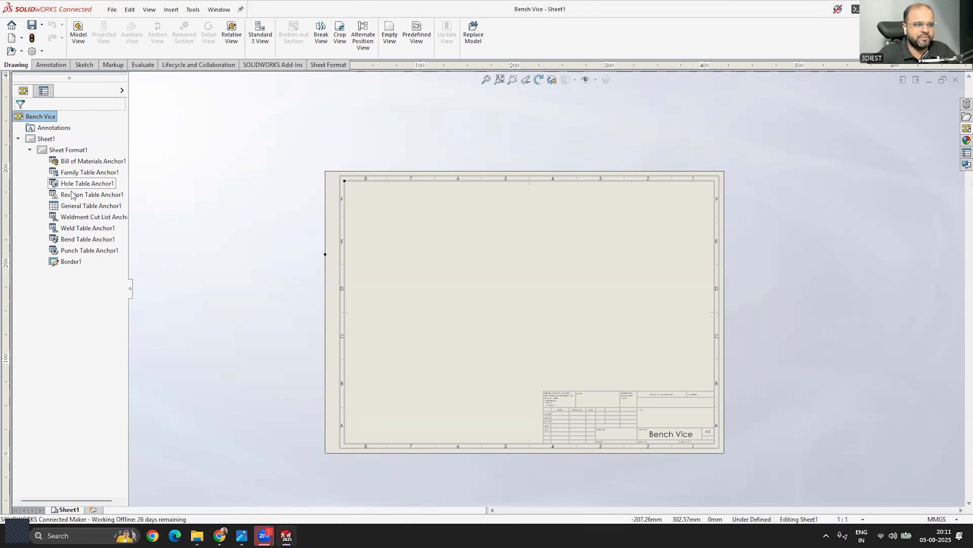
left_click(71, 263)
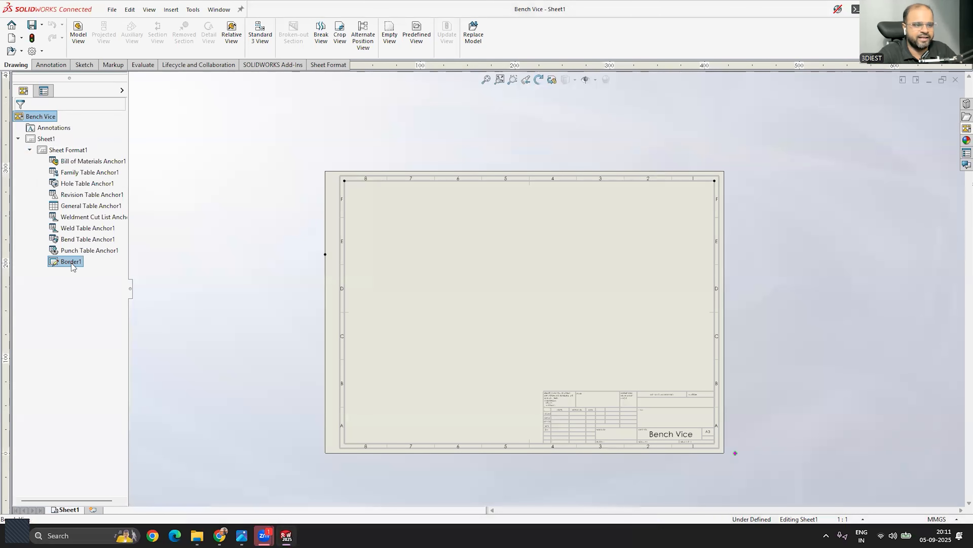
left_click(76, 251)
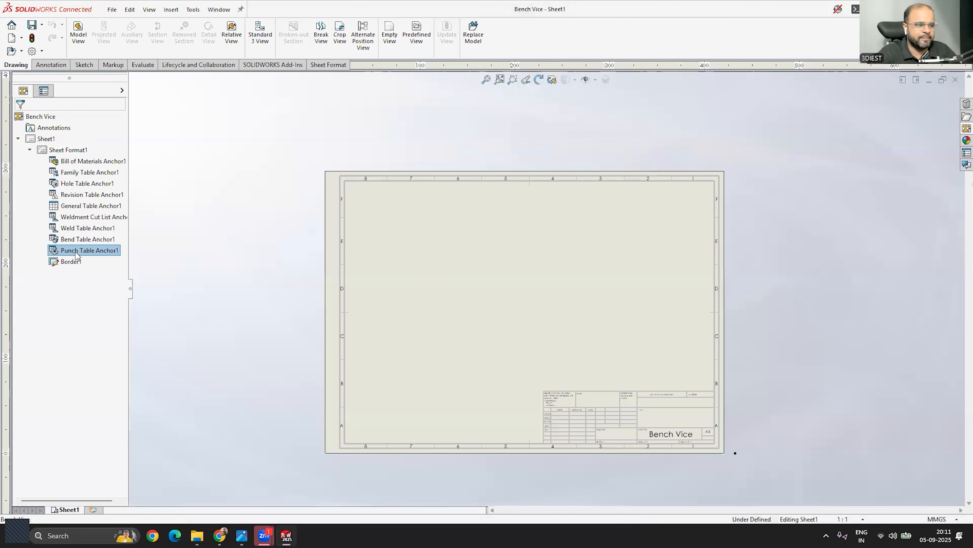
left_click(75, 229)
left_click(73, 206)
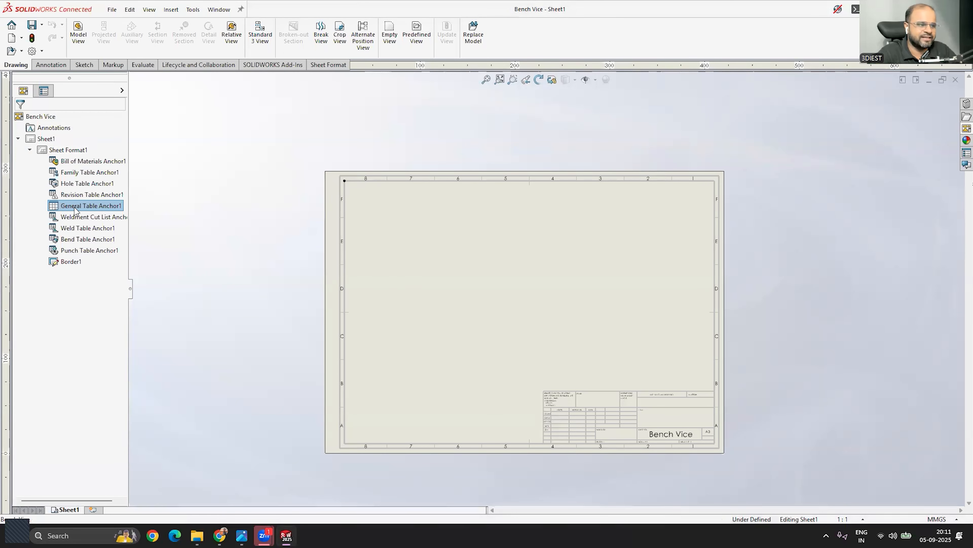
left_click(72, 184)
left_click(74, 173)
left_click(75, 162)
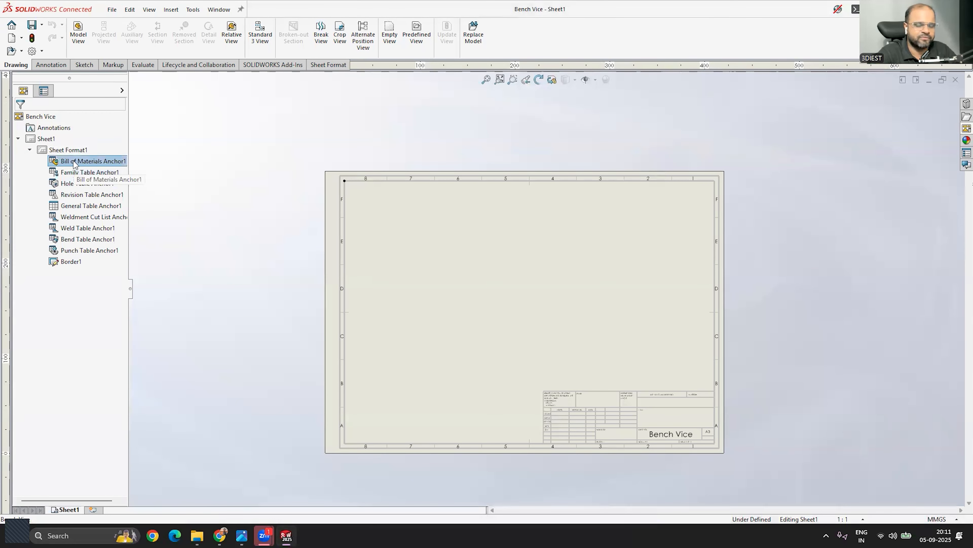
left_click(30, 150)
scroll(551, 316, "up", 3)
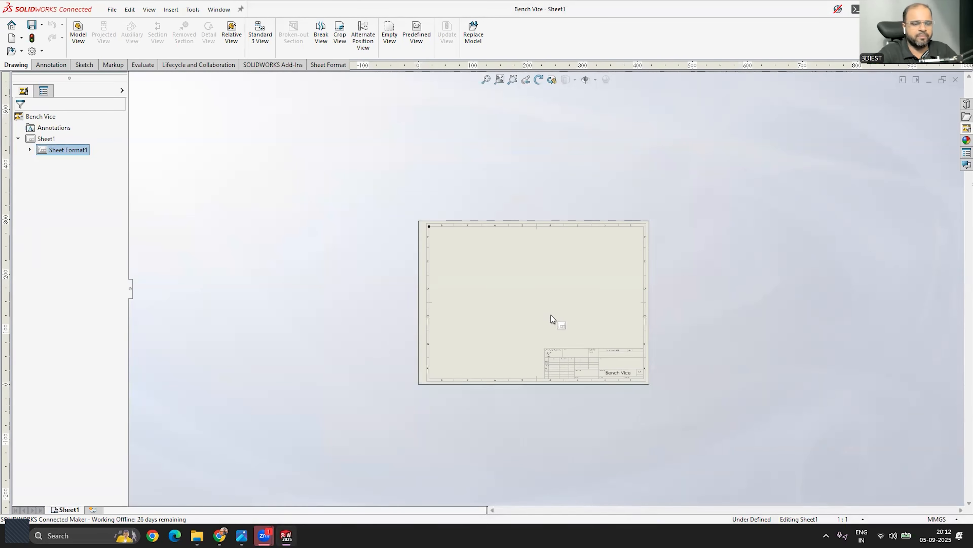
scroll(551, 317, "down", 2)
scroll(654, 285, "down", 2)
scroll(543, 266, "down", 1)
scroll(544, 264, "up", 1)
scroll(422, 231, "down", 2)
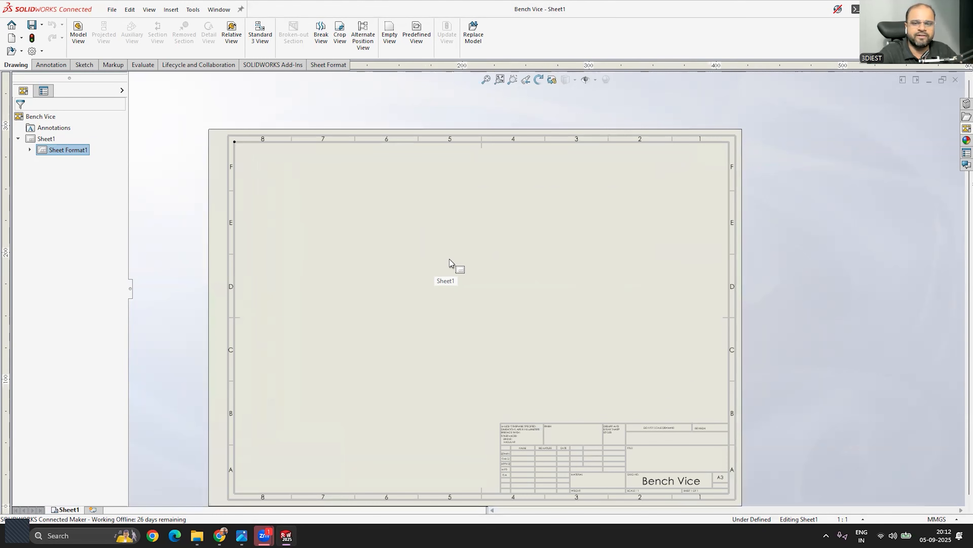
scroll(449, 276, "up", 1)
scroll(520, 277, "down", 2)
scroll(532, 319, "down", 1)
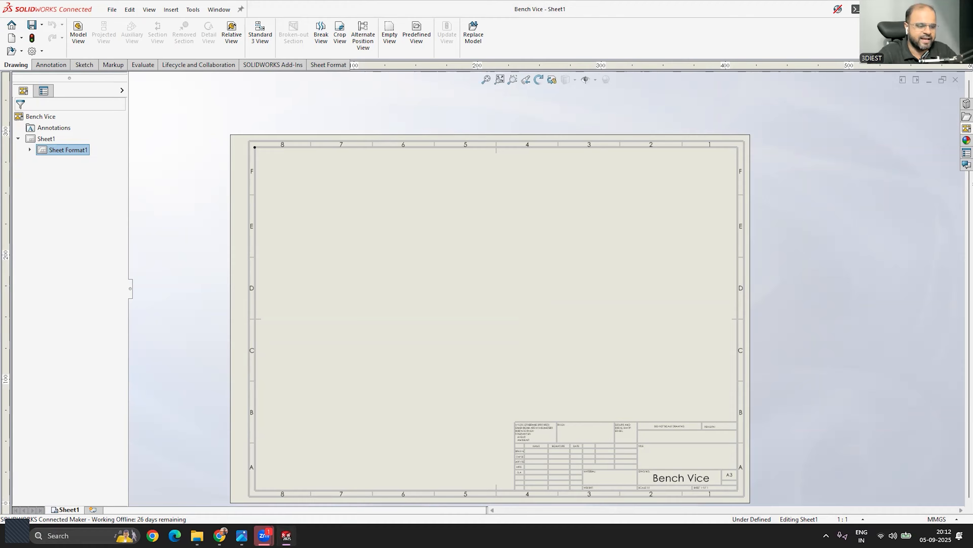
left_click(931, 9)
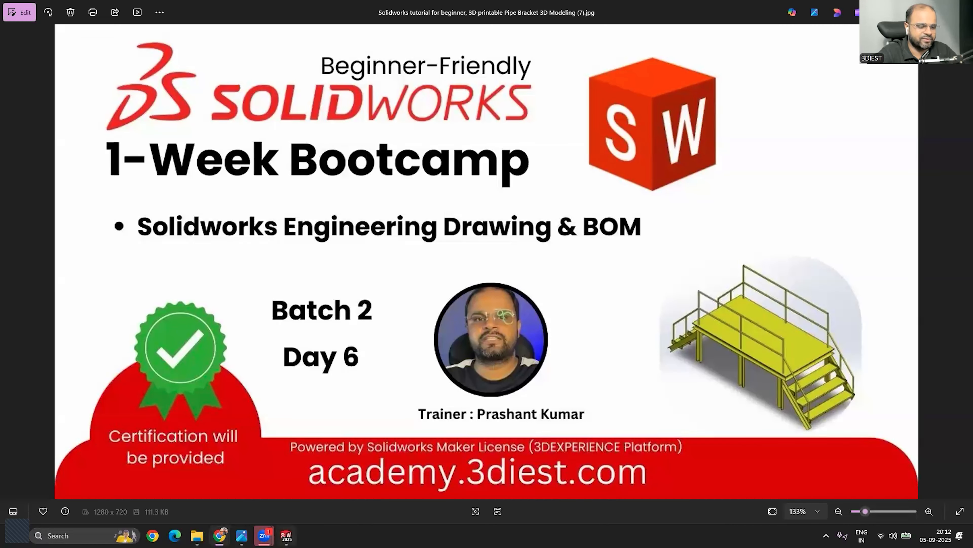
mouse_move(286, 535)
left_click(255, 492)
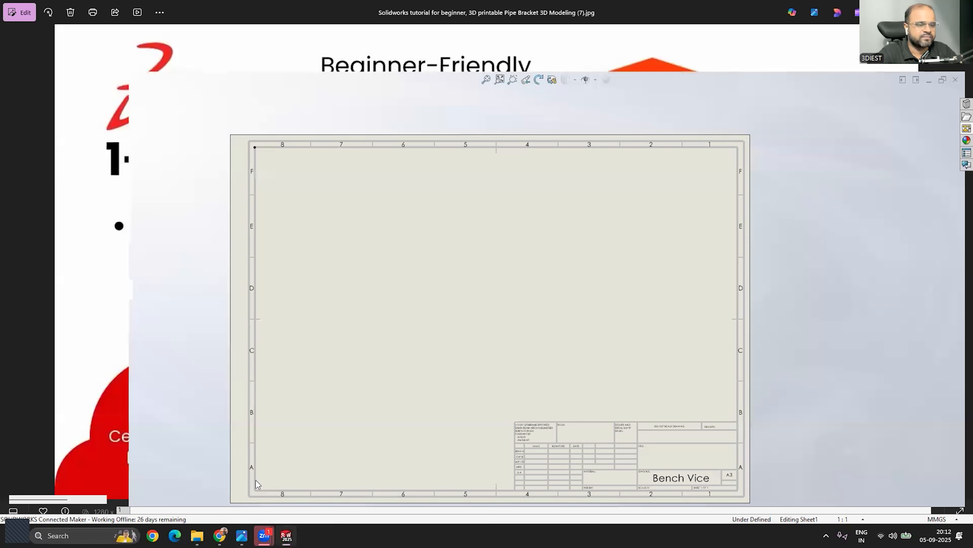
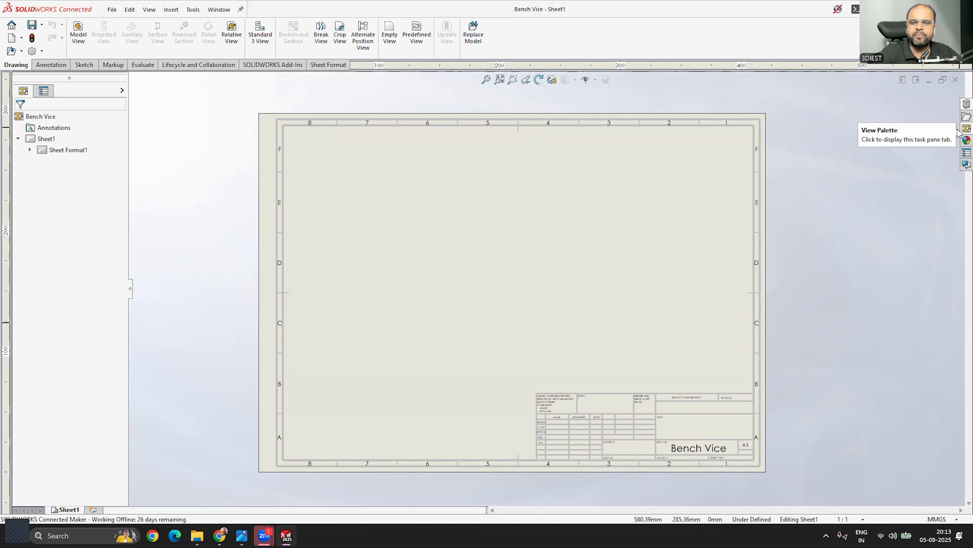
Place the Bench Vice Front view in the sheet's upper left area, with projected views below it and to its right.
left_click(967, 129)
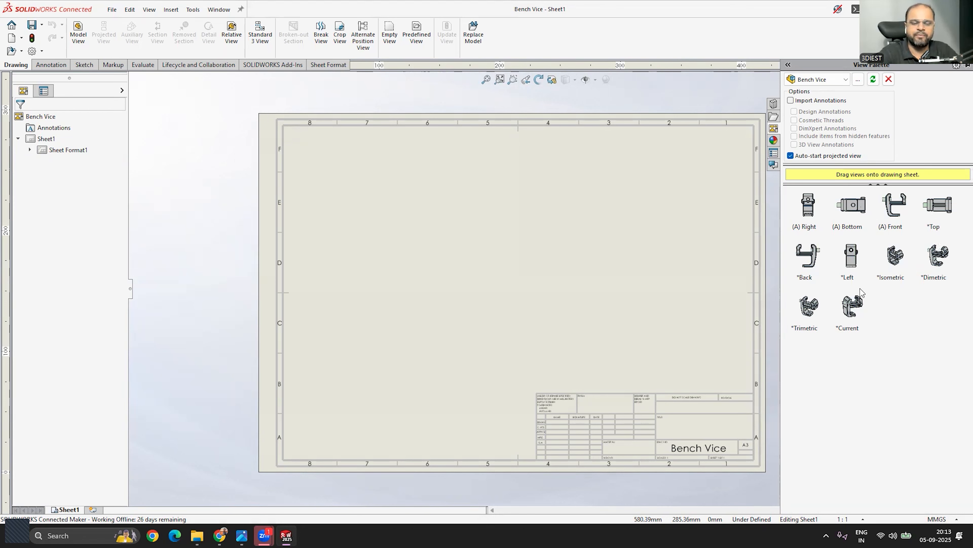
mouse_move(896, 208)
left_mouse_down()
mouse_move(882, 234)
mouse_move(816, 253)
mouse_move(560, 253)
mouse_move(397, 240)
mouse_move(386, 229)
left_mouse_up()
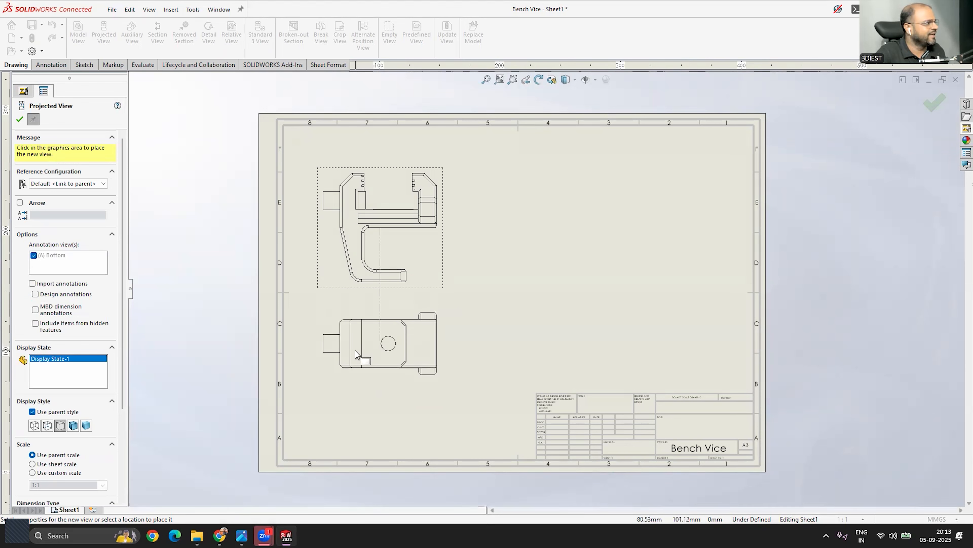
scroll(383, 265, "down", 2)
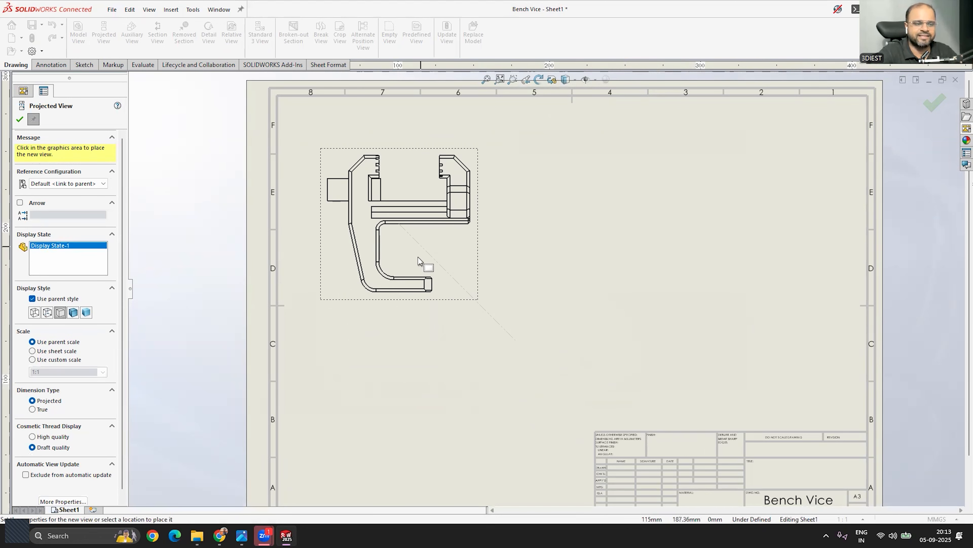
scroll(465, 225, "up", 4)
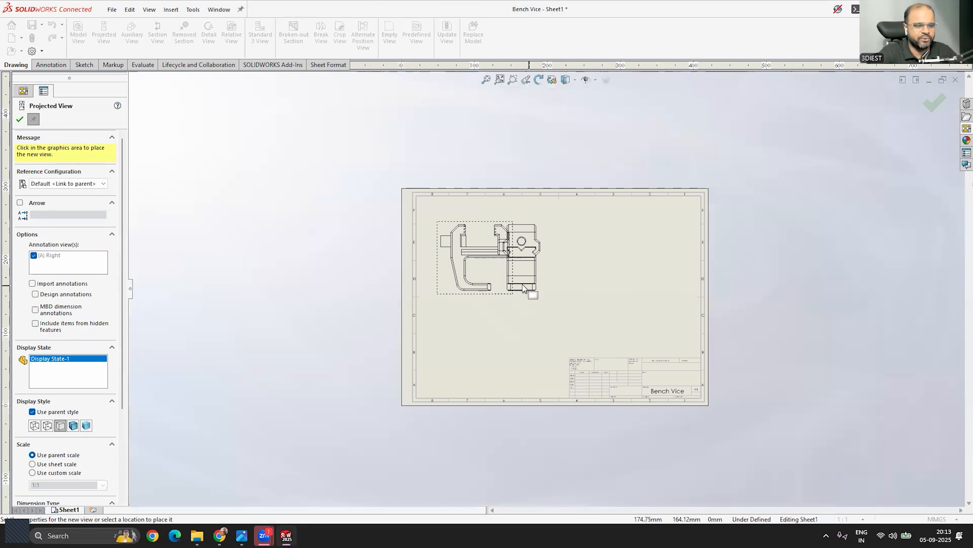
scroll(513, 281, "down", 2)
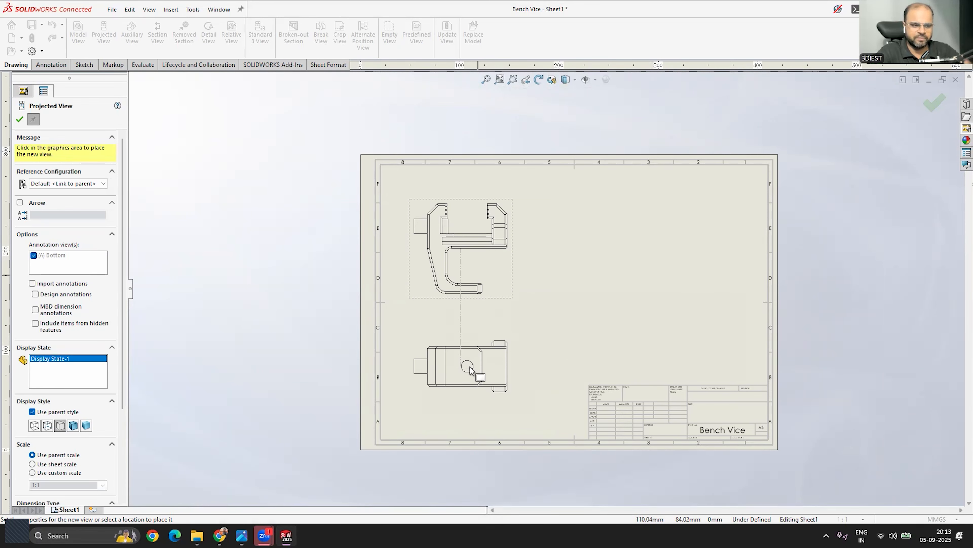
left_click(471, 371)
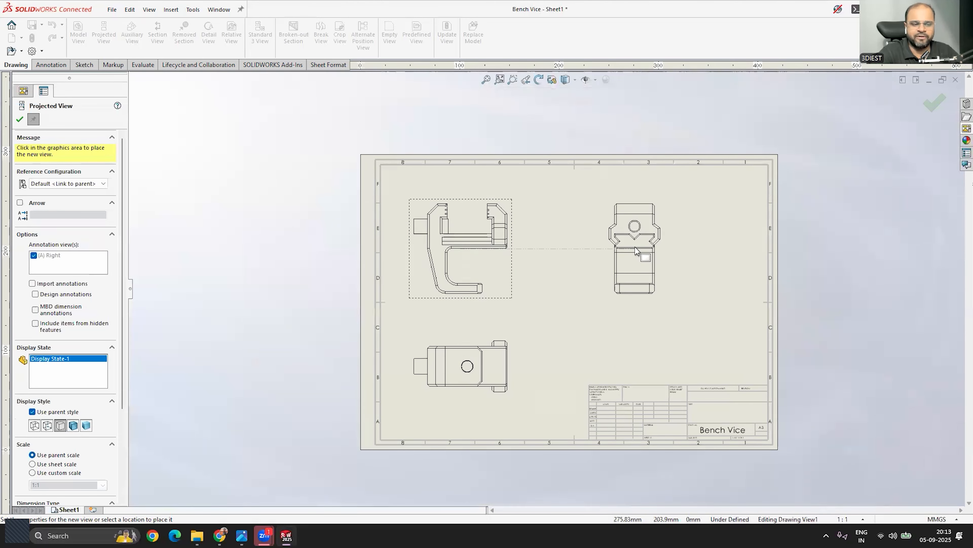
left_click(636, 252)
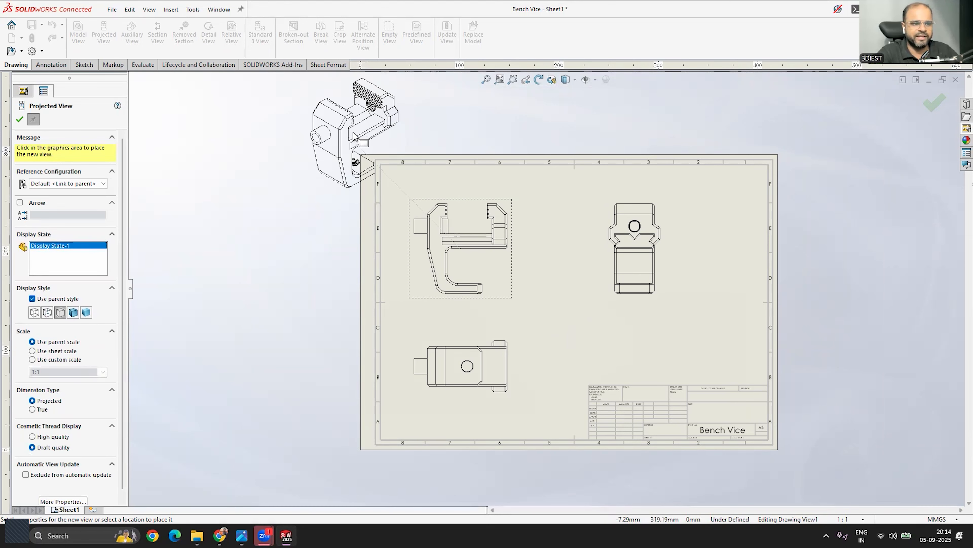
Place a projected isometric view of the vice beyond the sheet's upper-left corner and finish projecting views.
left_click(353, 136)
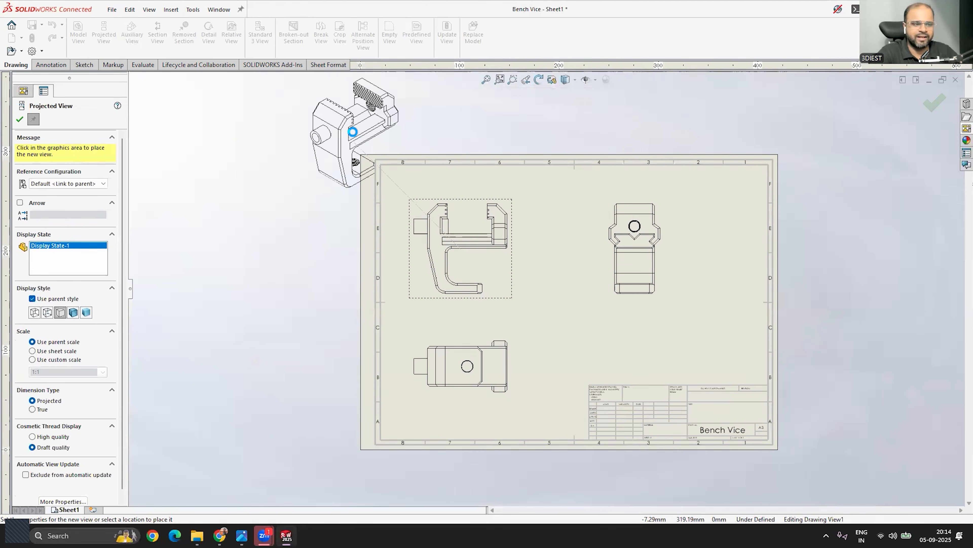
scroll(528, 152, "down", 1)
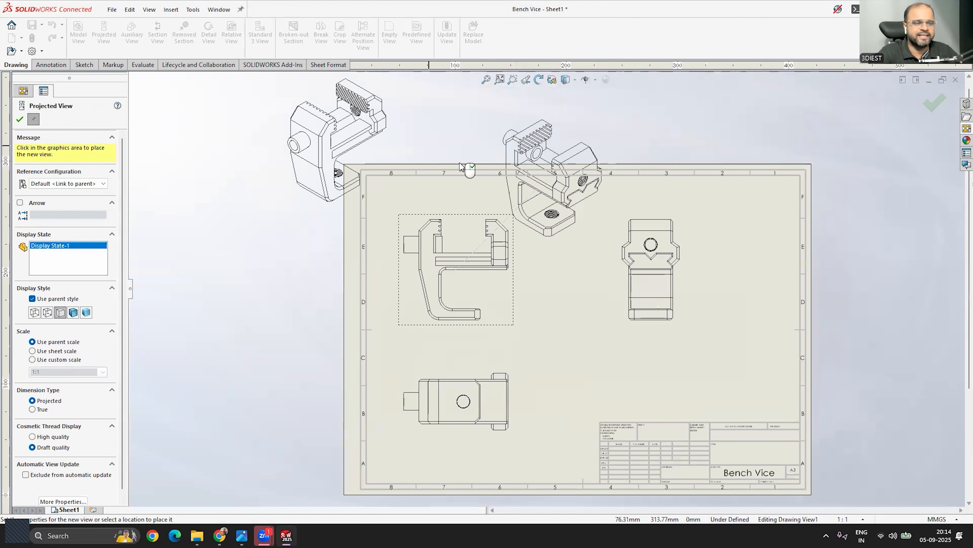
scroll(547, 291, "up", 2)
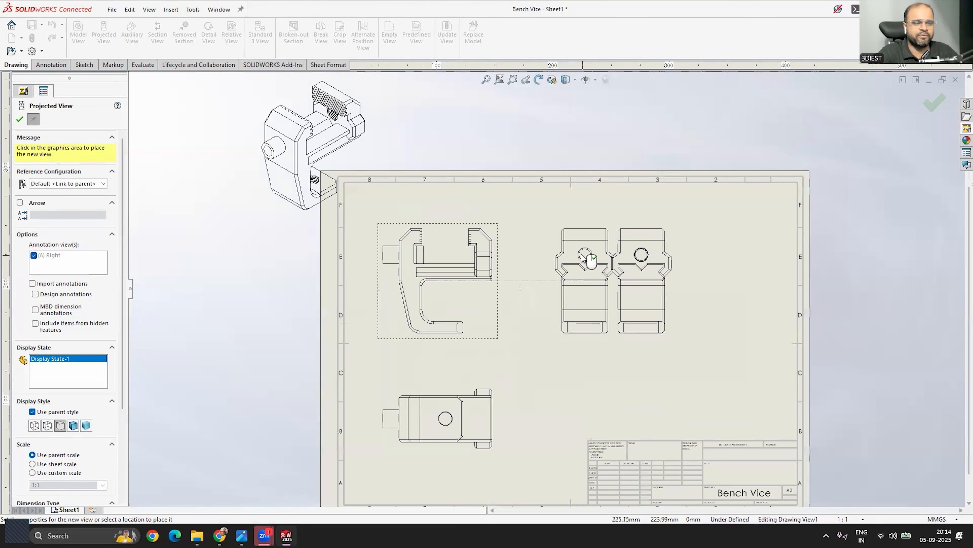
scroll(575, 283, "up", 2)
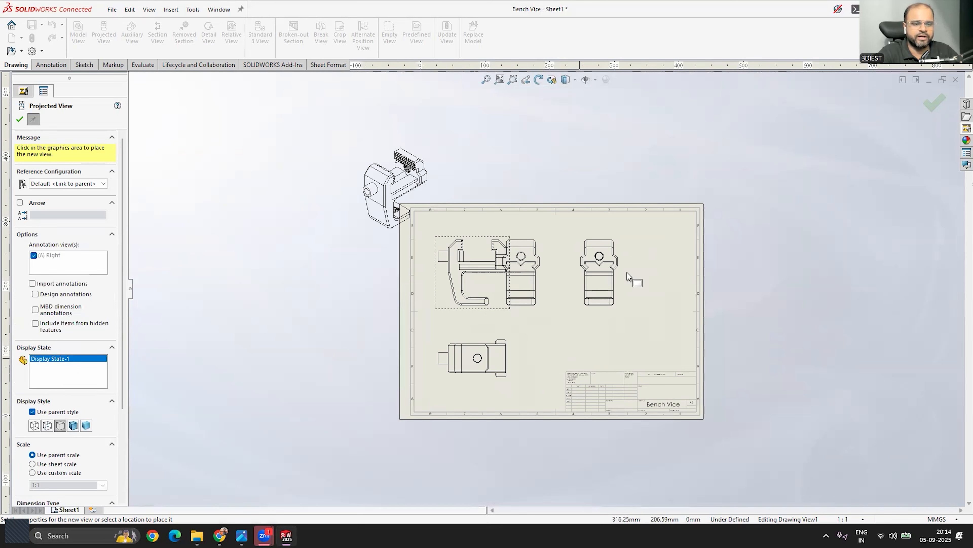
left_click(342, 231)
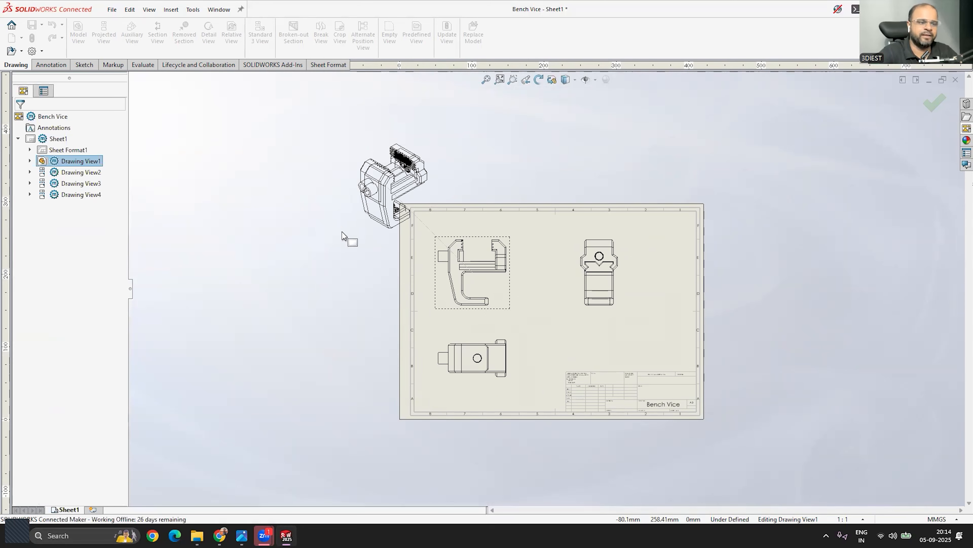
Reposition the views: raise the front view slightly, bring the isometric above the title block, and shift the side view closer to the front.
scroll(578, 311, "down", 2)
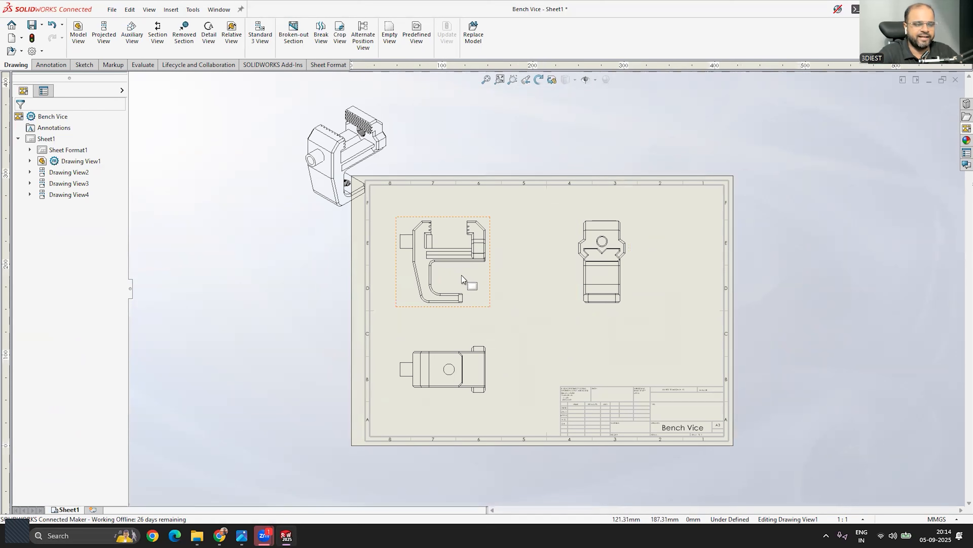
mouse_move(496, 294)
left_mouse_down()
mouse_move(499, 285)
mouse_move(483, 272)
mouse_move(498, 295)
mouse_move(485, 277)
mouse_move(494, 280)
left_mouse_up()
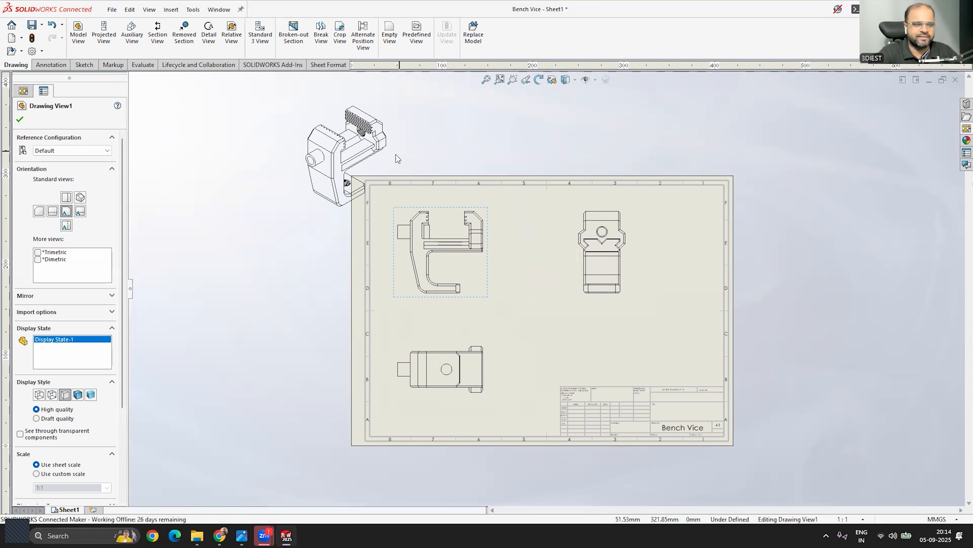
left_click_drag(399, 154, 730, 330)
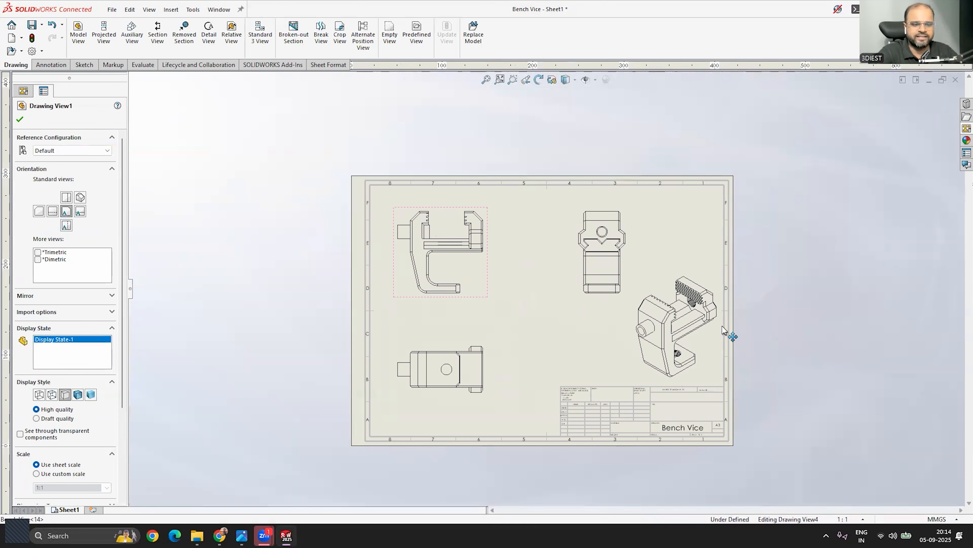
scroll(699, 370, "down", 2)
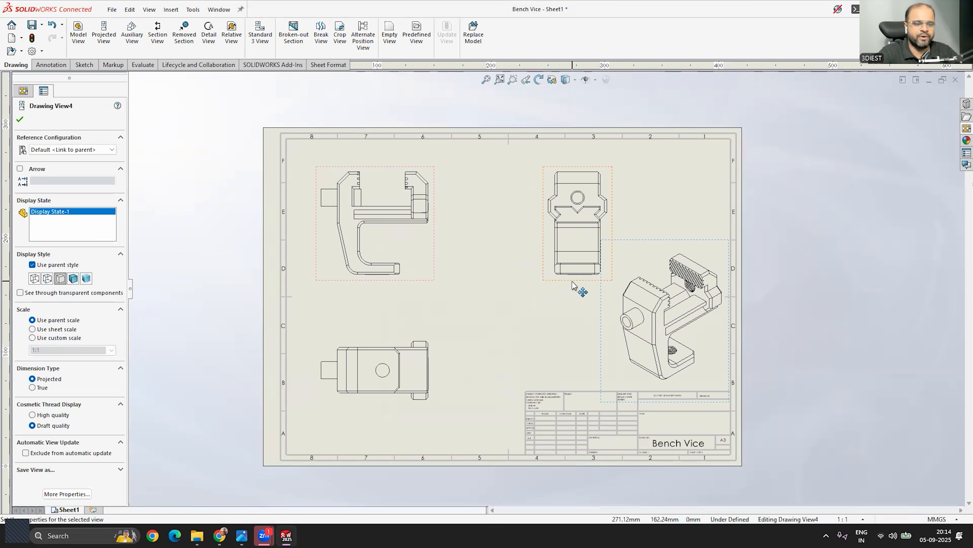
left_click_drag(576, 285, 526, 283)
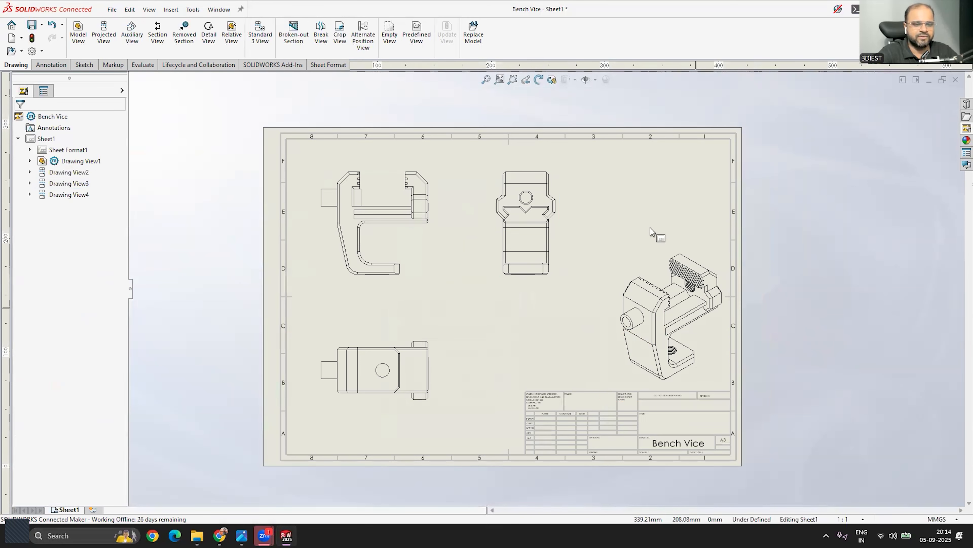
left_click_drag(659, 246, 646, 239)
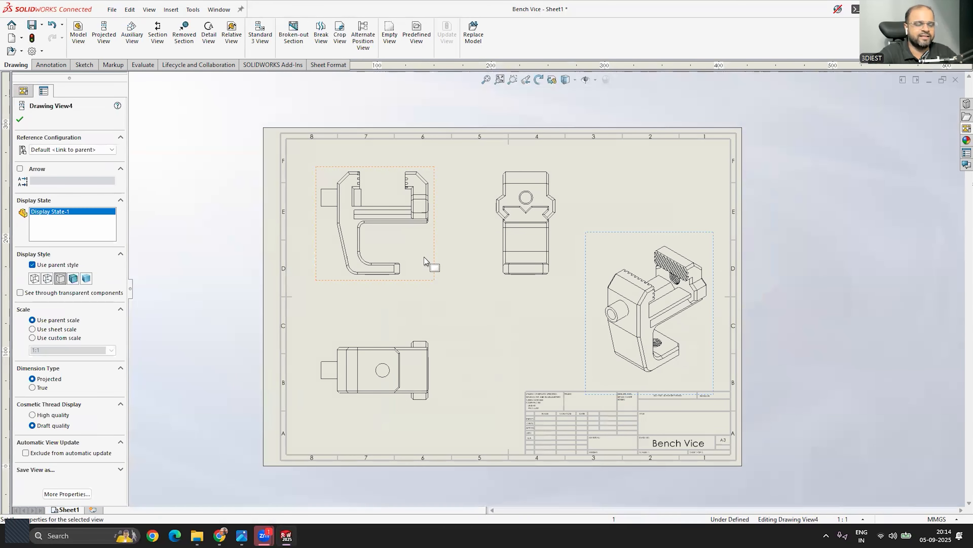
Review the standard model views available for the Bench Vice in the View Palette.
left_click(966, 129)
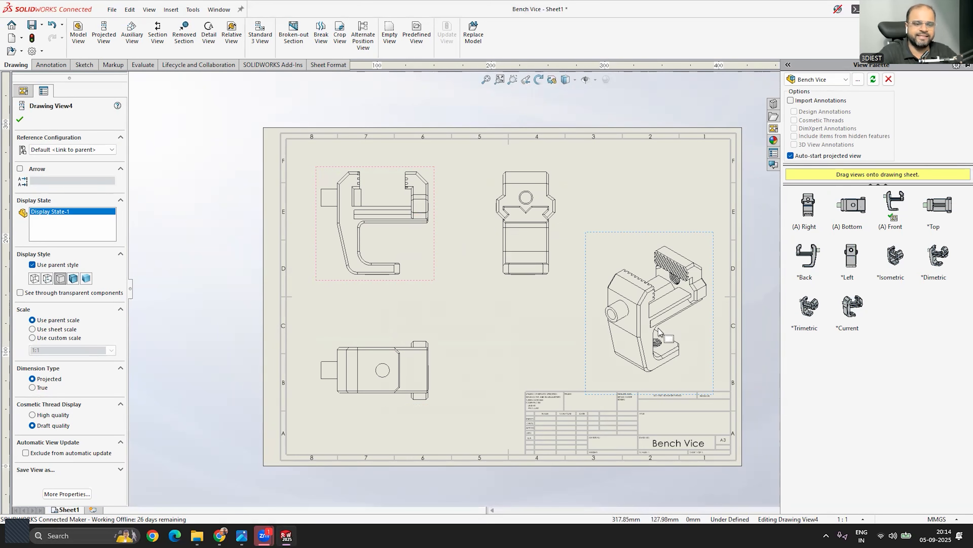
scroll(514, 306, "up", 2)
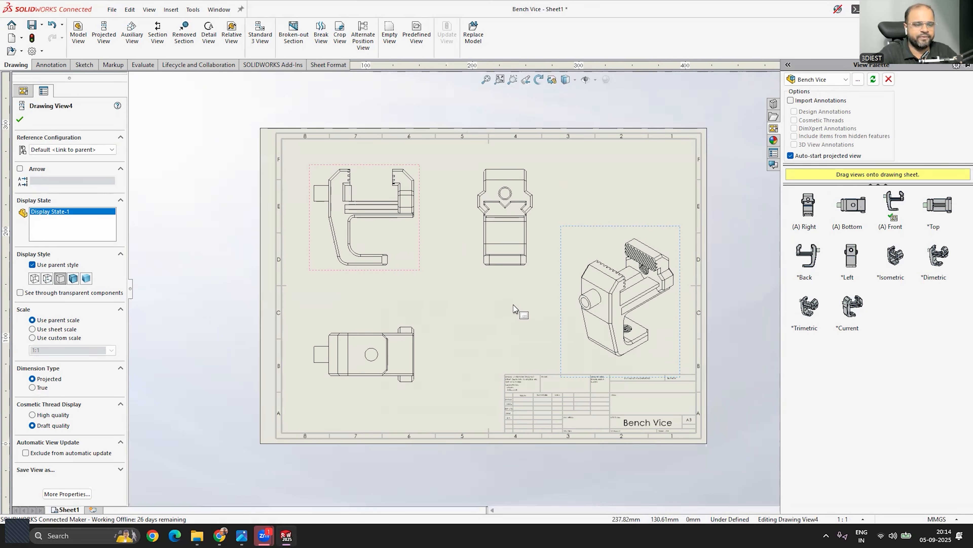
left_click(537, 314)
scroll(364, 250, "down", 2)
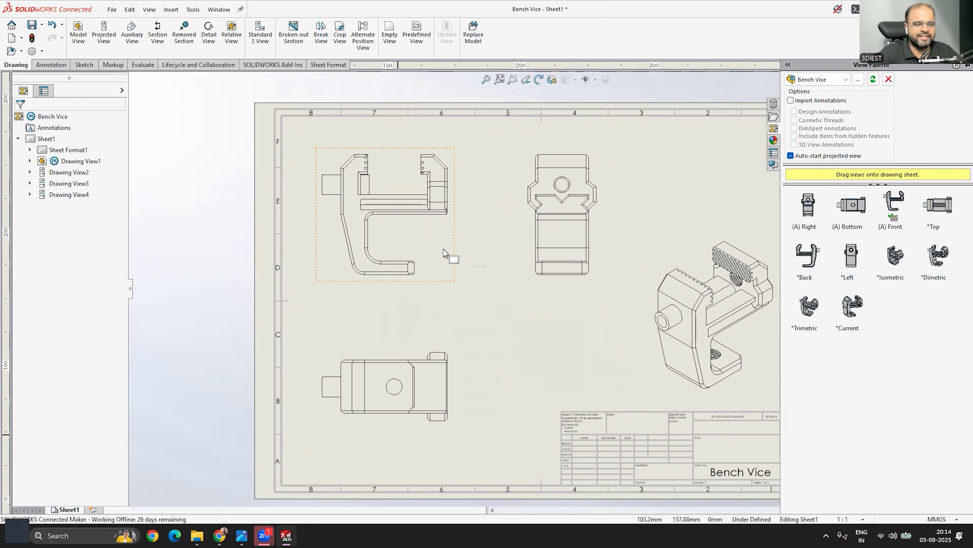
Nudge the front view slightly and check the spacing of the four views on the sheet.
mouse_move(450, 255)
left_mouse_down()
mouse_move(461, 226)
mouse_move(458, 264)
mouse_move(456, 244)
mouse_move(487, 249)
mouse_move(435, 253)
mouse_move(473, 263)
mouse_move(454, 250)
left_mouse_up()
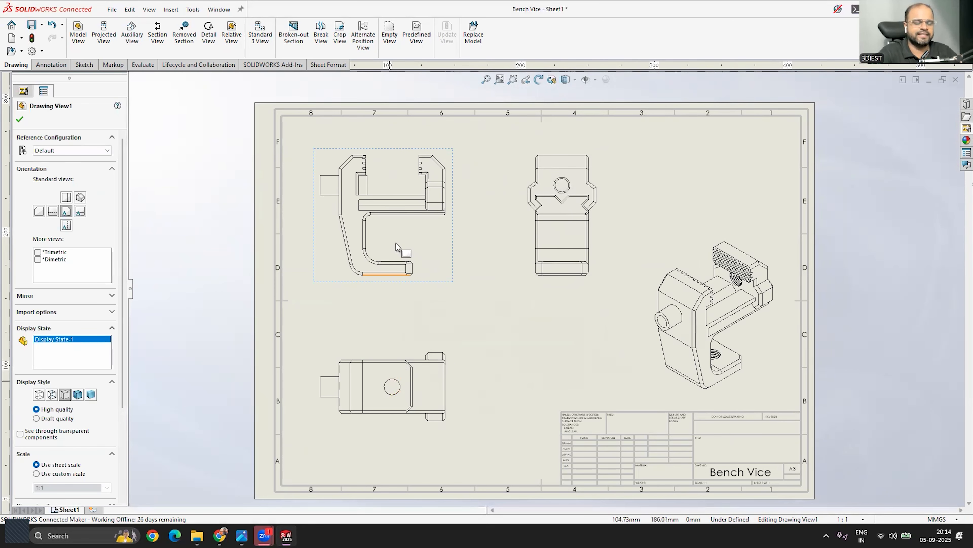
scroll(498, 276, "up", 2)
scroll(494, 267, "down", 1)
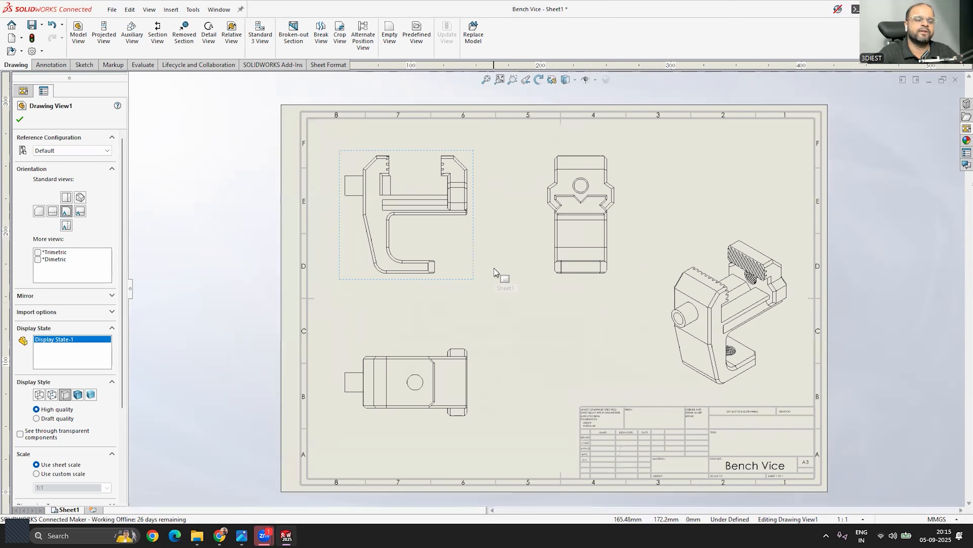
scroll(489, 251, "down", 1)
scroll(521, 280, "up", 2)
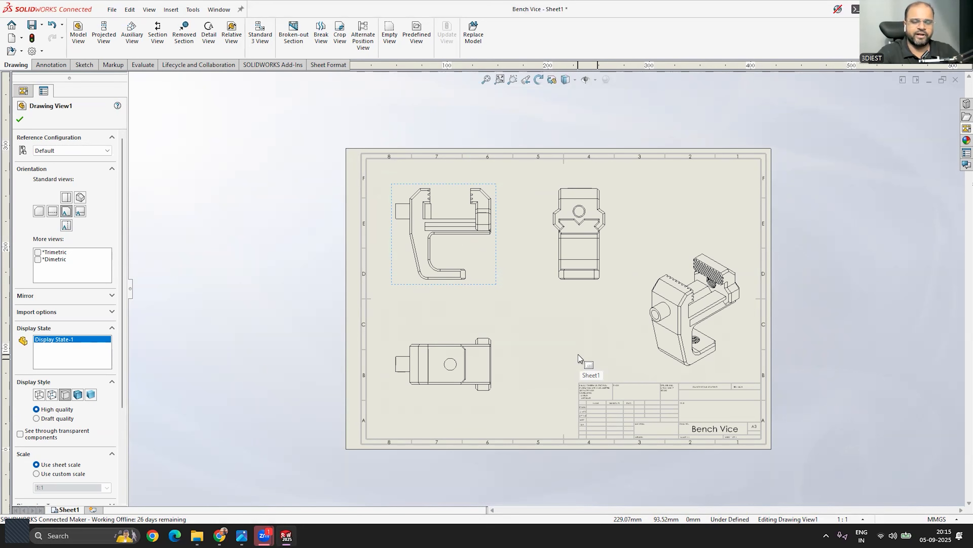
scroll(506, 306, "down", 1)
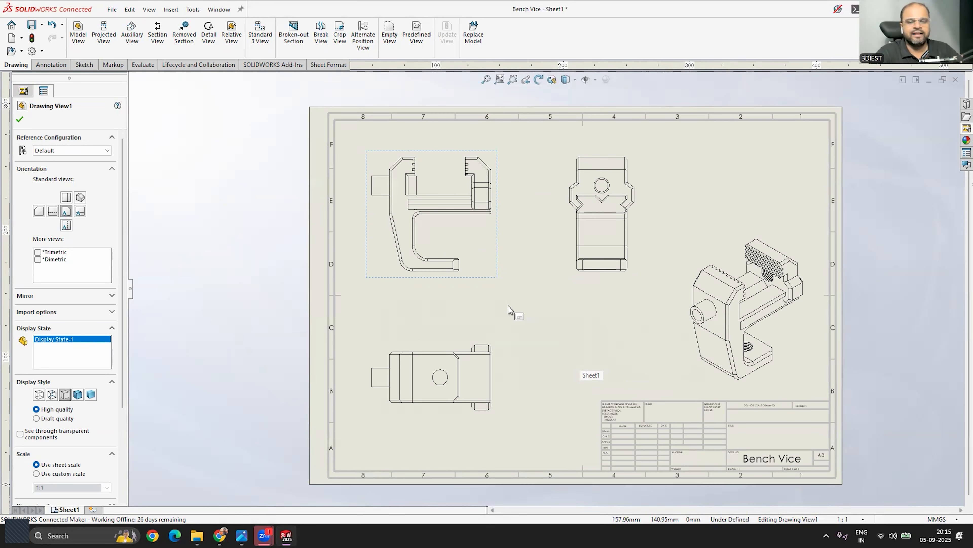
left_click(507, 293)
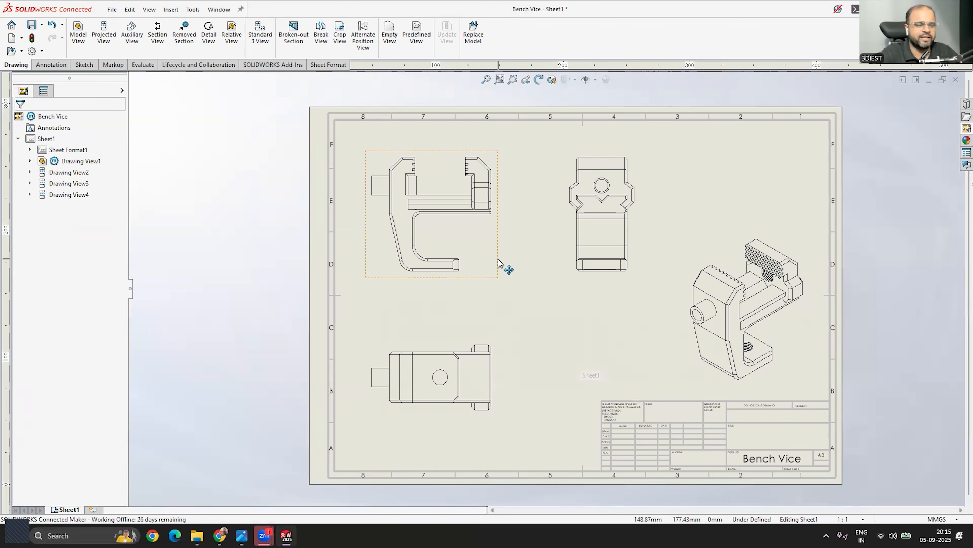
scroll(494, 266, "down", 1)
scroll(521, 255, "up", 2)
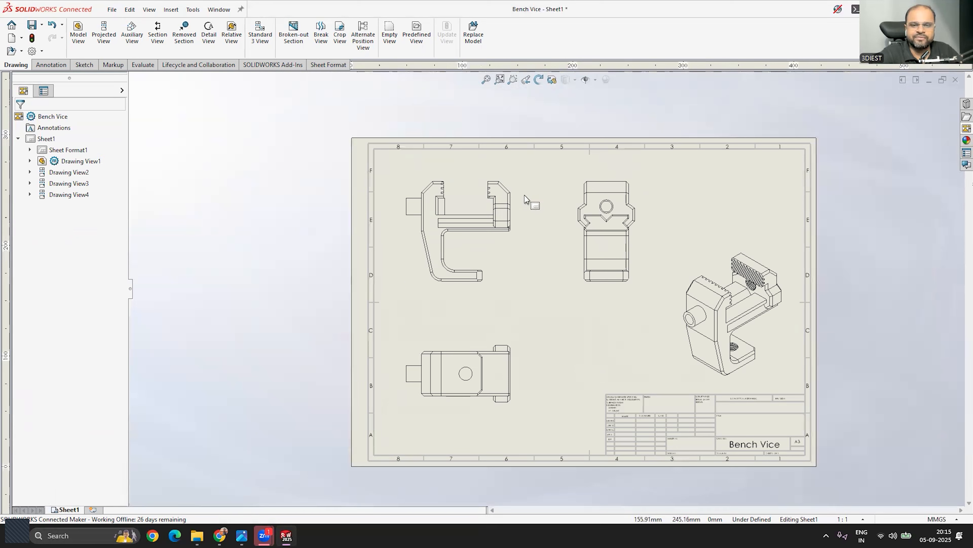
Fine-tune the front and side view positions and move the bottom view closer to the front view.
left_click(515, 261)
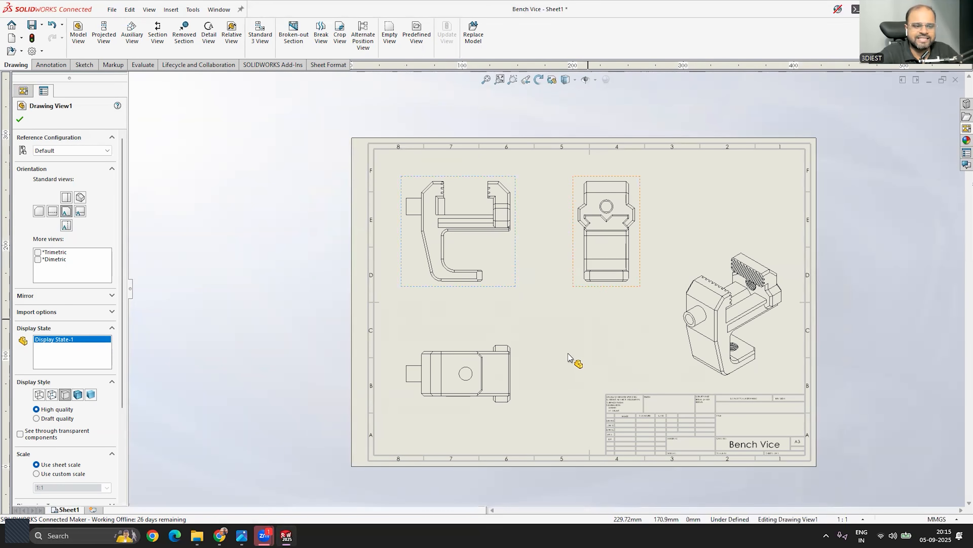
mouse_move(515, 273)
left_mouse_down()
mouse_move(532, 267)
mouse_move(495, 274)
mouse_move(524, 282)
mouse_move(518, 276)
left_mouse_up()
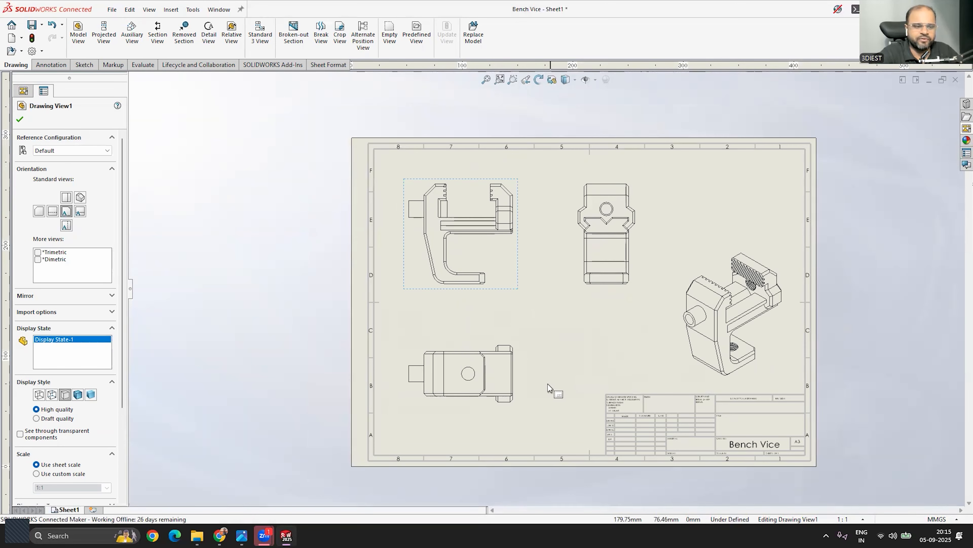
mouse_move(526, 391)
left_mouse_down()
mouse_move(516, 399)
mouse_move(524, 405)
mouse_move(529, 360)
mouse_move(524, 381)
left_mouse_up()
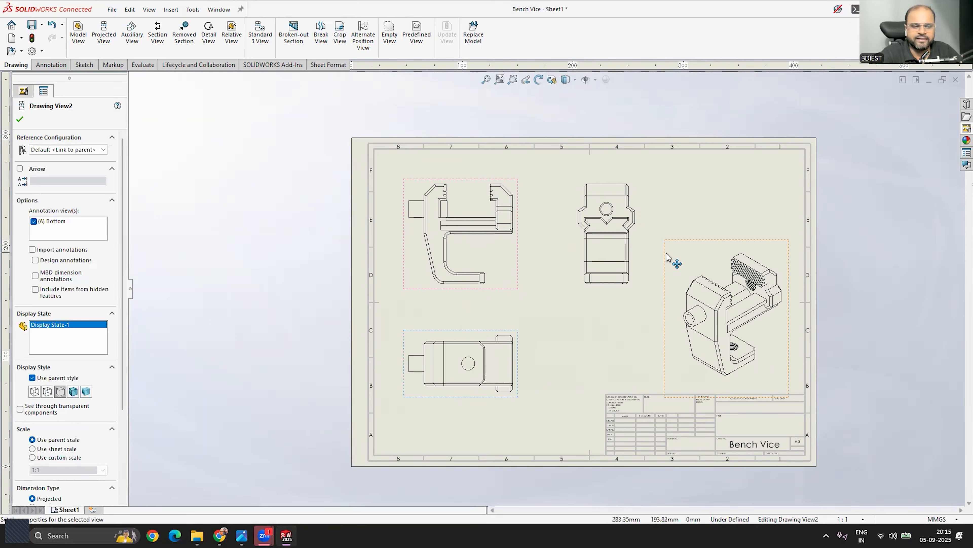
mouse_move(639, 256)
left_mouse_down()
mouse_move(666, 264)
mouse_move(595, 261)
mouse_move(642, 265)
mouse_move(632, 253)
mouse_move(632, 262)
left_mouse_up()
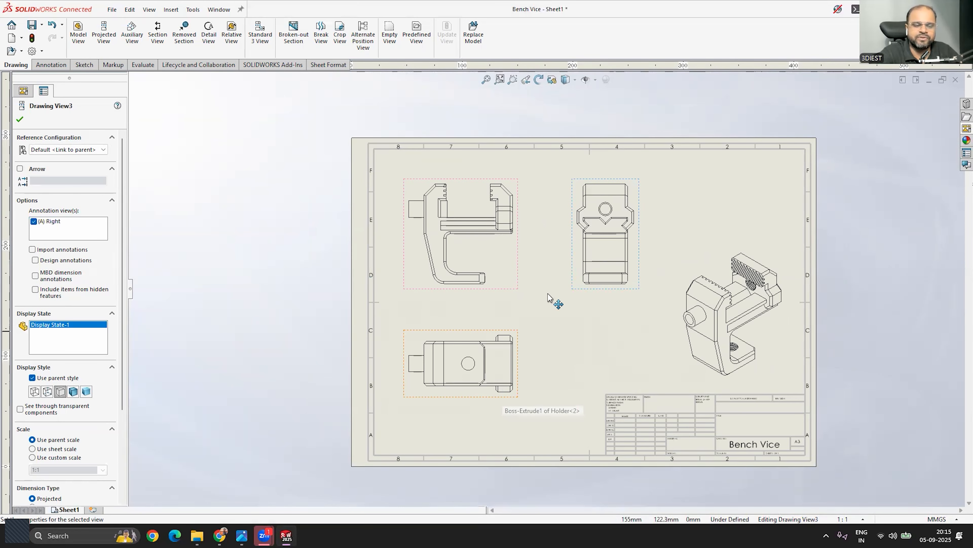
left_click_drag(522, 276, 522, 270)
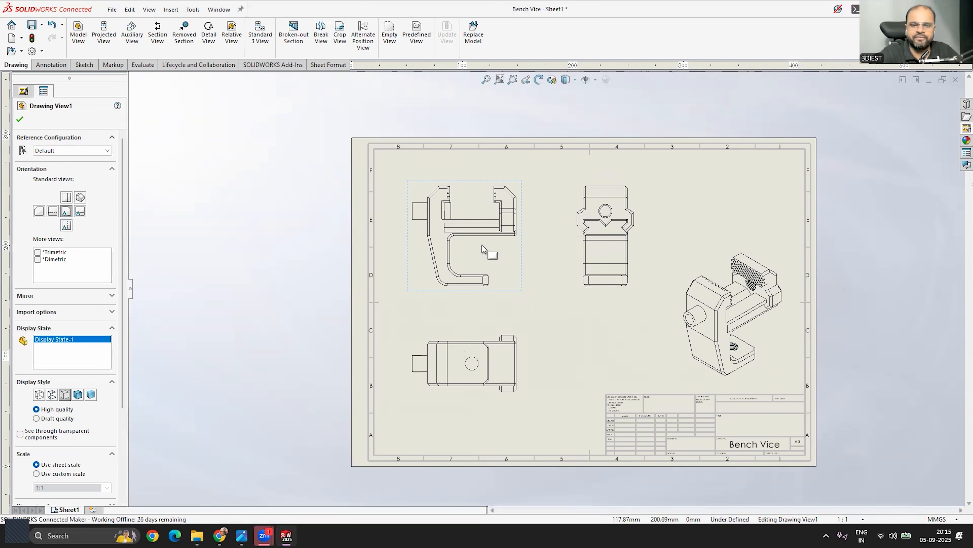
Try the Hidden Lines Visible and Shaded With Edges display styles on the front view and restore Hidden Lines Removed.
left_click(564, 332)
left_click(521, 292)
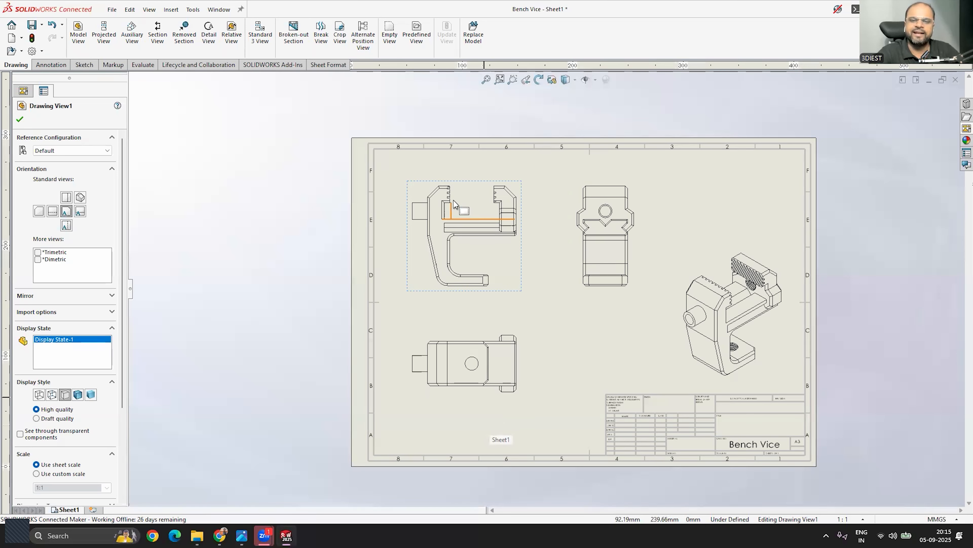
key("Escape")
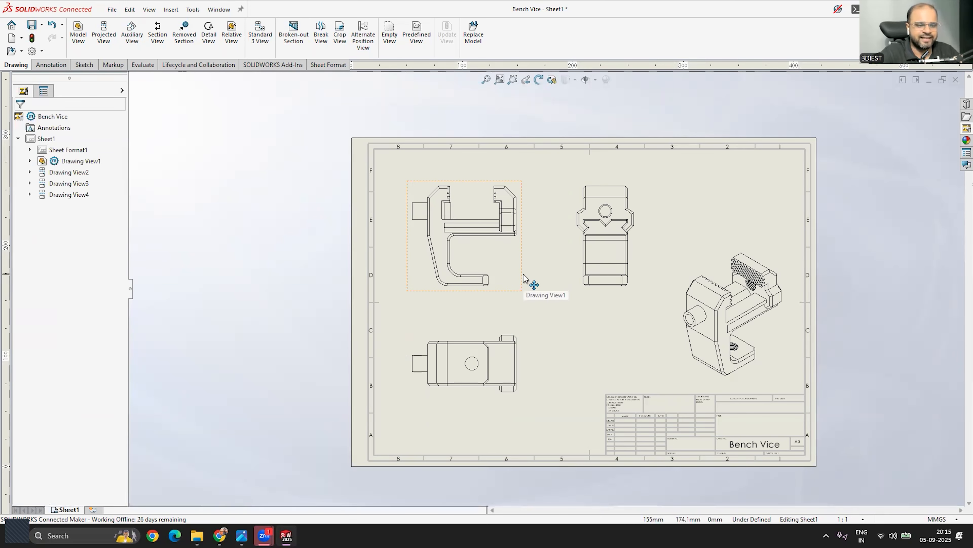
left_click(518, 286)
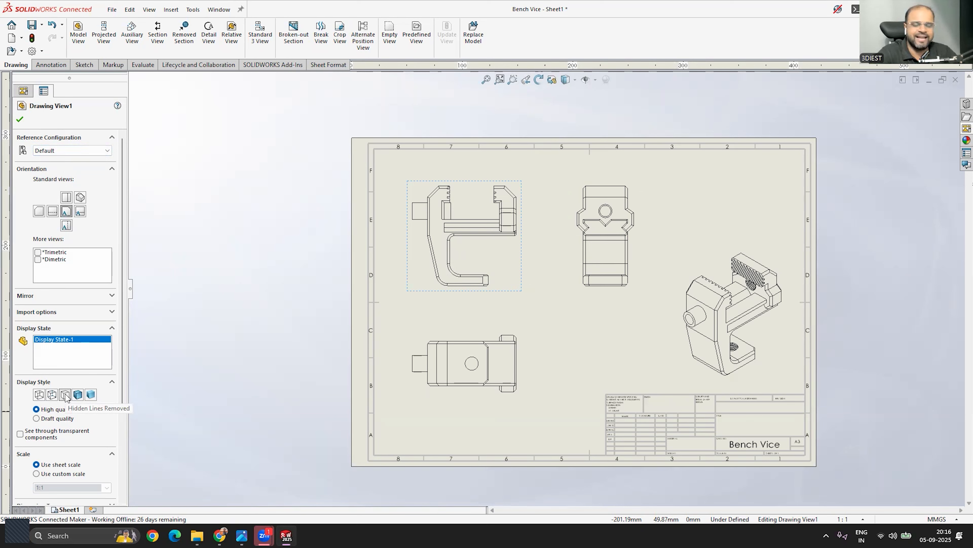
left_click(53, 395)
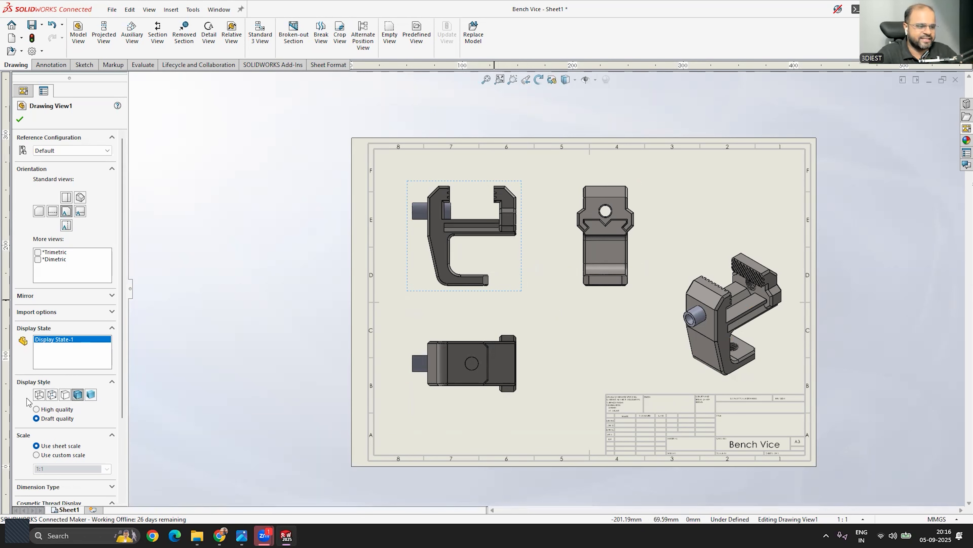
left_click(65, 395)
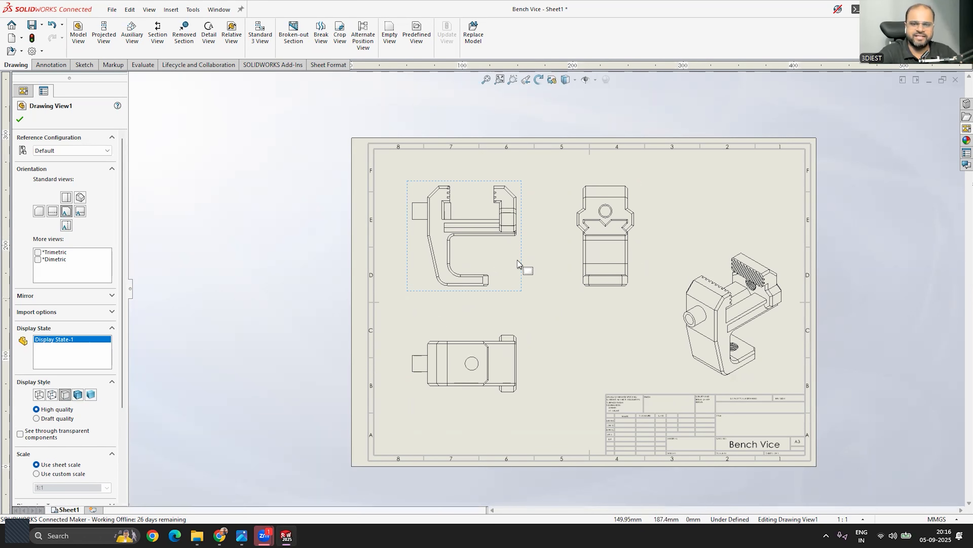
left_click(536, 326)
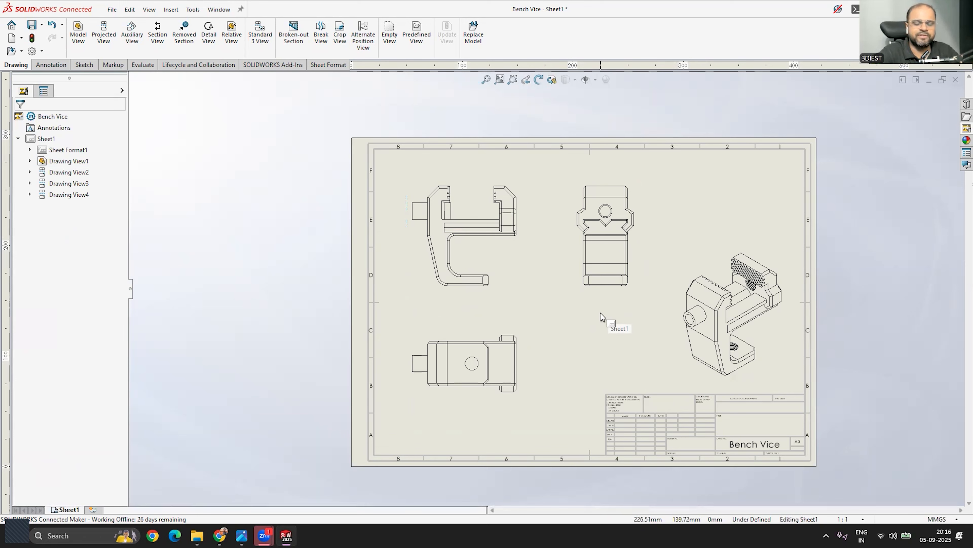
Try Shaded With Edges on the side view and return it to the parent view's display style.
left_click(586, 303)
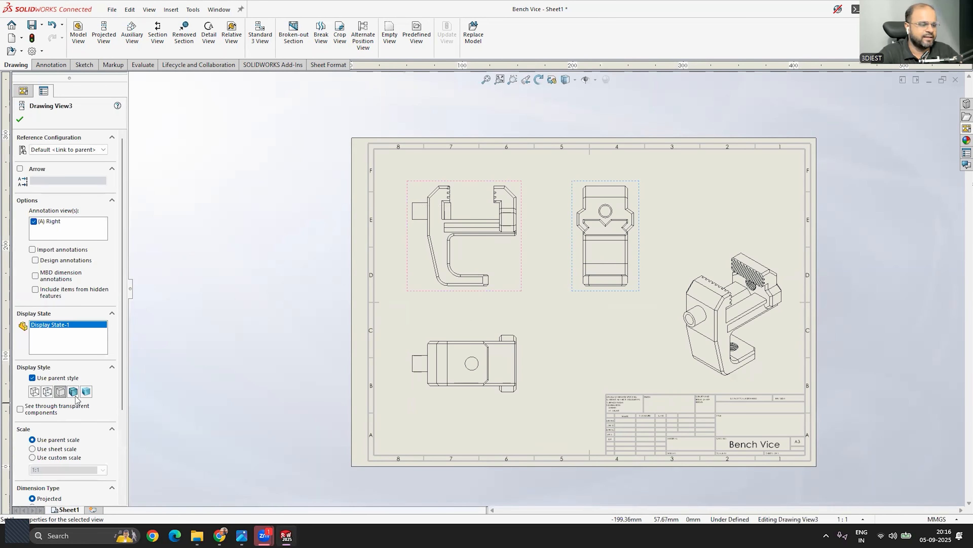
left_click(73, 391)
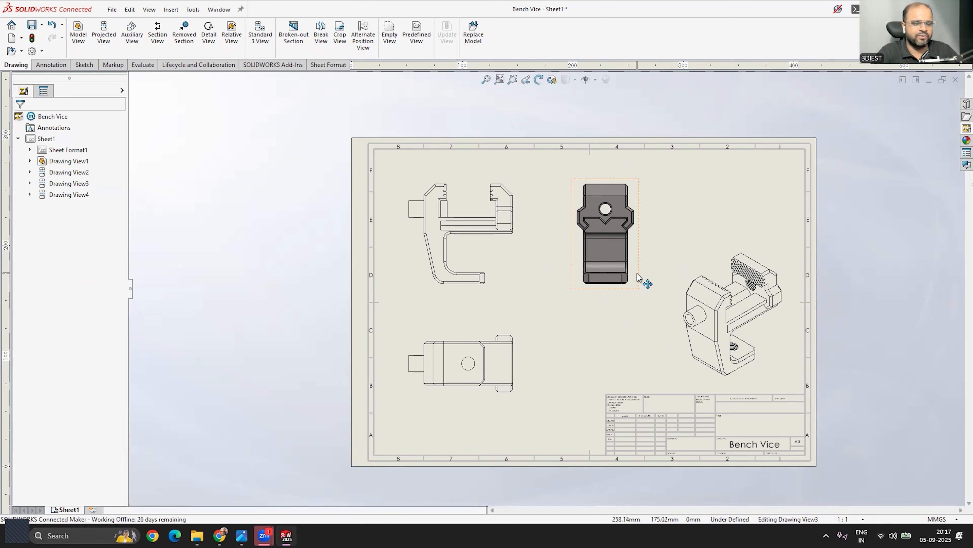
left_click(637, 276)
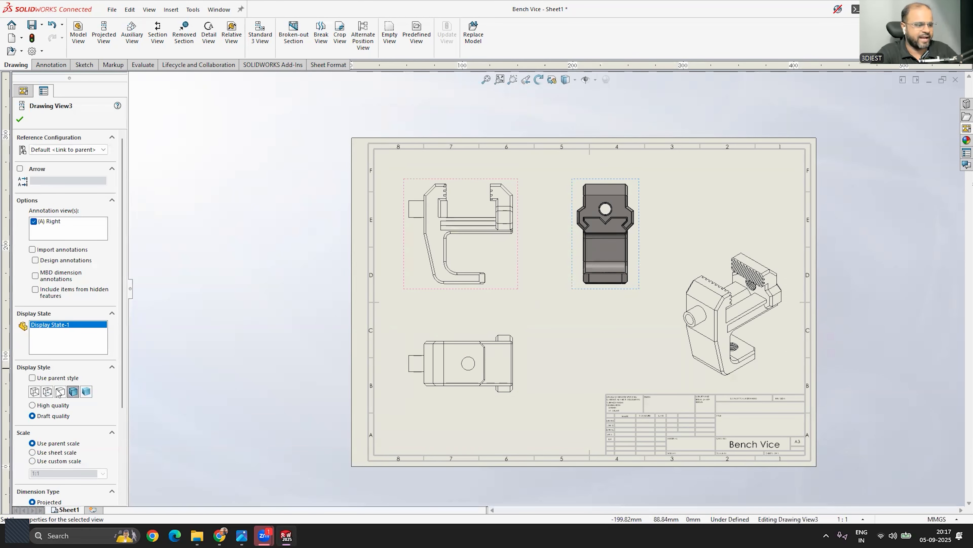
left_click(32, 377)
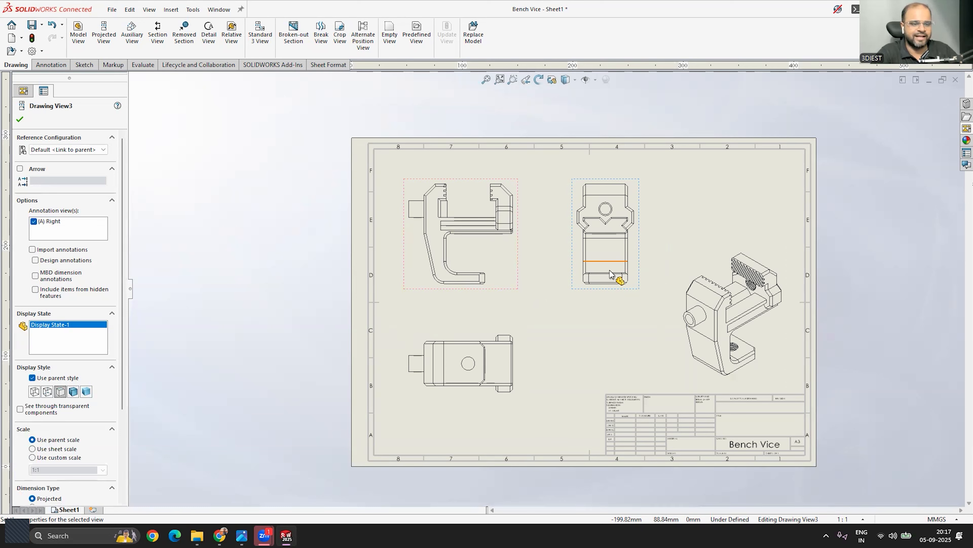
Set the isometric view's display style to Shaded With Edges.
left_click(781, 358)
left_click(73, 391)
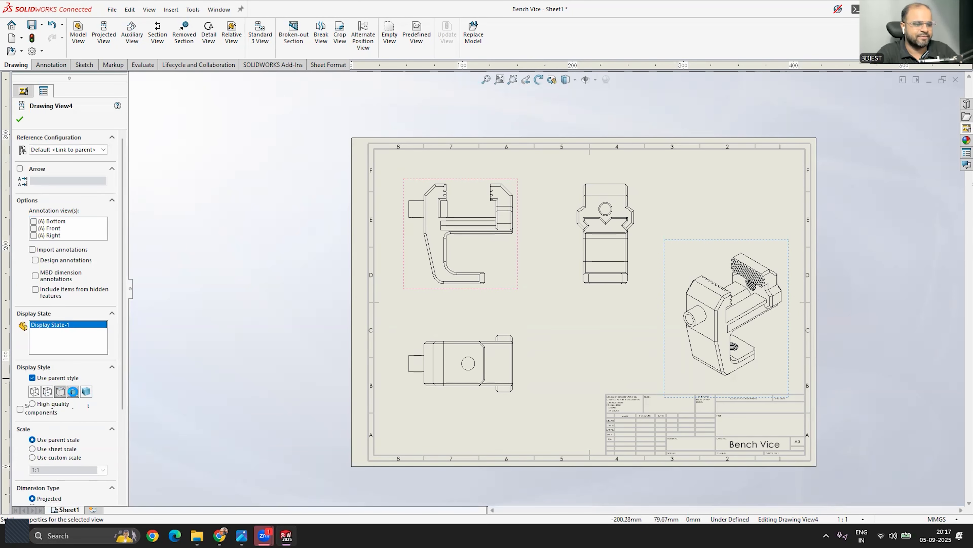
left_click(497, 409)
scroll(520, 353, "down", 1)
scroll(520, 353, "down", 1)
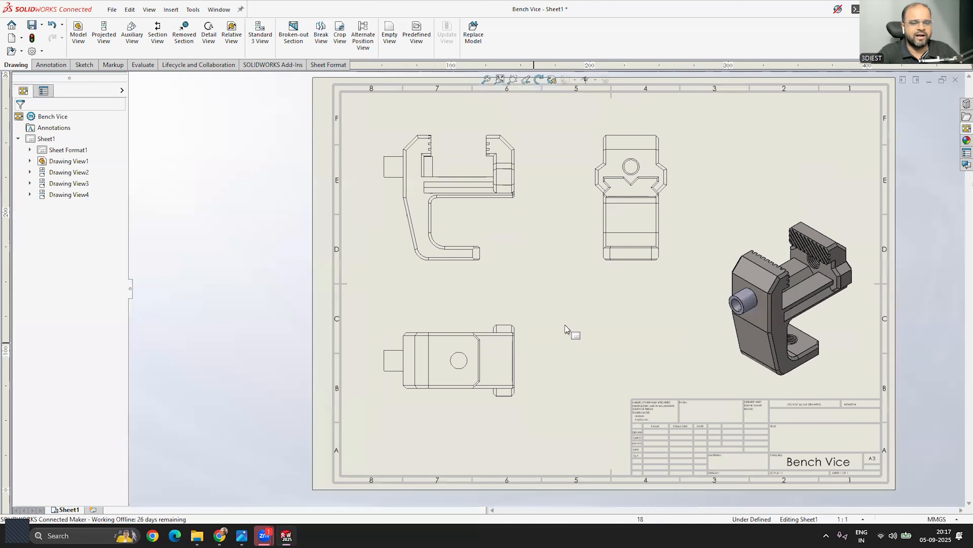
scroll(515, 276, "up", 2)
scroll(520, 316, "down", 1)
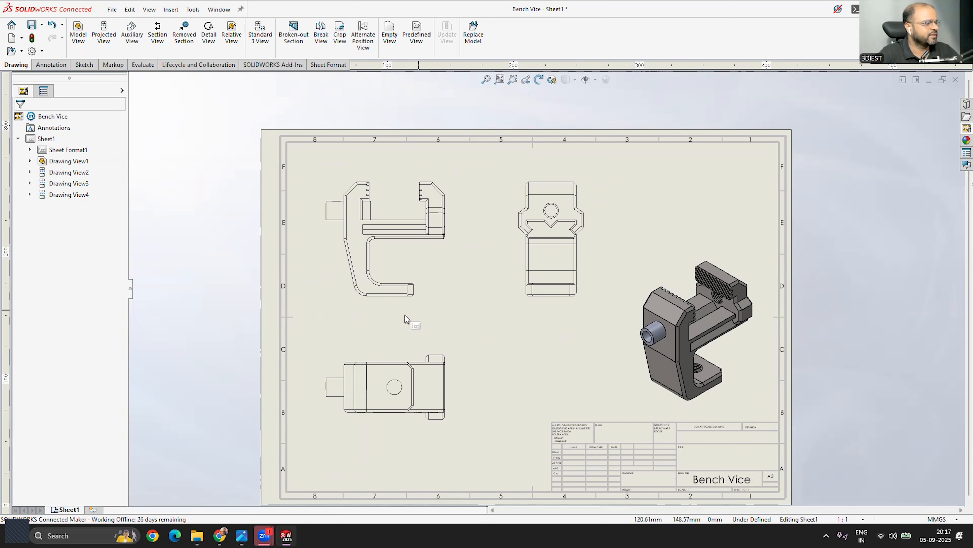
Examine the front view's scale options and the scale entry in the title block.
scroll(455, 283, "up", 3)
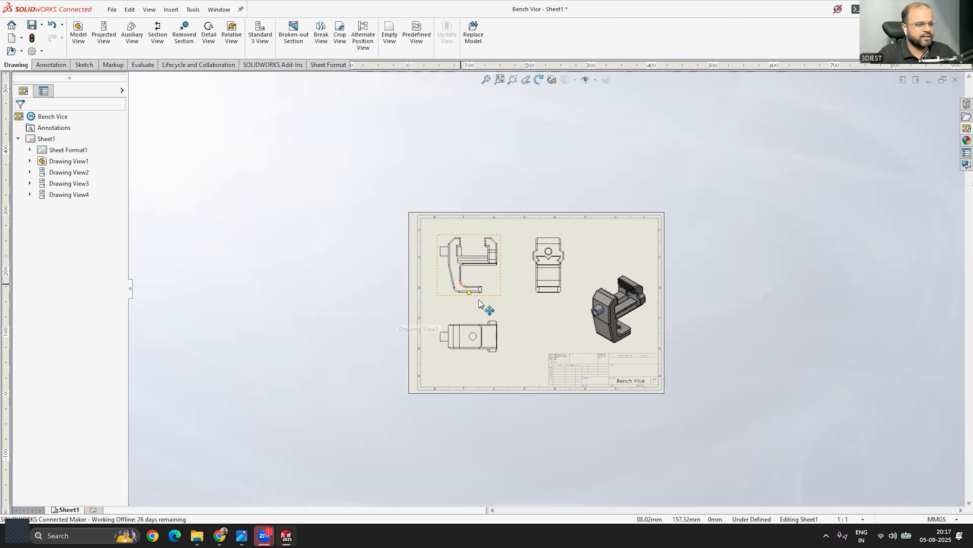
scroll(583, 276, "down", 3)
left_click(463, 283)
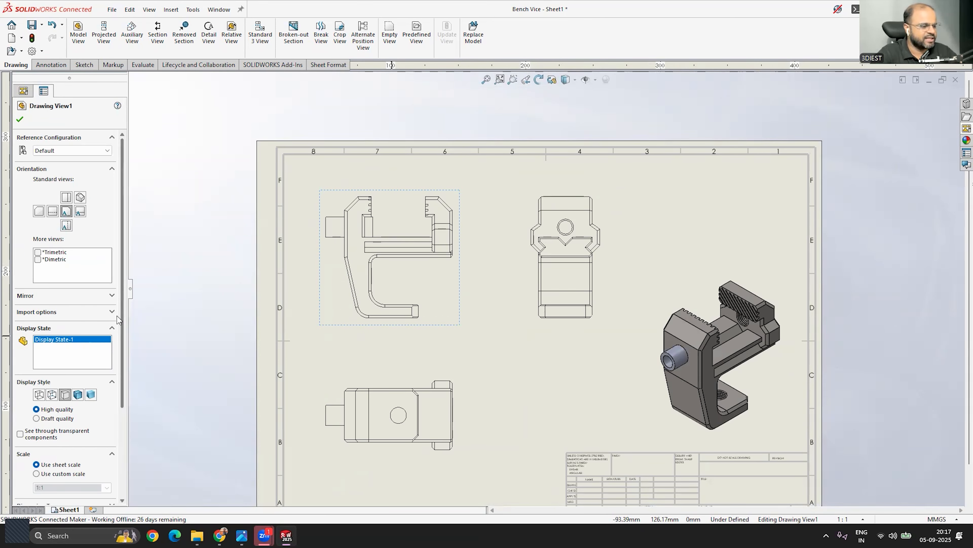
left_click_drag(122, 326, 126, 408)
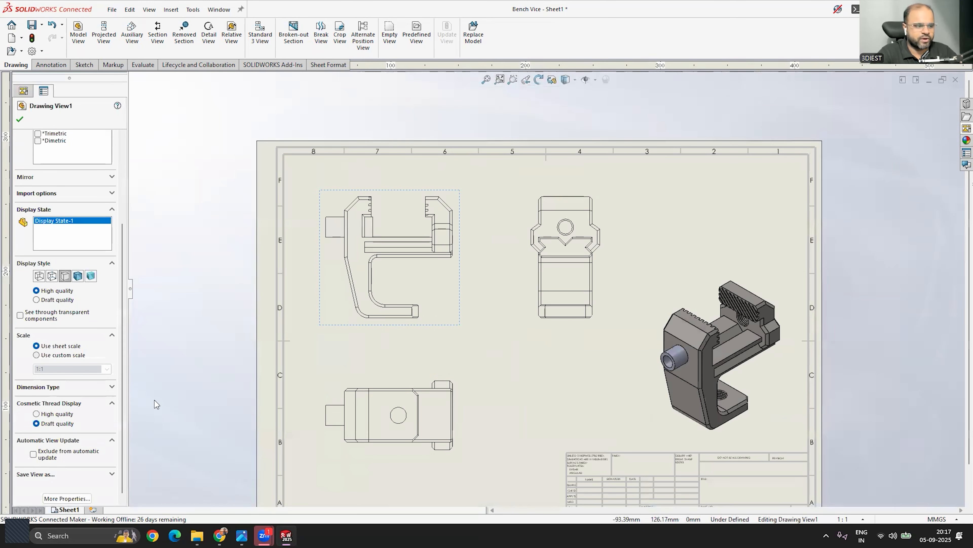
scroll(547, 295, "up", 2)
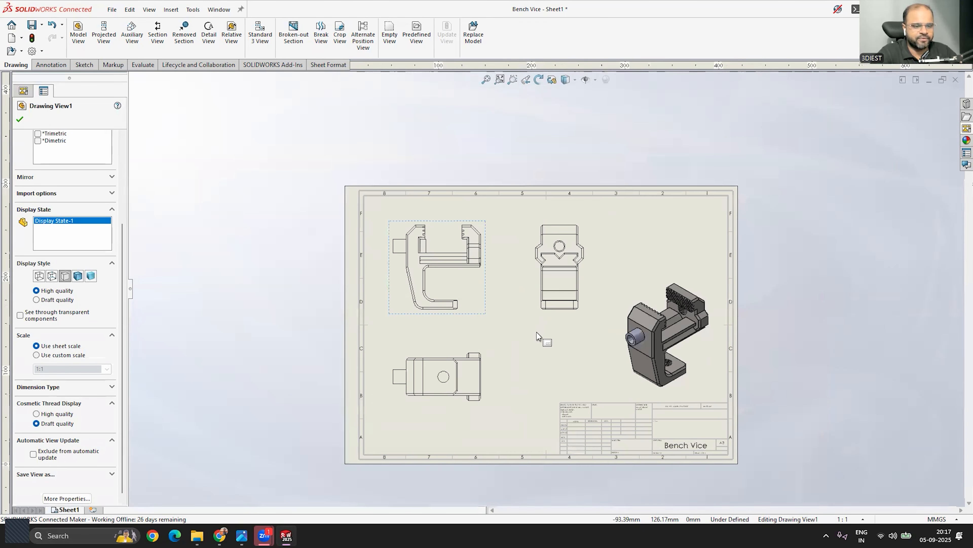
scroll(538, 340, "down", 2)
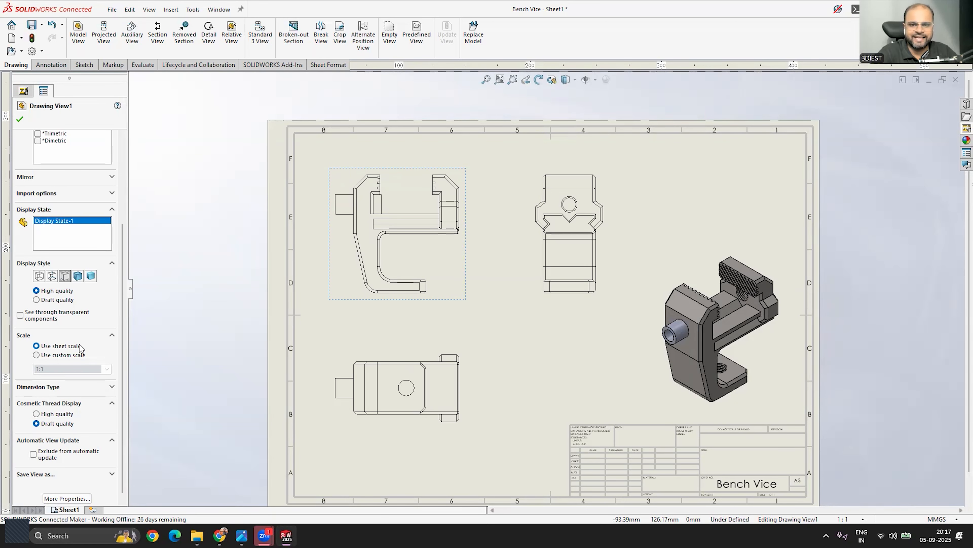
scroll(575, 276, "up", 2)
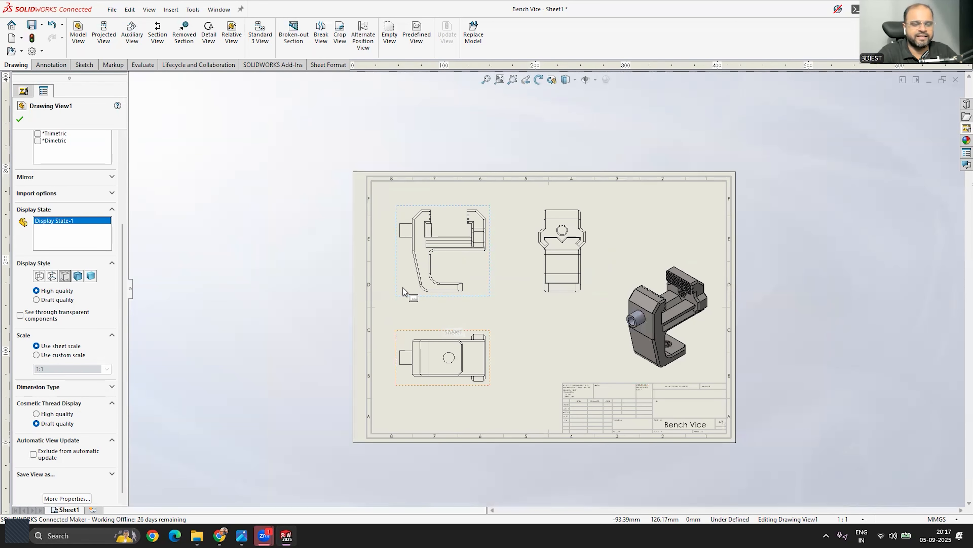
scroll(688, 432, "down", 6)
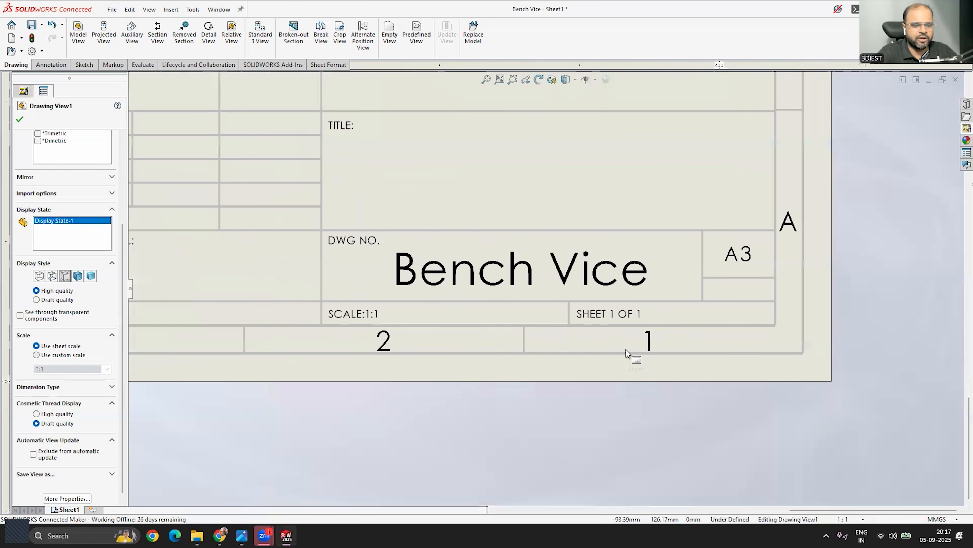
left_click(375, 319)
scroll(720, 349, "up", 10)
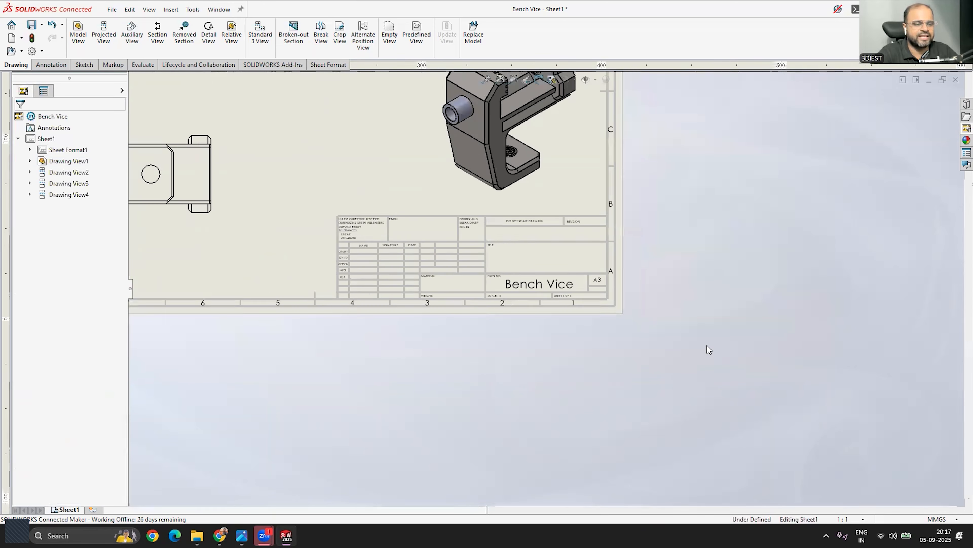
scroll(455, 171, "down", 2)
scroll(455, 169, "down", 2)
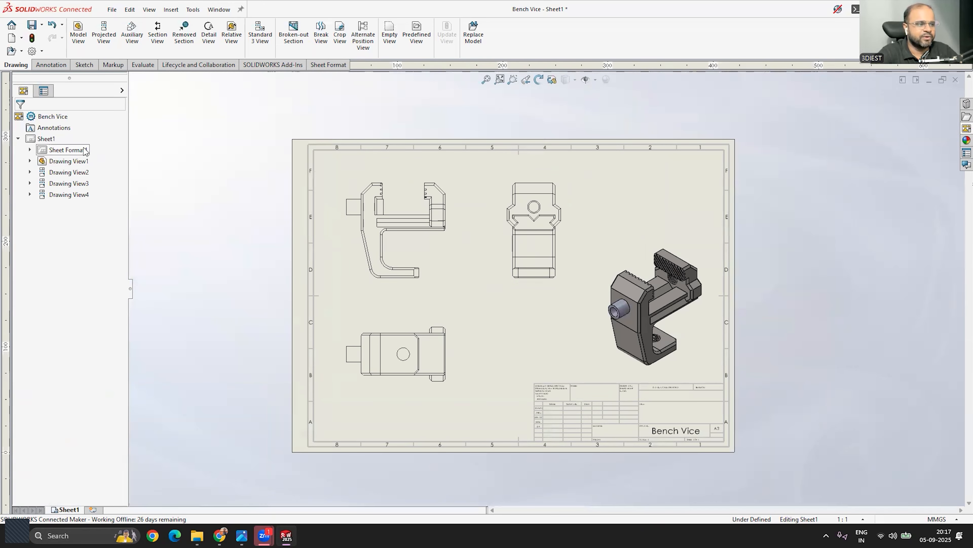
Set the scale of Sheet1 to 2:1 in the sheet properties and apply it.
right_click(46, 140)
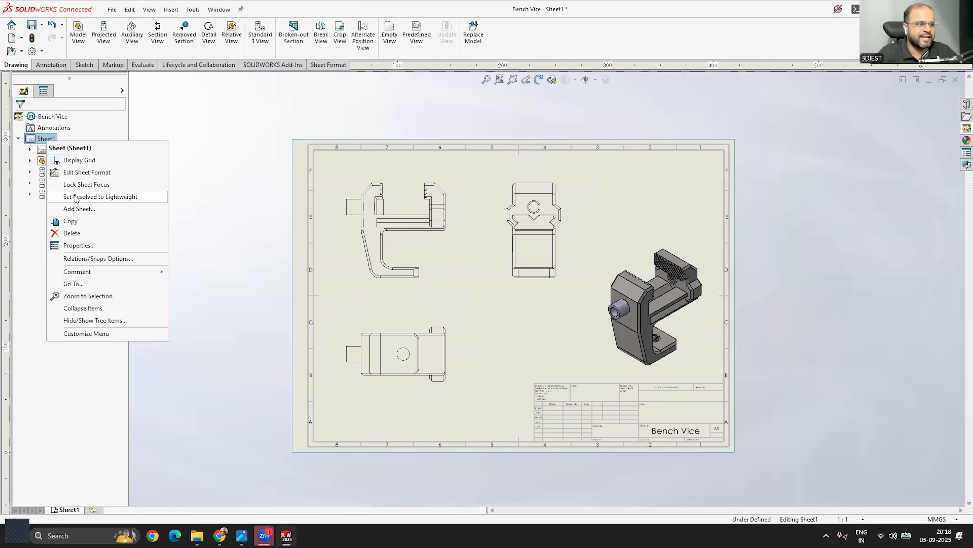
left_click(80, 246)
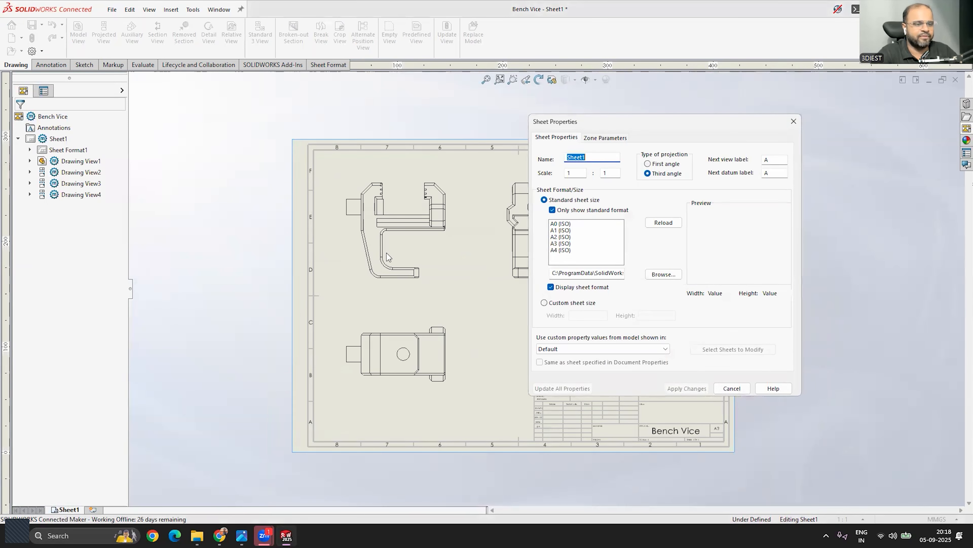
left_click_drag(642, 121, 242, 117)
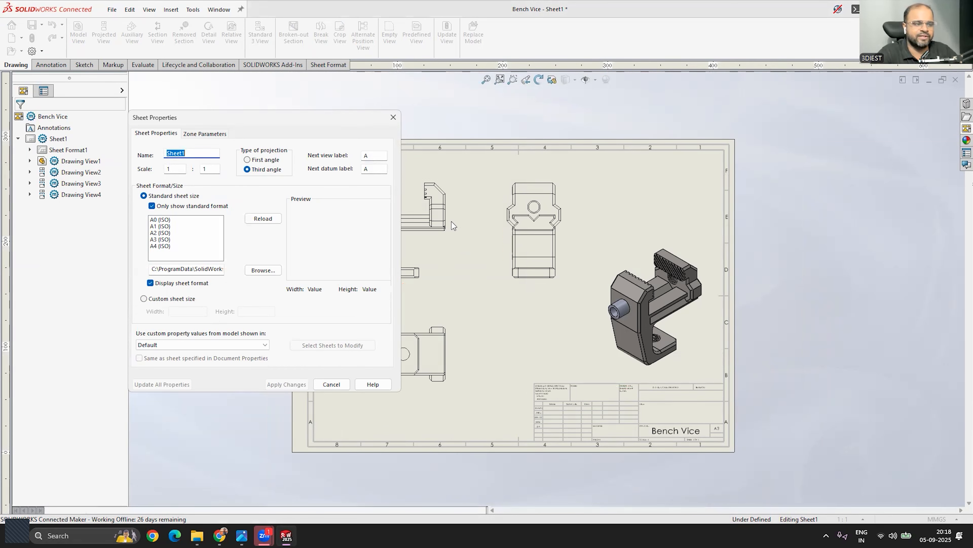
double_click(168, 169)
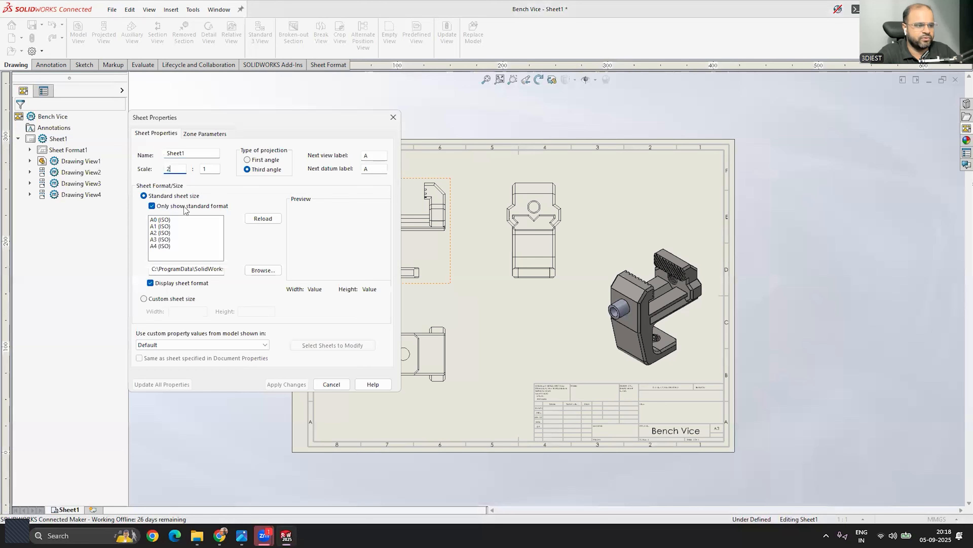
left_click(285, 385)
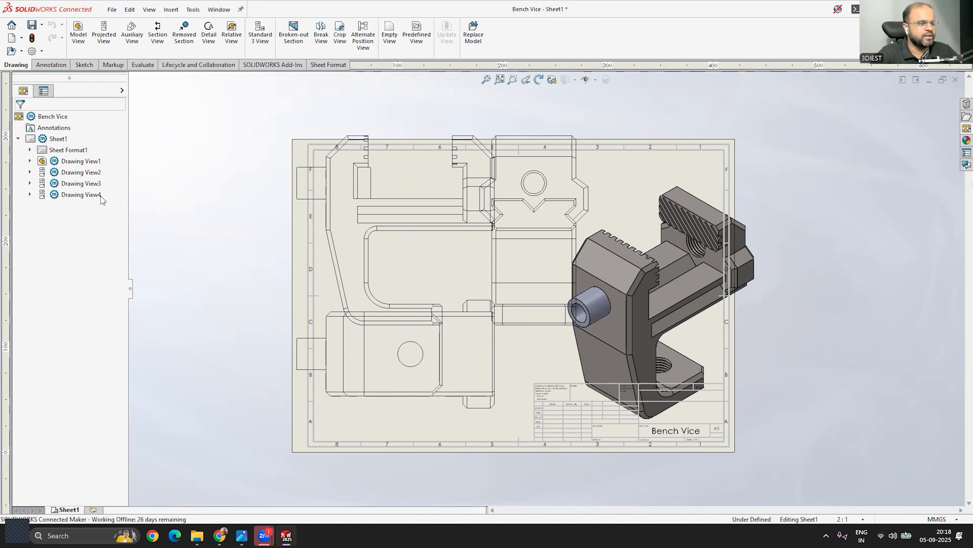
Return the scale of Sheet1 to 1:1 in the sheet properties and apply it.
right_click(55, 142)
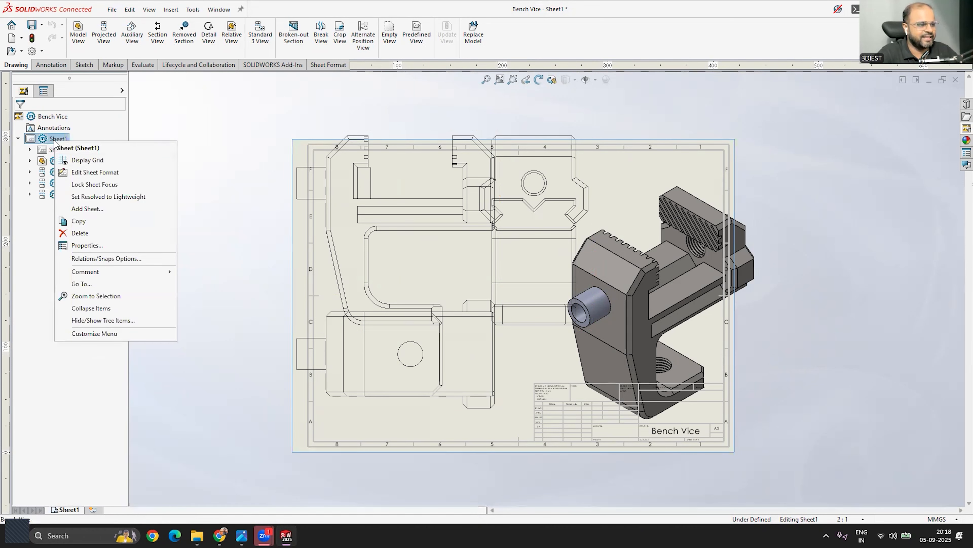
left_click(87, 246)
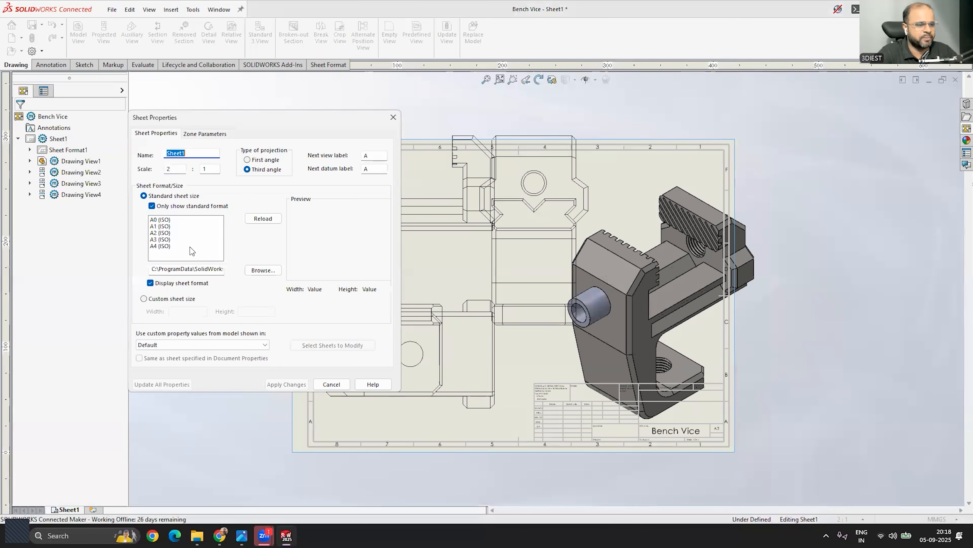
key("Tab")
type("1")
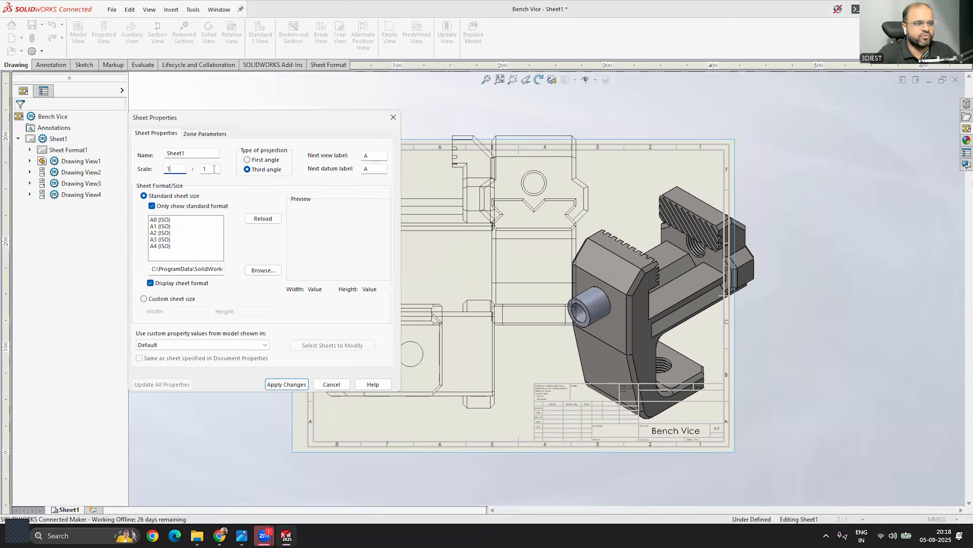
left_click(284, 384)
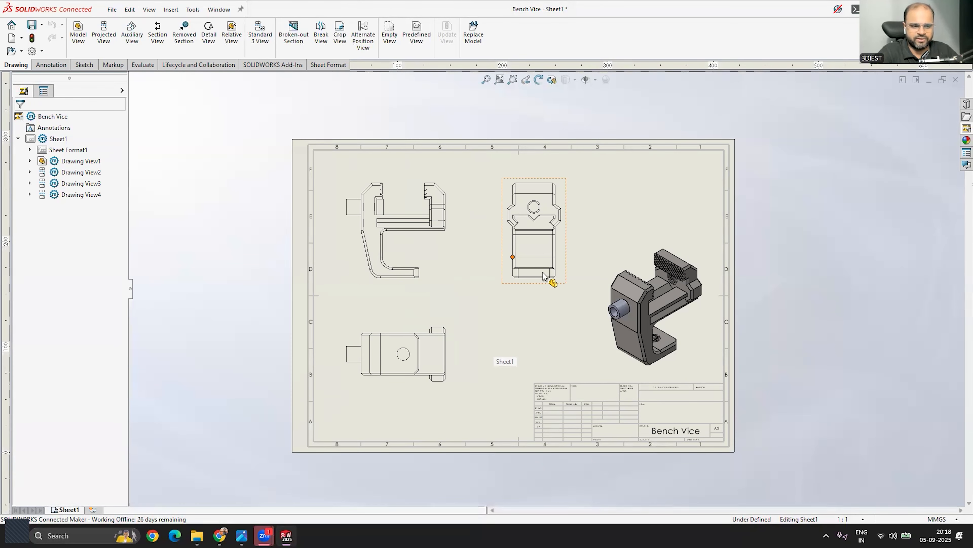
key("f")
scroll(393, 337, "down", 1)
scroll(617, 270, "up", 3)
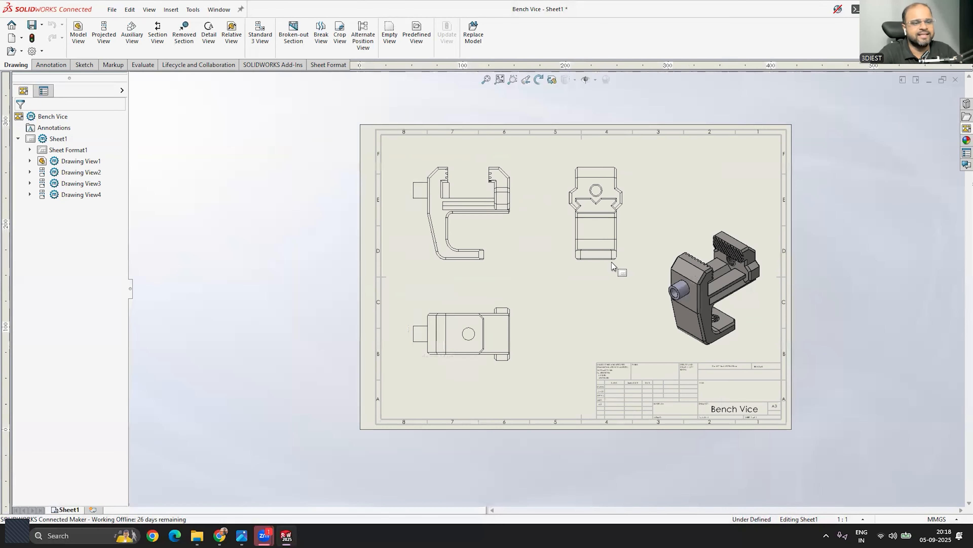
scroll(615, 267, "down", 2)
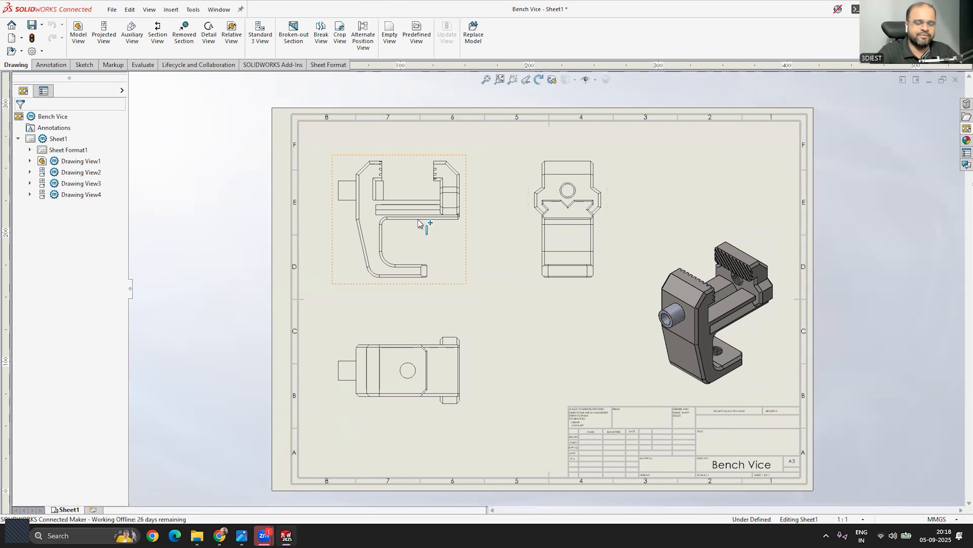
left_click(460, 265)
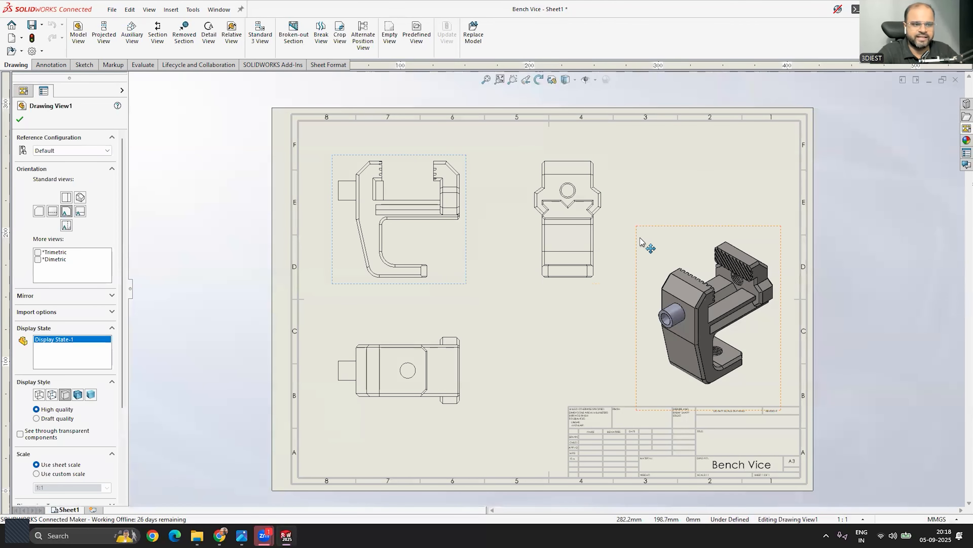
key("Escape")
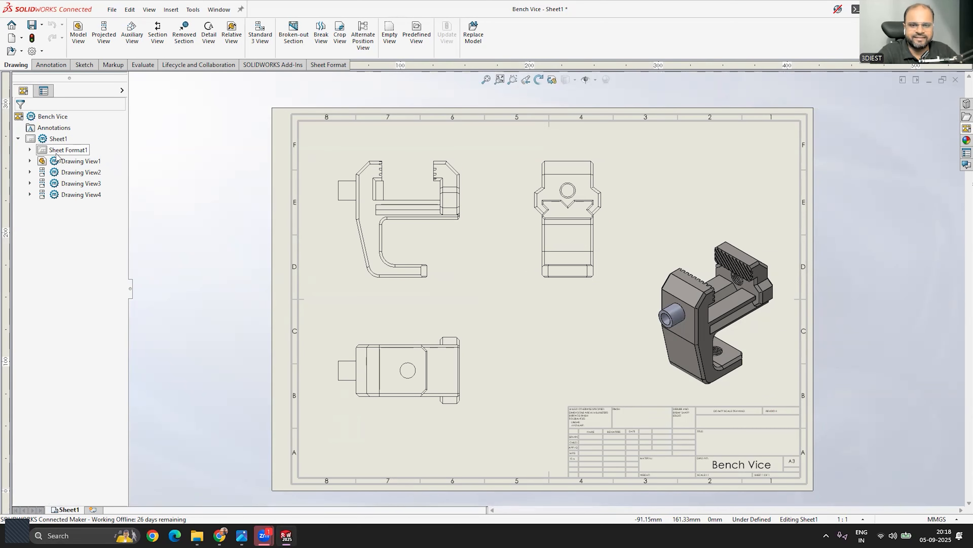
Give the isometric view a custom scale of 1:2 instead of the parent scale.
left_click(457, 268)
left_click(450, 318)
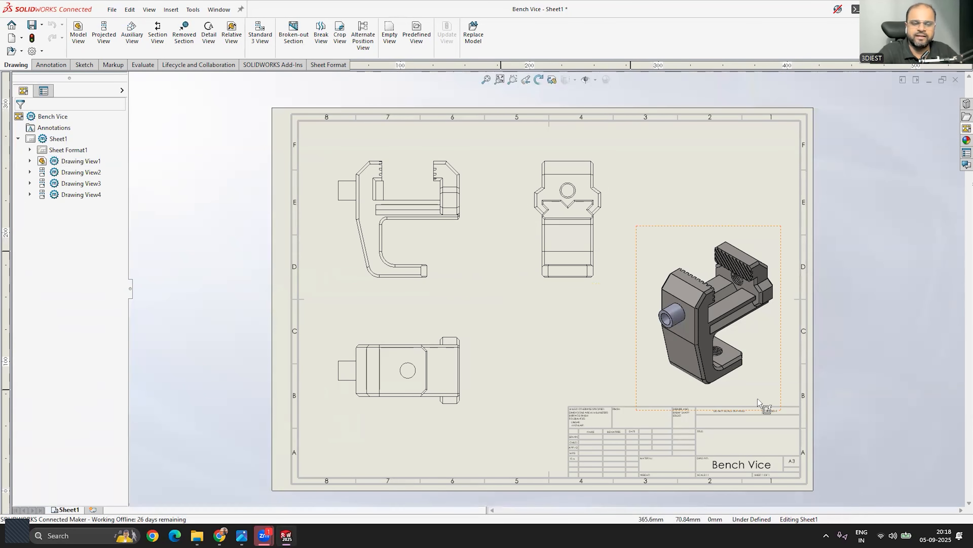
left_click(781, 337)
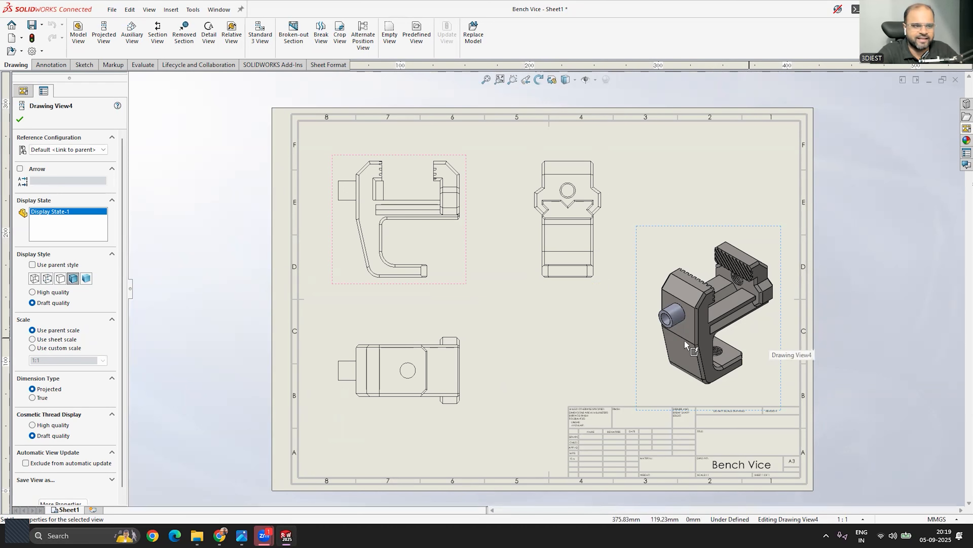
left_click(35, 348)
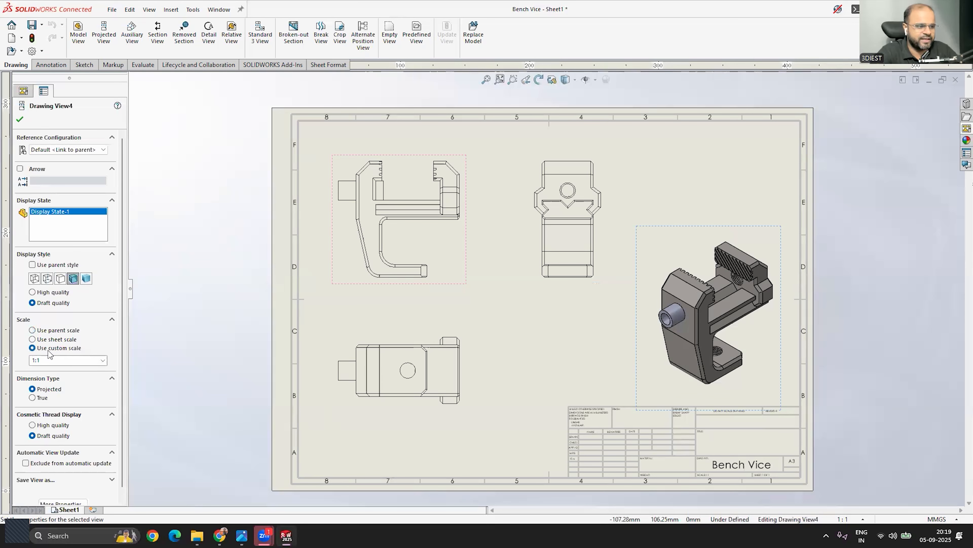
left_click(33, 359)
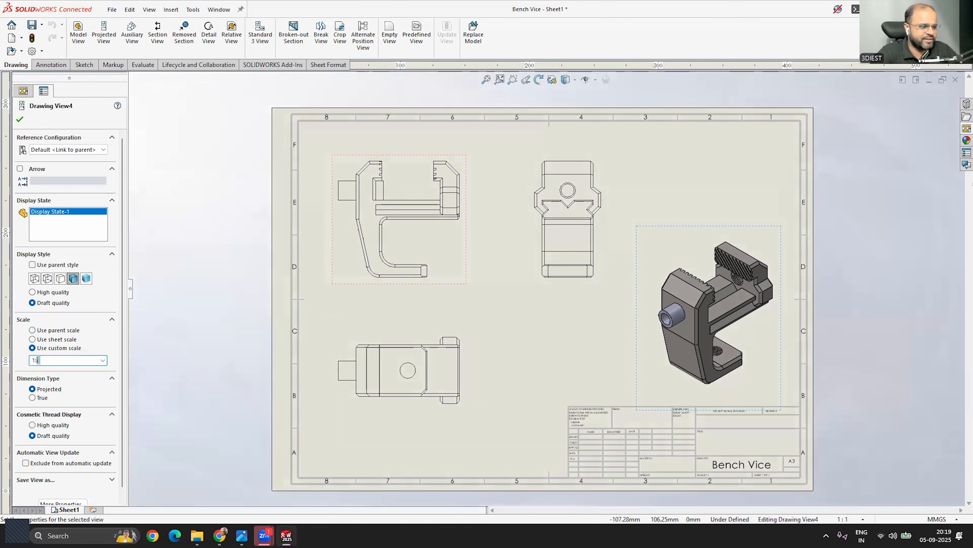
key("Return")
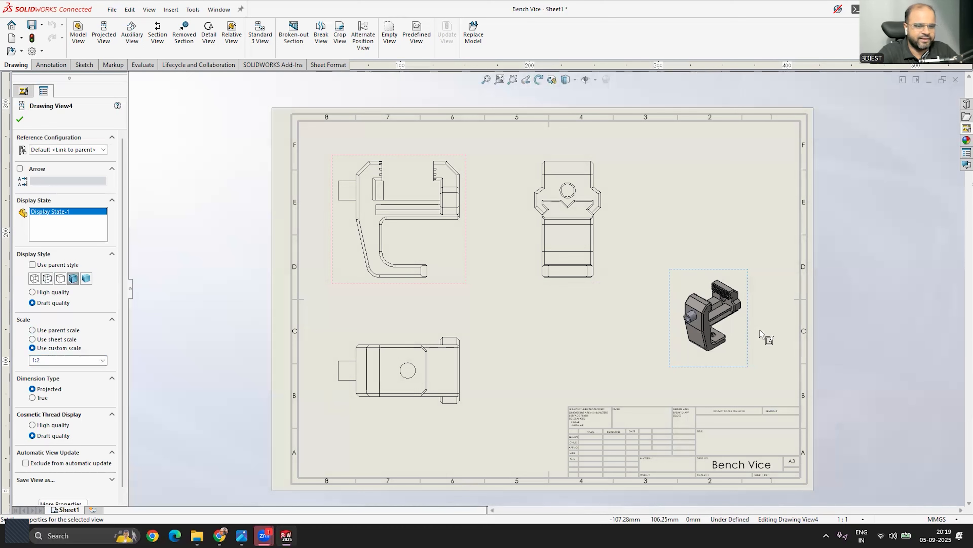
Set the isometric view's custom scale to 3:2.
double_click(34, 362)
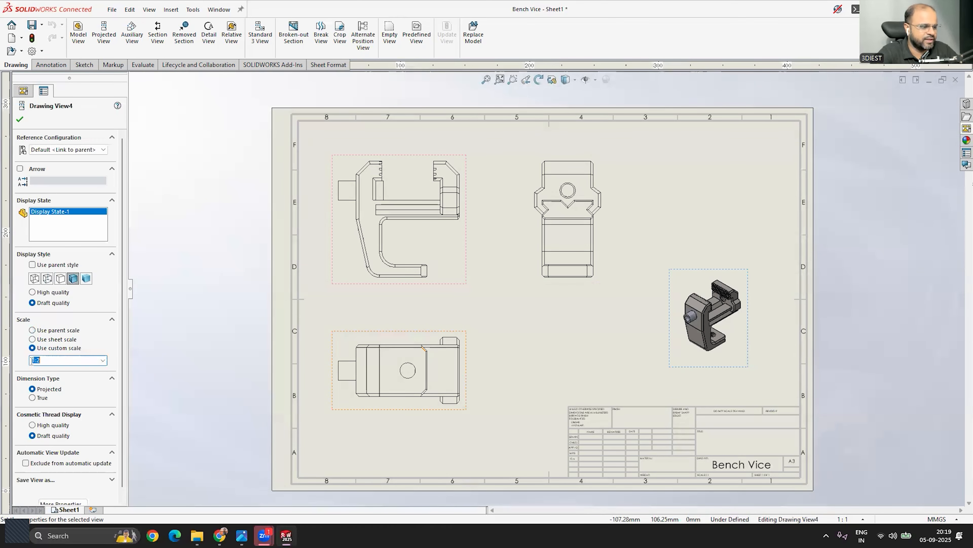
left_click_drag(42, 360, 28, 359)
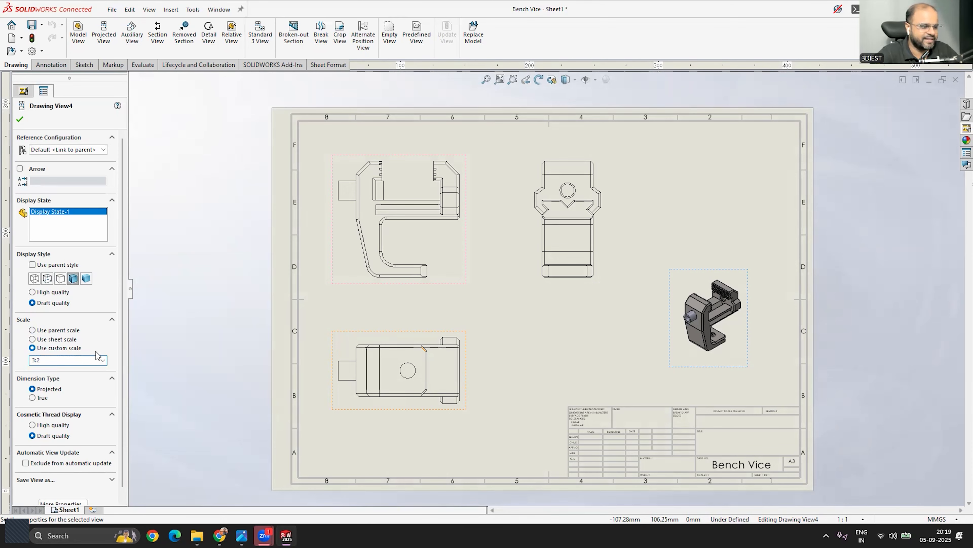
key("Return")
left_click(155, 358)
scroll(693, 239, "up", 2)
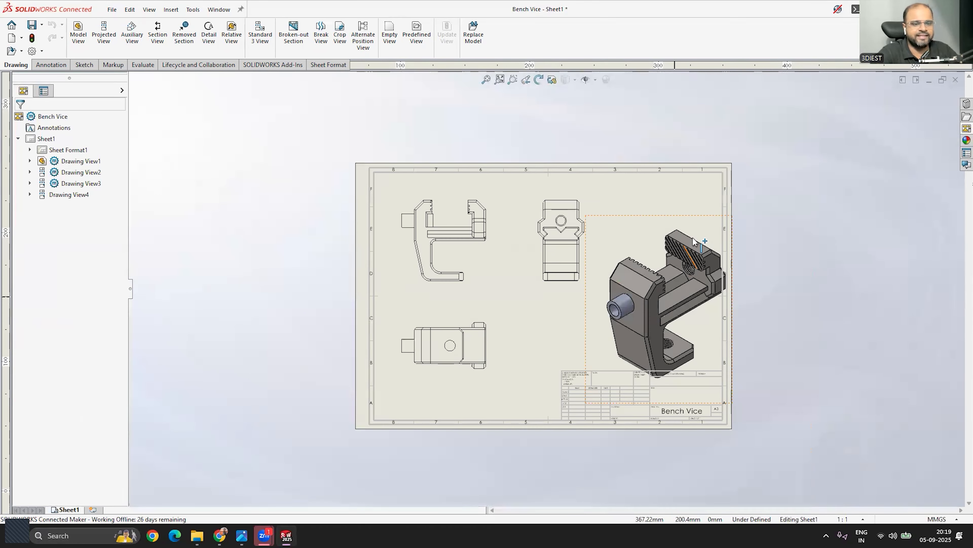
Set the isometric view's custom scale to 2:3.
scroll(693, 241, "down", 2)
left_click(656, 211)
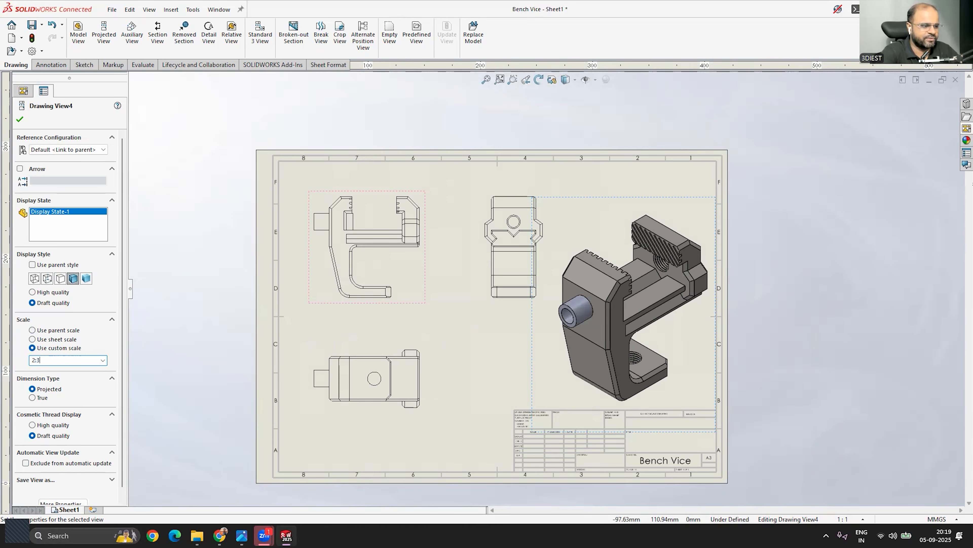
key("Return")
Reposition the isometric view just above the title block, clear of the sheet border.
scroll(416, 366, "down", 2)
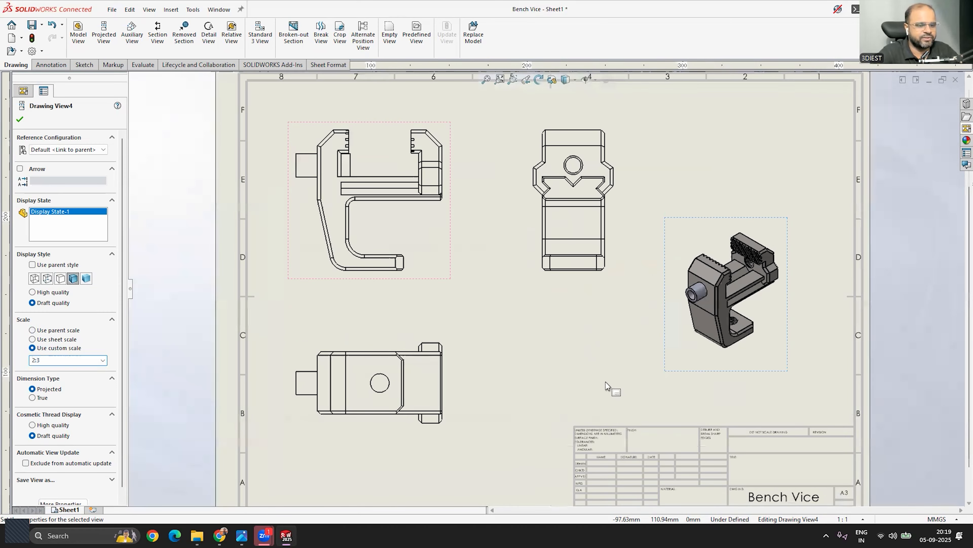
left_click_drag(744, 379, 798, 442)
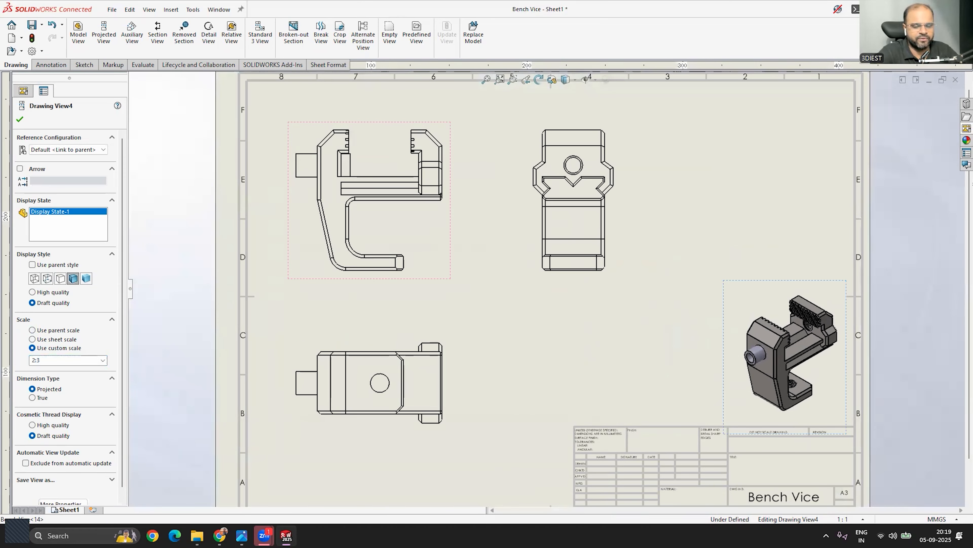
scroll(705, 330, "up", 3)
left_click(403, 298)
scroll(643, 326, "down", 2)
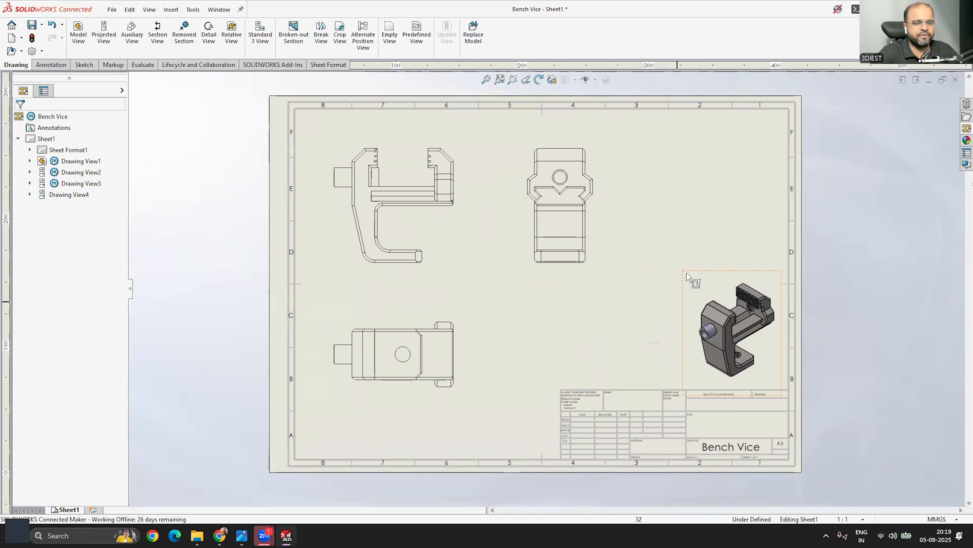
left_click_drag(721, 274, 707, 260)
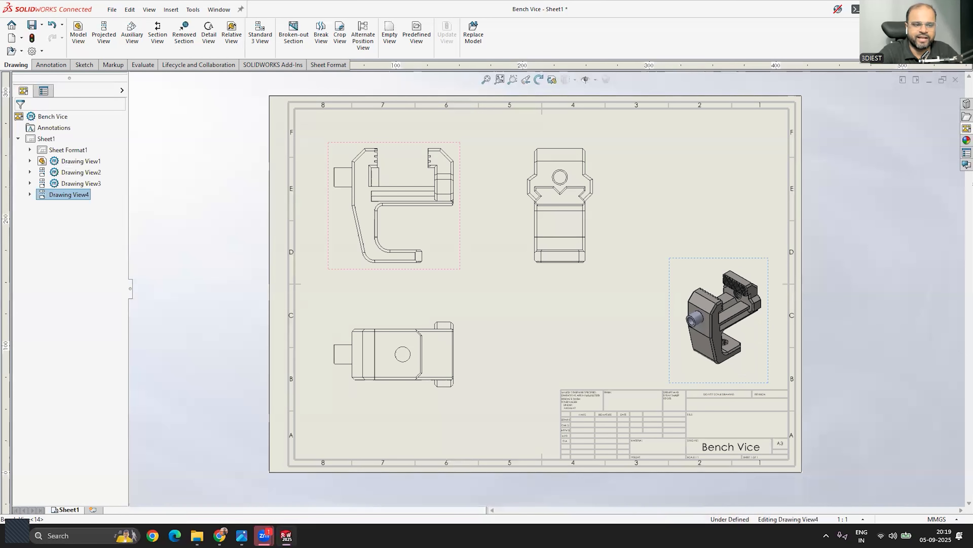
left_click(606, 235)
Examine the right side view's settings and the properties of Sheet1 without changing them.
left_click(592, 235)
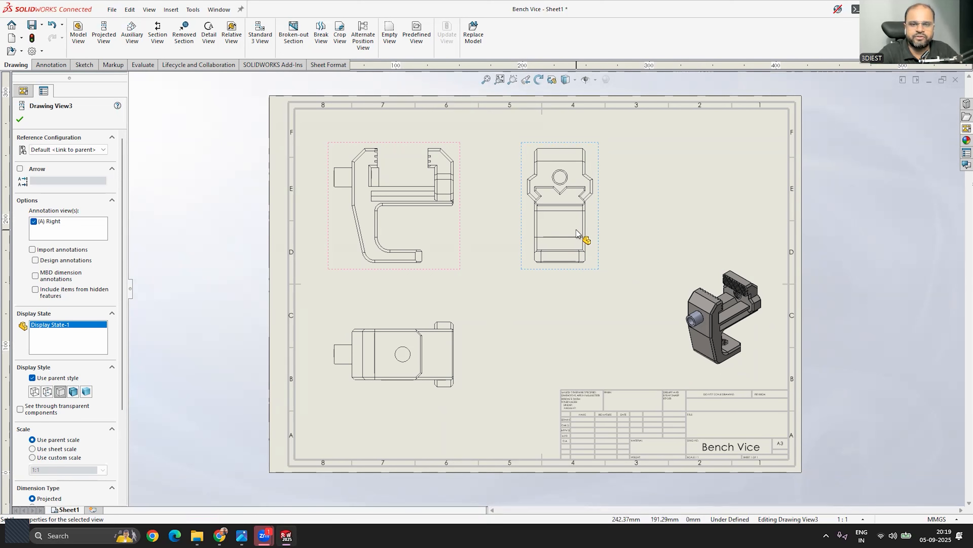
left_click(238, 174)
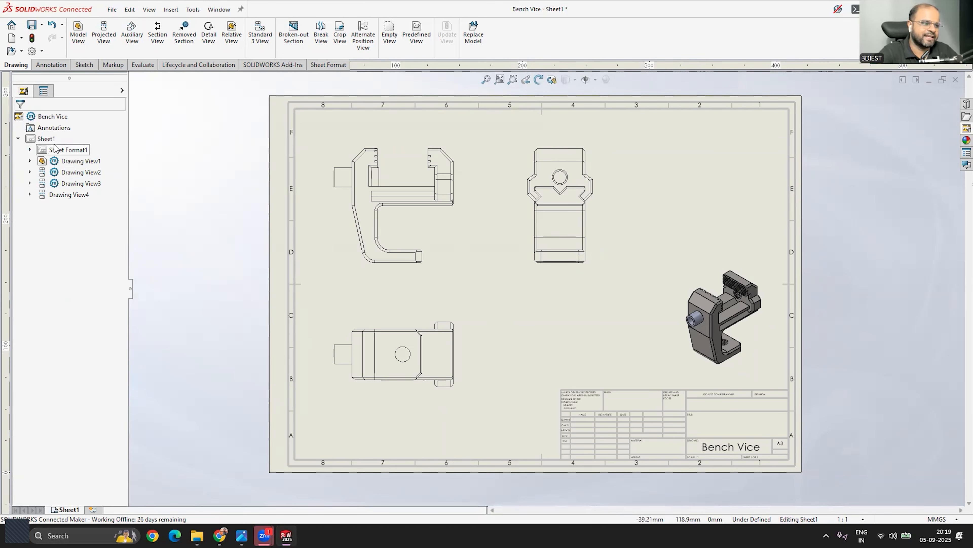
right_click(43, 139)
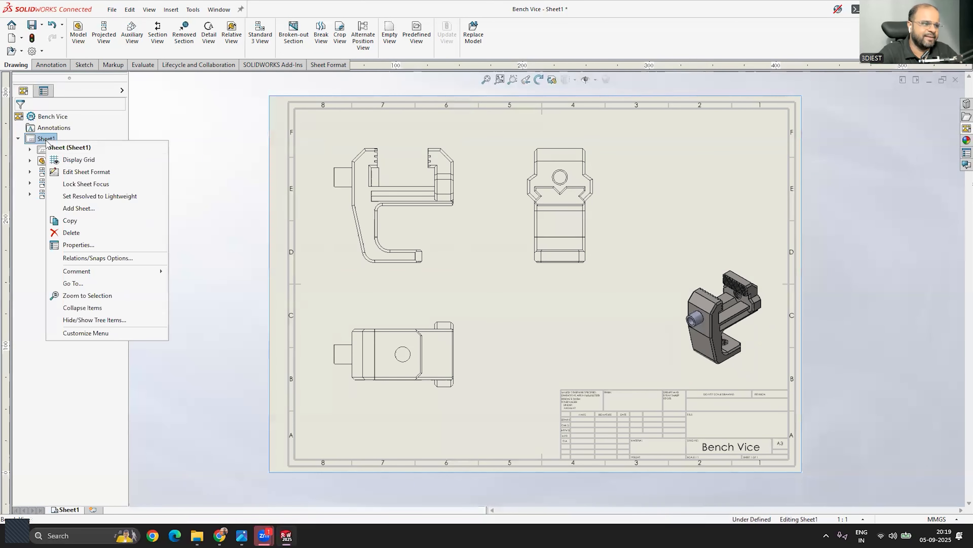
left_click(83, 248)
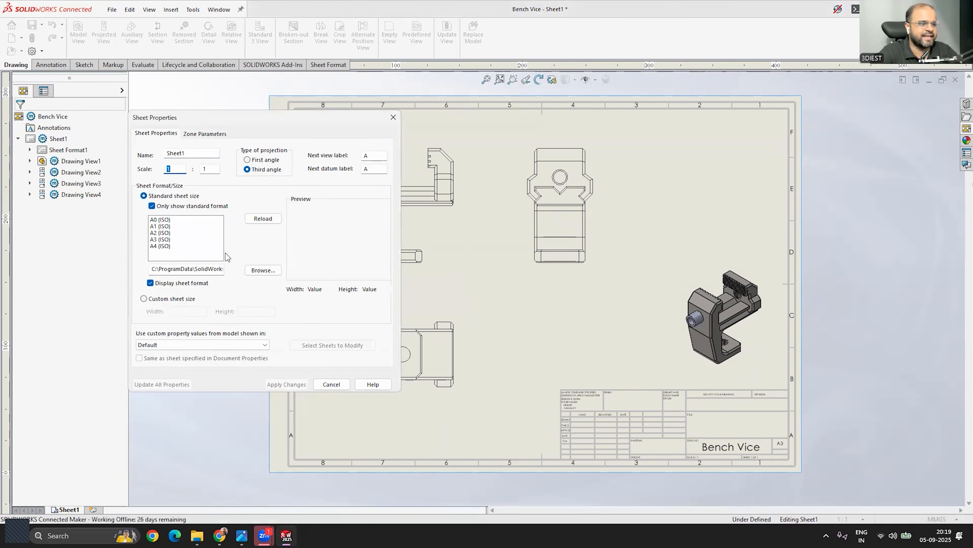
left_click(330, 384)
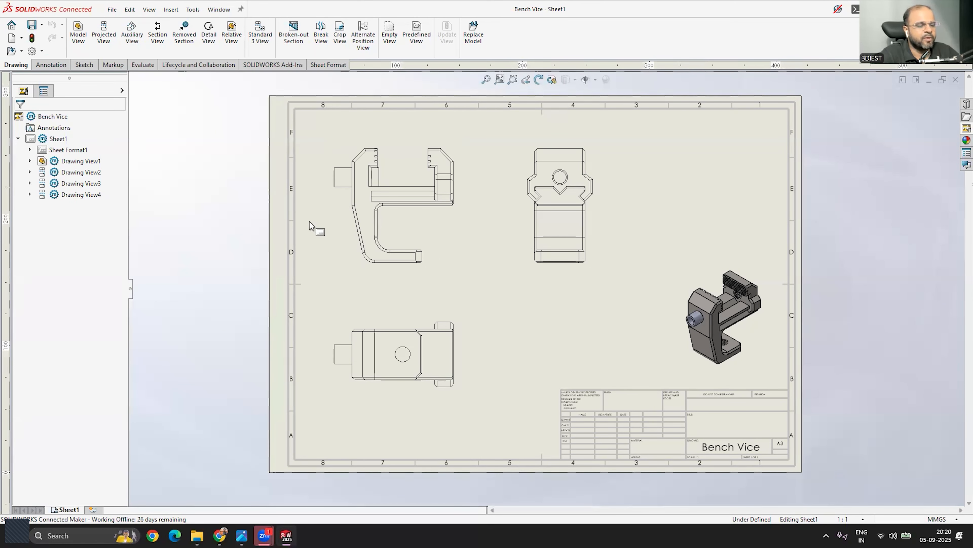
Add the note "FRONT VIEW" without a leader directly below the front view.
scroll(368, 222, "down", 2)
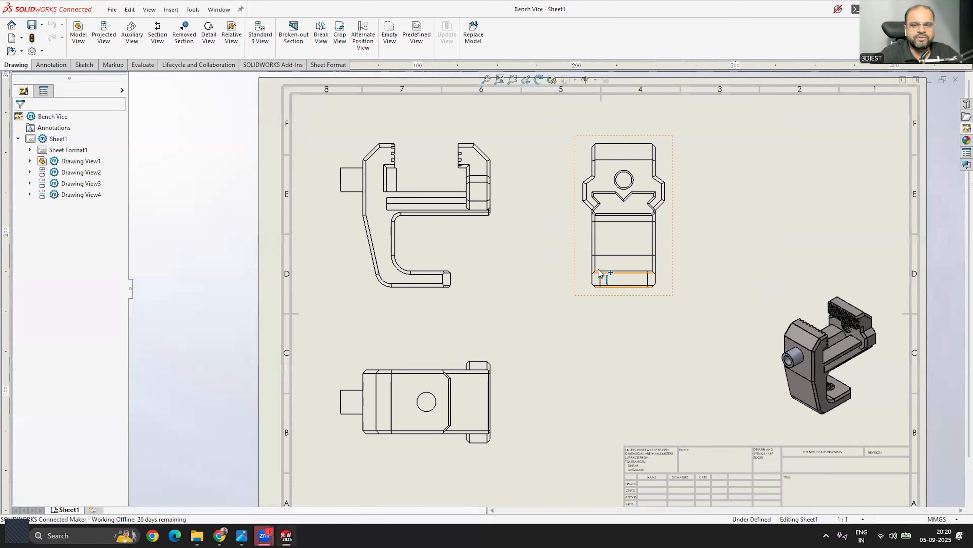
scroll(535, 329, "up", 3)
scroll(532, 329, "down", 1)
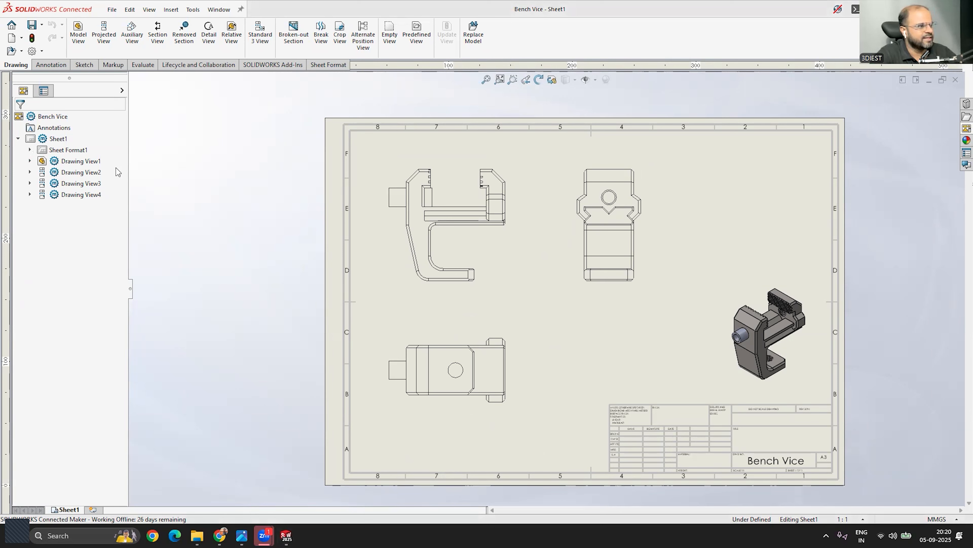
left_click(57, 67)
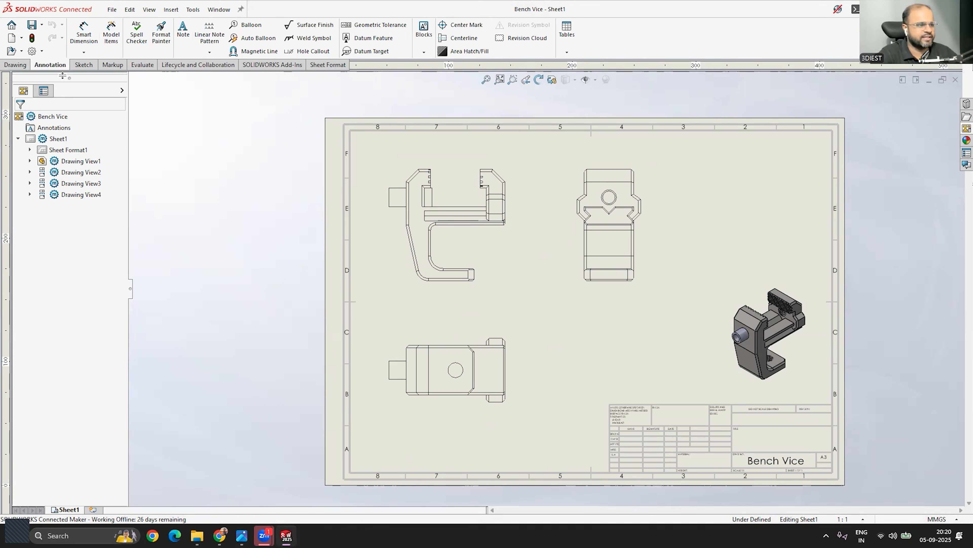
left_click(187, 43)
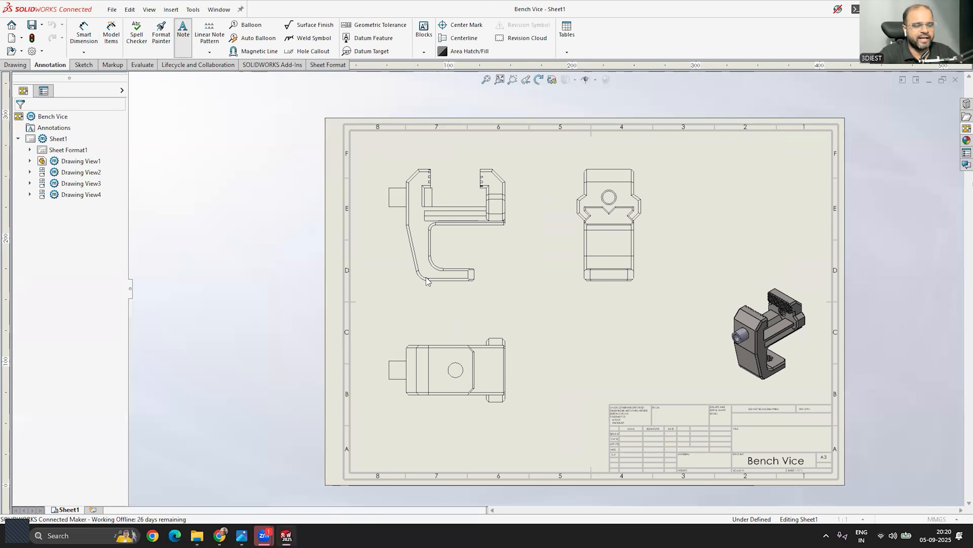
scroll(406, 315, "down", 3)
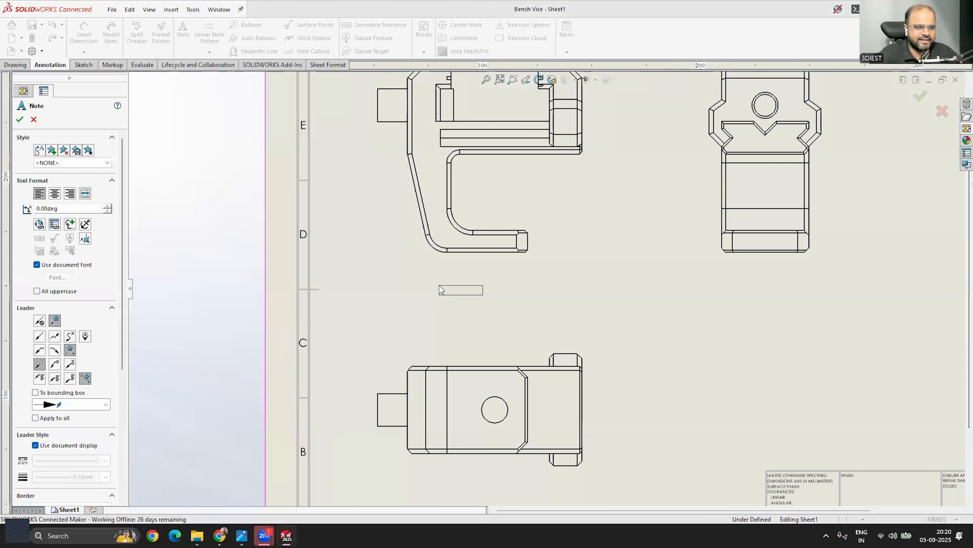
left_click(439, 285)
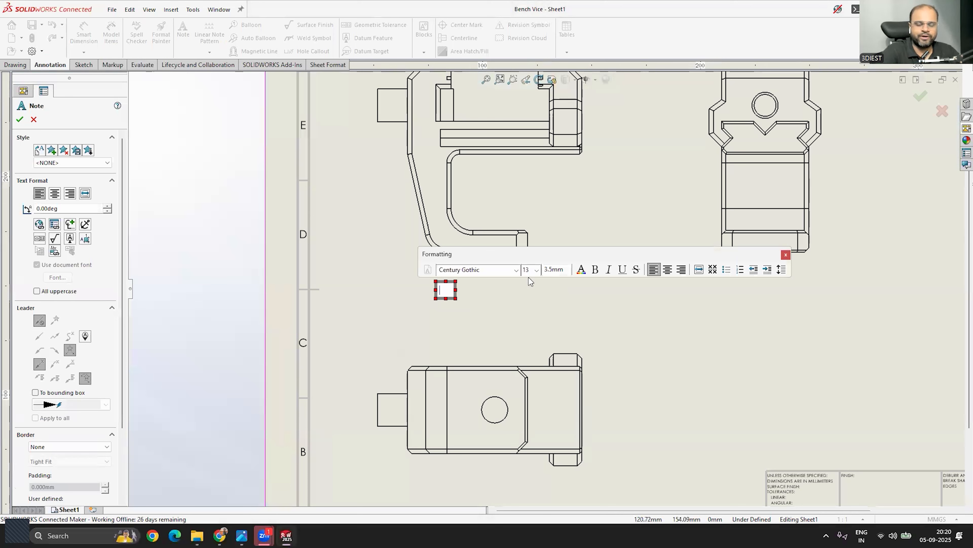
type("tpTOP V")
key("BackSpace")
key("BackSpace")
key("BackSpace")
key("BackSpace")
key("BackSpace")
type("FOR")
key("BackSpace")
key("BackSpace")
type("RONT V")
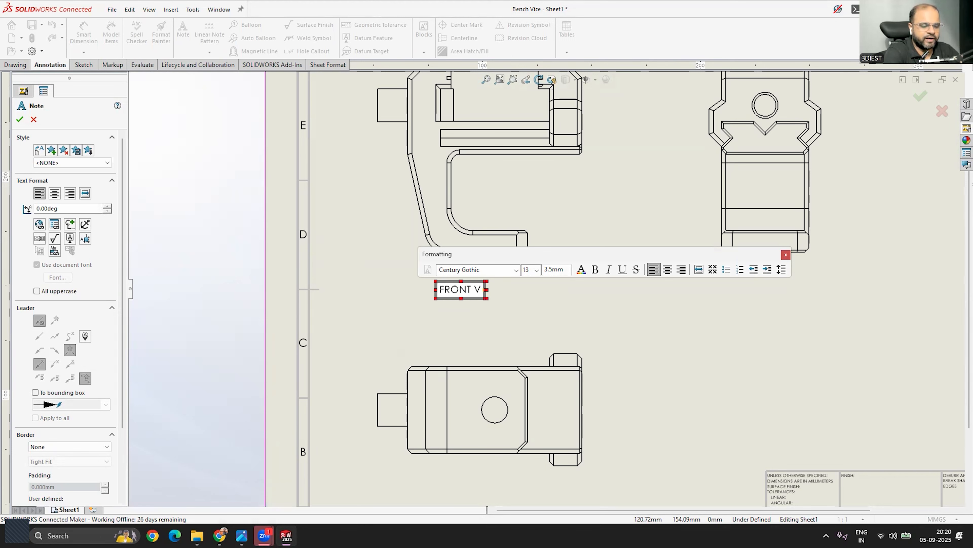
type("IEW")
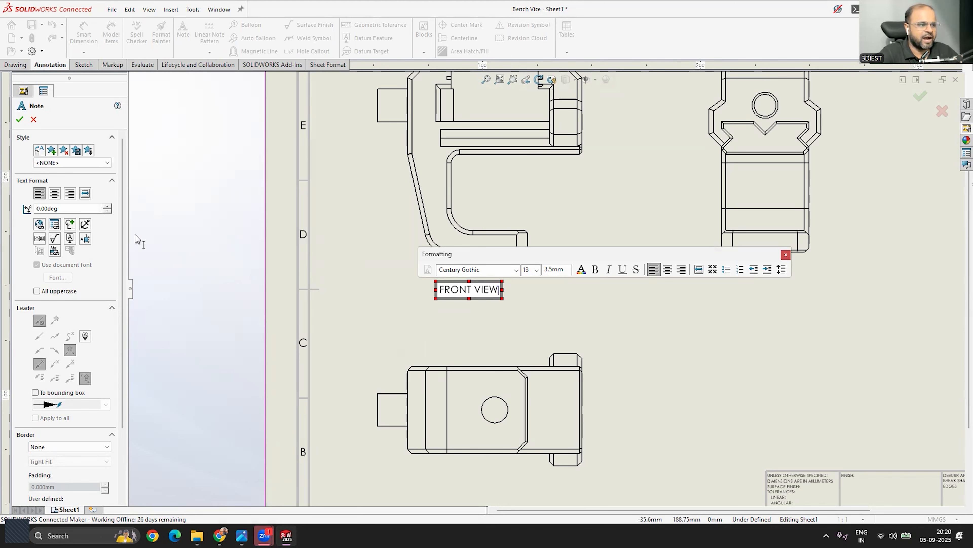
left_click(20, 119)
key("f")
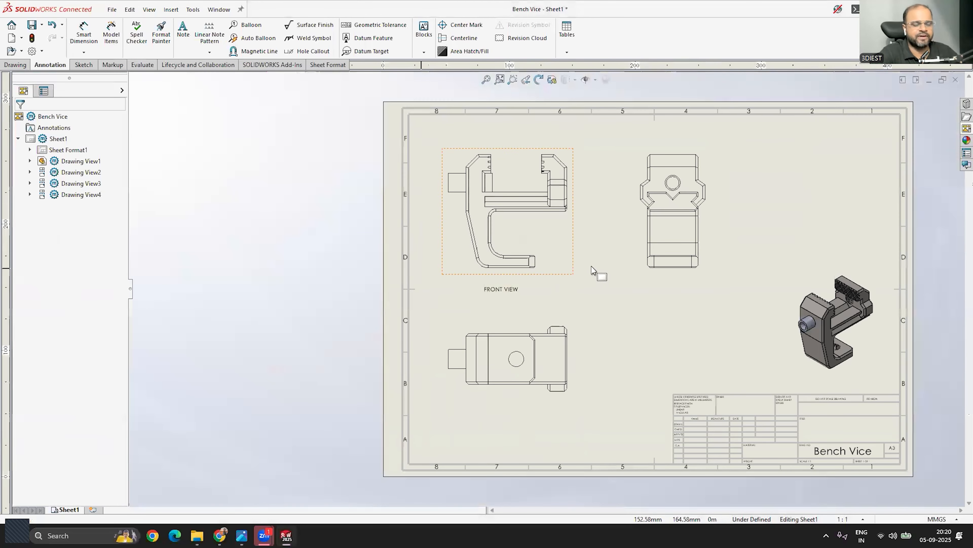
Examine the arranged views, the front view's note and the scale entry in the title block.
scroll(645, 286, "down", 3)
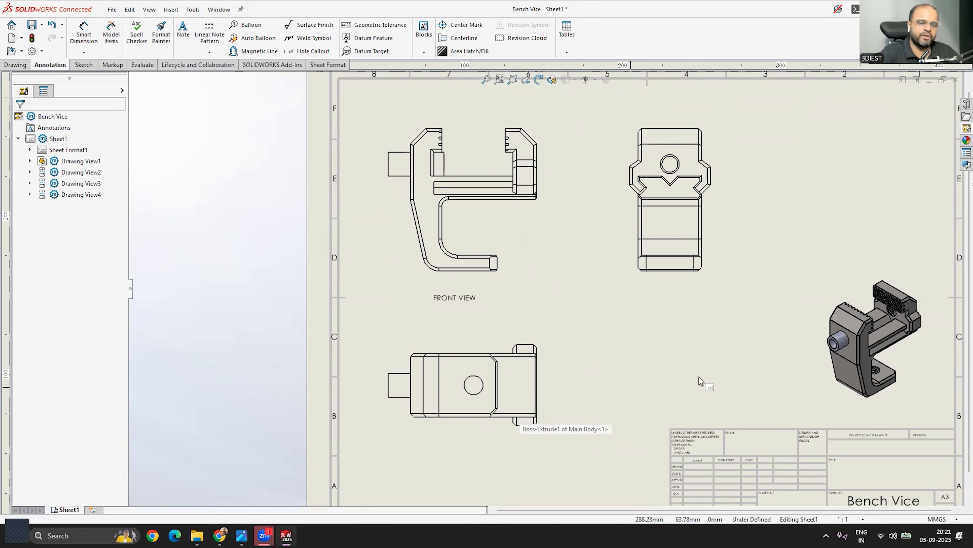
scroll(727, 406, "up", 3)
scroll(653, 349, "down", 4)
scroll(674, 368, "down", 2)
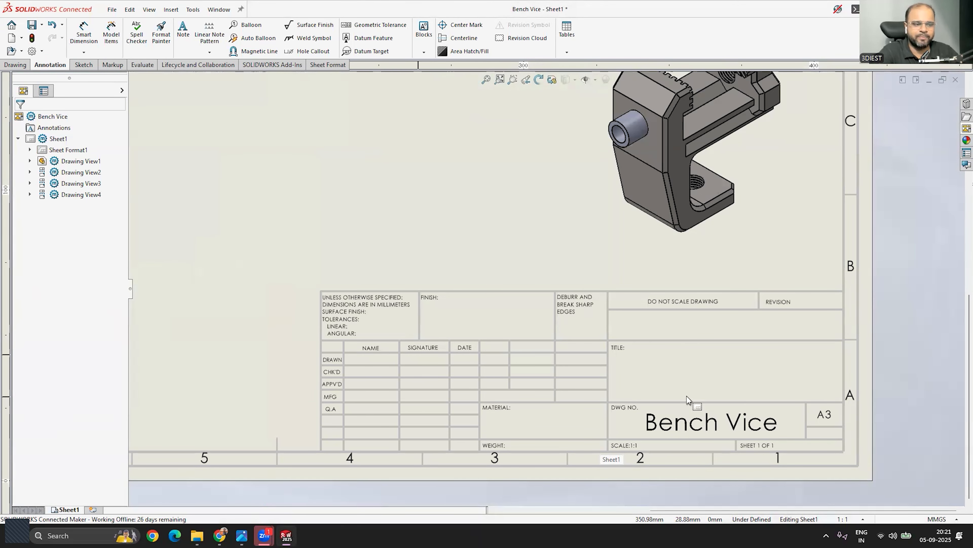
scroll(692, 400, "up", 8)
scroll(476, 221, "down", 4)
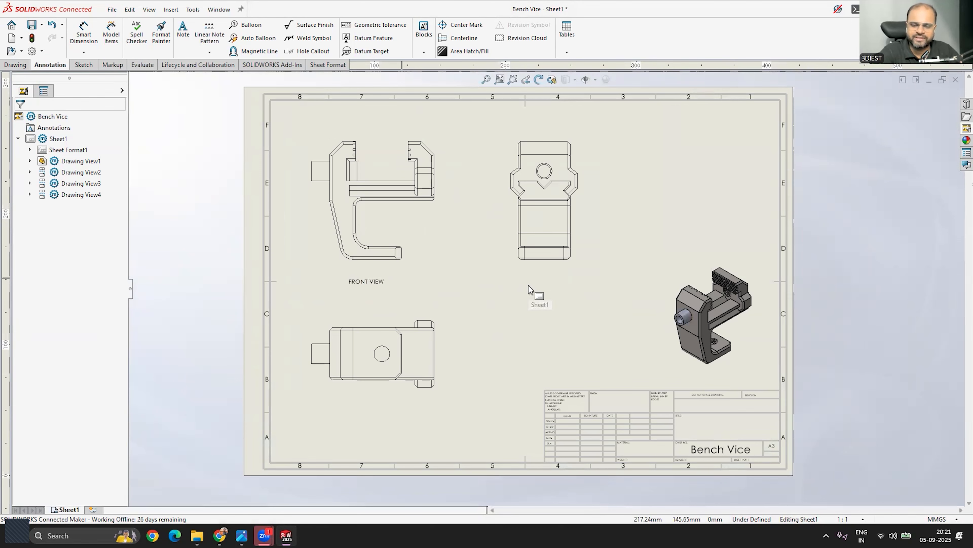
scroll(634, 422, "down", 5)
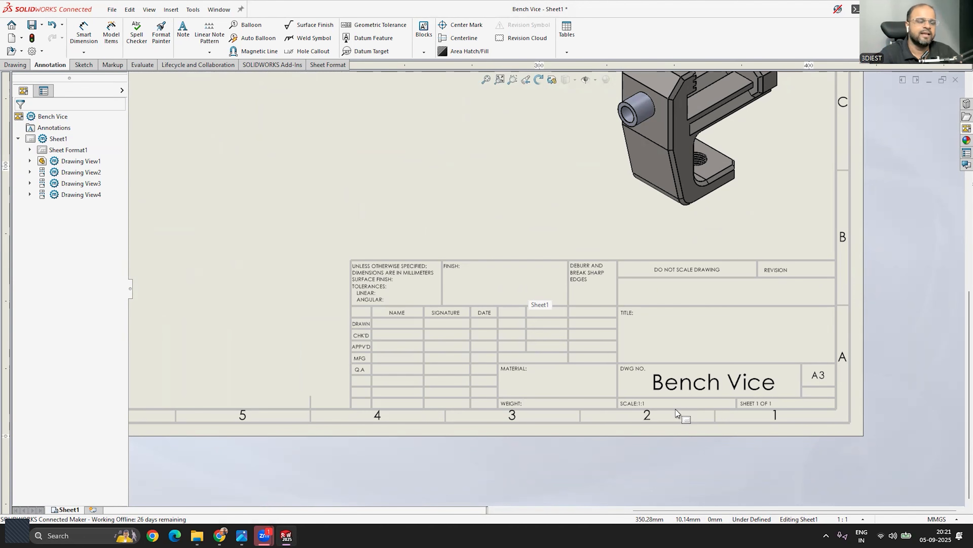
scroll(651, 430, "up", 5)
scroll(485, 222, "down", 2)
scroll(401, 151, "down", 2)
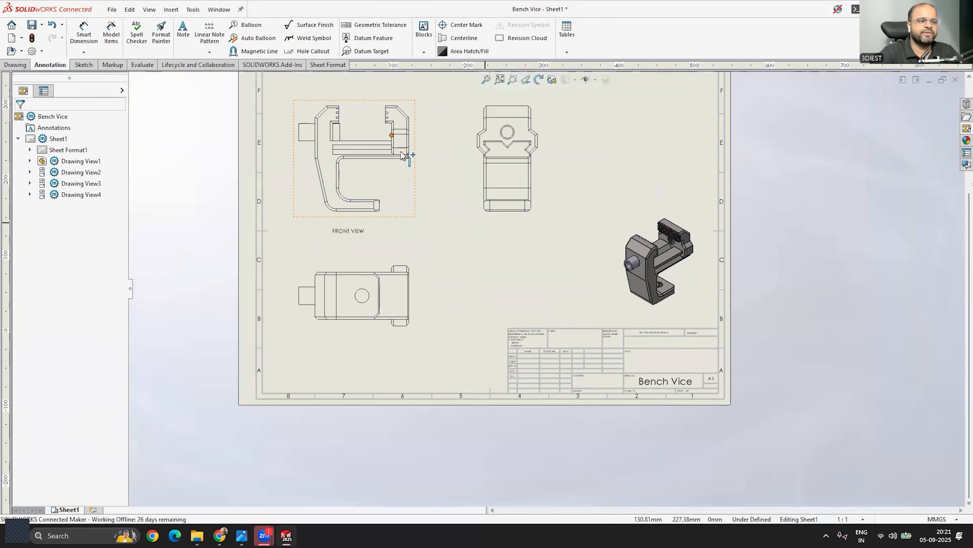
scroll(439, 278, "down", 2)
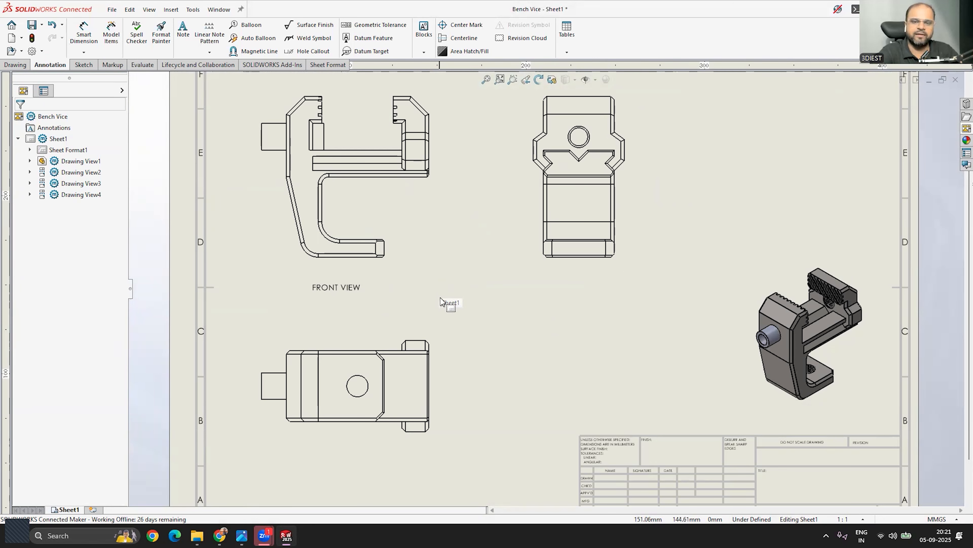
left_click(346, 290)
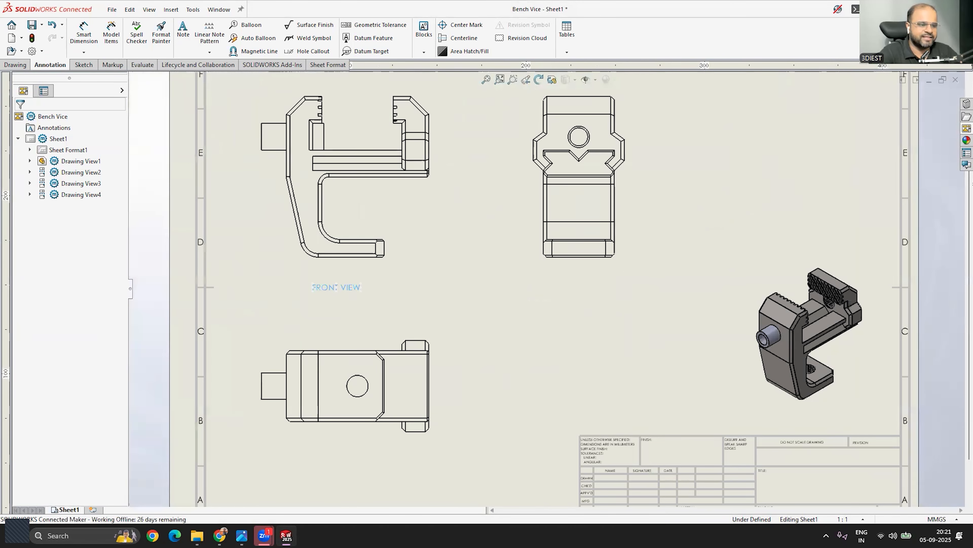
left_click(316, 302)
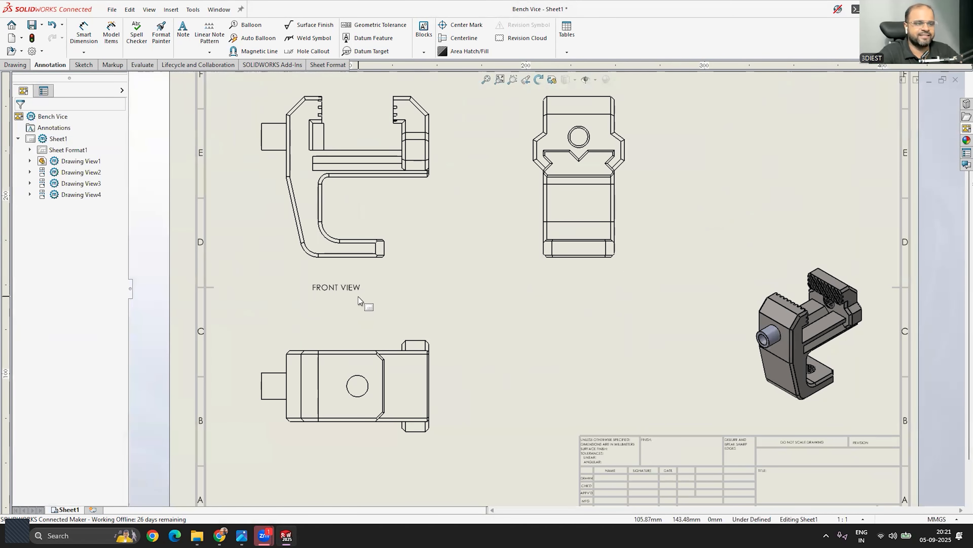
Add the note "SIDE VIEW" without a leader directly below the side view.
left_click(184, 32)
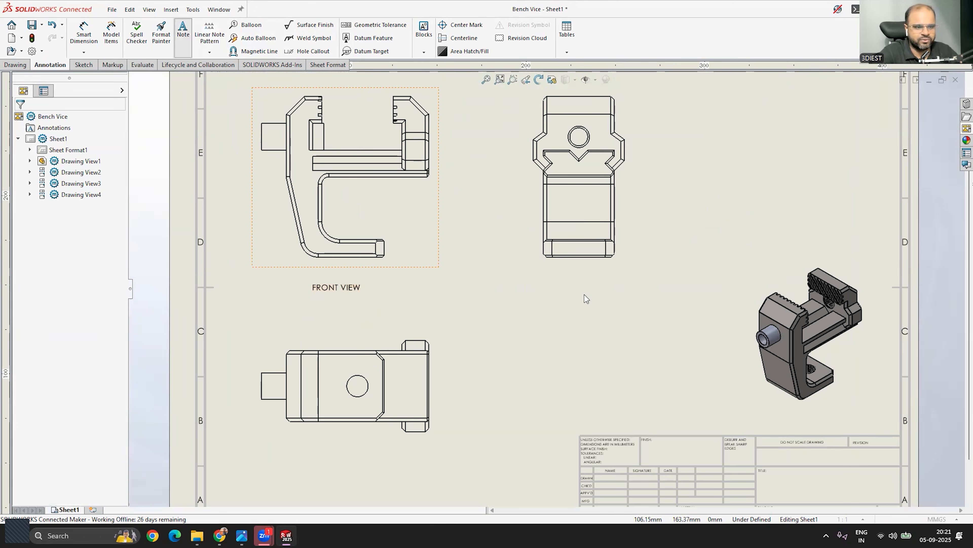
left_click(557, 306)
type("SIDE VIEW")
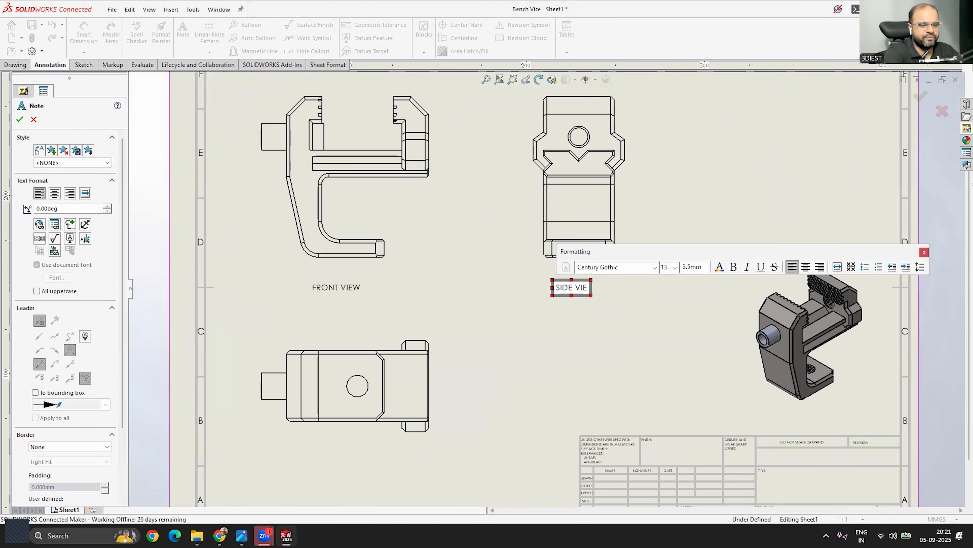
left_click(526, 355)
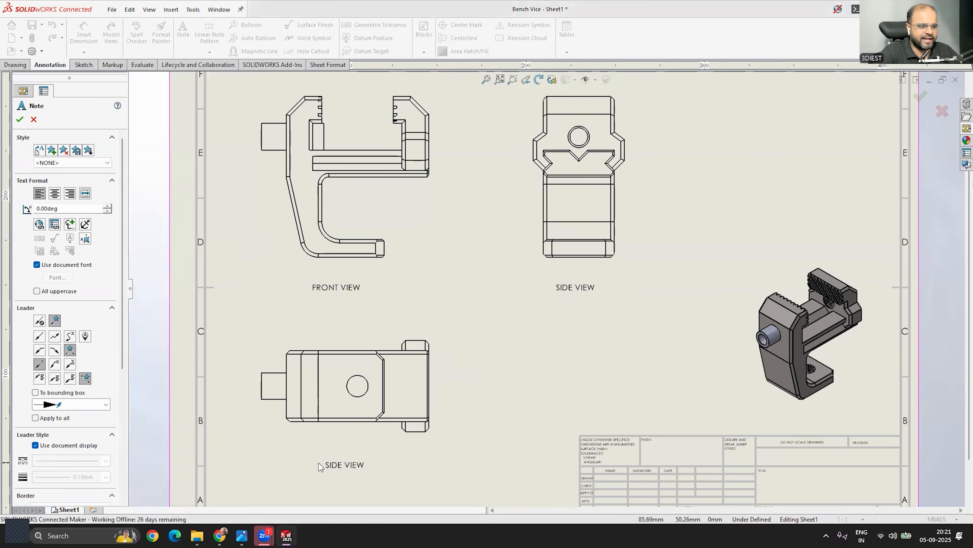
Add the note "TOP VIEW" without a leader directly below the top view.
left_click(314, 468)
type("TOP VIE")
key("Escape")
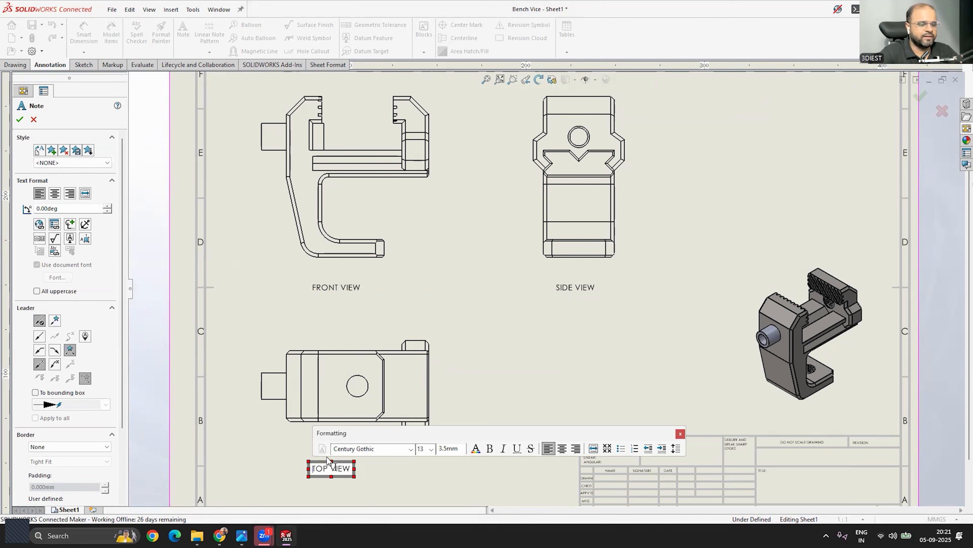
scroll(523, 299, "up", 4)
scroll(489, 303, "down", 2)
key("Escape")
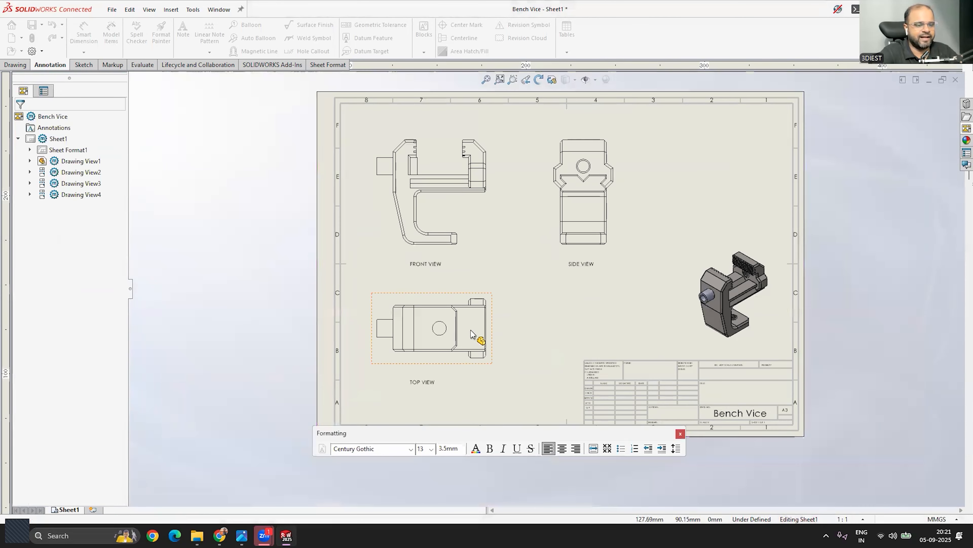
Add a two-line note just above the title block reading "NOTE:" and "1. All dimensions are in MM.".
scroll(485, 326, "down", 1)
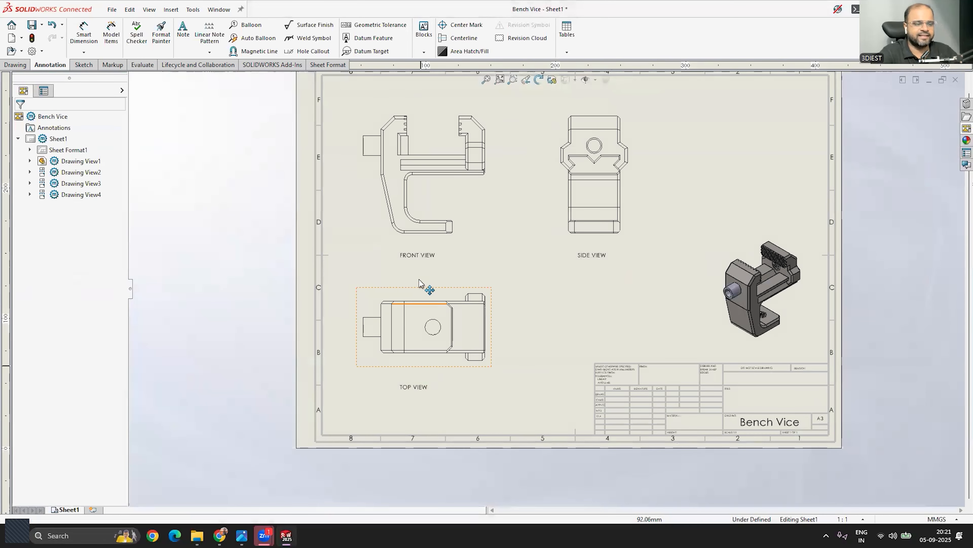
scroll(528, 306, "up", 2)
scroll(477, 184, "down", 1)
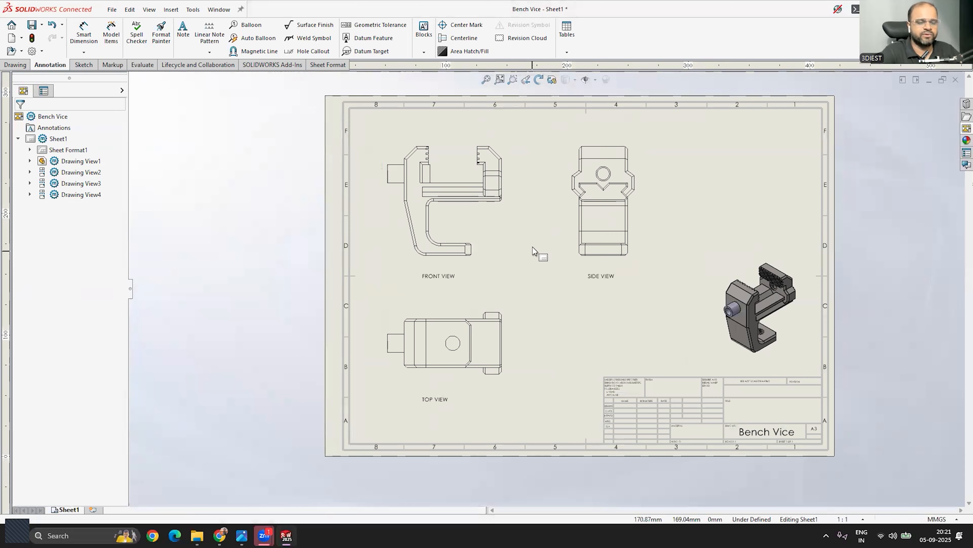
scroll(533, 248, "down", 1)
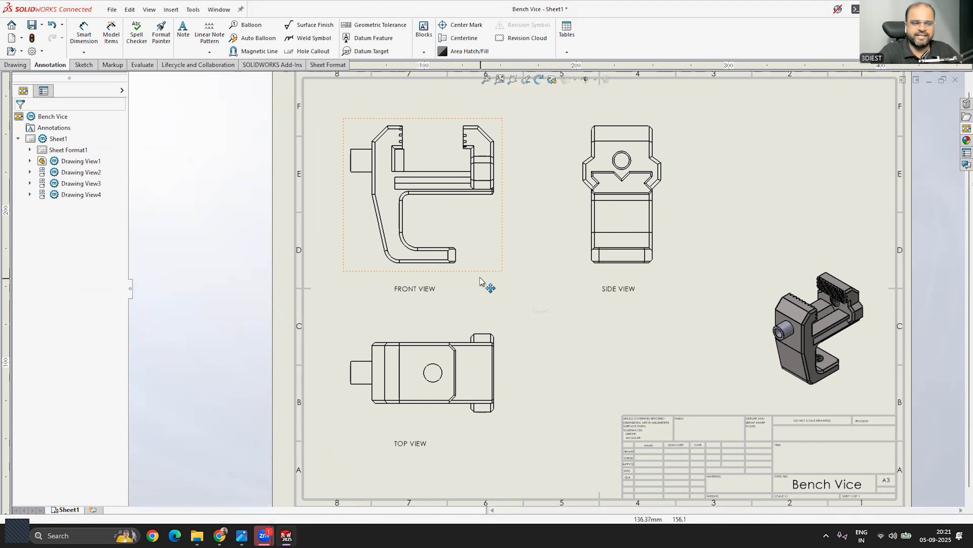
scroll(485, 282, "up", 1)
scroll(452, 326, "down", 2)
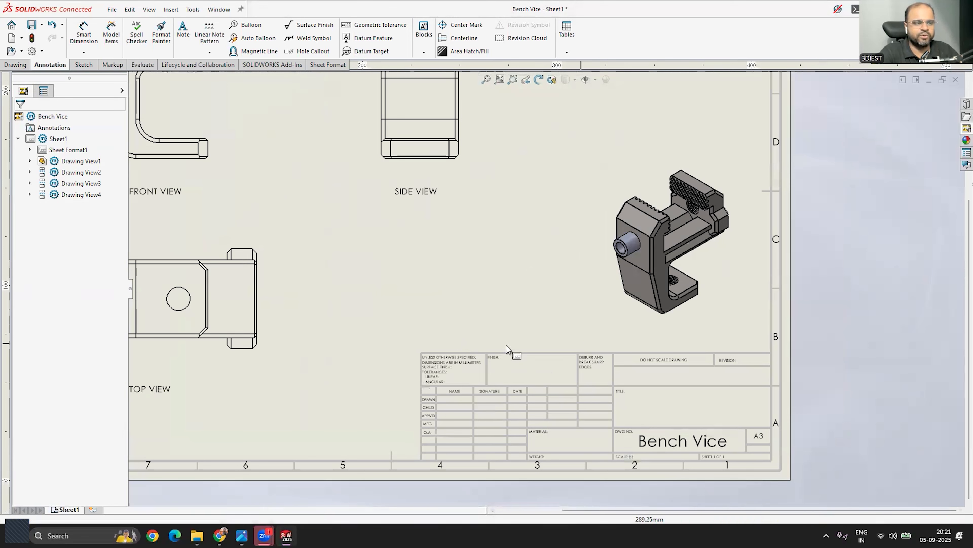
left_click(184, 36)
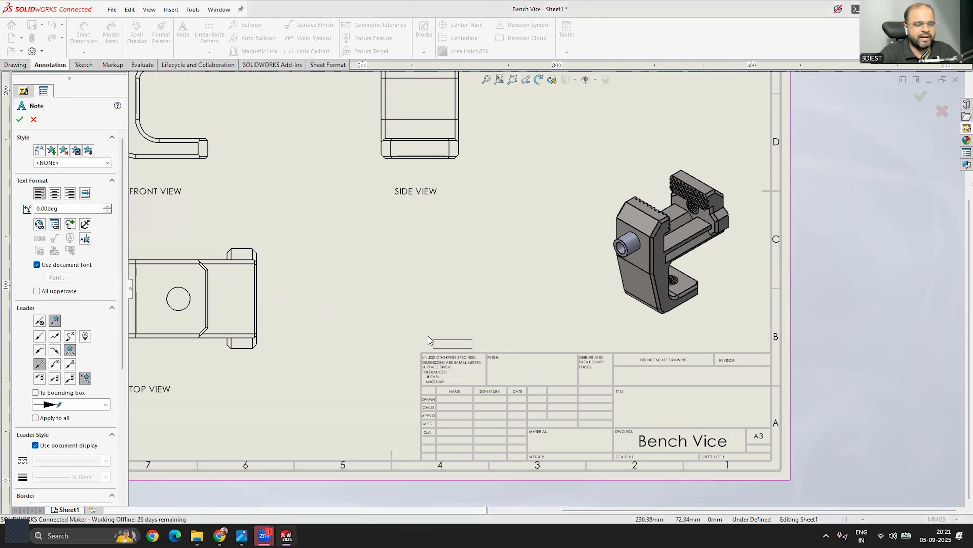
left_click(422, 313)
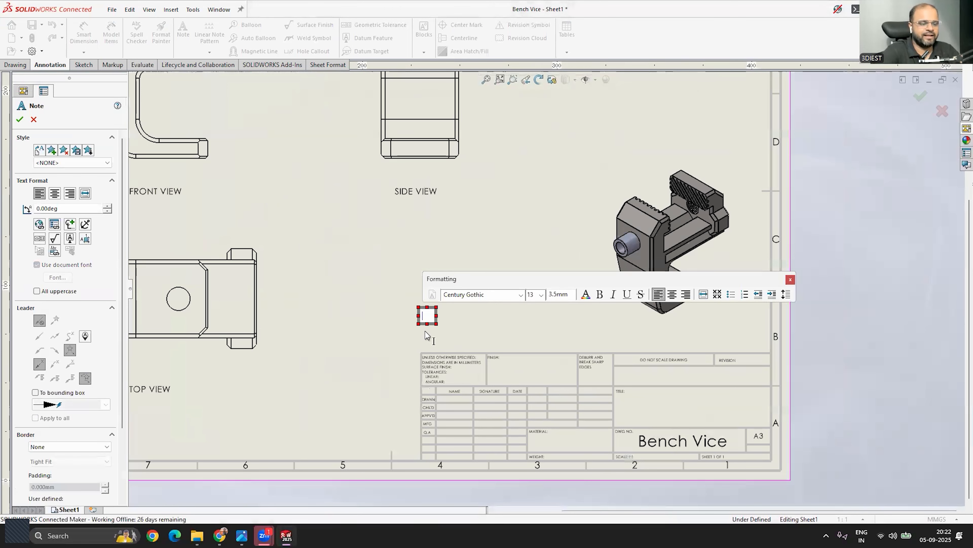
type("OTE")
type("are in MM.")
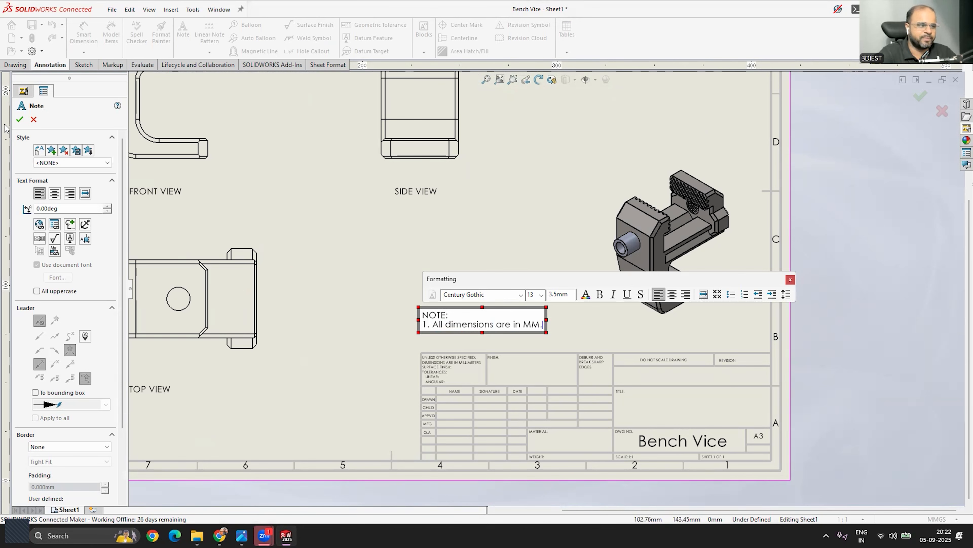
left_click(20, 120)
Examine the whole sheet, including the orthographic views, their labels, the dimension note and the shaded isometric view.
scroll(413, 278, "up", 3)
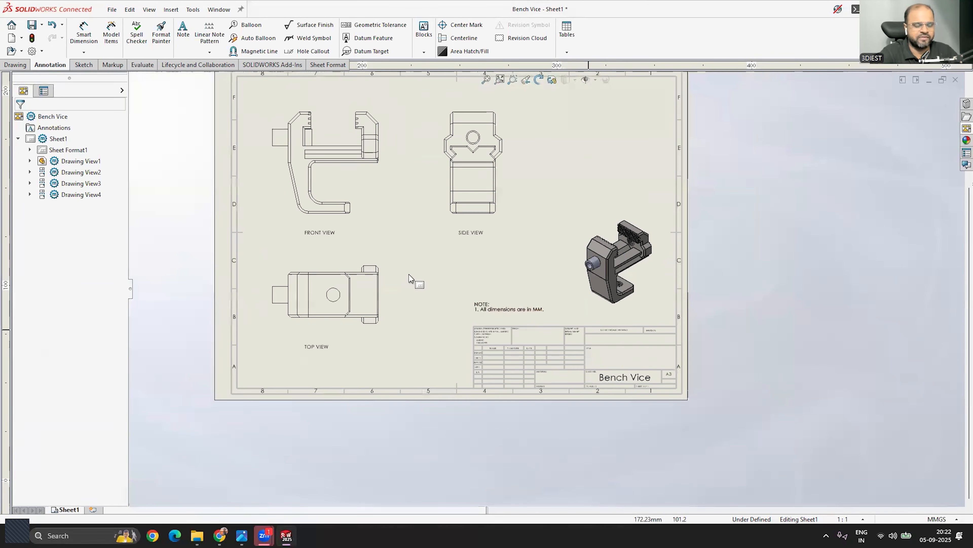
scroll(586, 377, "down", 2)
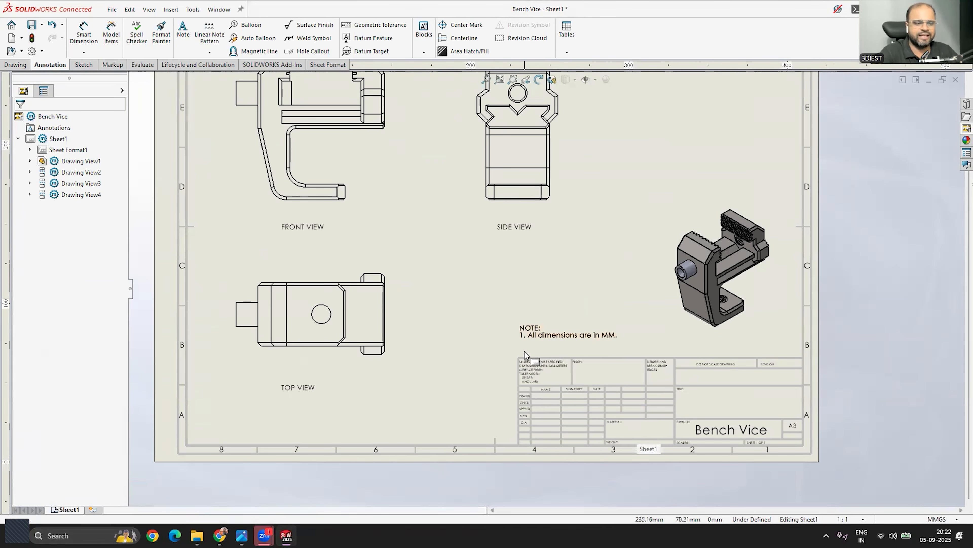
scroll(745, 340, "up", 2)
scroll(486, 225, "down", 3)
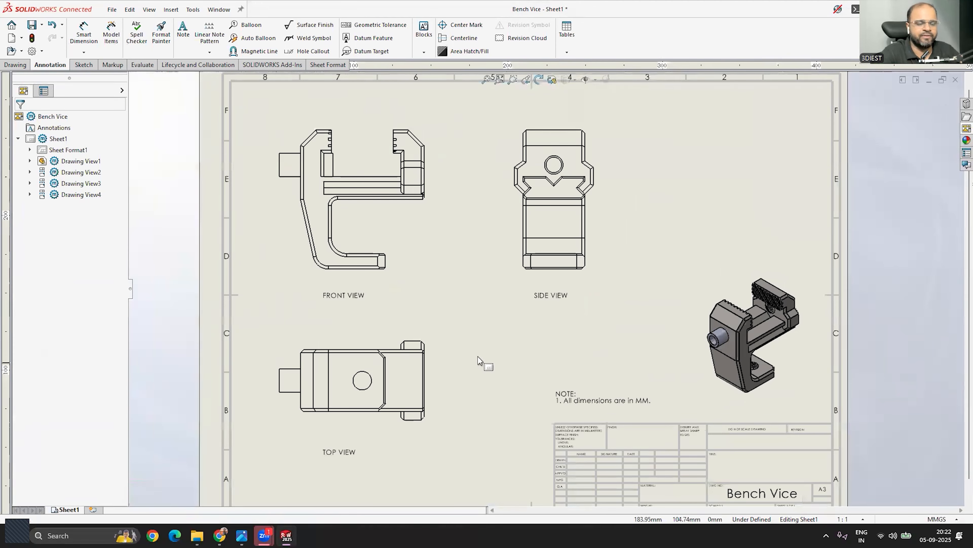
scroll(670, 348, "up", 2)
scroll(413, 276, "down", 1)
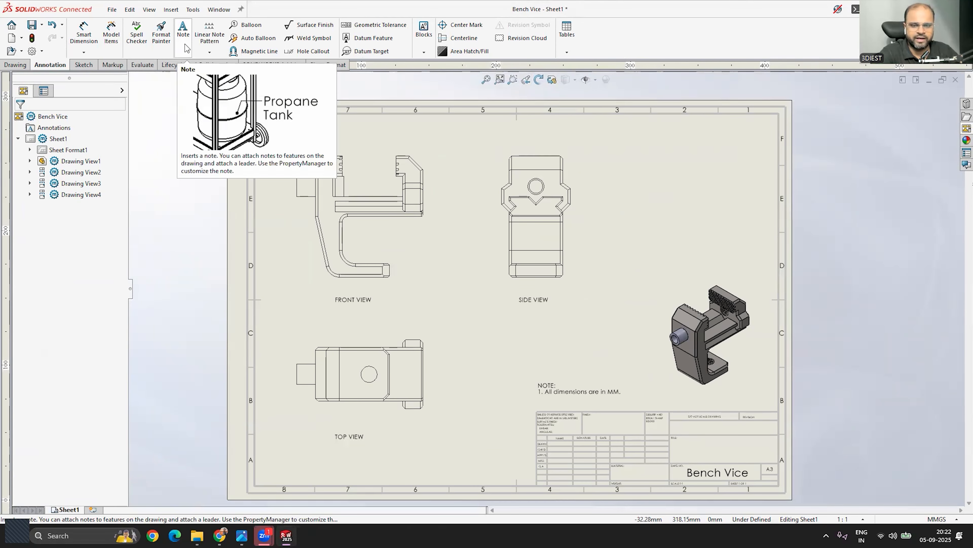
scroll(422, 253, "up", 1)
scroll(468, 258, "down", 3)
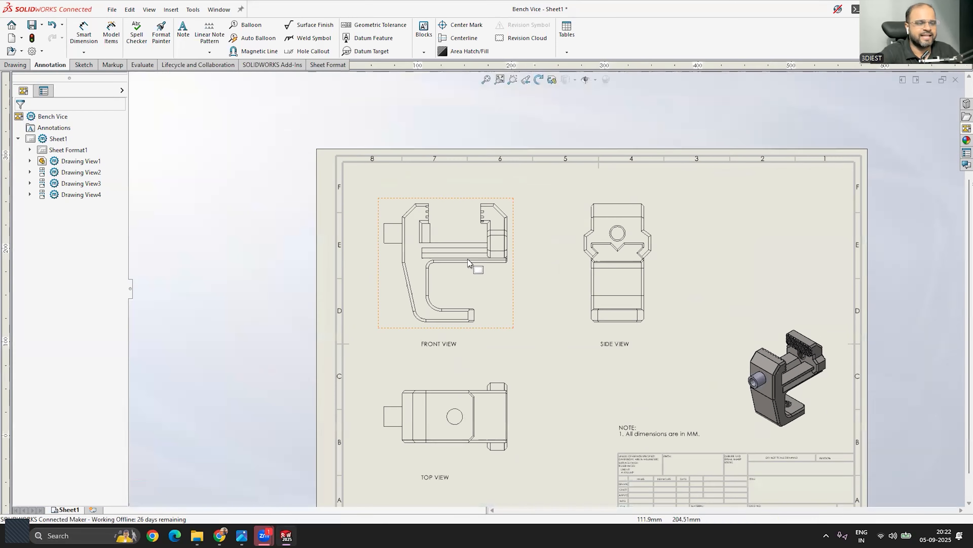
scroll(552, 280, "down", 1)
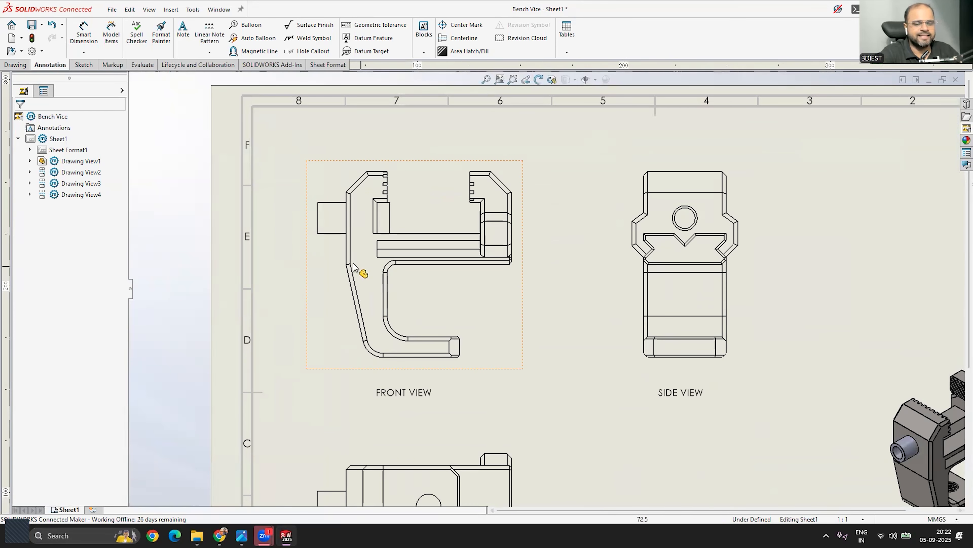
scroll(539, 291, "up", 2)
scroll(743, 368, "down", 5)
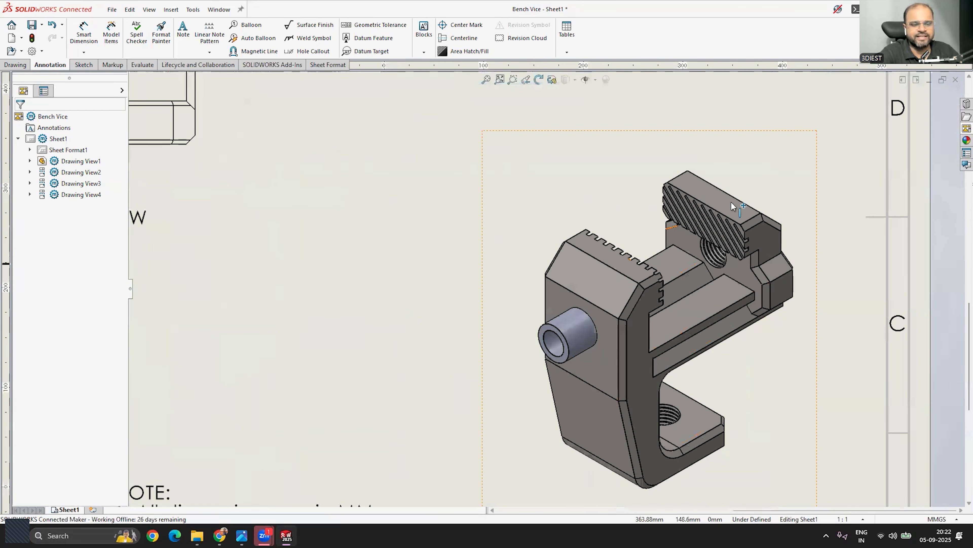
scroll(690, 371, "up", 9)
scroll(347, 182, "down", 2)
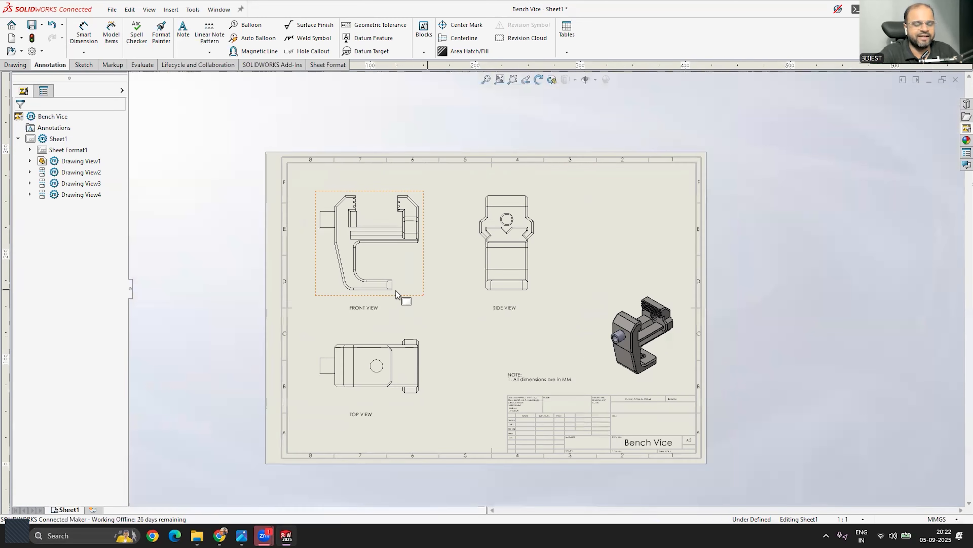
scroll(509, 385, "up", 1)
scroll(574, 354, "down", 1)
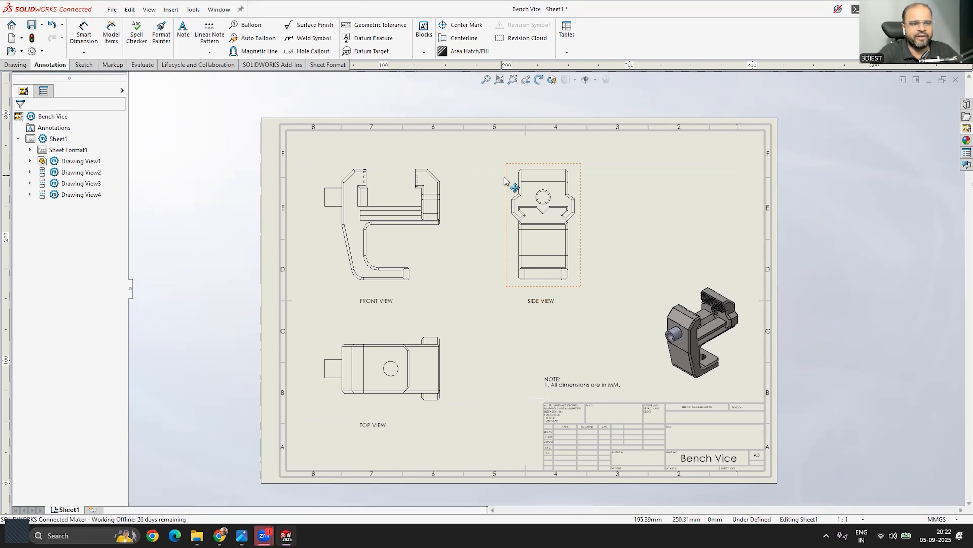
Insert a top-level bill of materials for the front view with the bom-standard template, placed in the sheet's upper right corner.
left_click(568, 51)
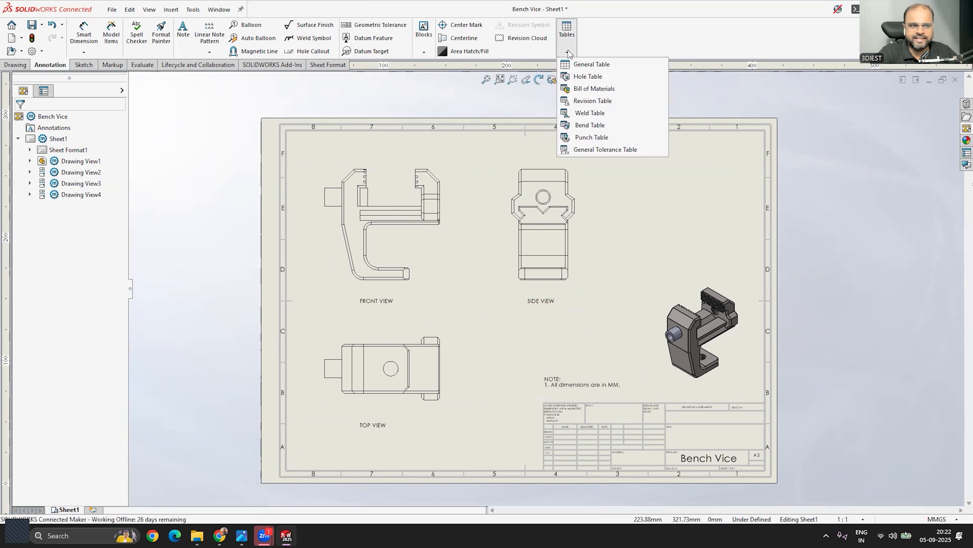
left_click(594, 91)
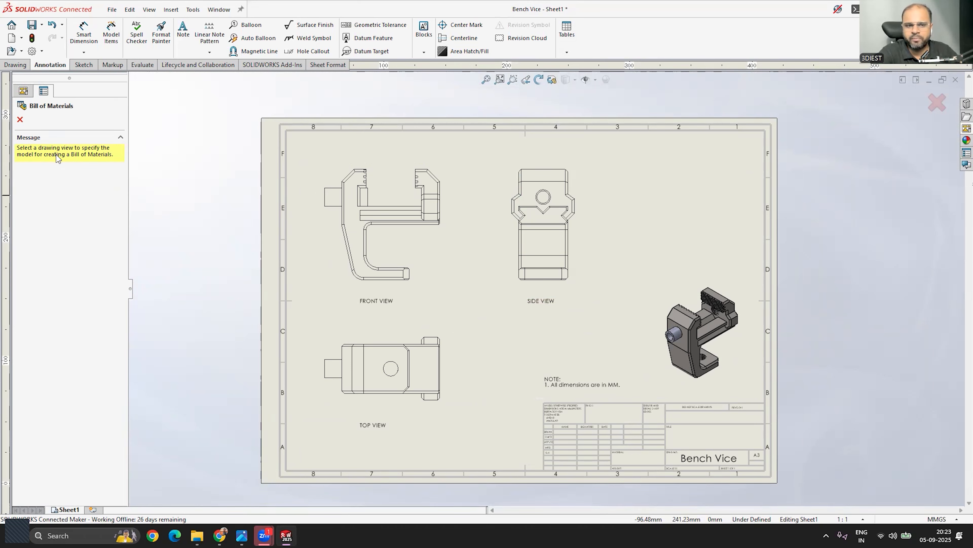
left_click(438, 232)
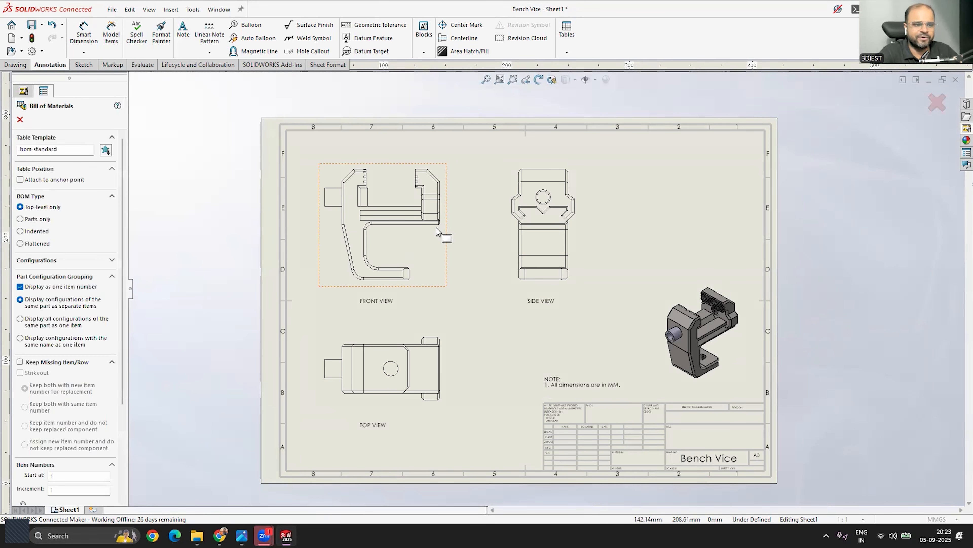
left_click(19, 120)
scroll(578, 161, "down", 2)
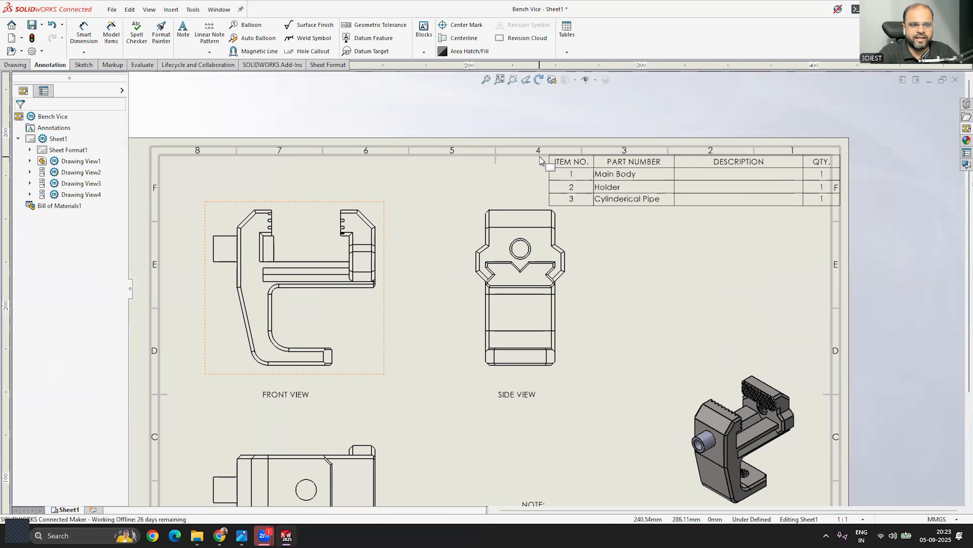
left_click(541, 160)
scroll(685, 222, "up", 4)
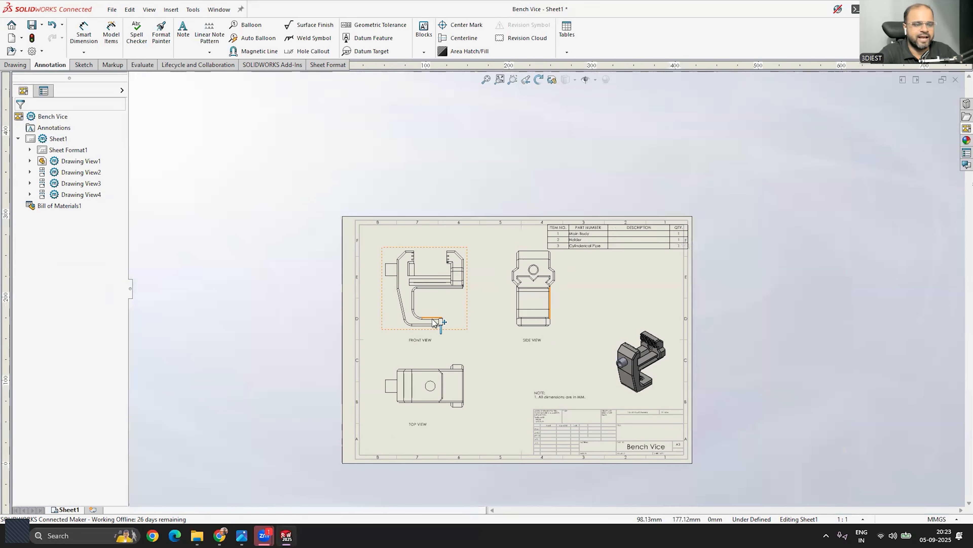
Reposition the side view closer to the front view, clear of the bill of materials.
scroll(433, 322, "down", 2)
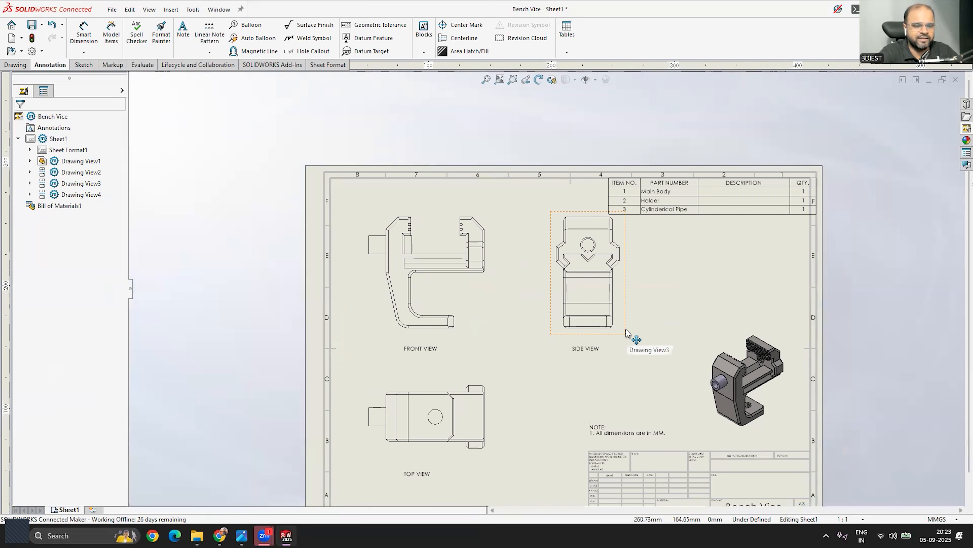
left_click_drag(626, 332, 590, 332)
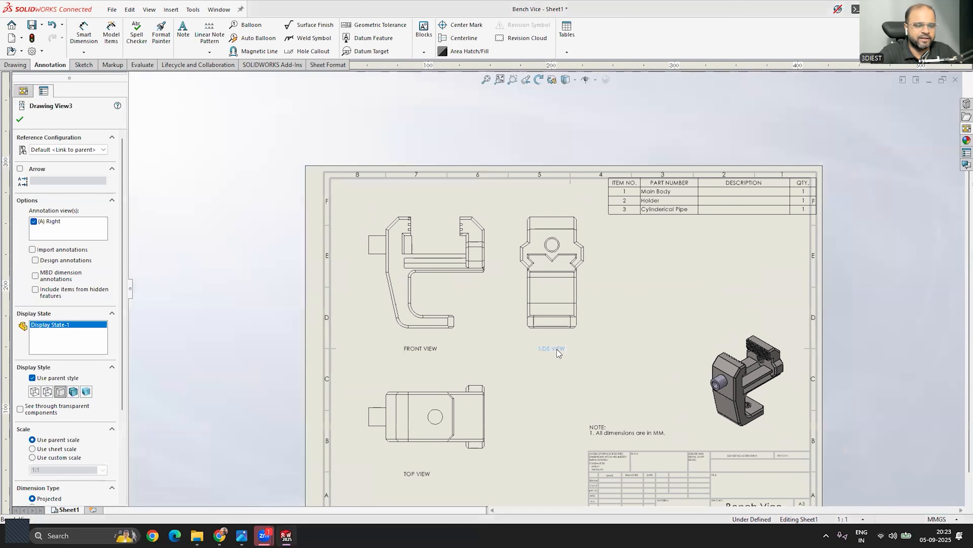
key("Escape")
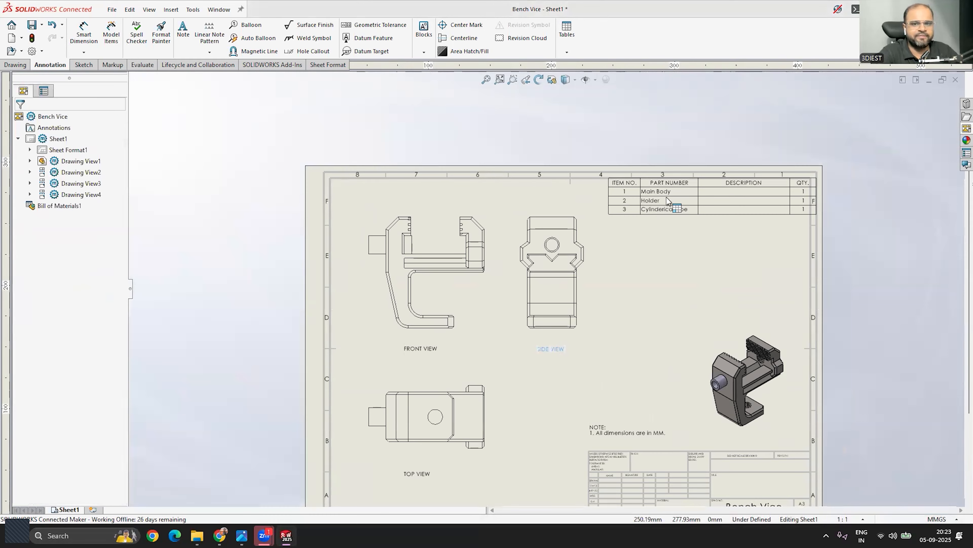
Examine the part names and quantities in the bill of materials and its placement on the sheet.
scroll(652, 163, "down", 3)
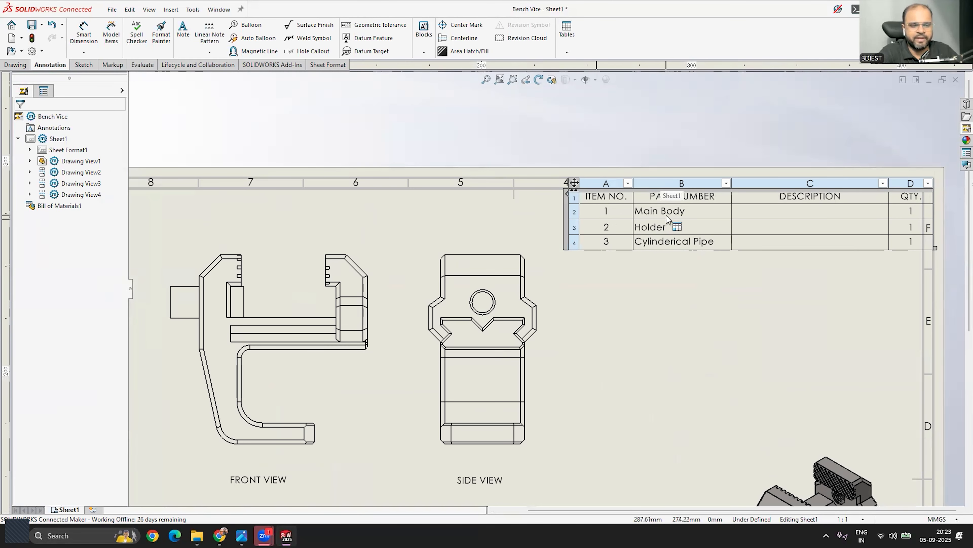
scroll(764, 274, "up", 2)
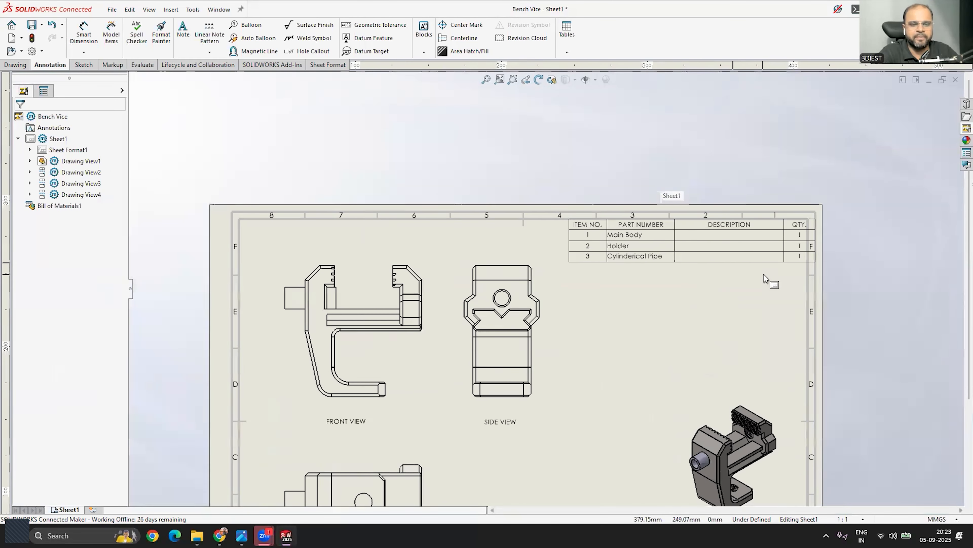
scroll(763, 274, "down", 2)
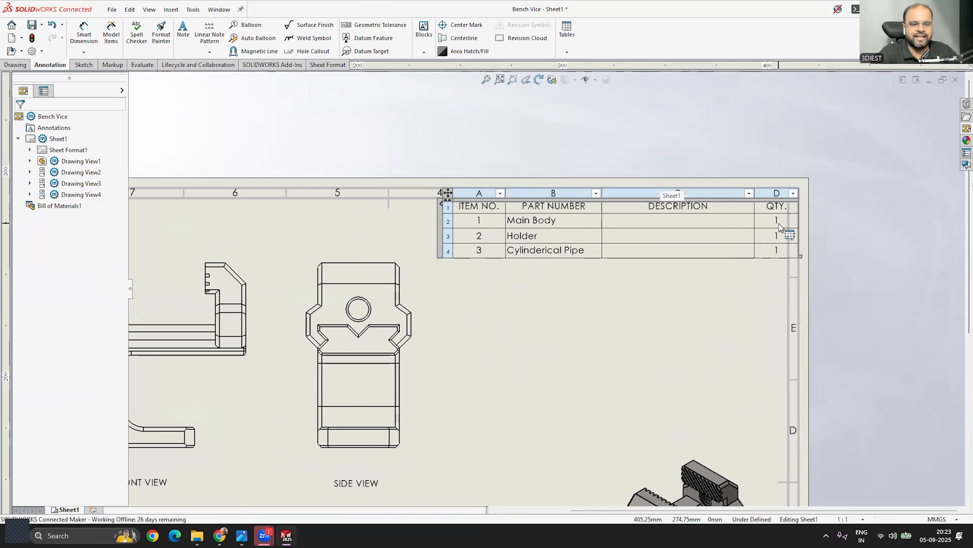
scroll(800, 197, "up", 3)
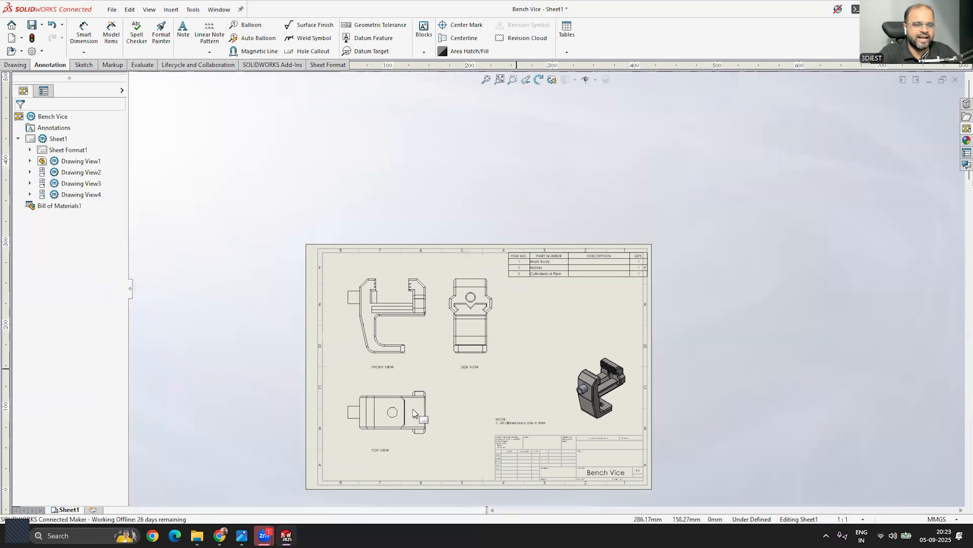
scroll(458, 387, "down", 1)
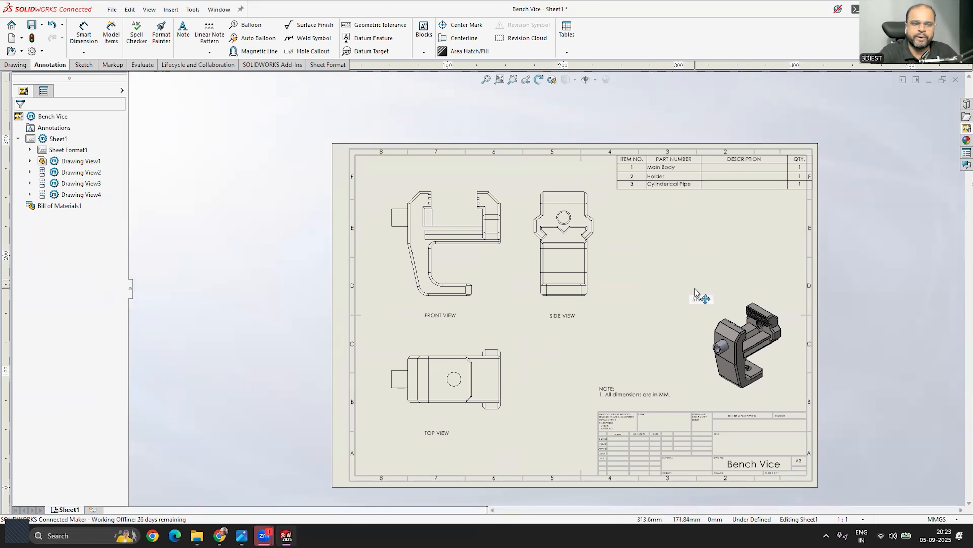
scroll(728, 154, "down", 1)
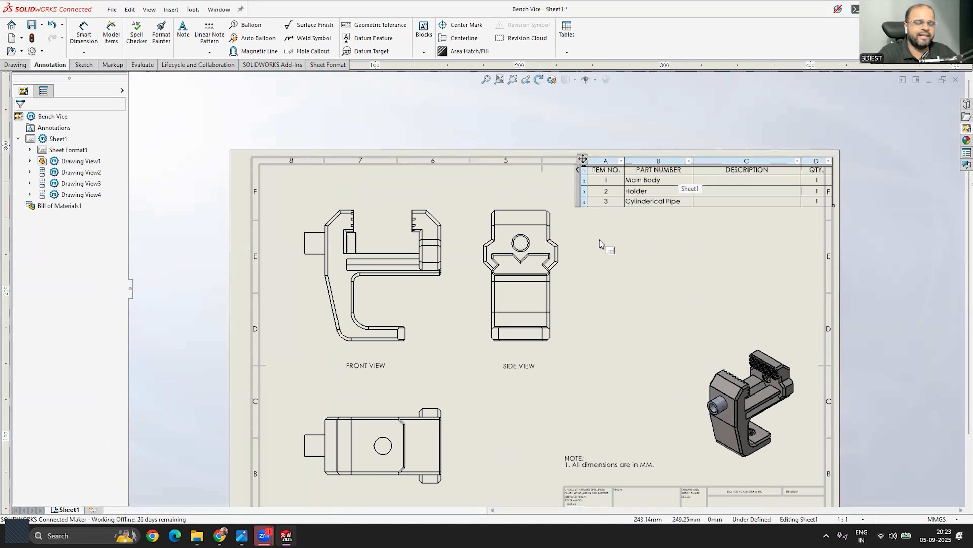
Open the available commands for the Bill of Materials1 entry in the drawing tree.
left_click(53, 209)
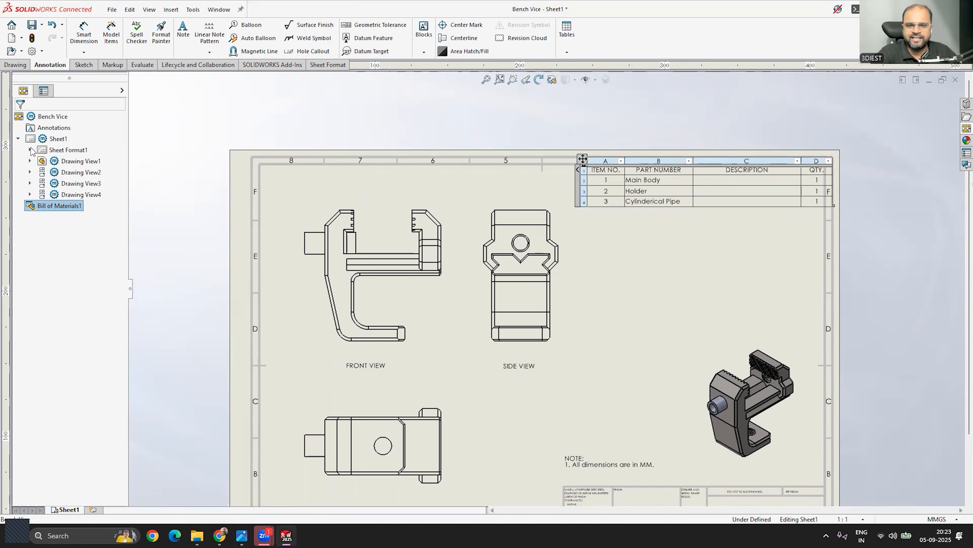
right_click(53, 208)
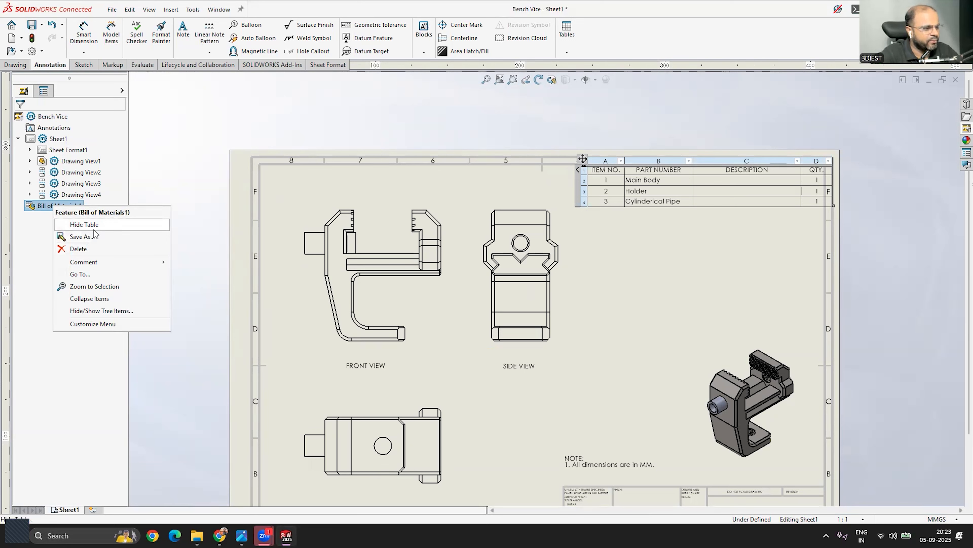
Examine the file formats offered for saving the Bill of Materials table, leaving without saving a file.
left_click(173, 239)
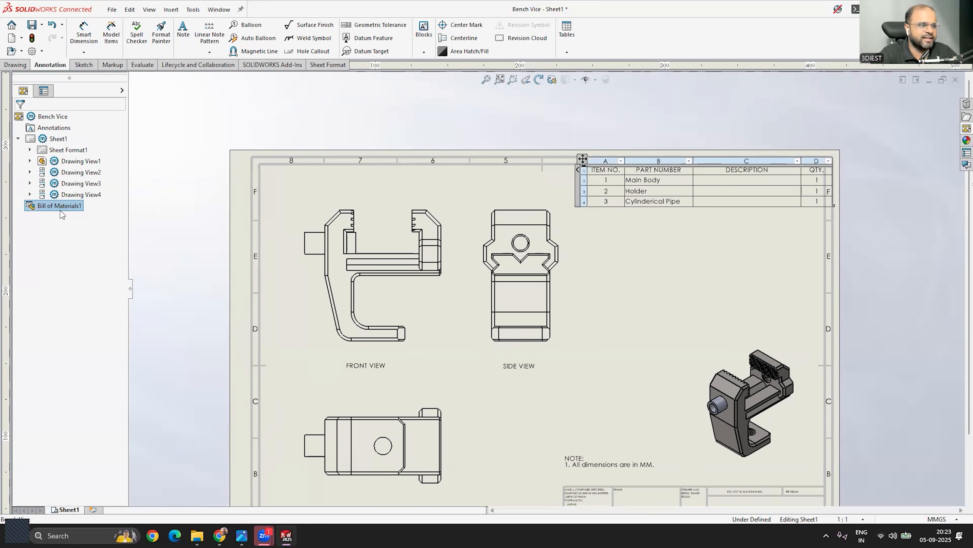
left_click(174, 258)
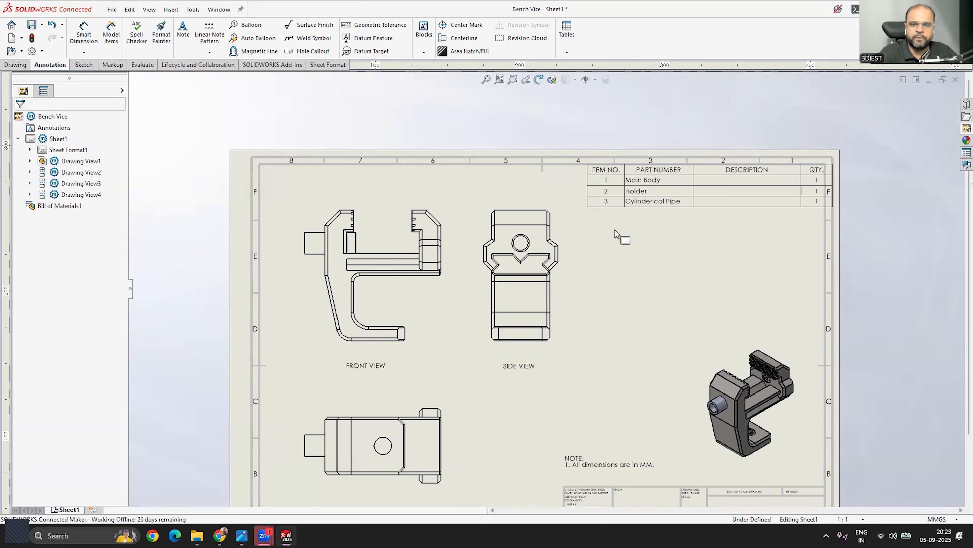
left_click(583, 159)
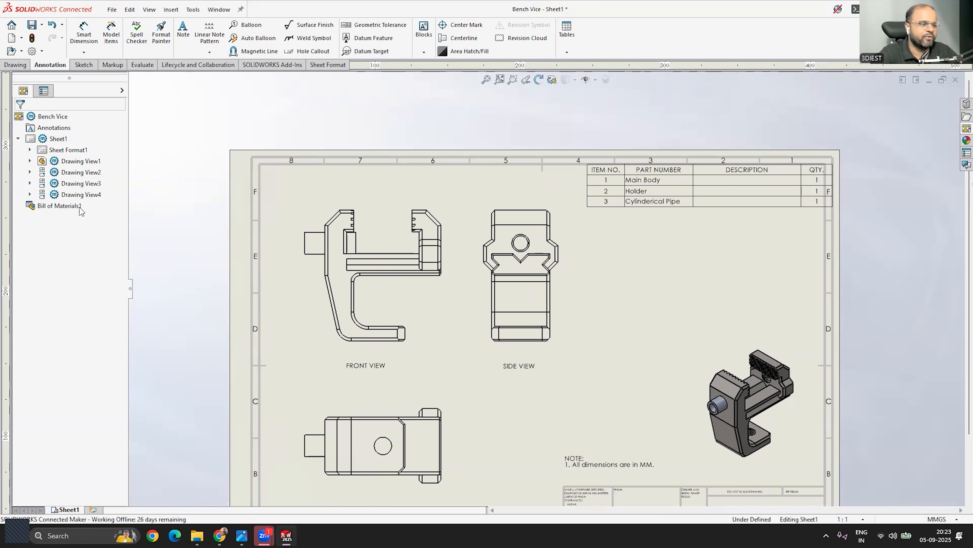
right_click(59, 205)
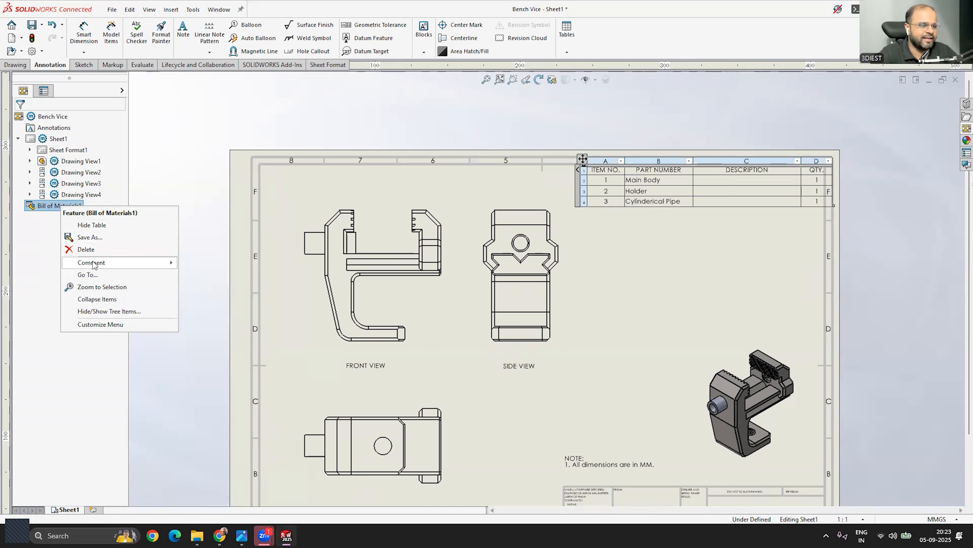
left_click(85, 238)
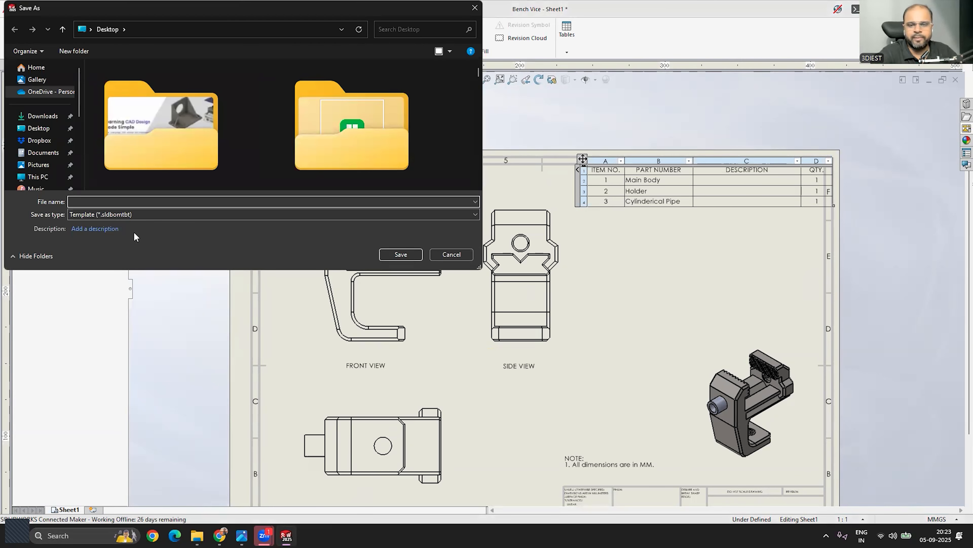
left_click(158, 217)
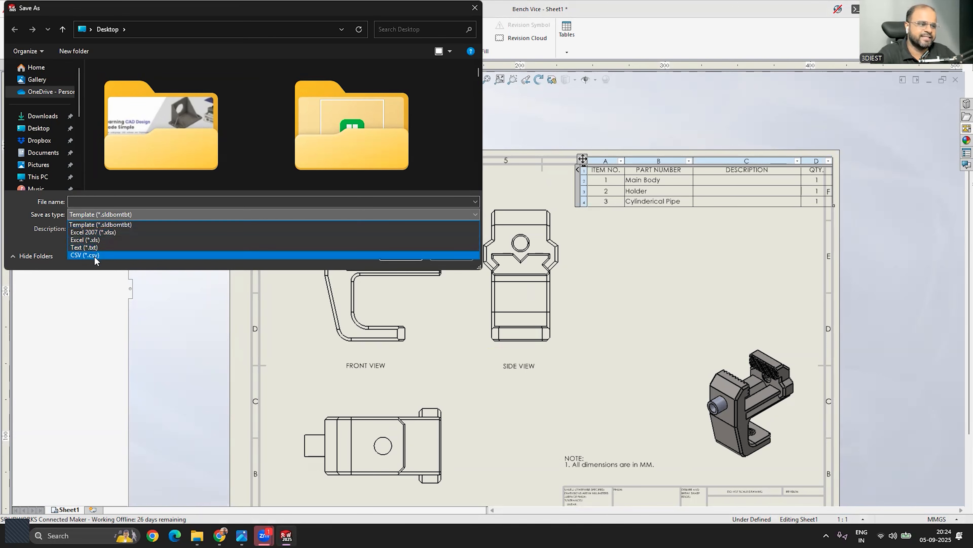
left_click(409, 372)
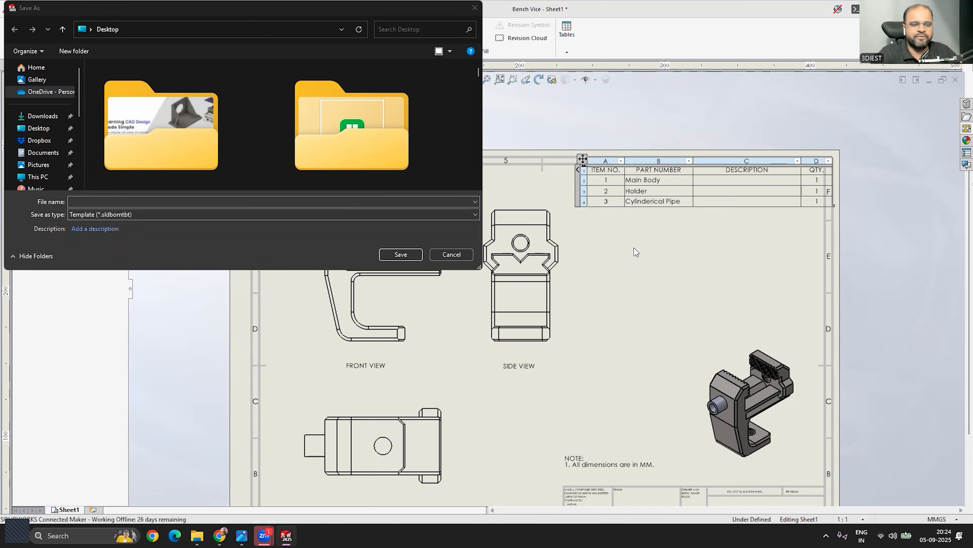
key("Escape")
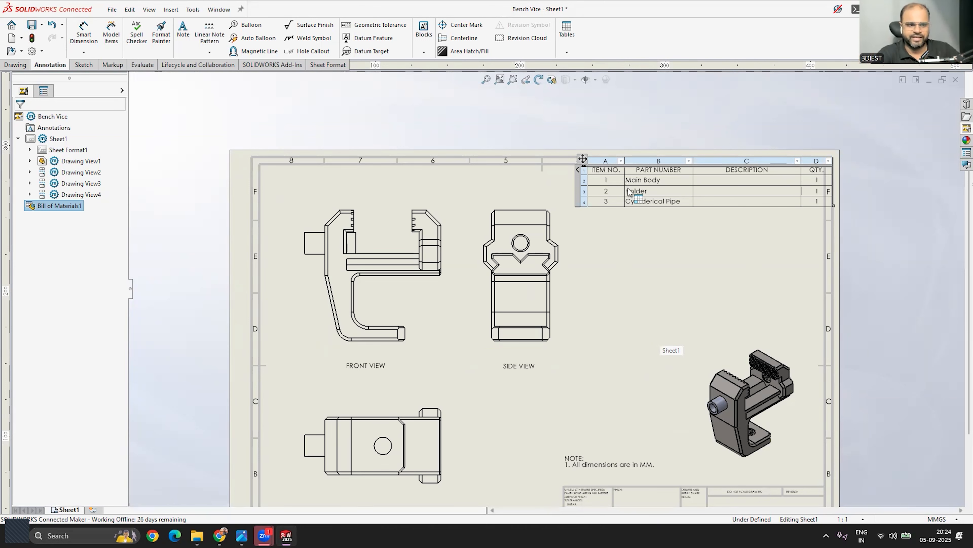
left_click(583, 210)
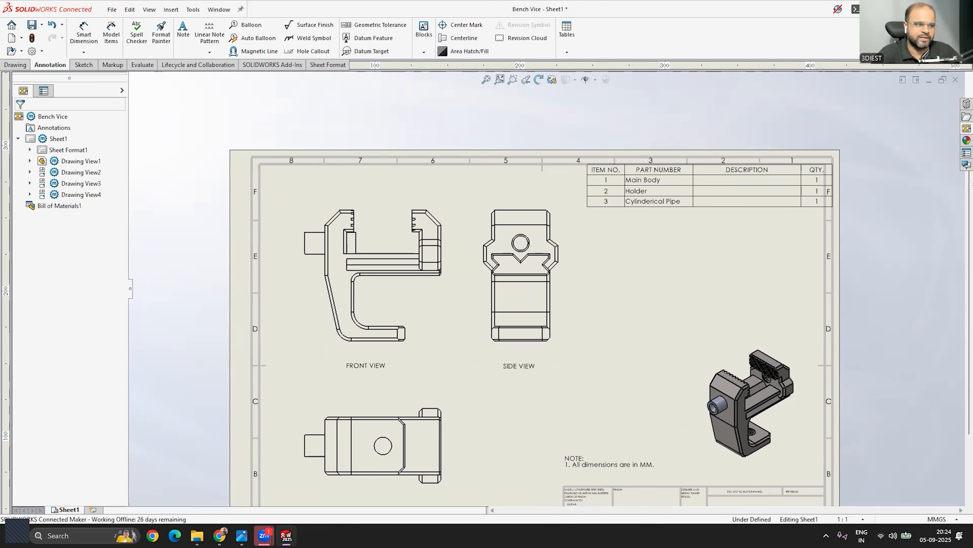
right_click(60, 206)
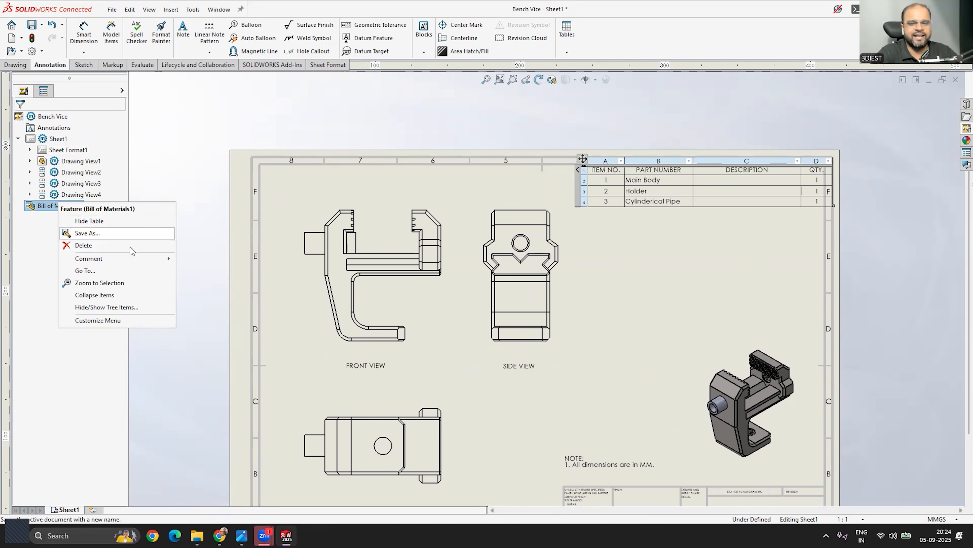
left_click(268, 259)
left_click(707, 253)
left_click(704, 252)
left_click(561, 183)
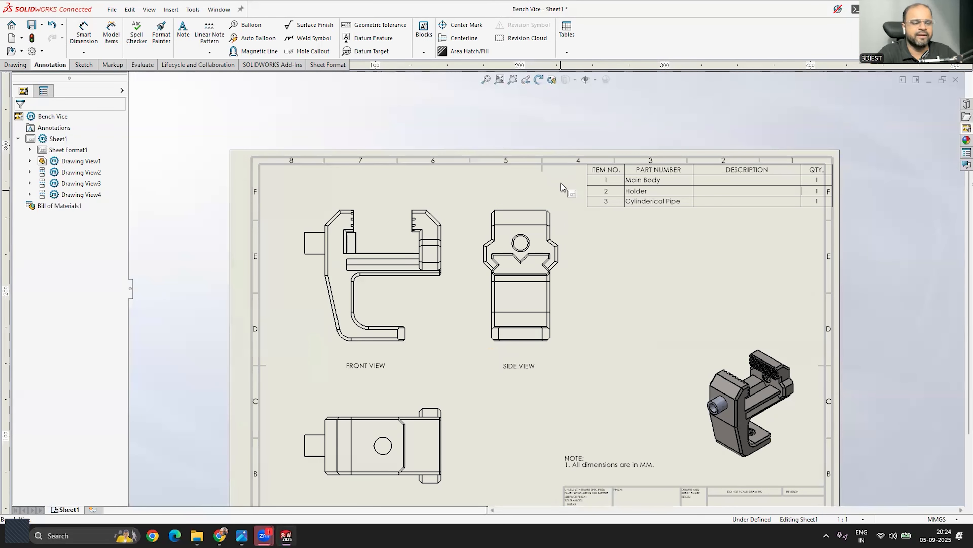
Examine the Bill of Materials table's columns, its expandable assembly structure column, its properties and the item numbers.
left_click(53, 206)
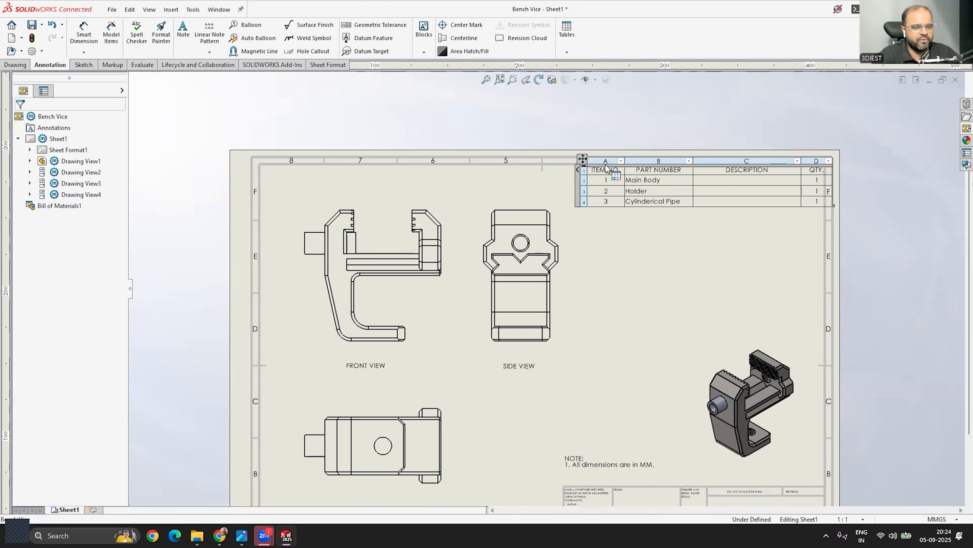
left_click(619, 158)
left_click(621, 161)
left_click(621, 161)
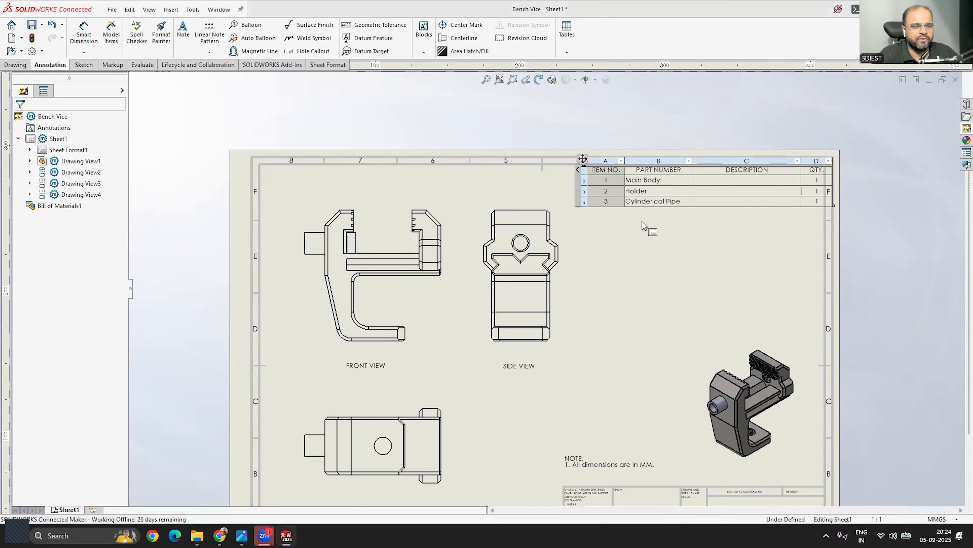
left_click(758, 208)
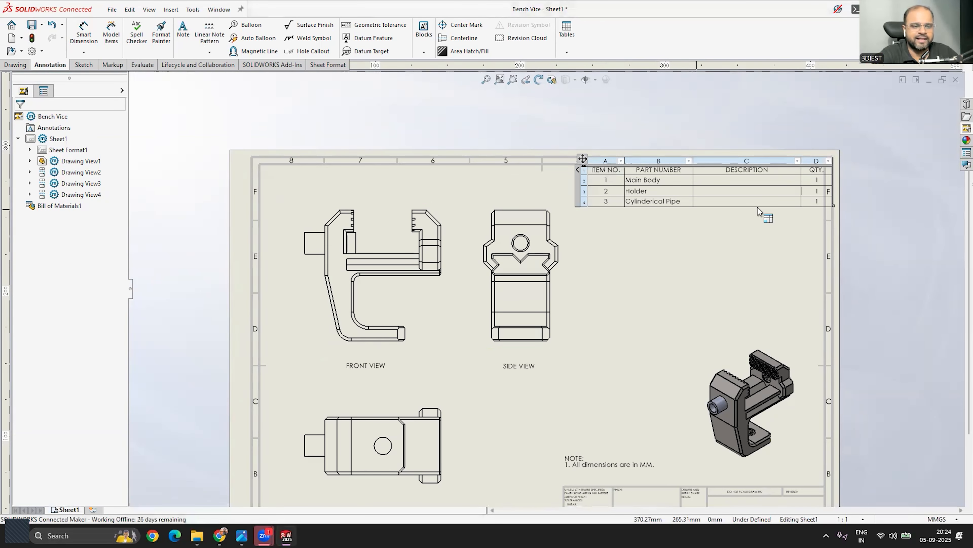
left_click(577, 169)
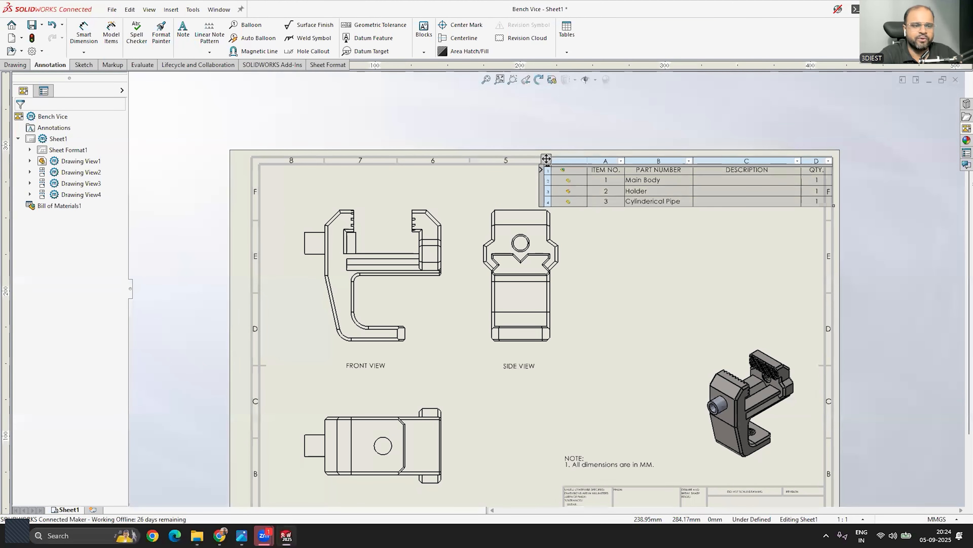
left_click(541, 170)
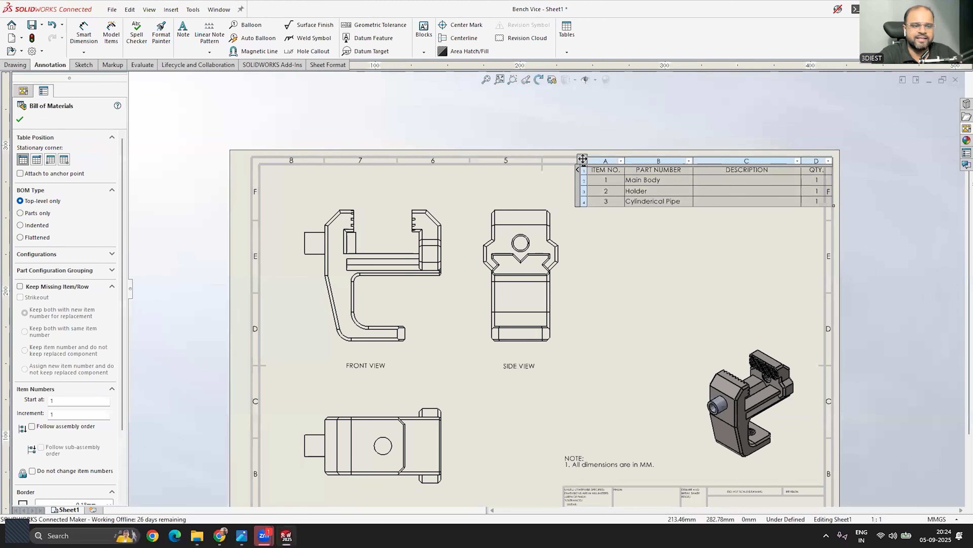
right_click(603, 169)
left_click(588, 257)
left_click(708, 131)
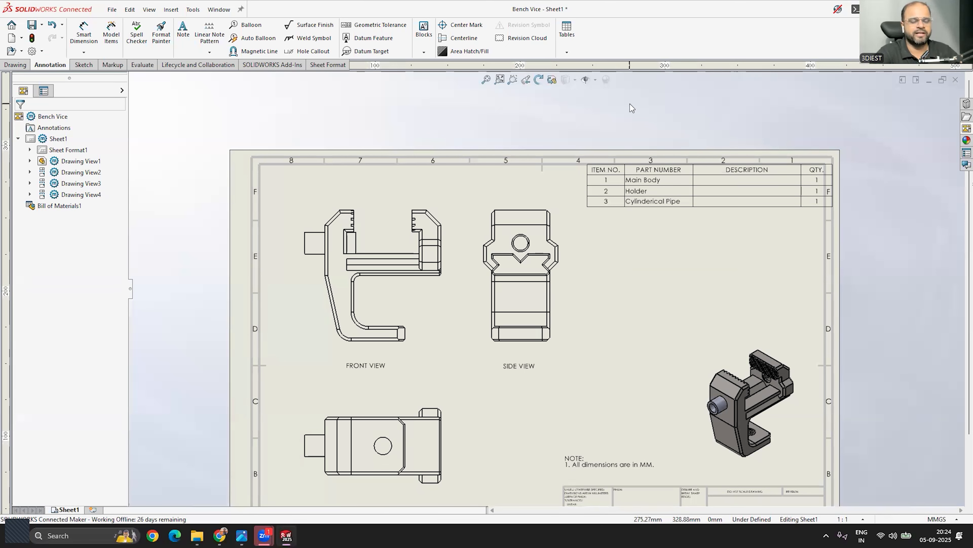
left_click(607, 182)
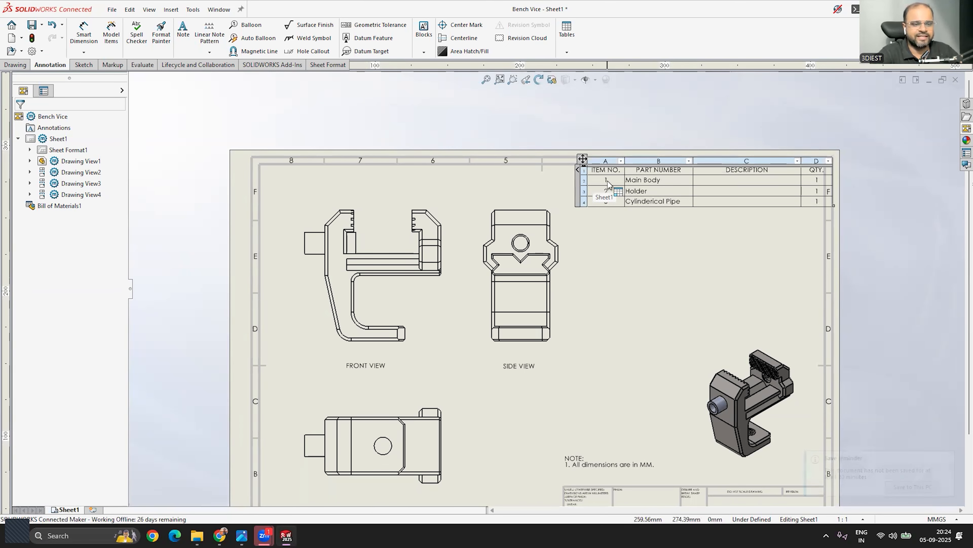
left_click(609, 212)
left_click(608, 192)
left_click(607, 210)
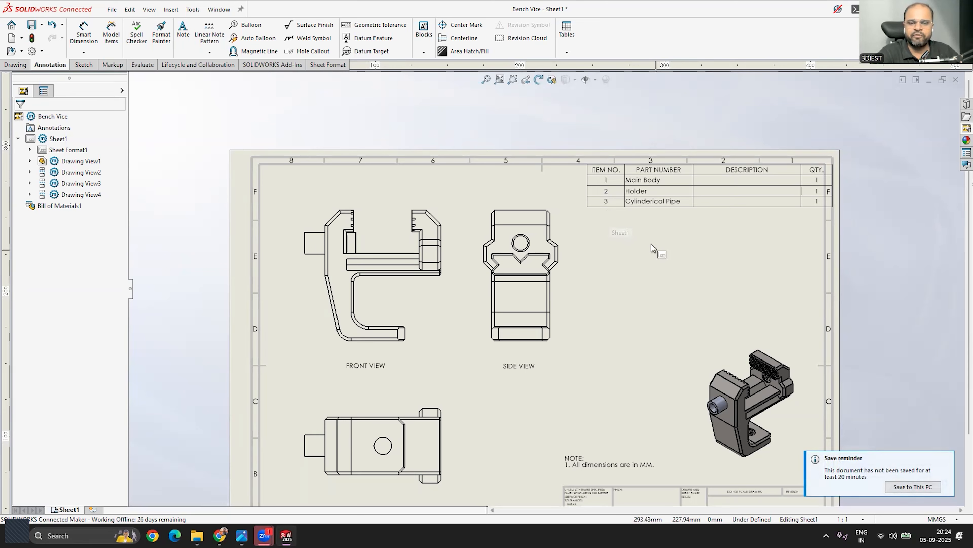
Save the Bench Vice drawing to this PC.
scroll(651, 244, "up", 2)
scroll(663, 364, "down", 2)
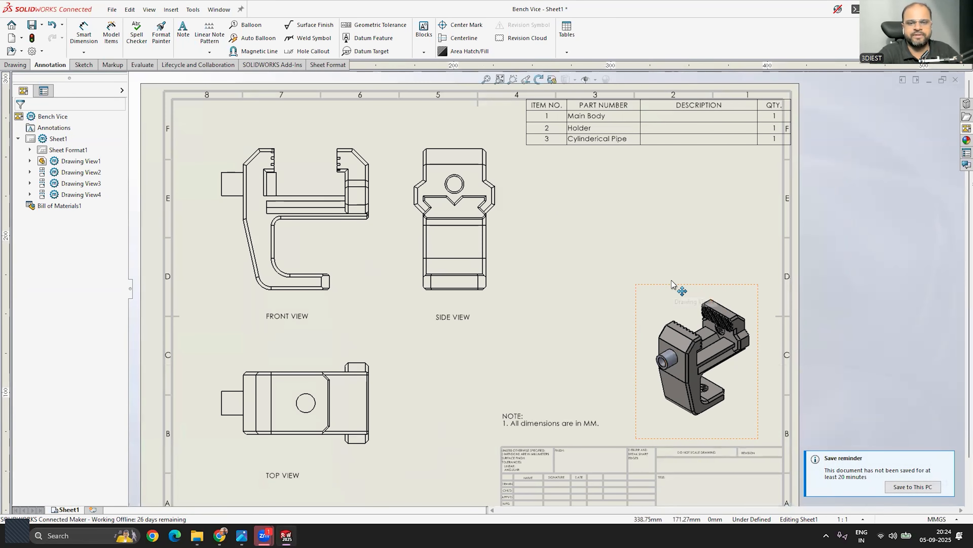
scroll(628, 300, "down", 2)
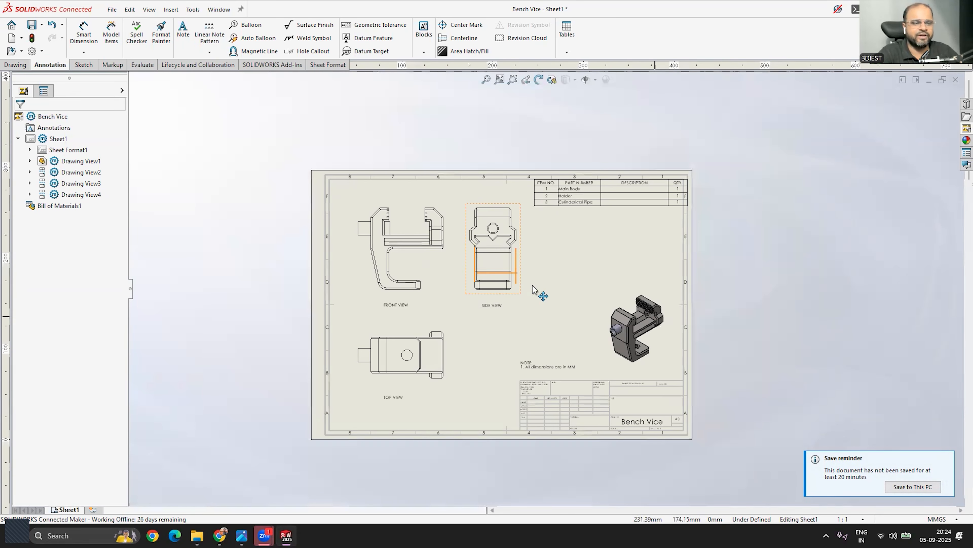
scroll(539, 290, "down", 2)
left_click(917, 487)
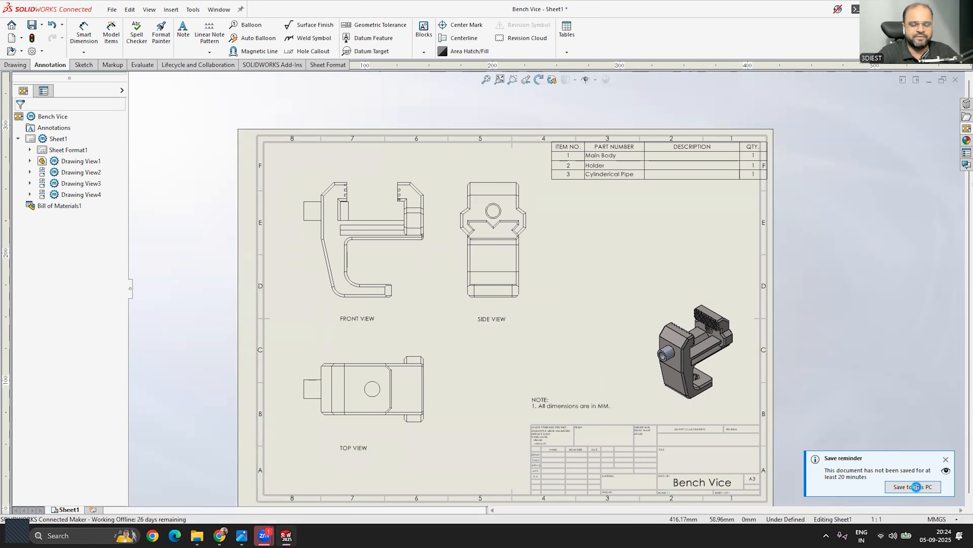
scroll(564, 341, "down", 1)
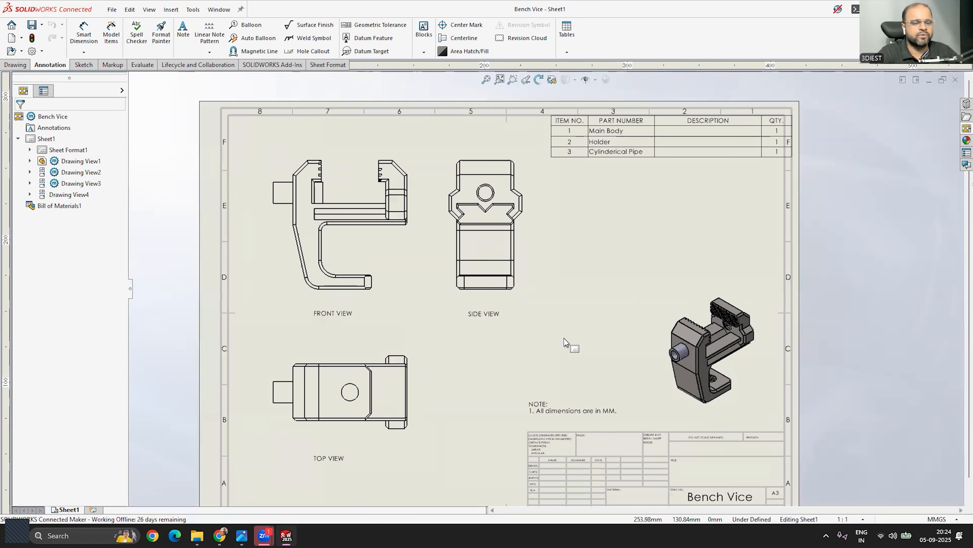
Add automatic circular item-number balloons to the isometric view with Auto Balloon.
left_click(569, 126)
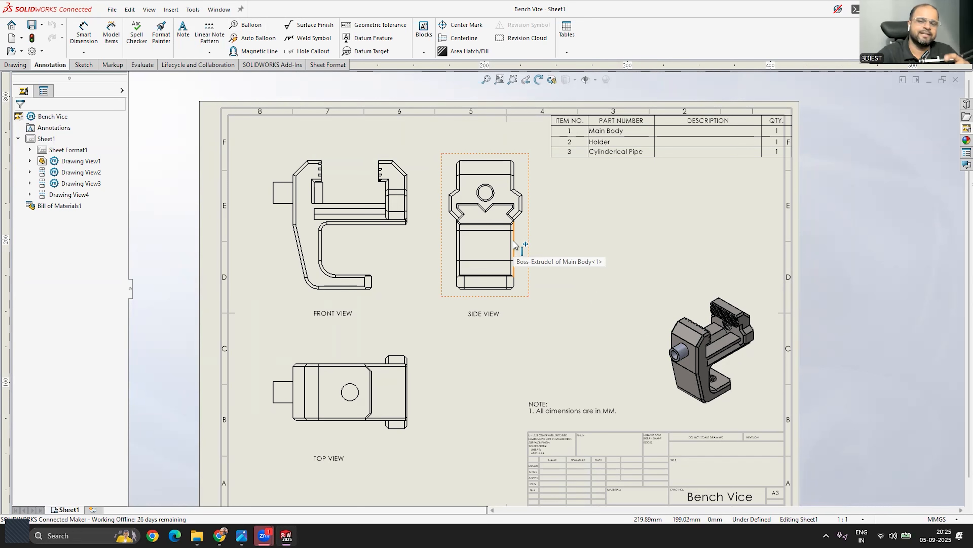
left_click(257, 42)
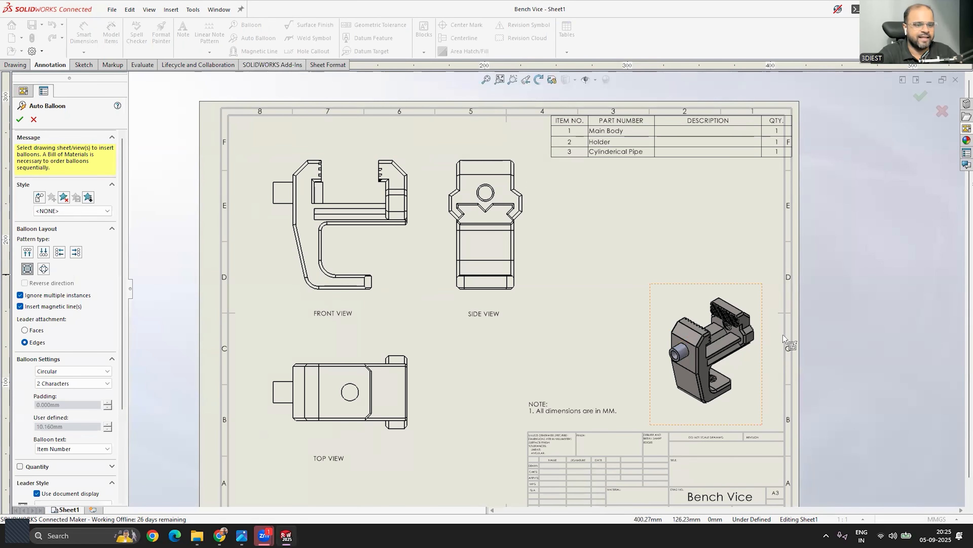
left_click(704, 295)
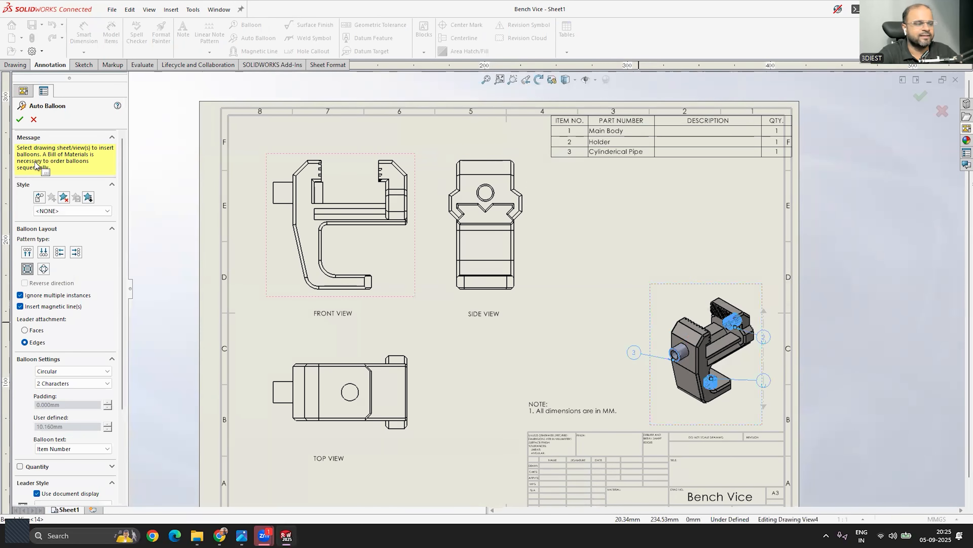
left_click(19, 119)
Move balloons 3, 1 and 2 lower around the isometric view so their leaders slant down from the parts.
scroll(728, 414, "down", 3)
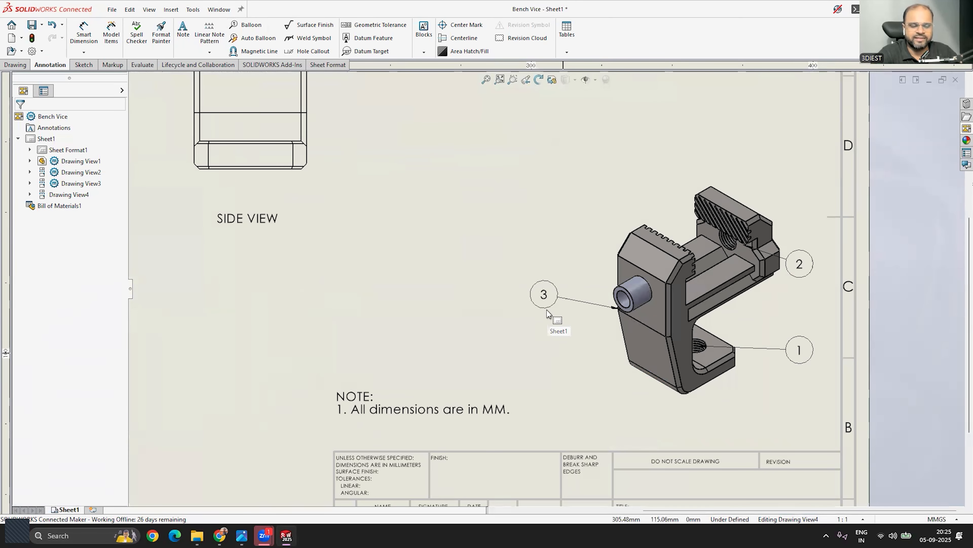
left_click_drag(546, 313, 559, 368)
left_click_drag(805, 364, 805, 409)
left_click_drag(804, 270, 805, 311)
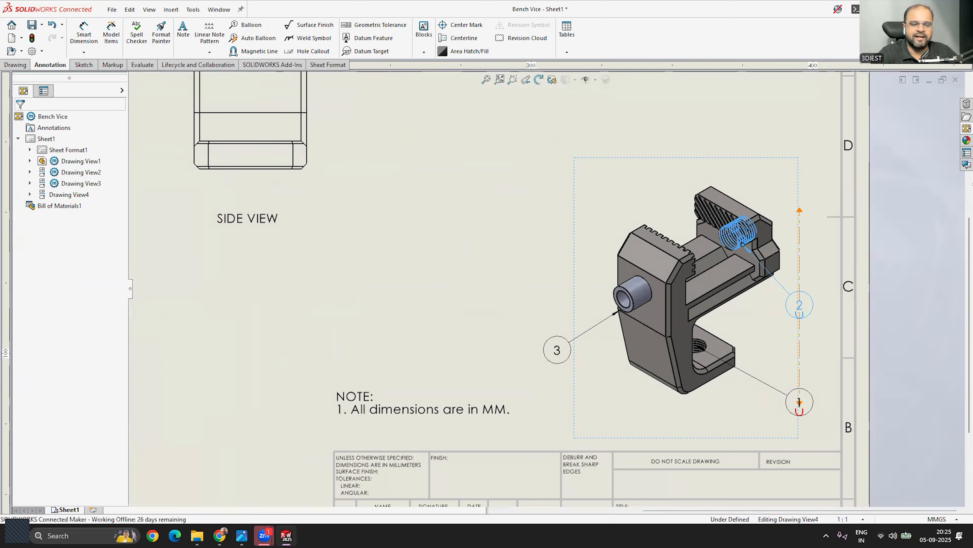
left_click(764, 406)
scroll(746, 348, "down", 2)
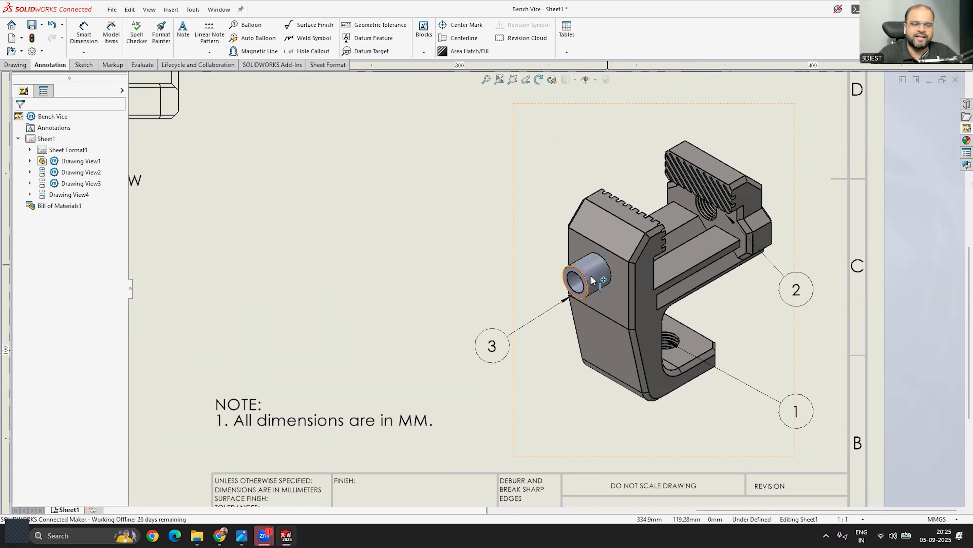
scroll(704, 264, "up", 10)
scroll(579, 206, "down", 4)
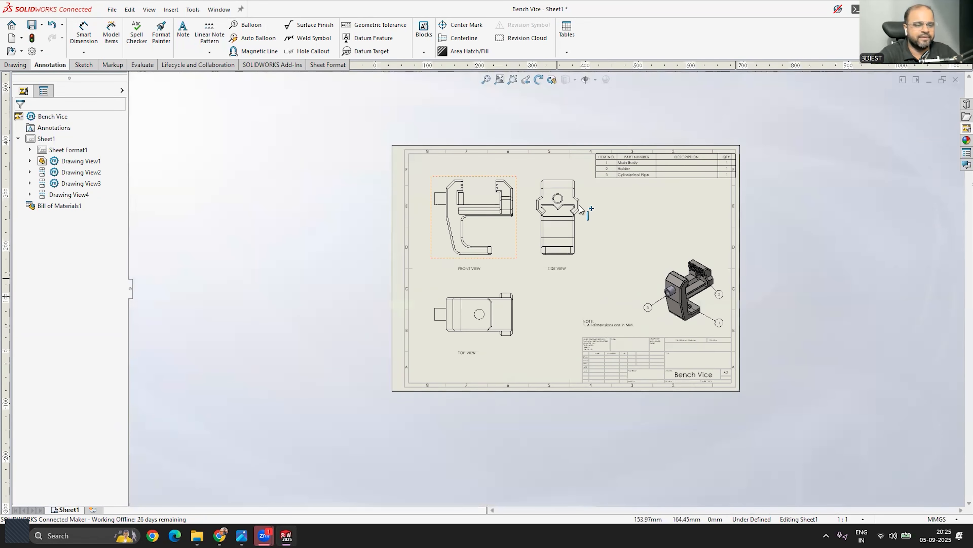
scroll(634, 227, "down", 2)
scroll(638, 153, "down", 1)
left_click(641, 140)
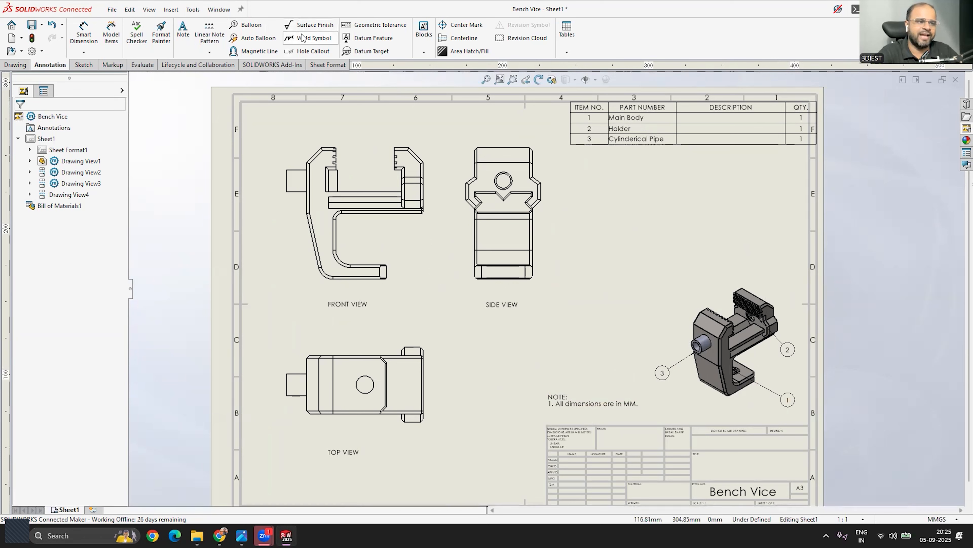
left_click(255, 38)
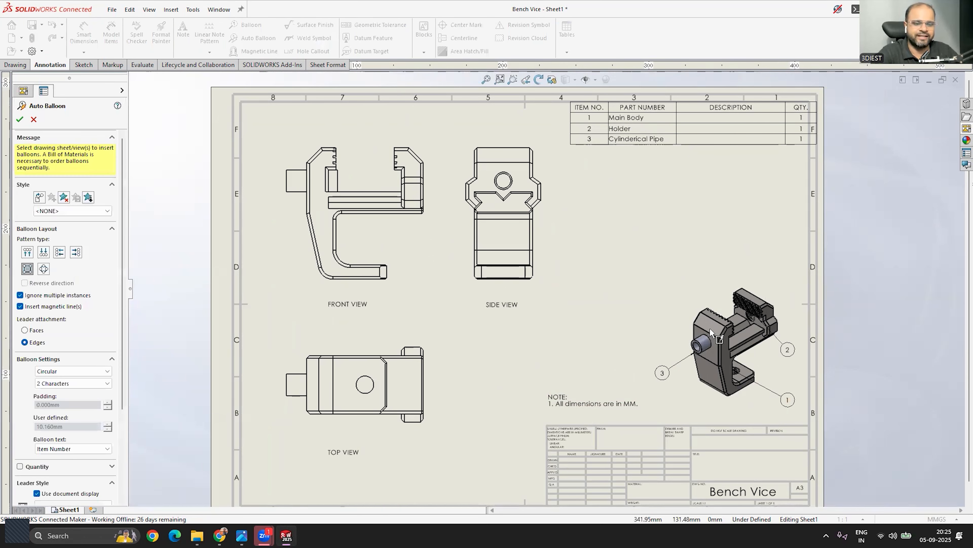
left_click(373, 155)
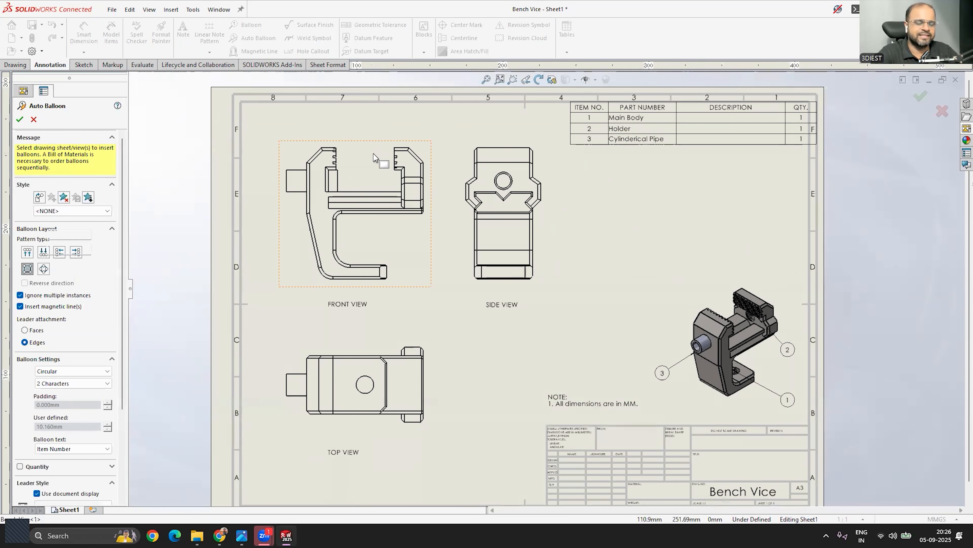
key("Escape")
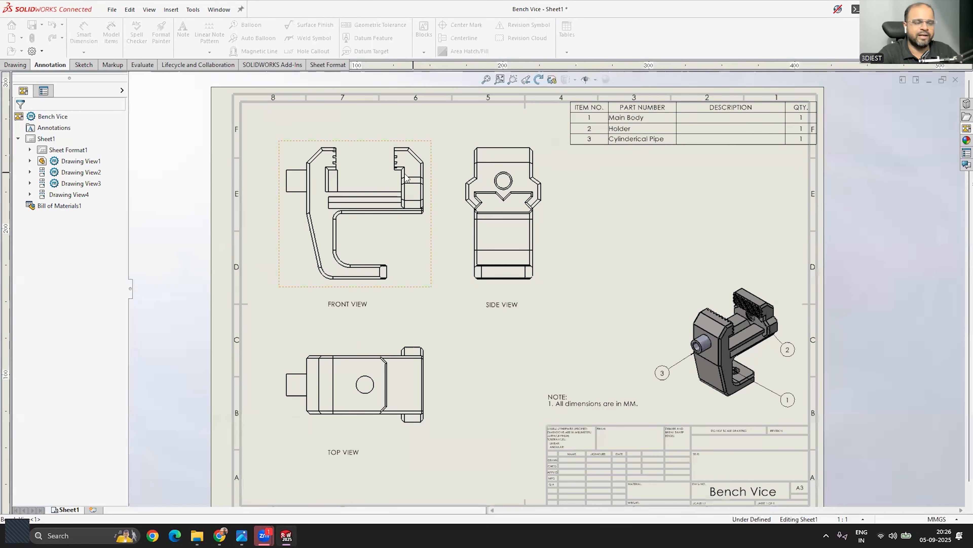
scroll(376, 210, "up", 2)
scroll(514, 245, "down", 2)
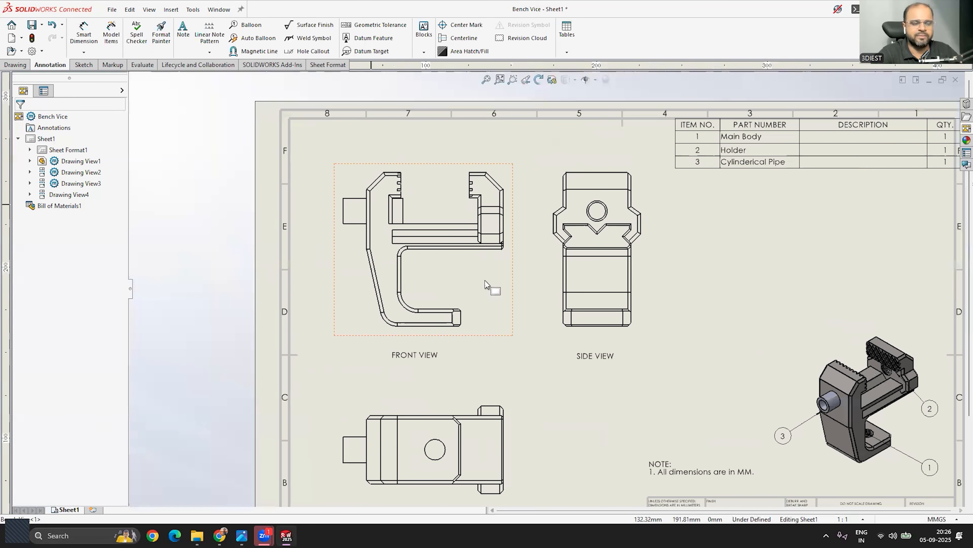
Move balloon 2 slightly higher beside the isometric view, keeping it vertically aligned with balloon 1.
scroll(498, 285, "up", 2)
scroll(751, 388, "down", 3)
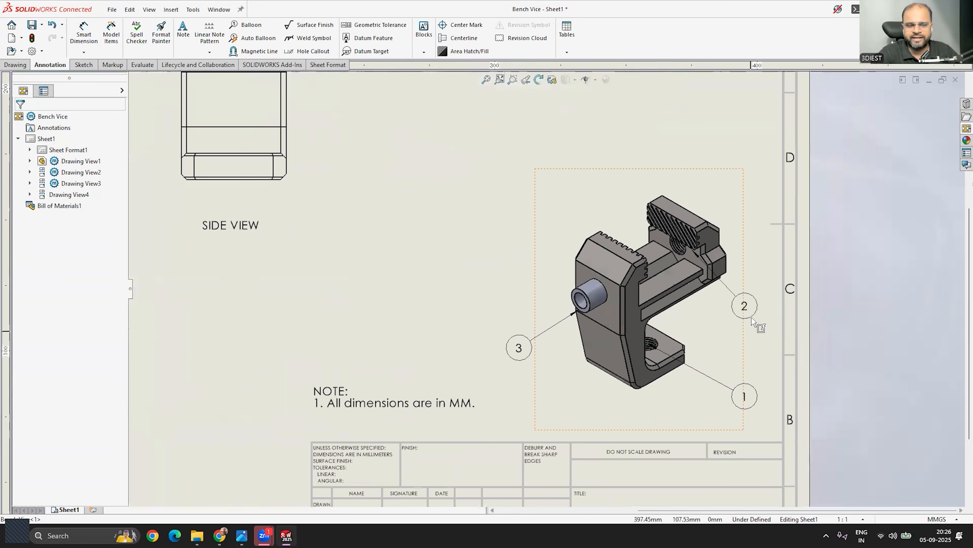
left_click_drag(748, 299, 747, 273)
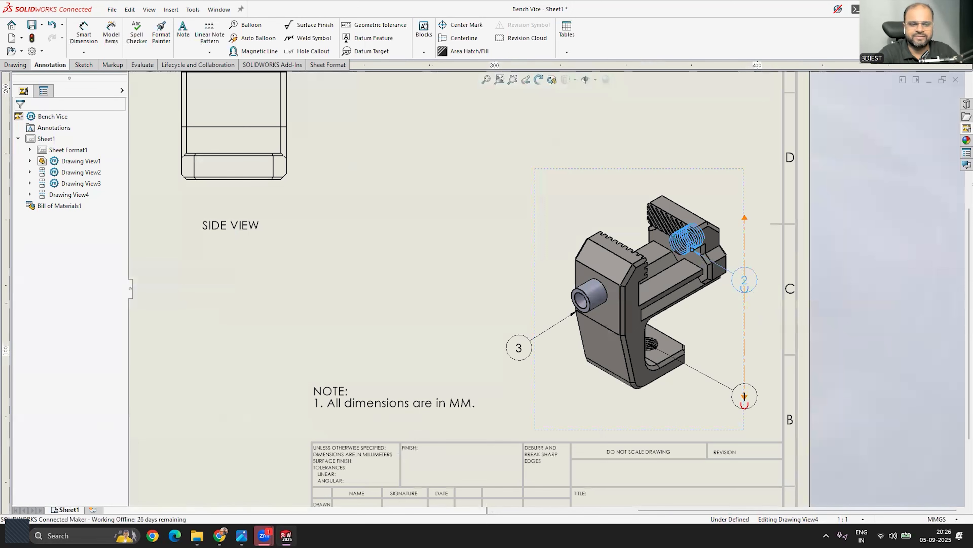
key("Escape")
scroll(506, 302, "up", 2)
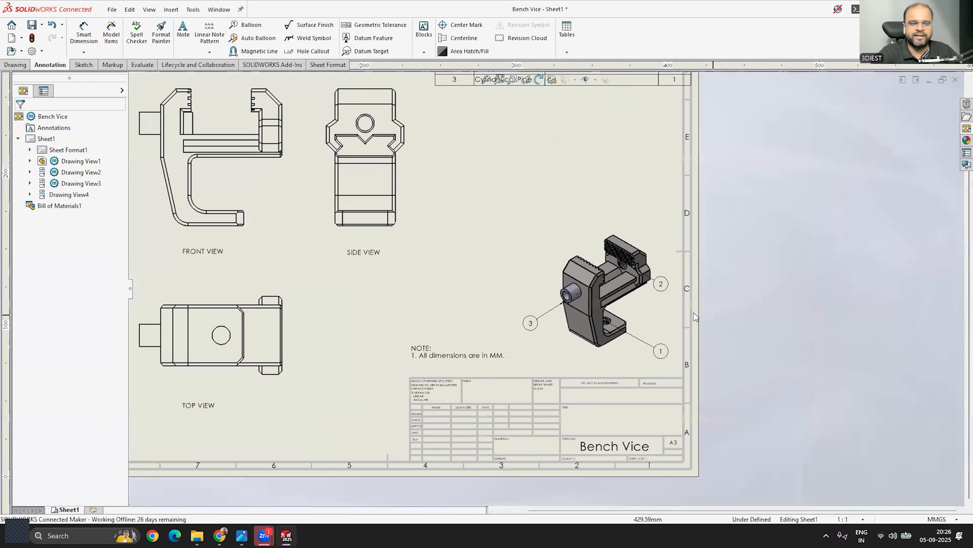
Examine the ballooned isometric view together with the other views and the Bill of Materials on the sheet.
scroll(743, 289, "down", 3)
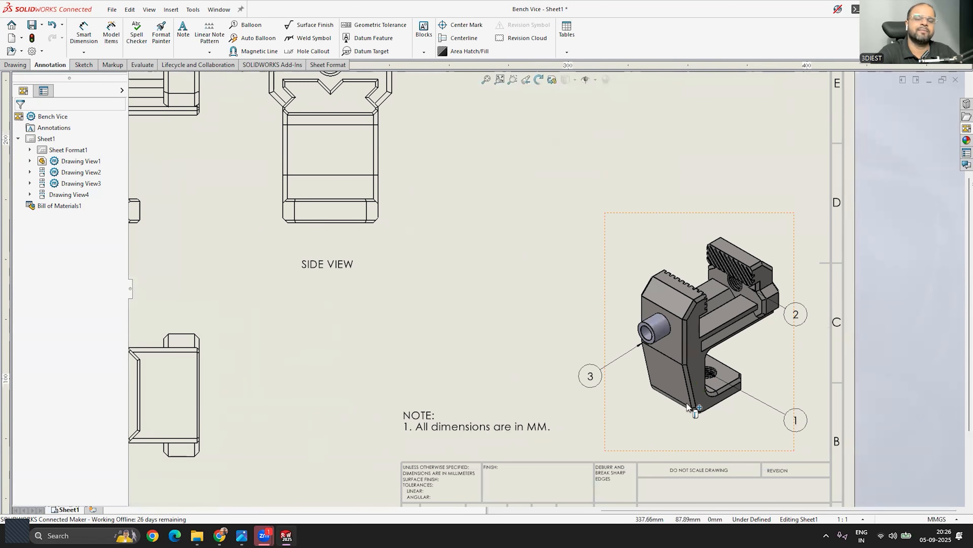
scroll(687, 403, "up", 3)
scroll(361, 242, "down", 1)
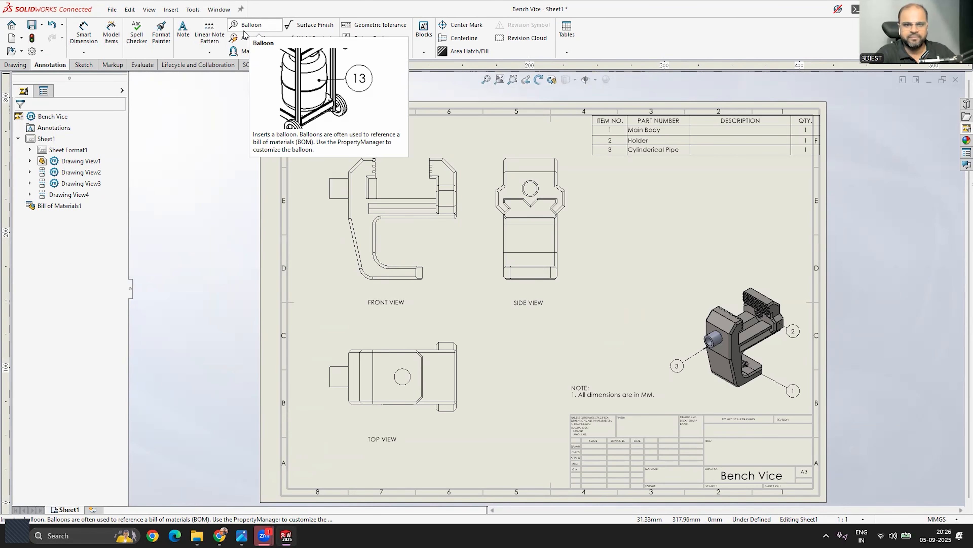
scroll(790, 395, "down", 3)
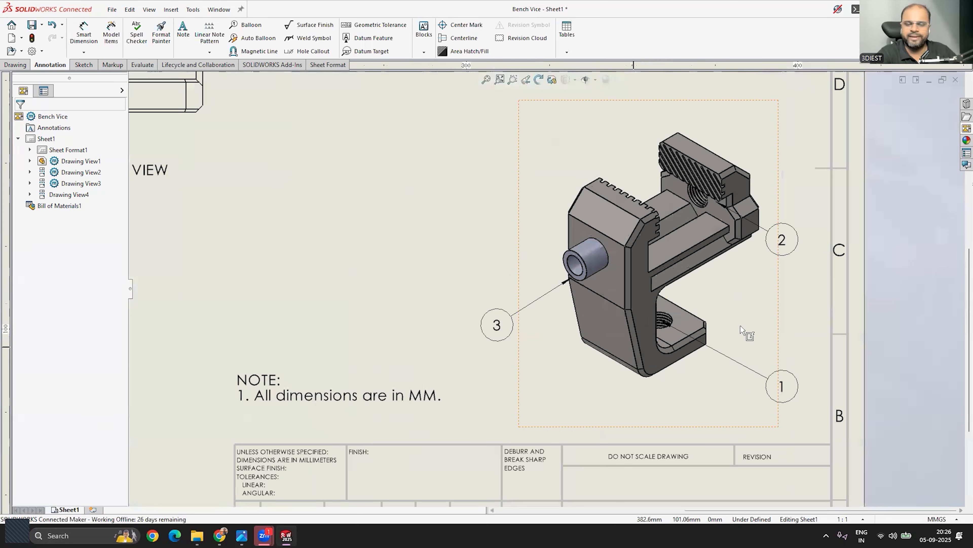
scroll(544, 289, "up", 3)
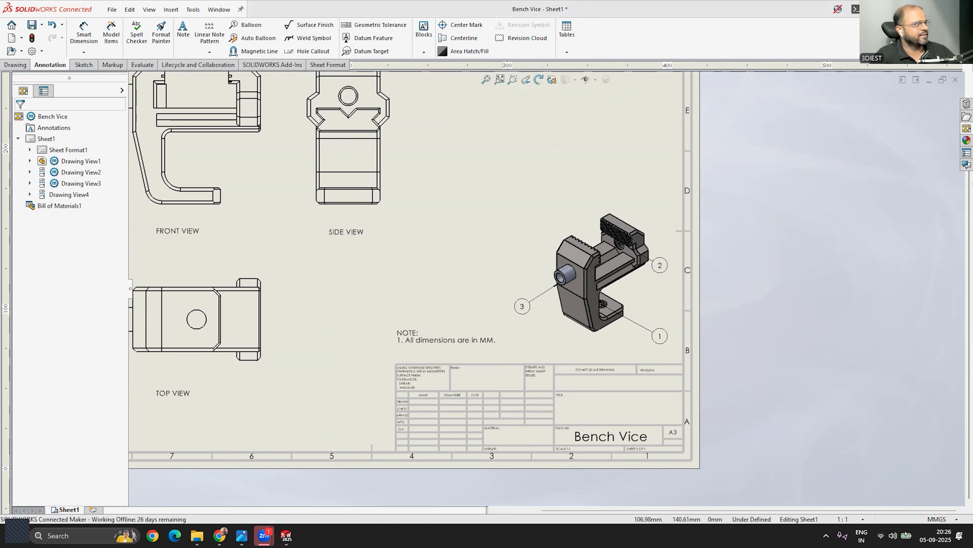
scroll(637, 351, "up", 4)
scroll(370, 265, "down", 3)
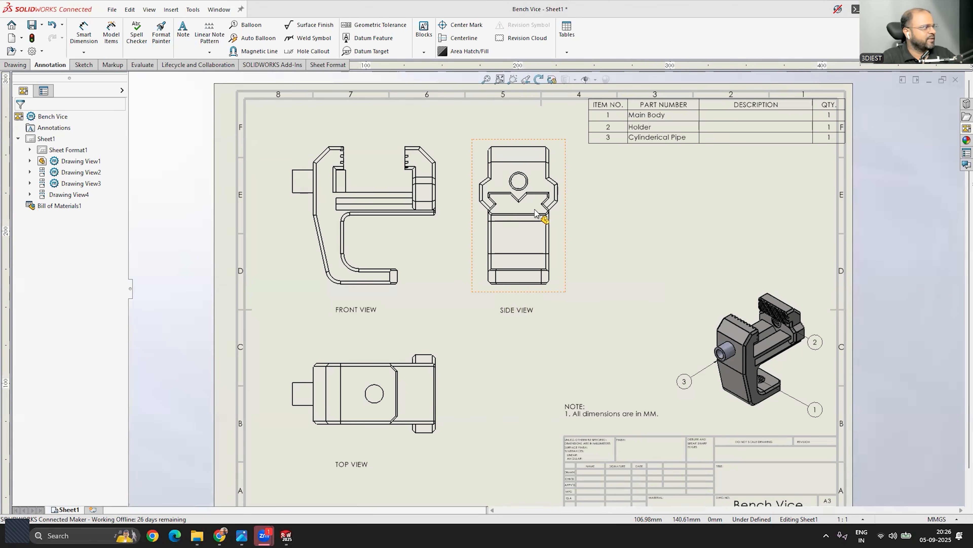
scroll(706, 200, "up", 5)
scroll(697, 297, "down", 4)
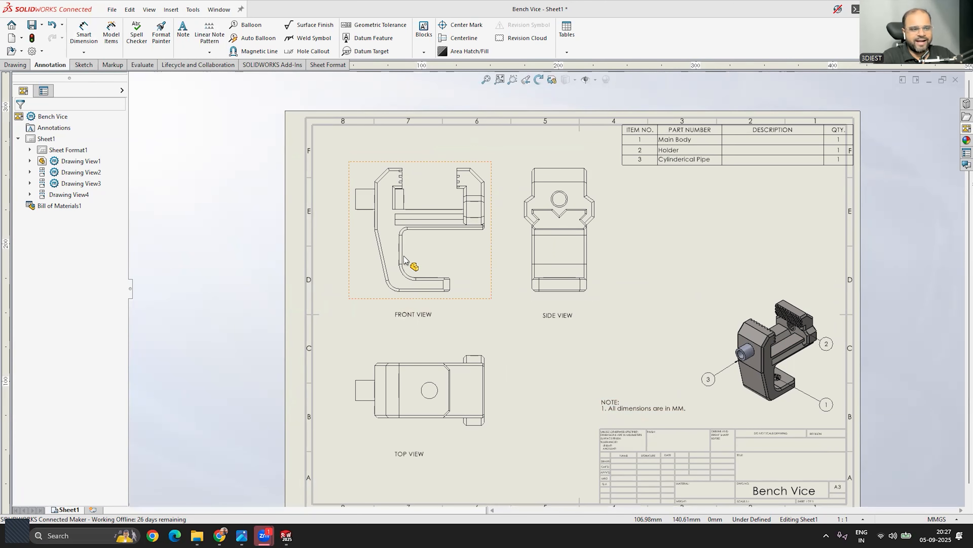
Add a Smart Dimension for the cylindrical pipe's diameter, placed beside its outer end in the front view.
scroll(384, 207, "down", 3)
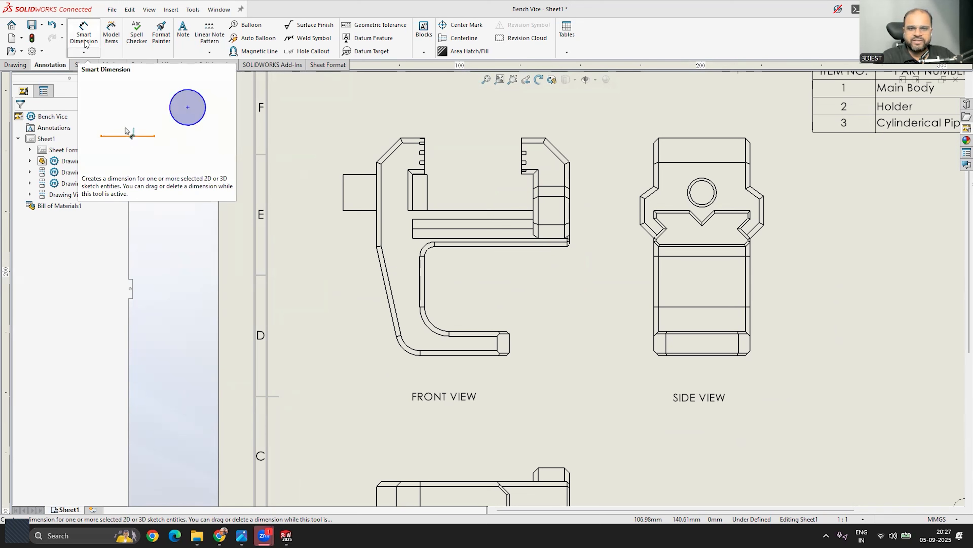
left_click(84, 52)
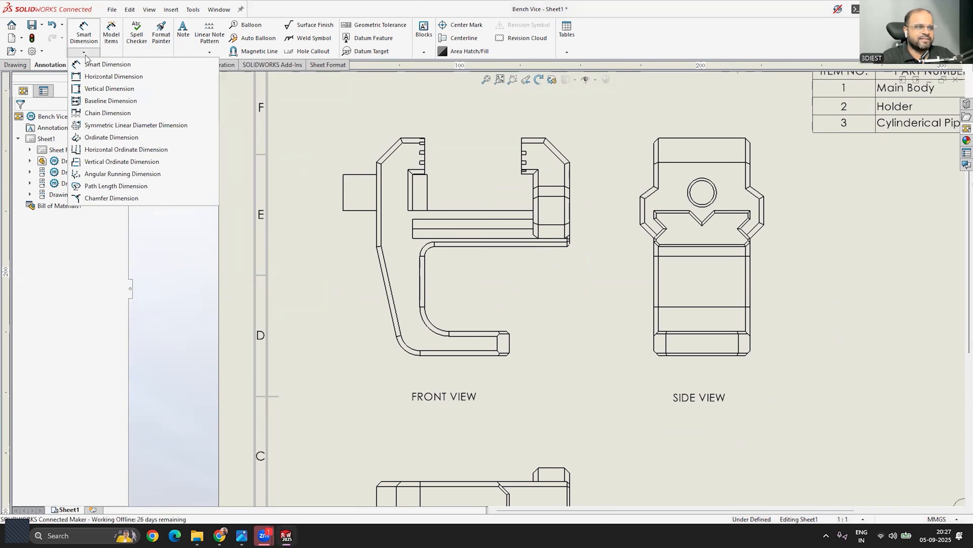
left_click(99, 69)
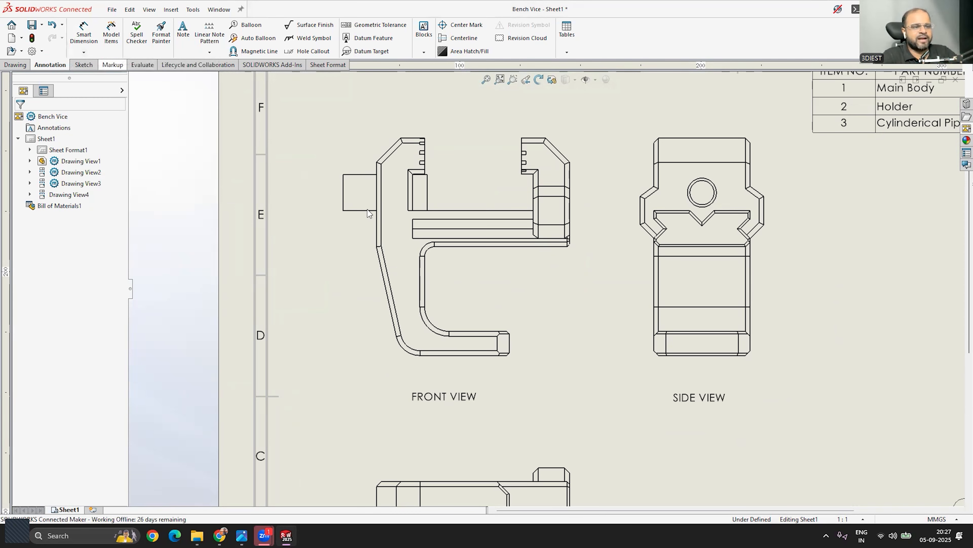
scroll(326, 219, "down", 2)
left_click(326, 222)
left_click(267, 233)
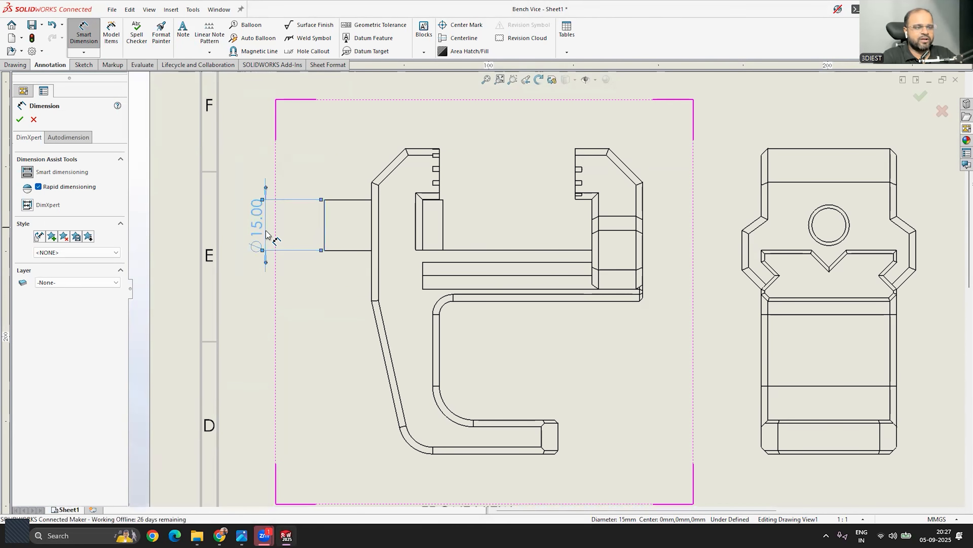
scroll(310, 234, "down", 1)
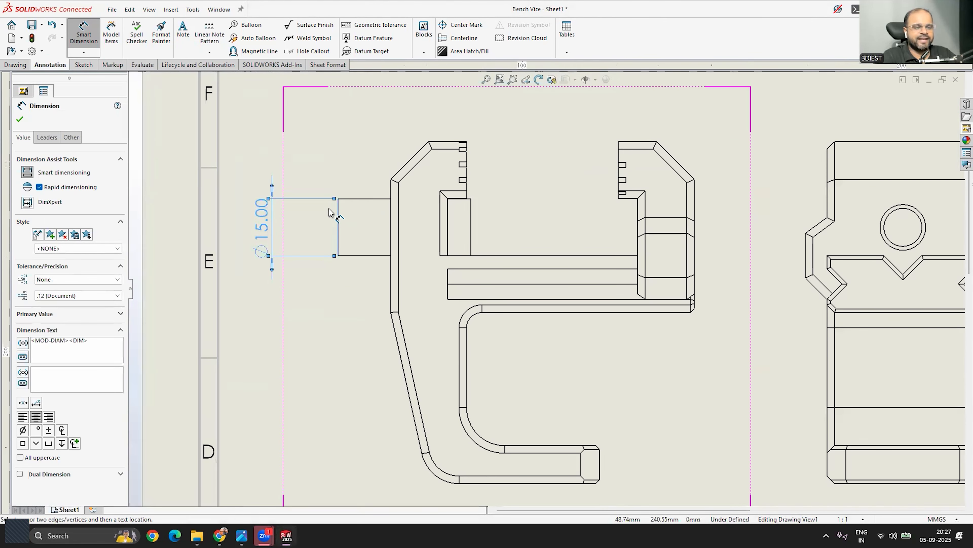
scroll(544, 287, "up", 5)
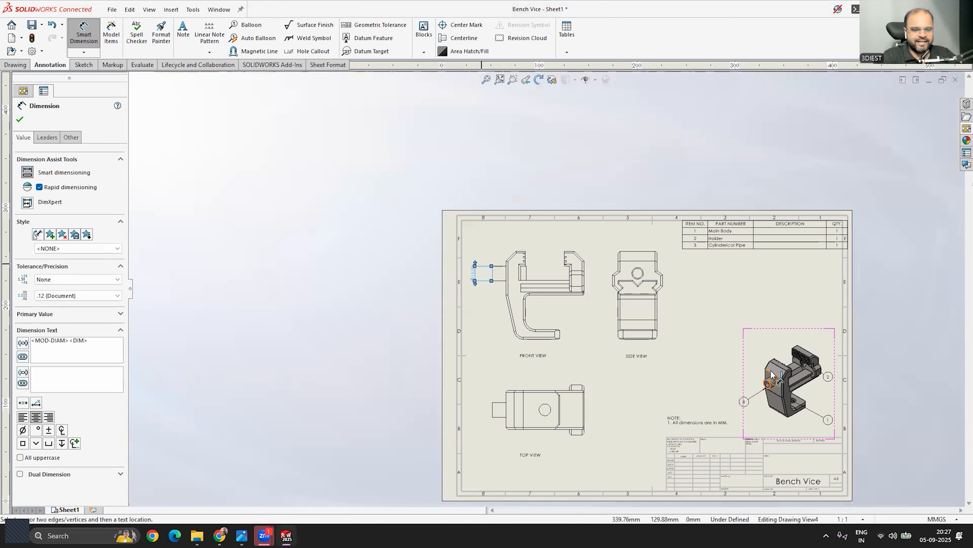
scroll(724, 364, "down", 2)
scroll(392, 255, "down", 4)
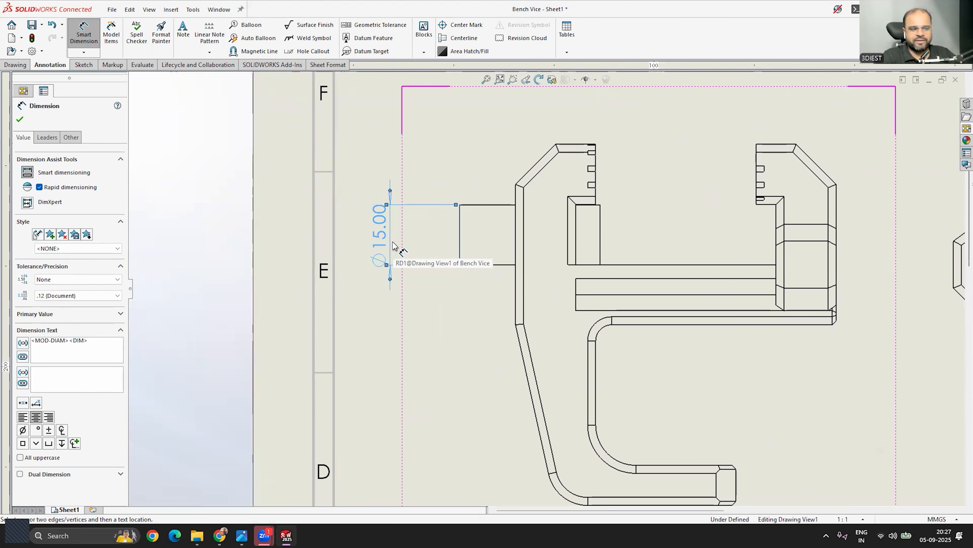
key("Escape")
key("Escape")
Dimension the overall horizontal width between the vice's outer vertical edges in the front view, placing it above the view.
scroll(410, 254, "up", 3)
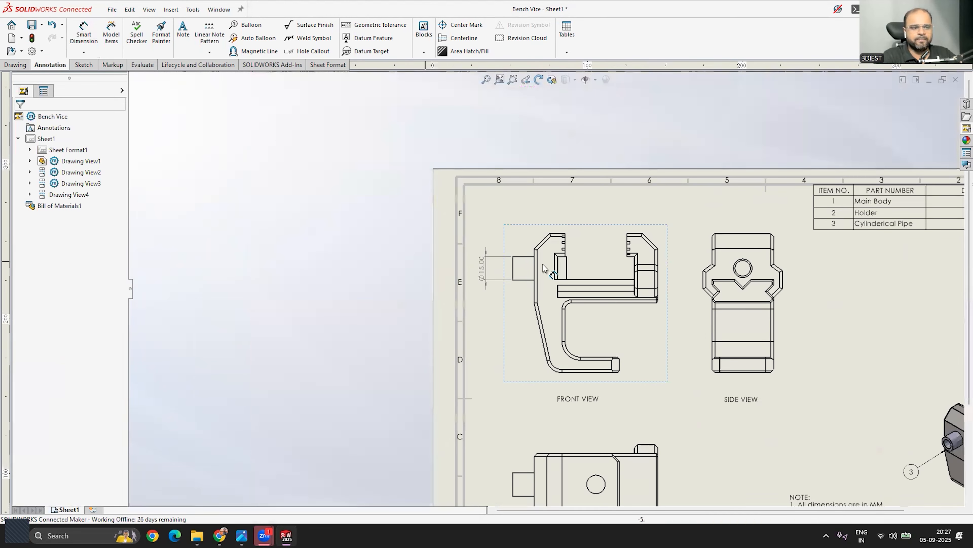
scroll(763, 255, "down", 2)
left_click(85, 36)
left_click(401, 255)
left_click(595, 261)
left_click(500, 195)
key("Escape")
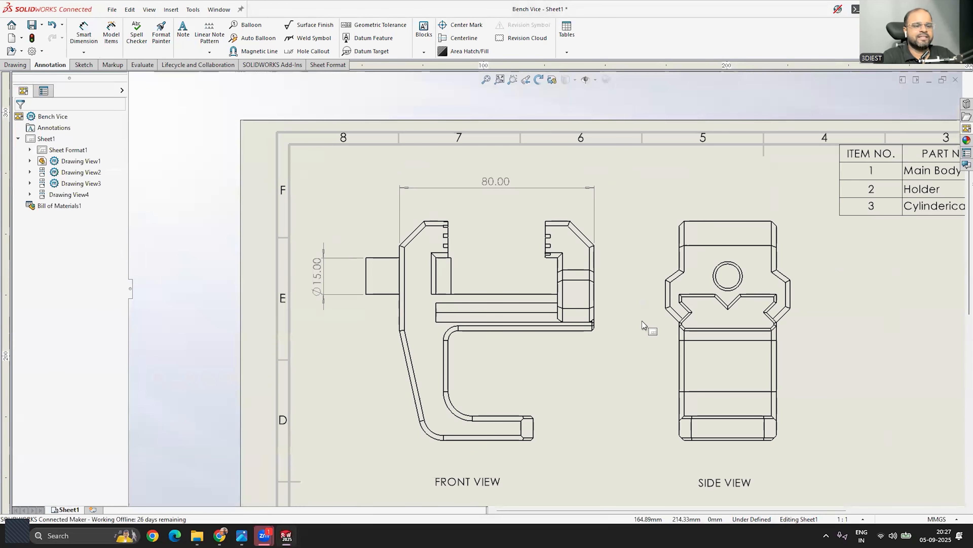
Dimension the body's width between its two outer vertical edges in the side view, placing it above the view.
left_click(84, 34)
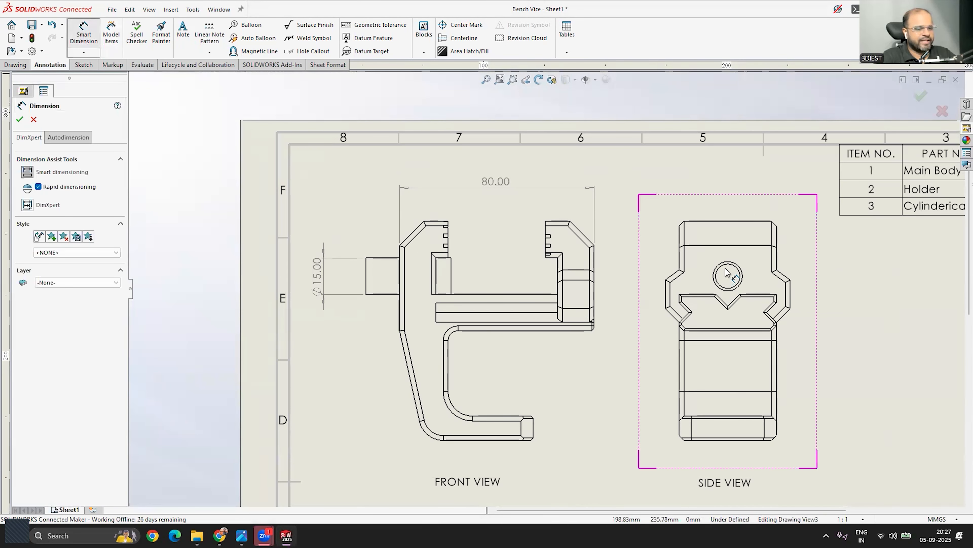
left_click(680, 240)
left_click(776, 240)
left_click(727, 188)
key("Escape")
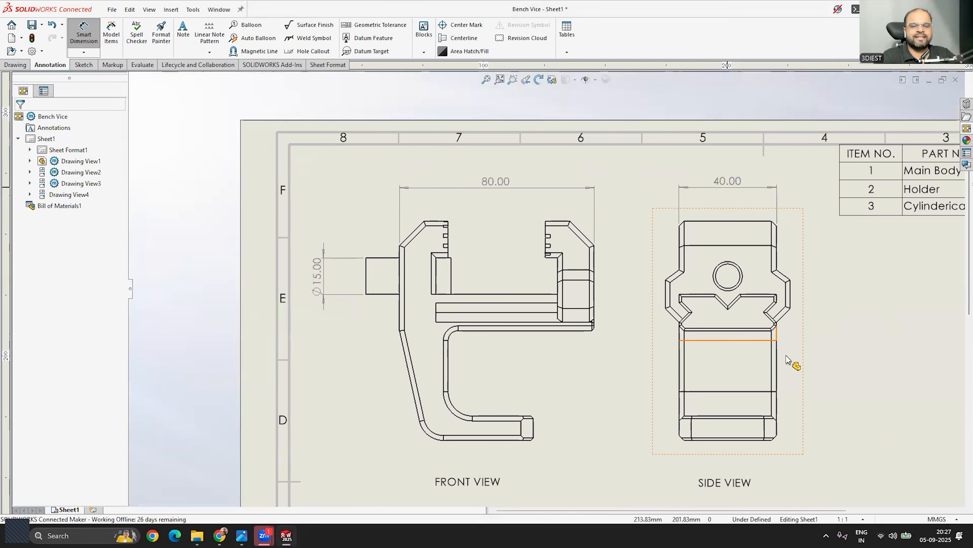
Dimension the diameter of the pipe's inner circle in the side view, placing the text outside the upper part of the view.
scroll(647, 285, "up", 4)
scroll(617, 298, "down", 5)
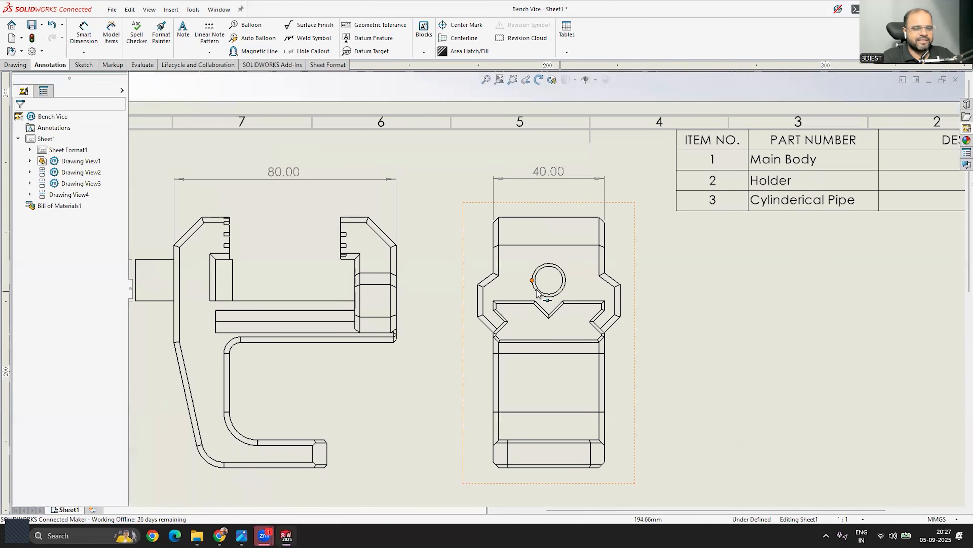
left_click(84, 38)
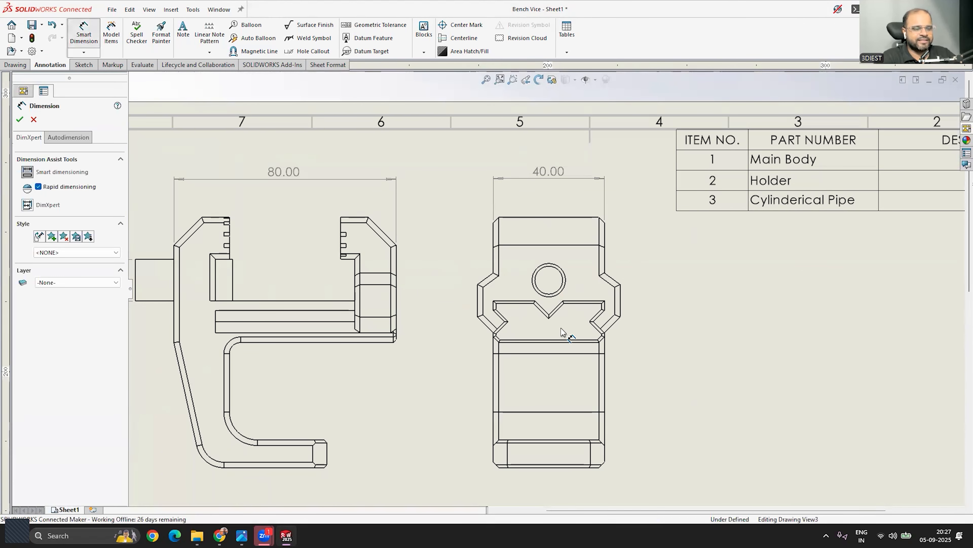
scroll(563, 335, "down", 2)
left_click(555, 278)
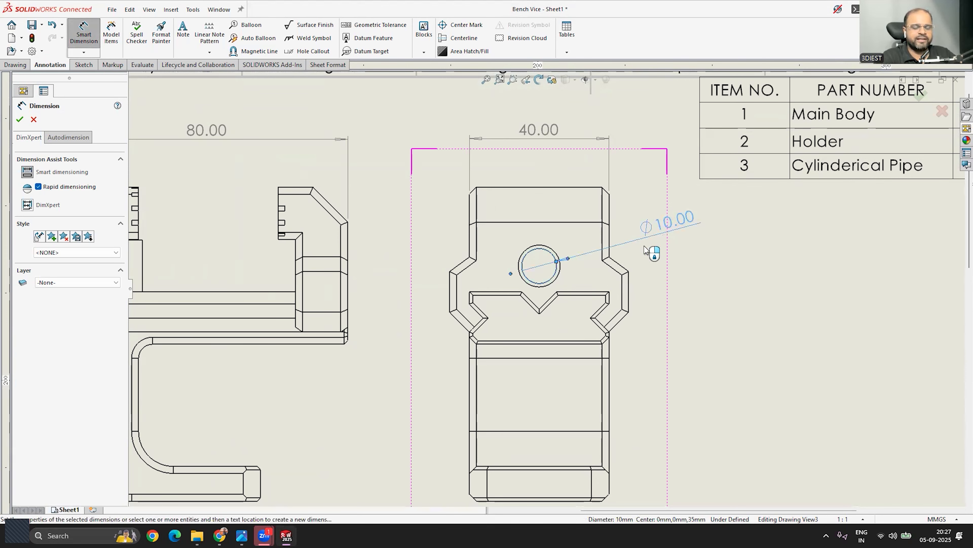
left_click(669, 225)
scroll(716, 223, "up", 5)
scroll(454, 364, "down", 3)
left_click(580, 275)
key("Escape")
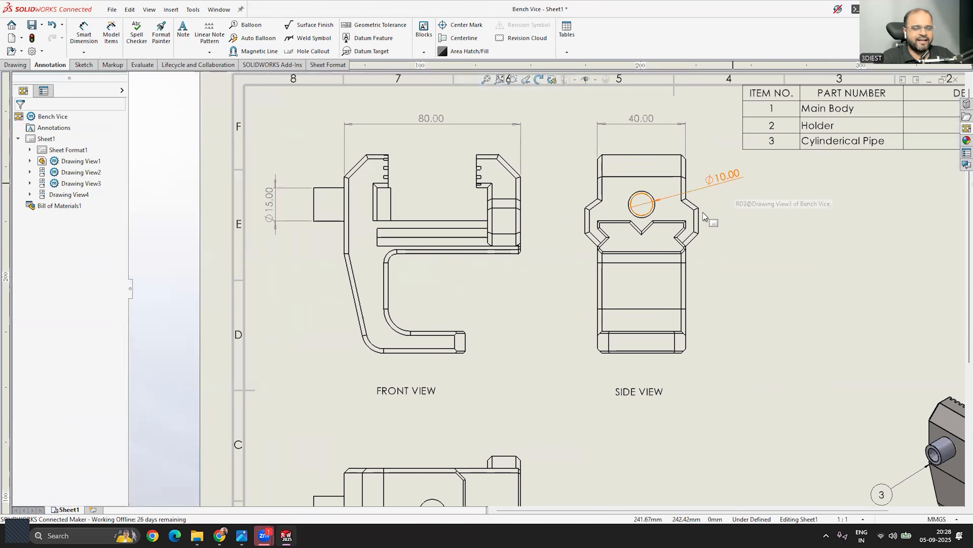
scroll(526, 341, "up", 2)
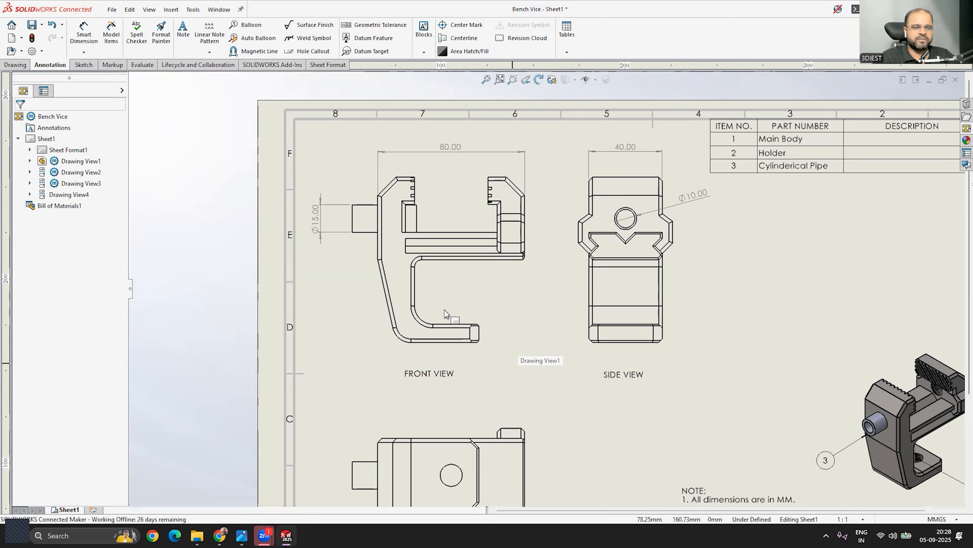
scroll(582, 191, "up", 5)
scroll(566, 327, "down", 3)
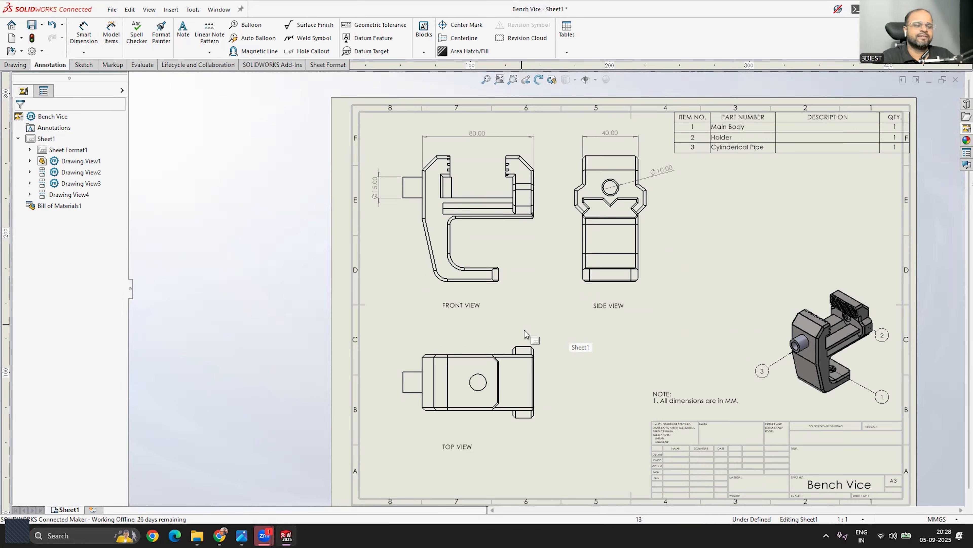
scroll(525, 330, "up", 2)
scroll(526, 318, "down", 3)
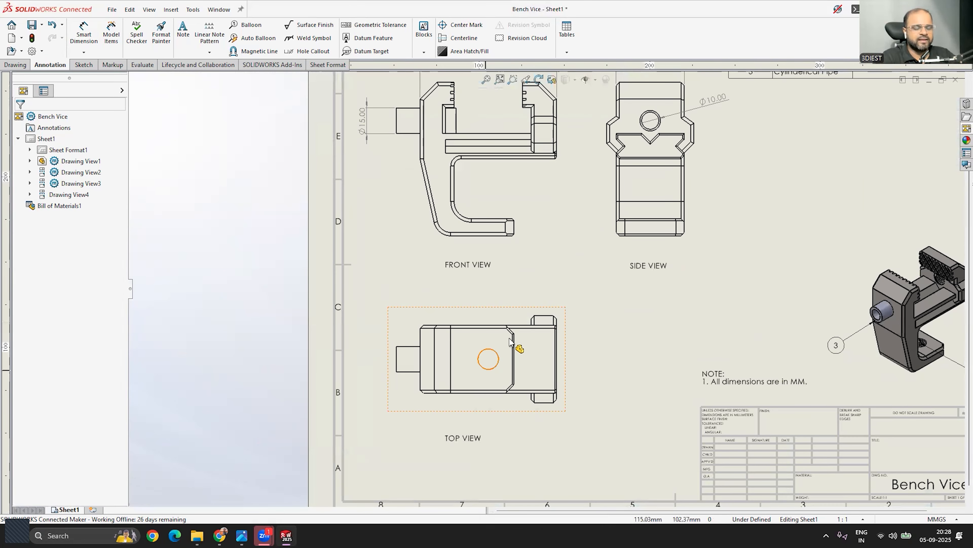
scroll(526, 341, "up", 3)
scroll(526, 341, "down", 1)
Add a center mark to the pipe's circular edge in the side view.
scroll(691, 107, "down", 4)
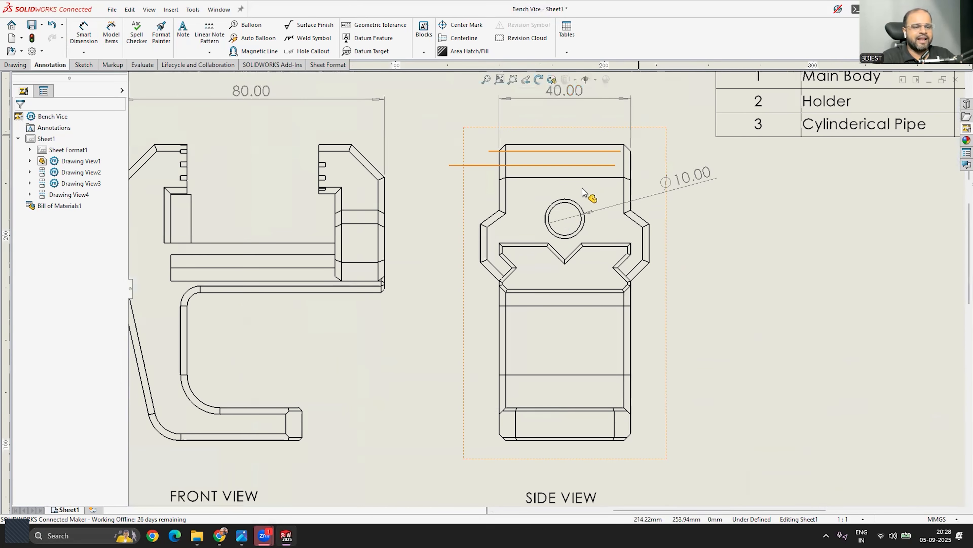
scroll(544, 287, "down", 2)
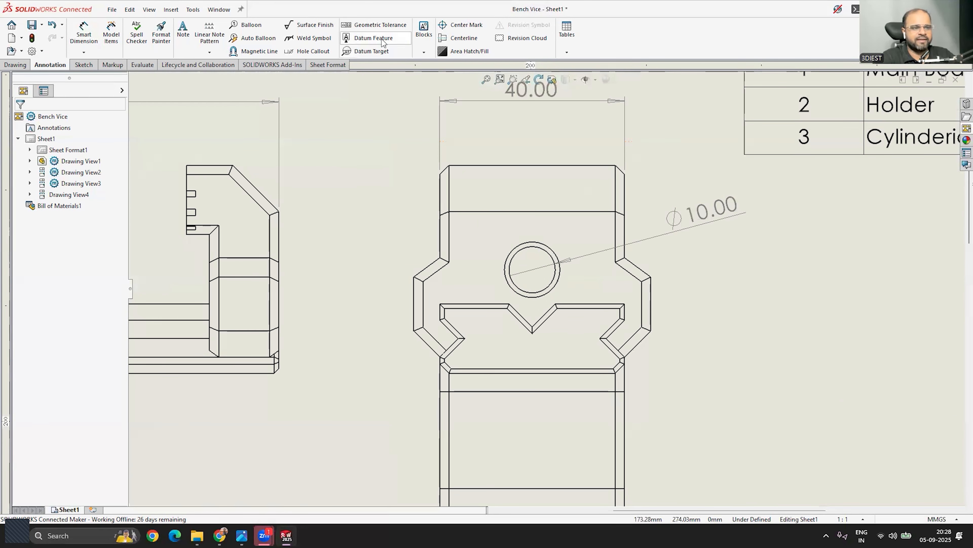
left_click(465, 27)
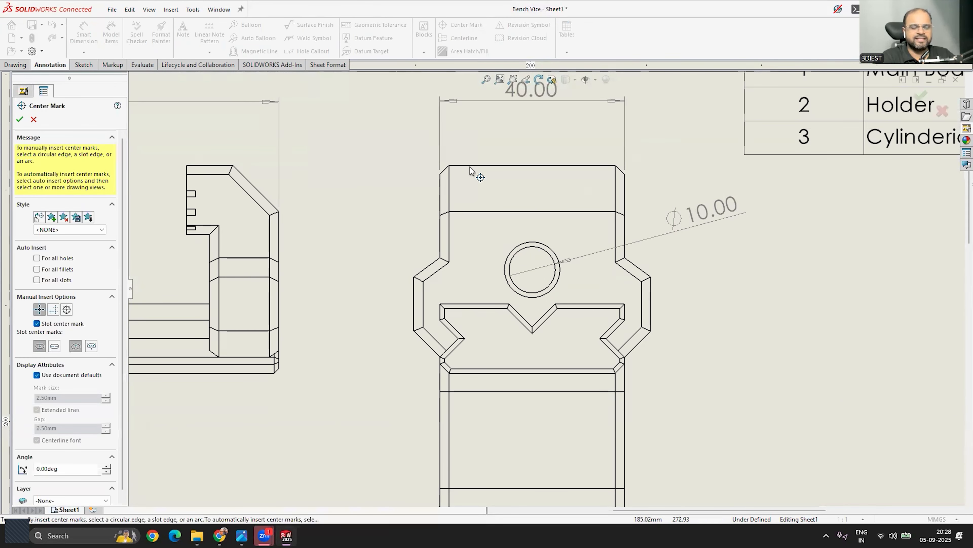
left_click(547, 246)
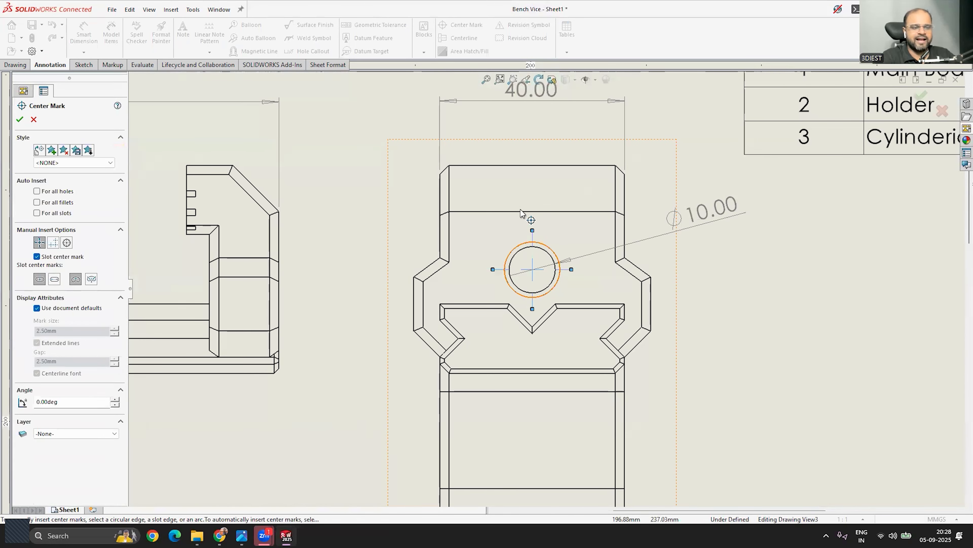
key("Escape")
Add a center mark to the circular hole in the top view.
scroll(564, 164, "up", 10)
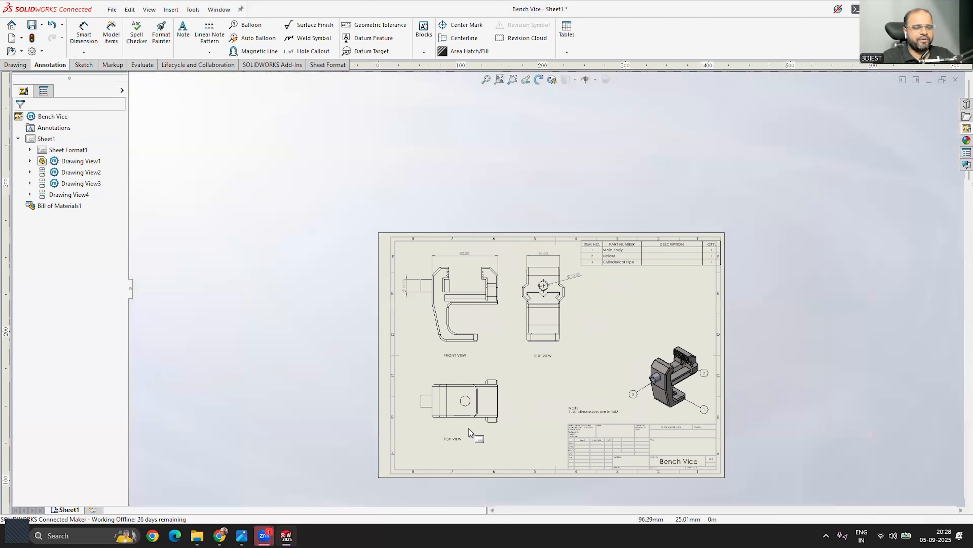
scroll(468, 429, "down", 5)
left_click(459, 27)
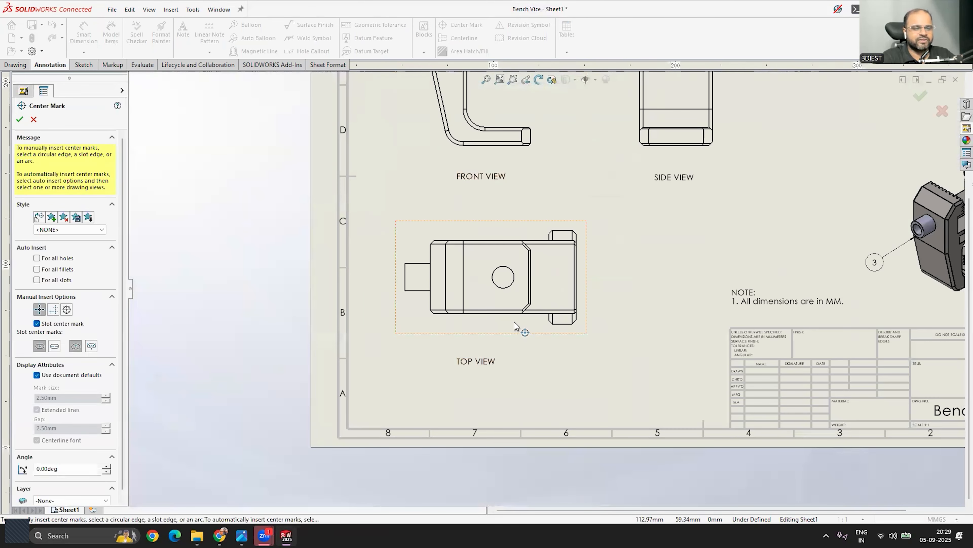
left_click(497, 283)
scroll(497, 283, "down", 3)
key("Escape")
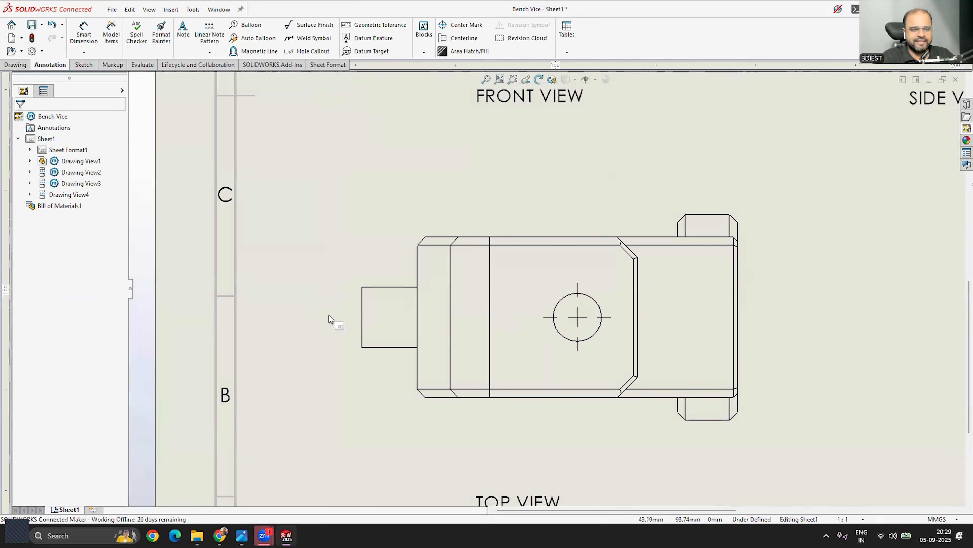
Add a horizontal centerline between the body's two long outer edges in the top view and extend it past the pipe's free end.
left_click(463, 38)
left_click(534, 236)
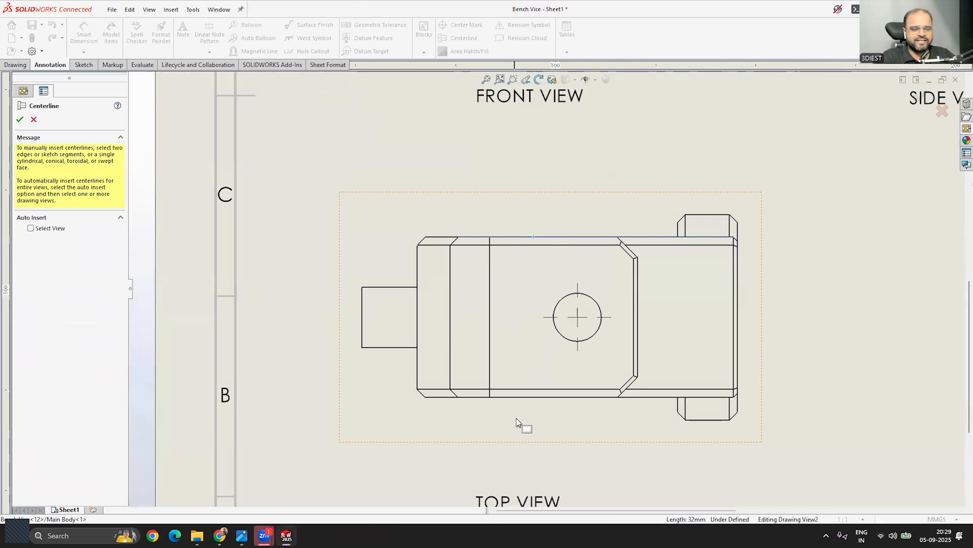
left_click(531, 399)
left_click(452, 318)
left_click_drag(450, 318, 411, 318)
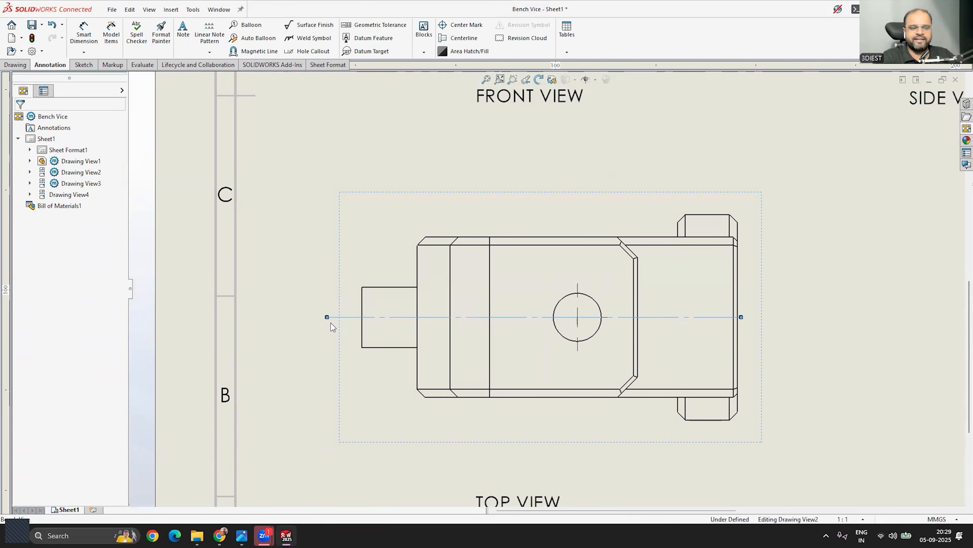
Dimension the radius of the body's outer lower corner arc in the front view, placing the text diagonally outside the corner.
scroll(466, 360, "down", 4)
scroll(383, 398, "up", 4)
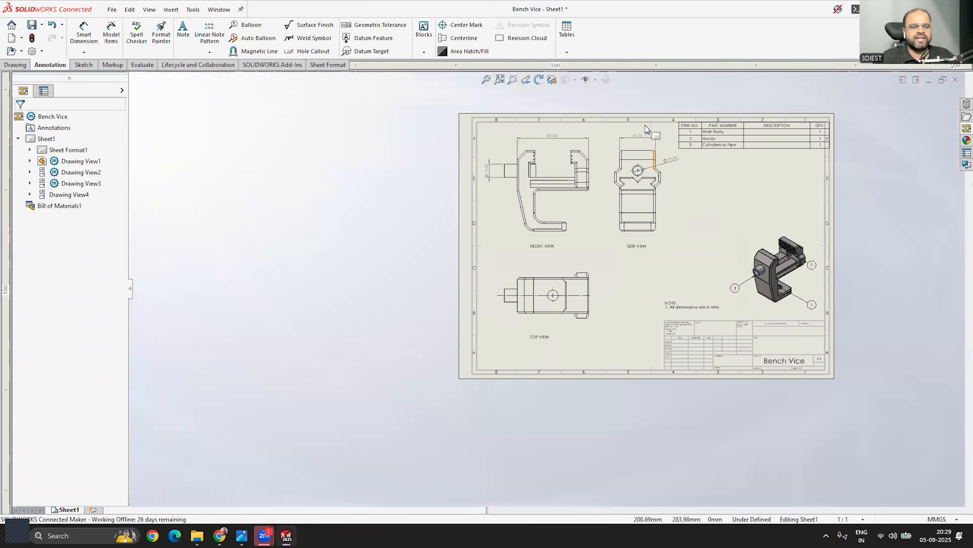
scroll(646, 124, "down", 3)
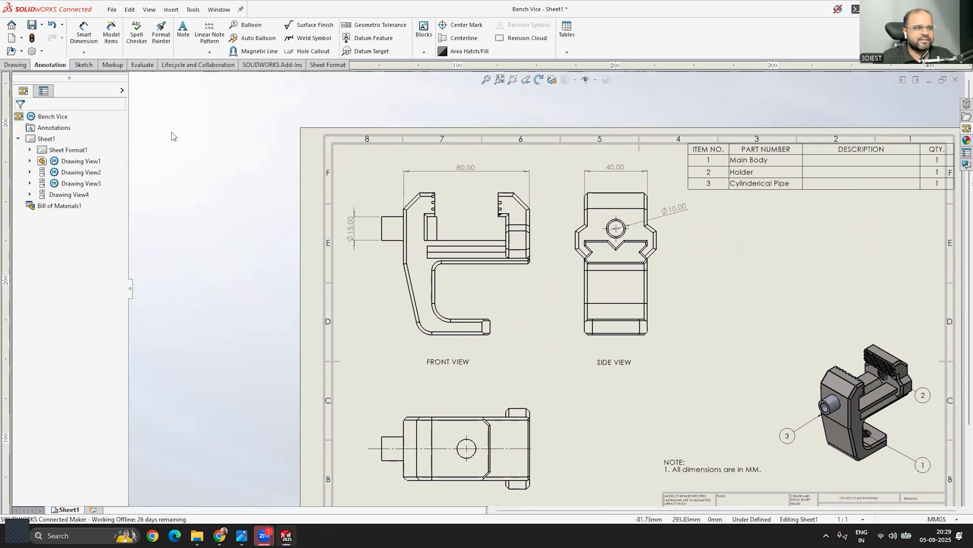
scroll(537, 283, "down", 1)
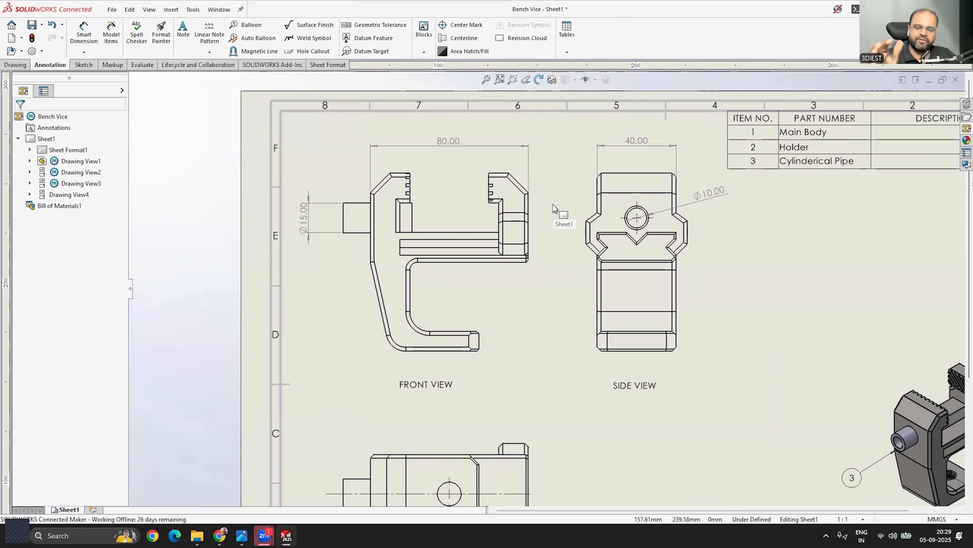
scroll(381, 285, "down", 1)
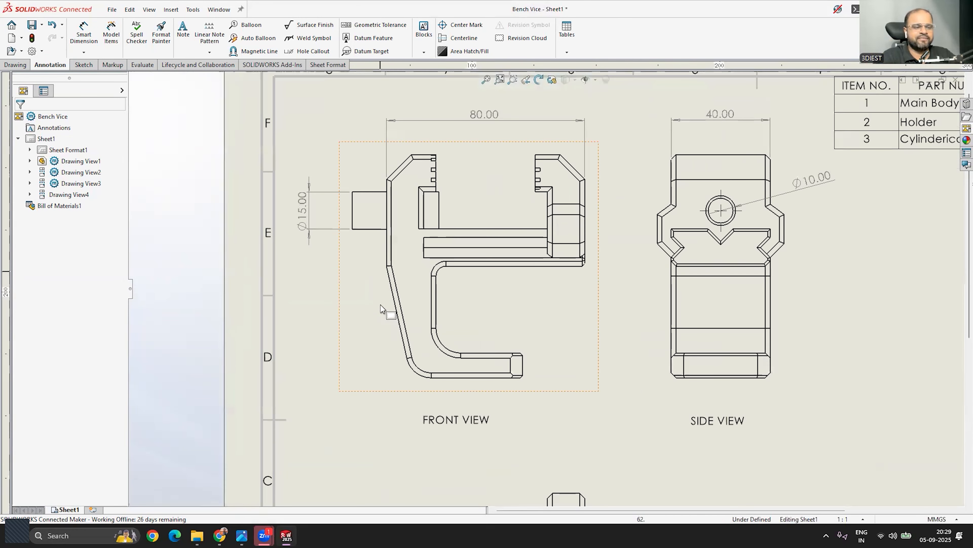
left_click(83, 40)
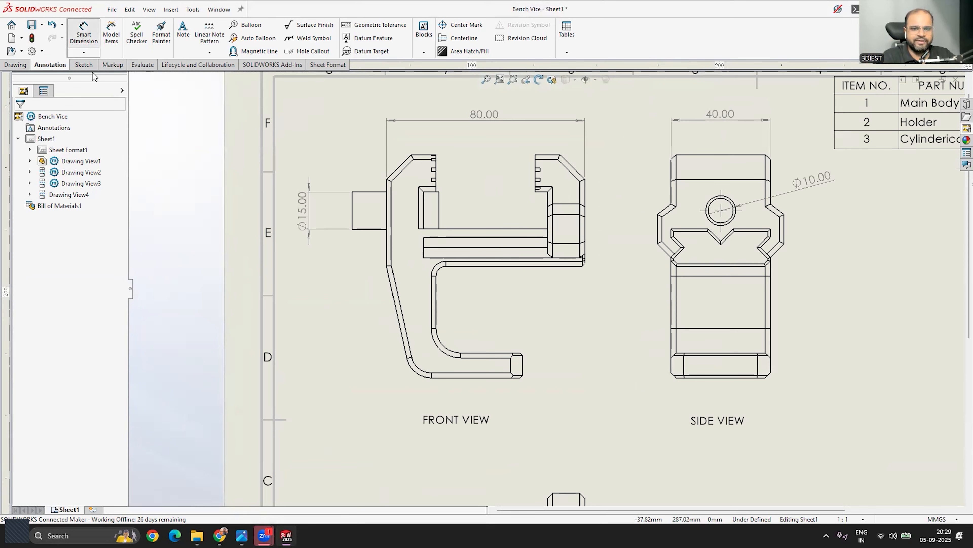
scroll(414, 429, "down", 2)
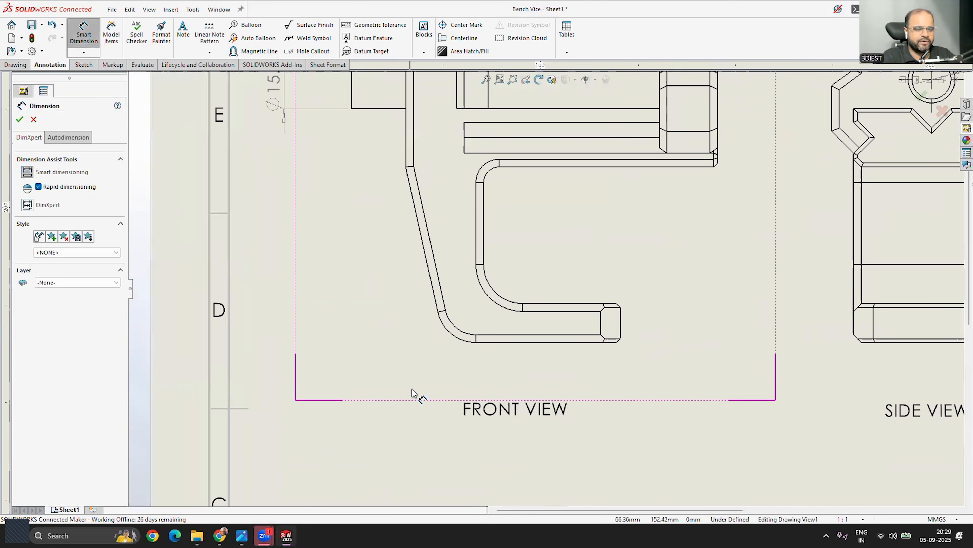
left_click(449, 335)
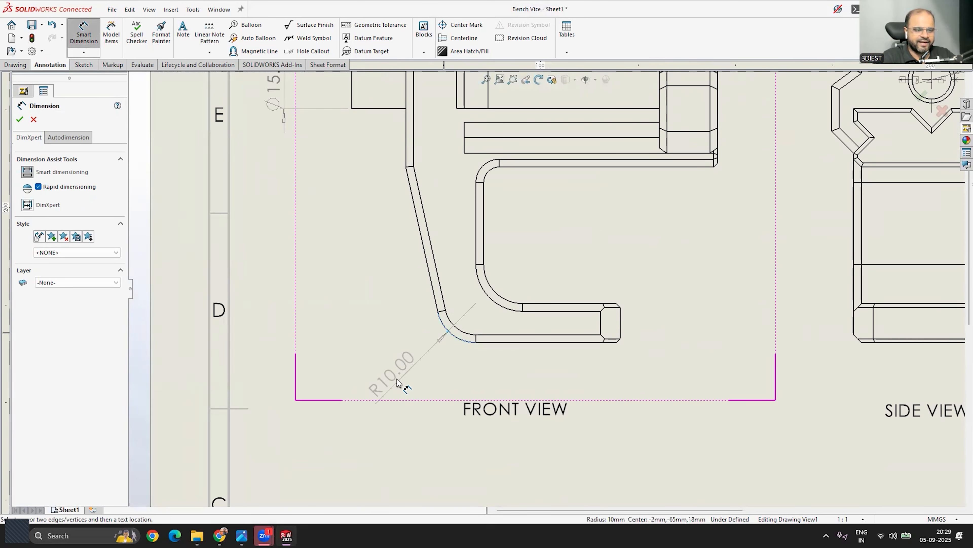
left_click(400, 384)
key("Escape")
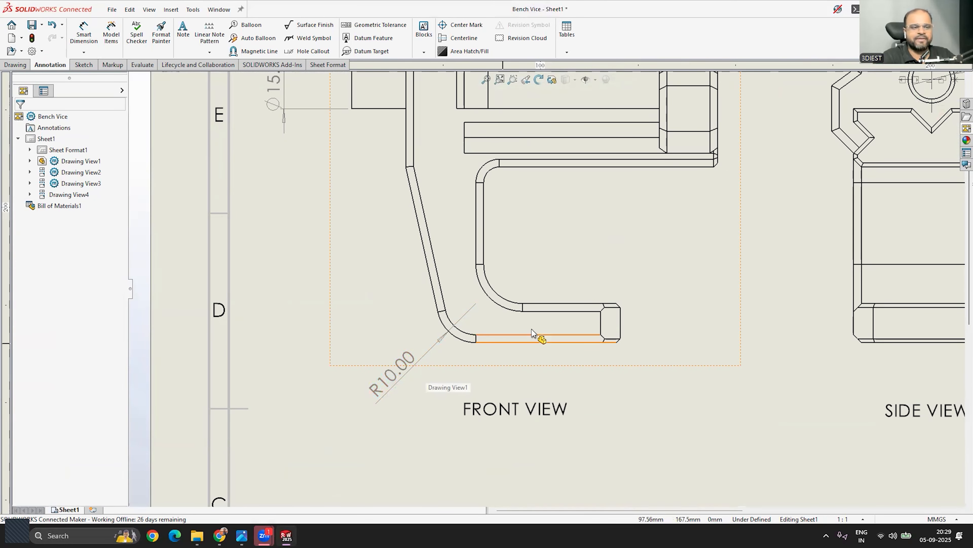
scroll(532, 328, "up", 5)
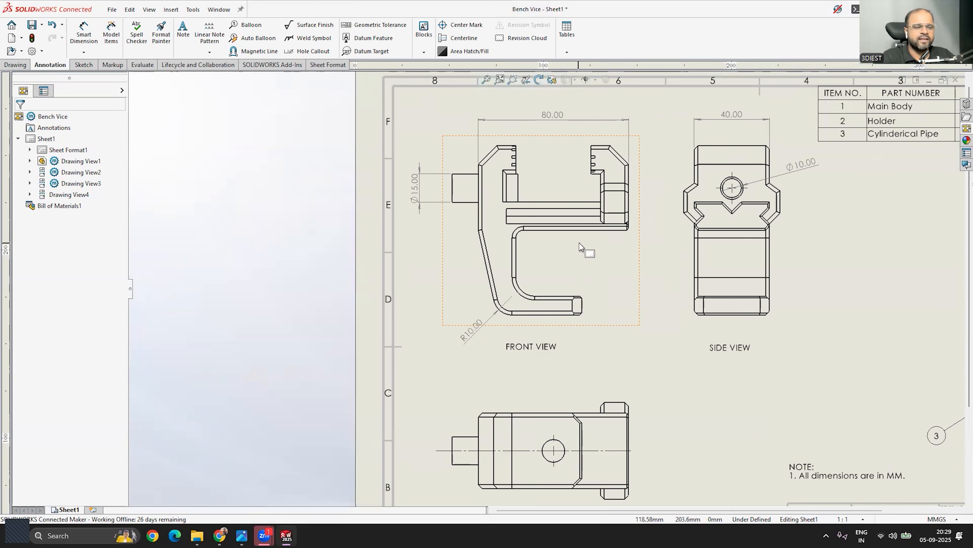
scroll(580, 242, "up", 2)
scroll(577, 209, "down", 3)
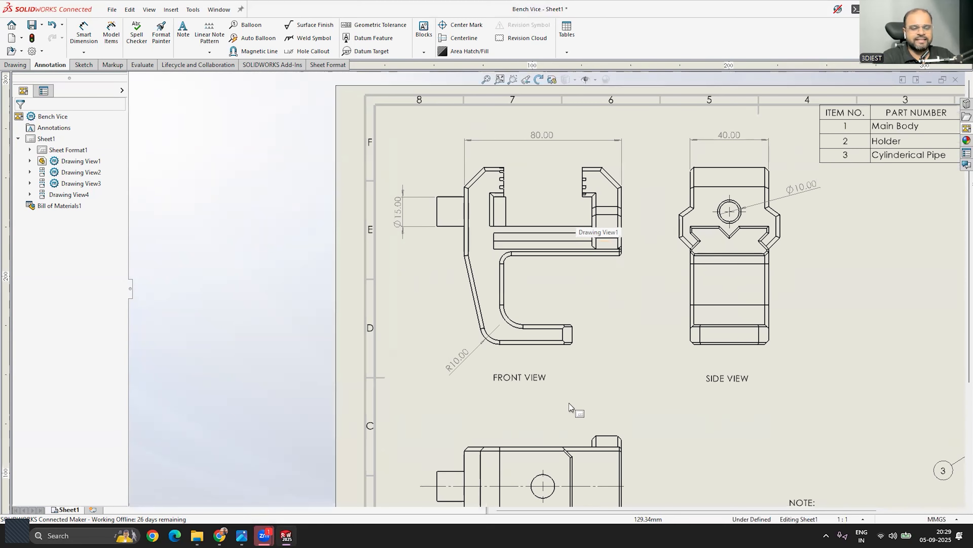
scroll(569, 403, "up", 3)
scroll(560, 368, "down", 6)
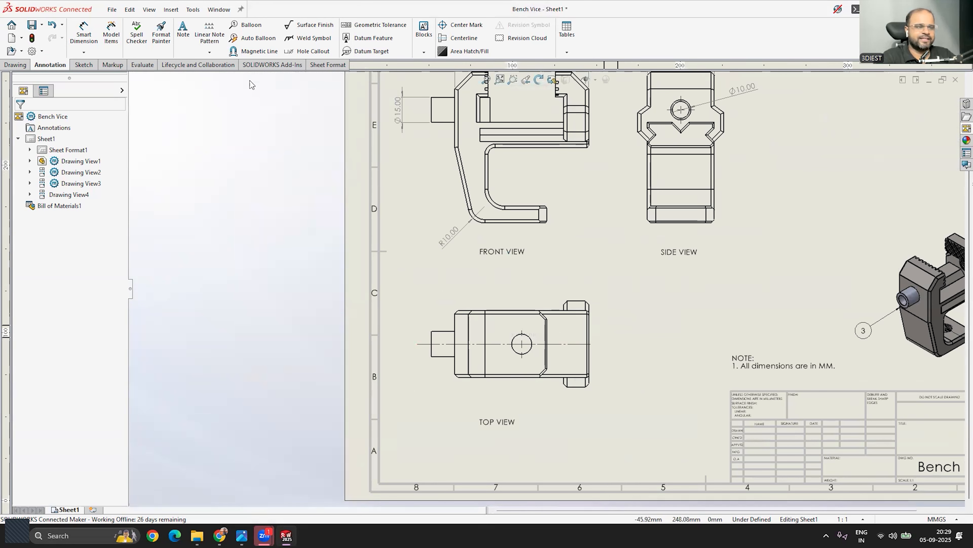
left_click(84, 33)
scroll(457, 334, "down", 4)
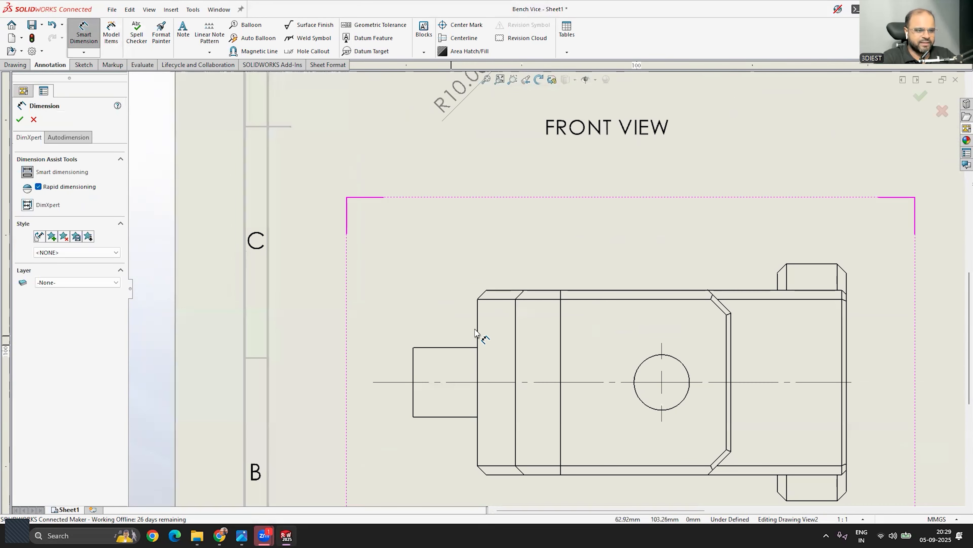
left_click(504, 294)
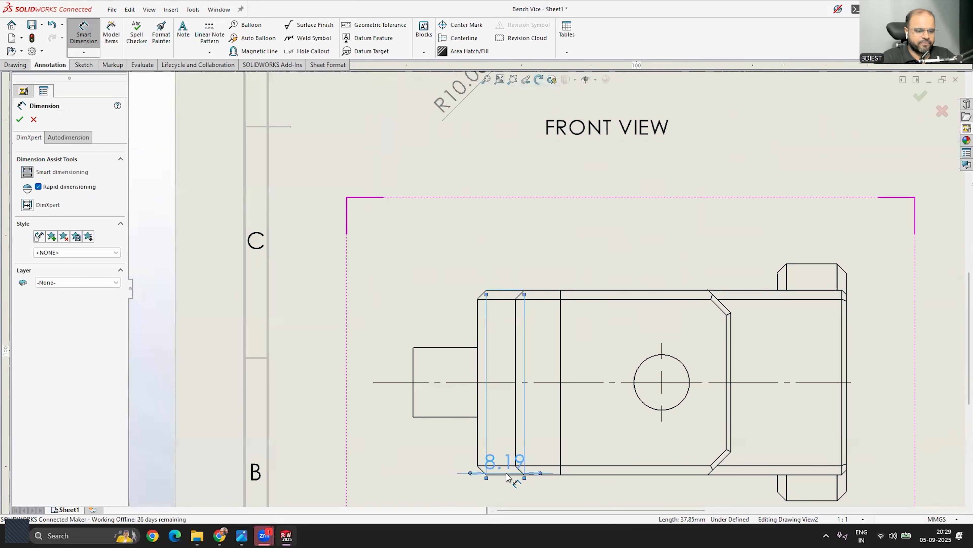
left_click(507, 478)
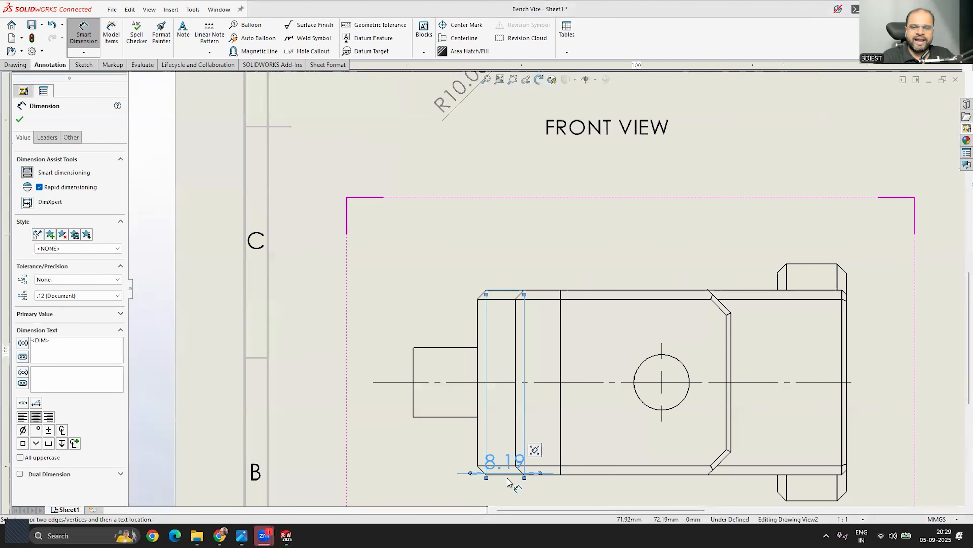
key("Escape")
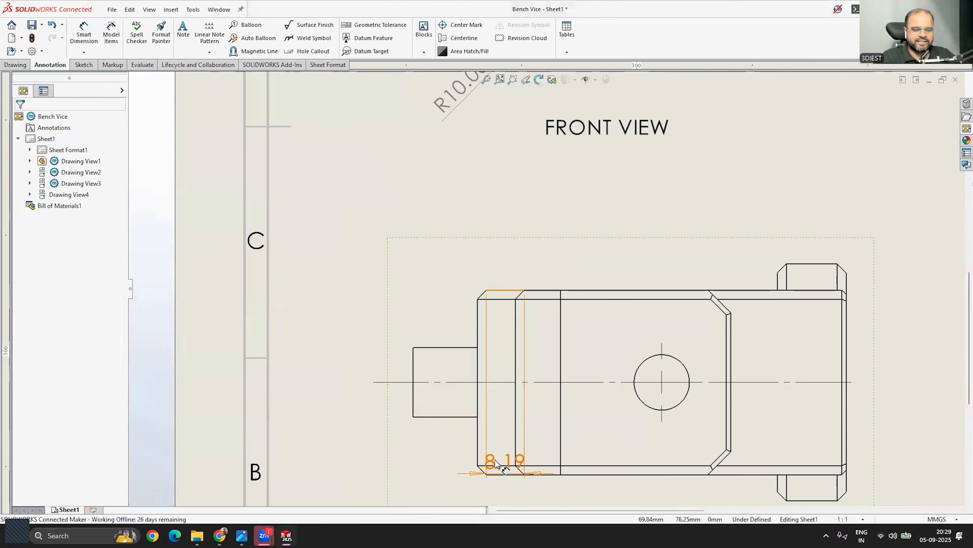
left_click(495, 460)
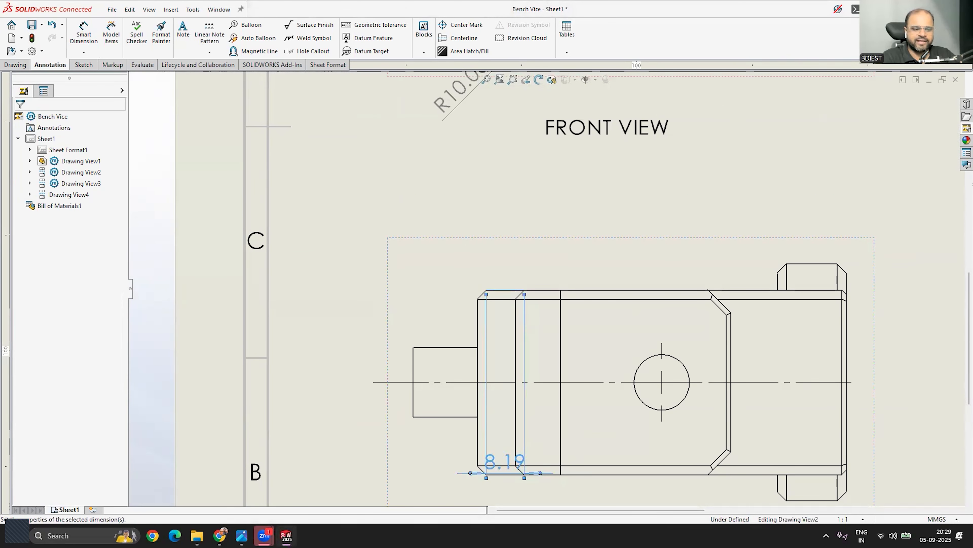
key("Delete")
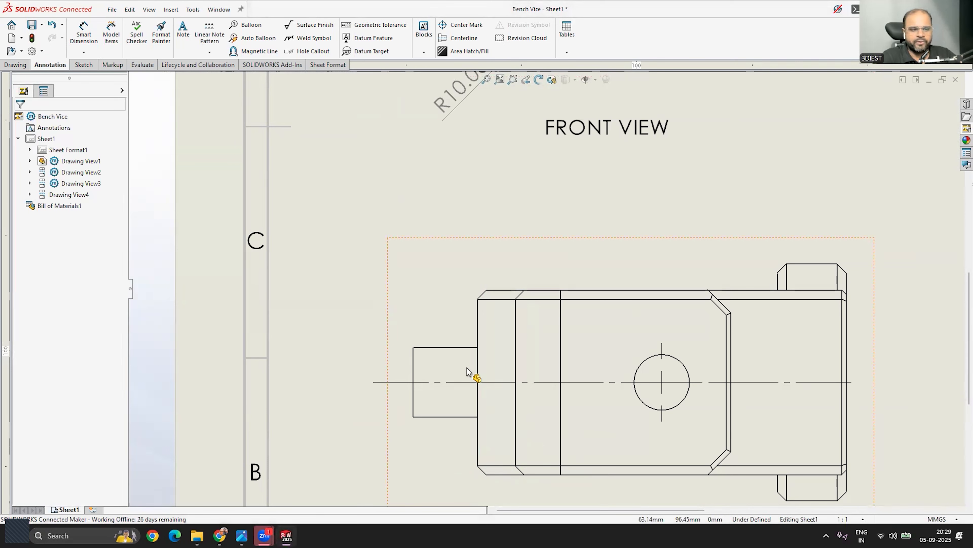
Dimension the body's width between its two long outer edges in the top view, placing it beyond the pipe's free end.
left_click(88, 37)
left_click(506, 292)
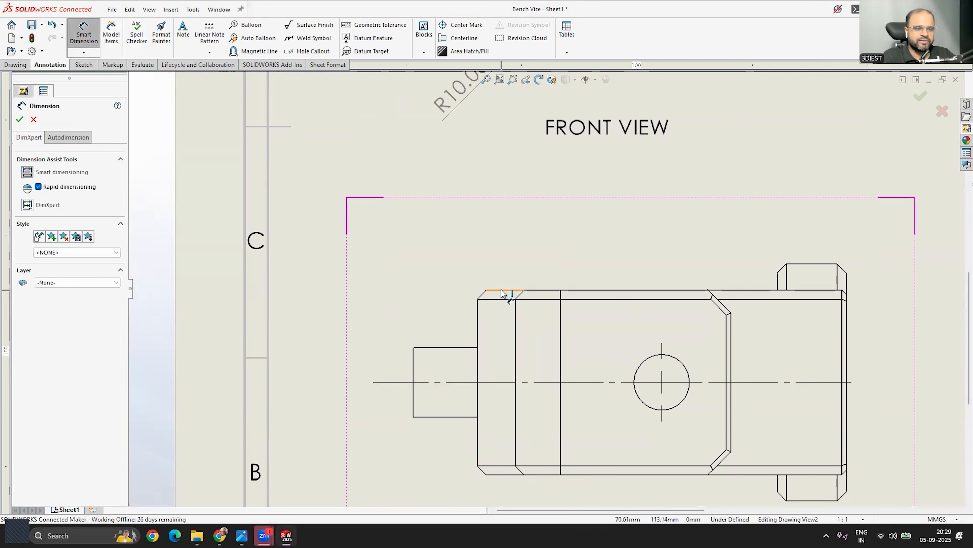
left_click(502, 475)
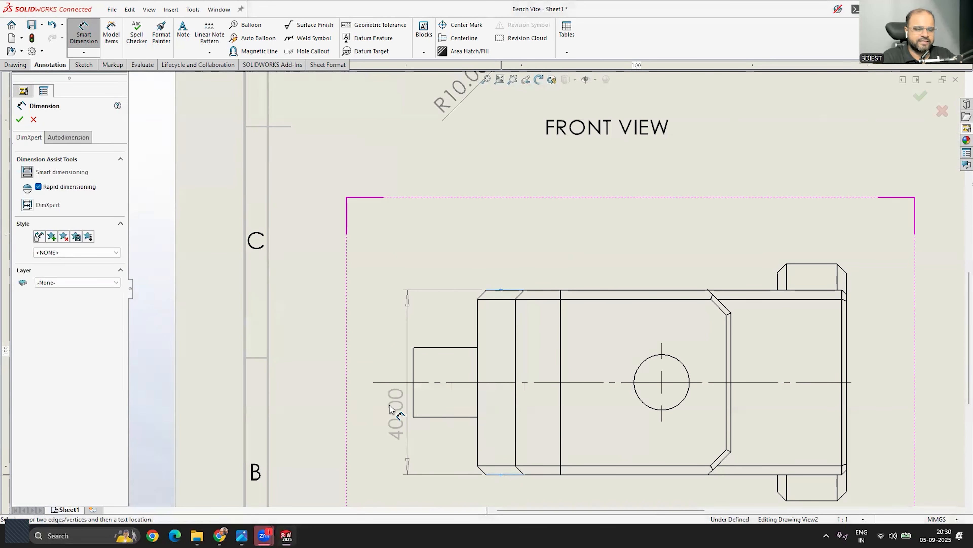
left_click(343, 380)
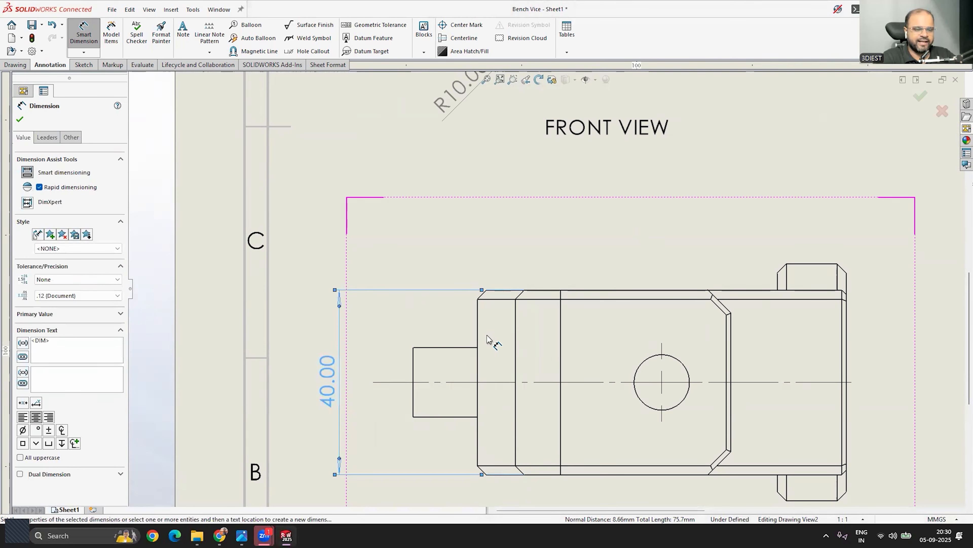
key("Escape")
Dimension the diameter of the circular hole in the top view, placing the text above the body outline.
scroll(492, 341, "up", 9)
scroll(715, 355, "down", 2)
scroll(483, 261, "down", 3)
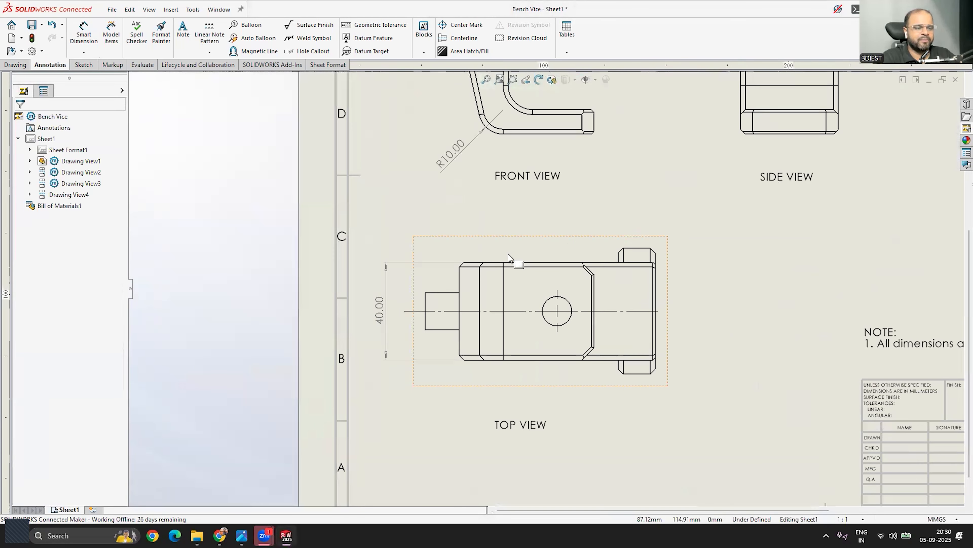
left_click(551, 303)
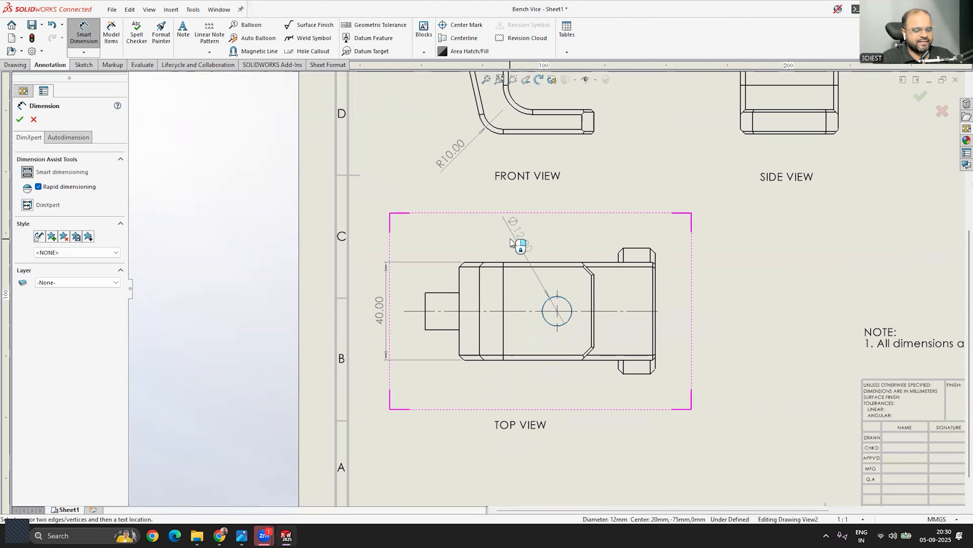
left_click(511, 236)
Examine the front, side, top and isometric views for dimensions that are still missing, and end dimensioning.
scroll(547, 288, "down", 5)
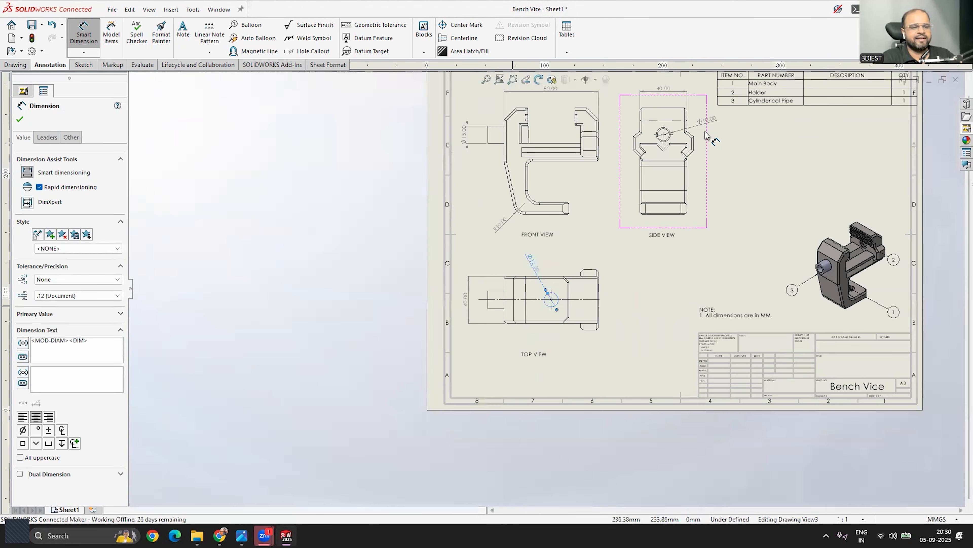
scroll(652, 161, "up", 2)
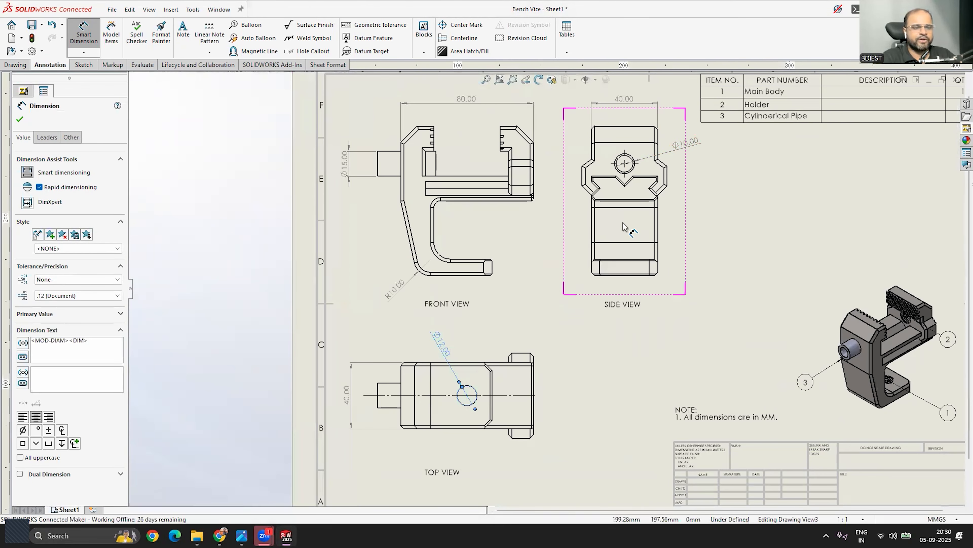
scroll(903, 320, "up", 3)
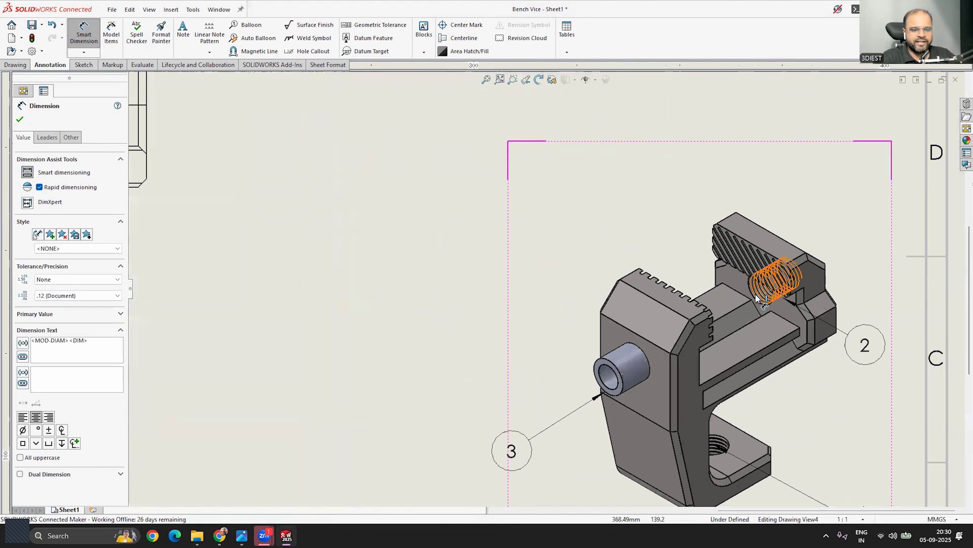
scroll(757, 284, "down", 5)
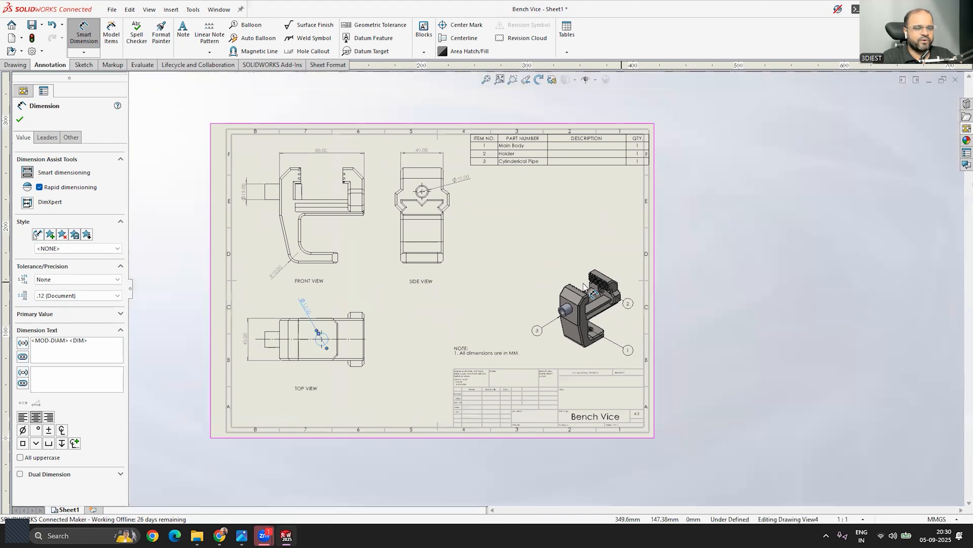
scroll(590, 291, "up", 2)
scroll(548, 288, "down", 1)
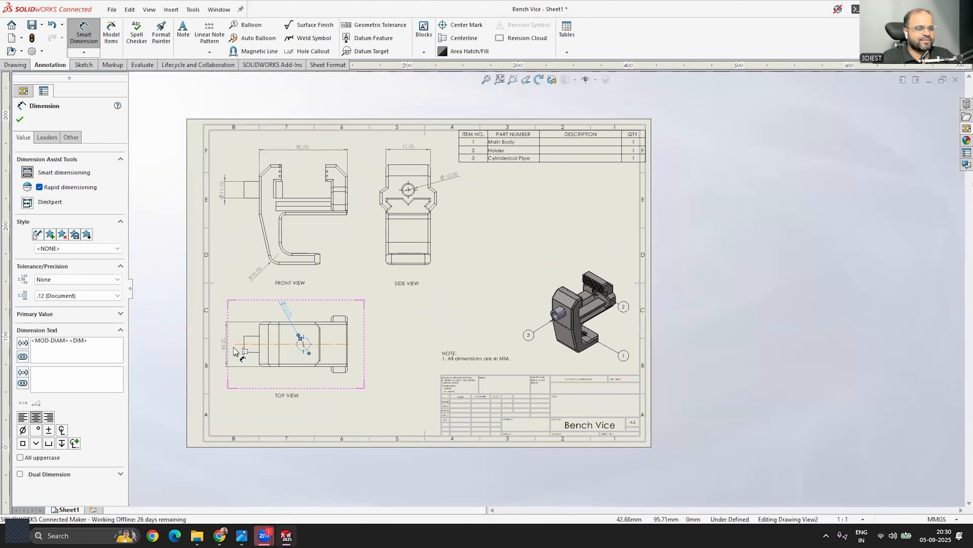
scroll(291, 215, "up", 3)
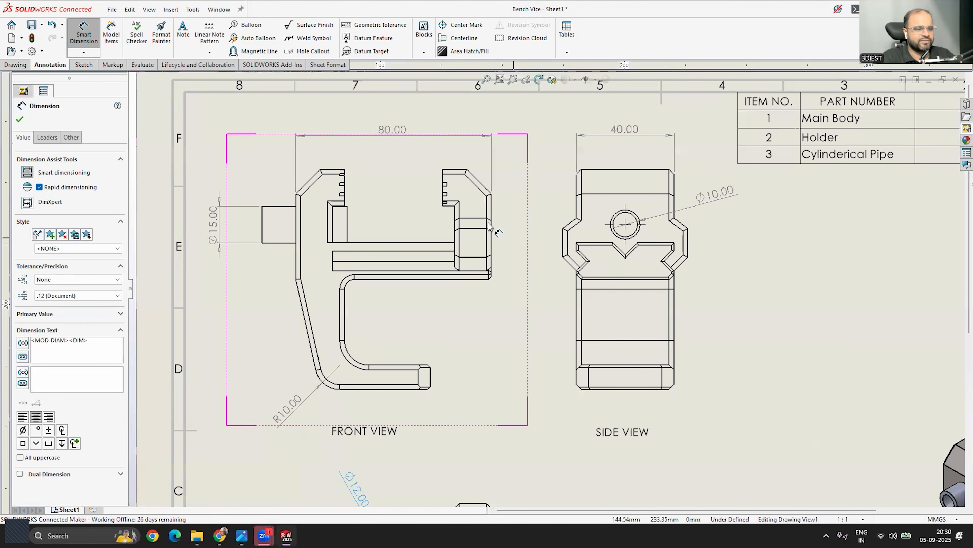
scroll(563, 256, "down", 2)
scroll(571, 257, "up", 4)
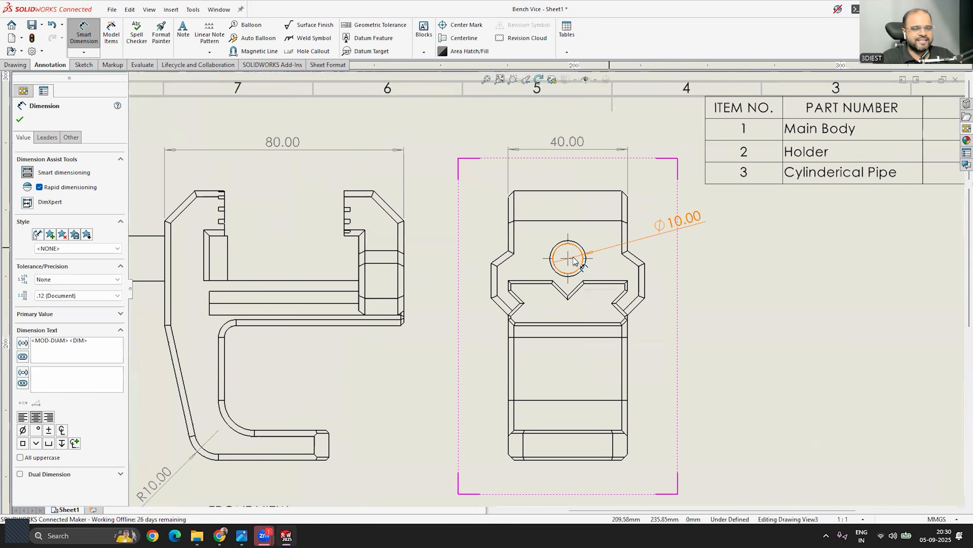
key("Escape")
Delete the diameter dimension of the pipe's inner circle from the side view.
scroll(441, 184, "down", 5)
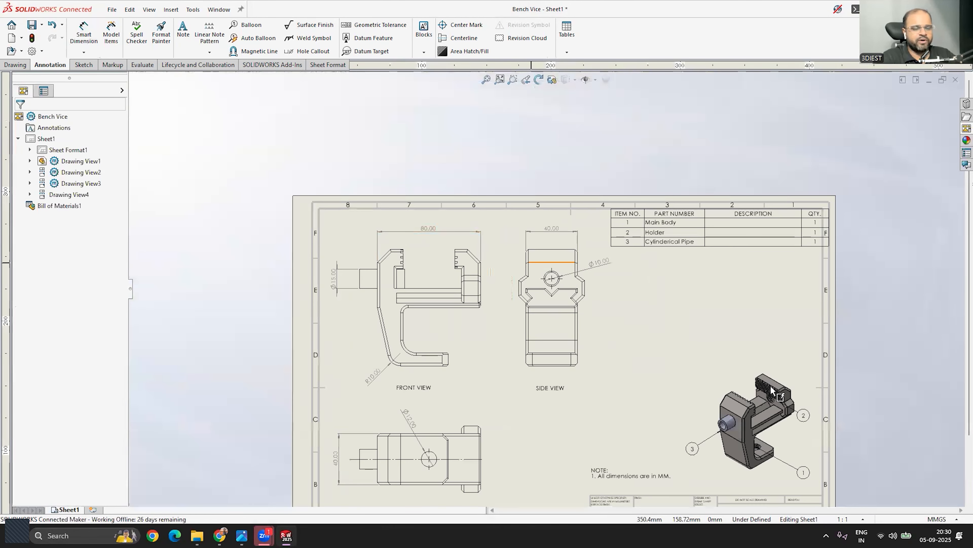
scroll(745, 398, "up", 5)
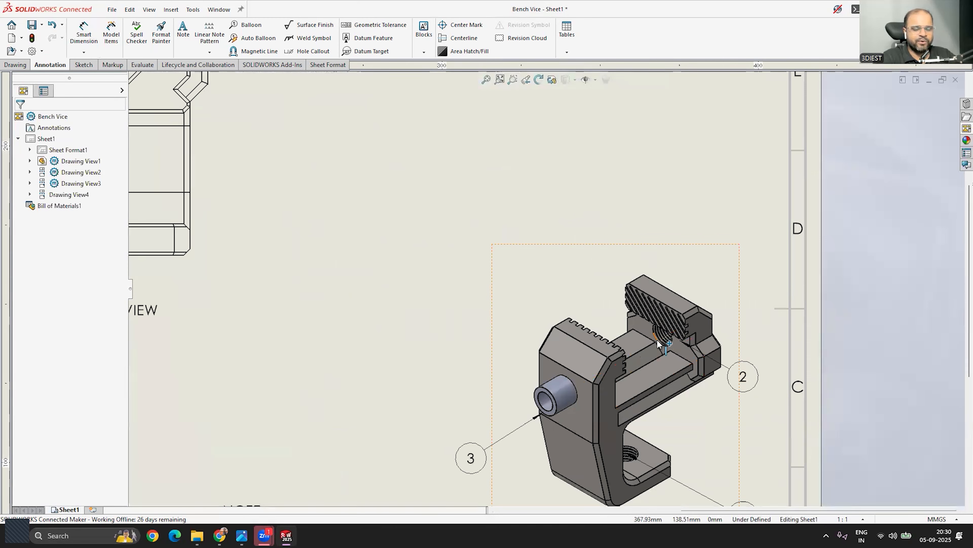
scroll(657, 337, "down", 1)
scroll(742, 371, "down", 5)
scroll(525, 276, "up", 6)
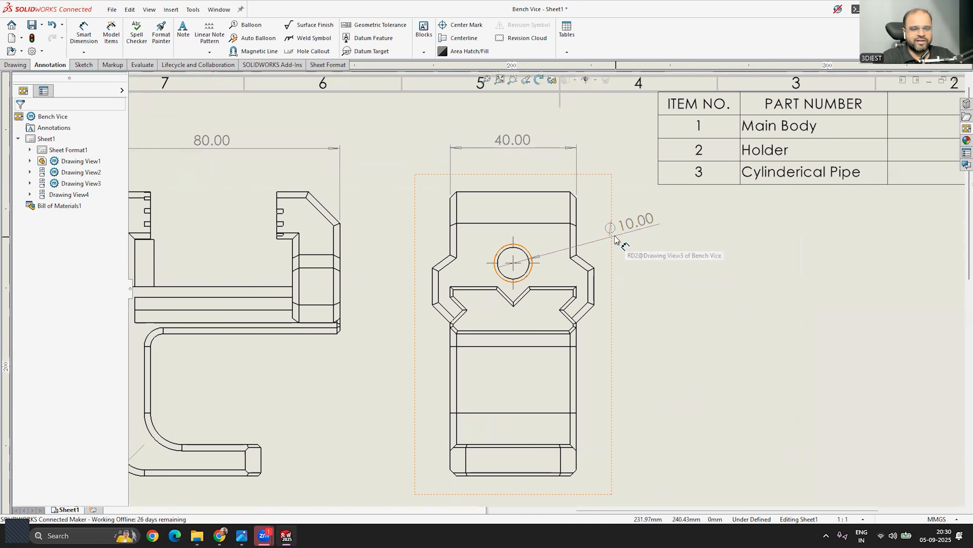
left_click(635, 230)
key("Delete")
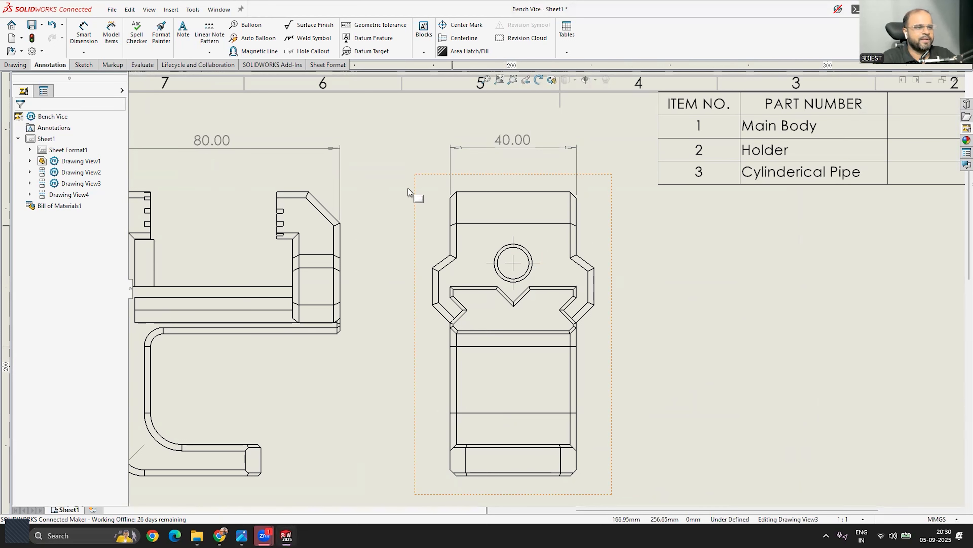
Add a hole callout to the pipe's inner circle in the side view, placing the text beside the body outline.
left_click(313, 53)
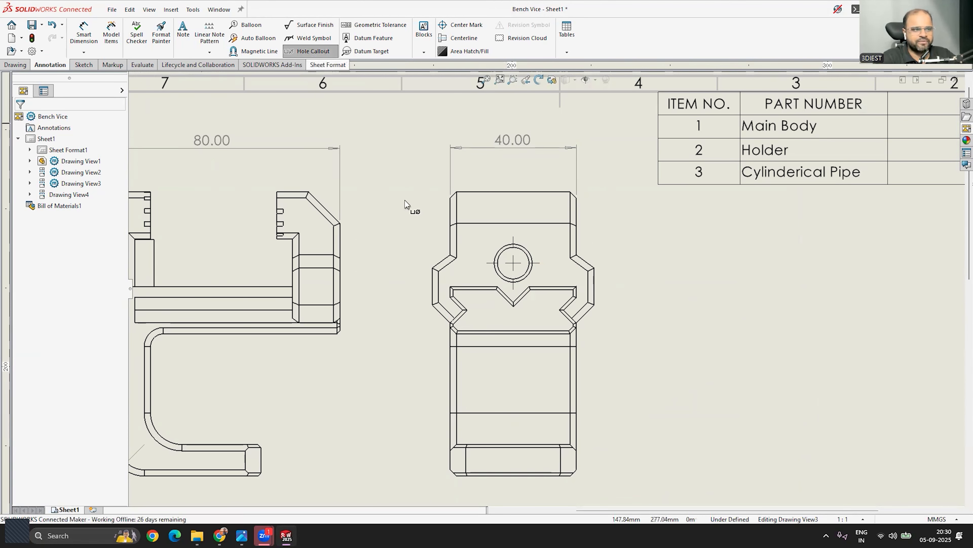
left_click(530, 268)
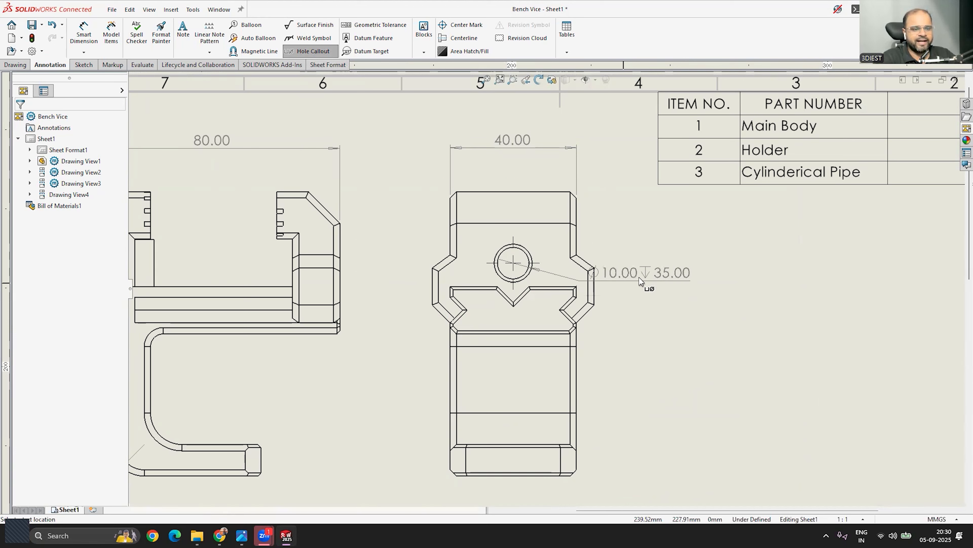
left_click(668, 289)
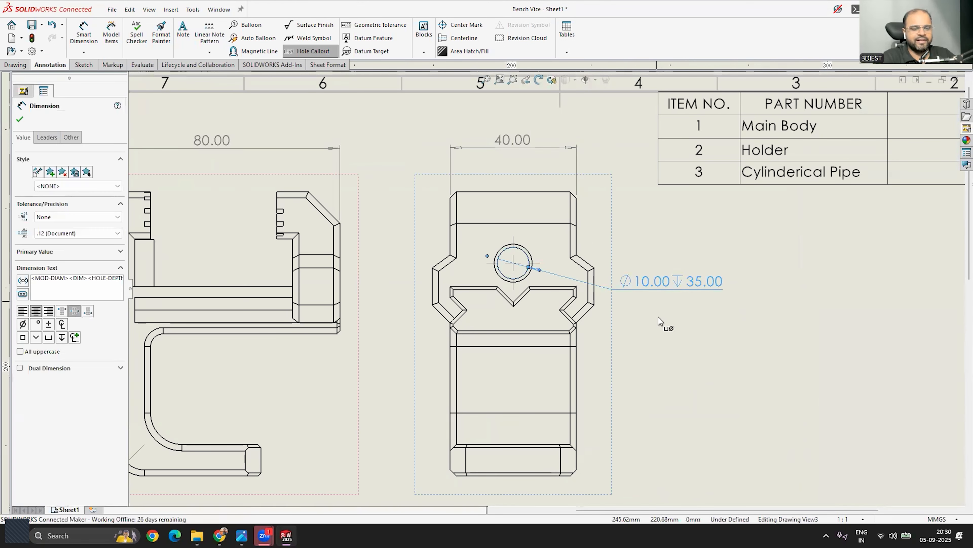
key("Escape")
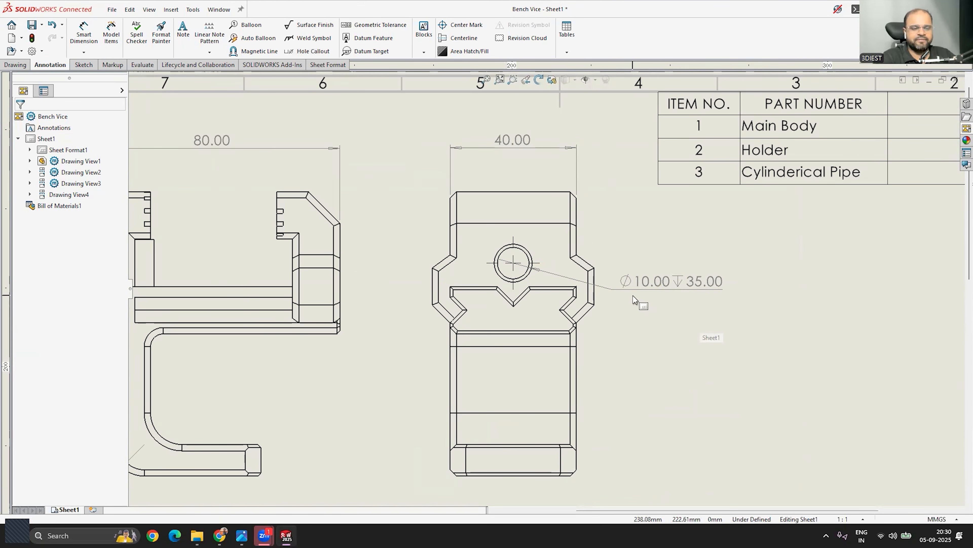
Examine the hole callout and the existing annotations across the front, side, top and isometric views.
scroll(652, 297, "down", 2)
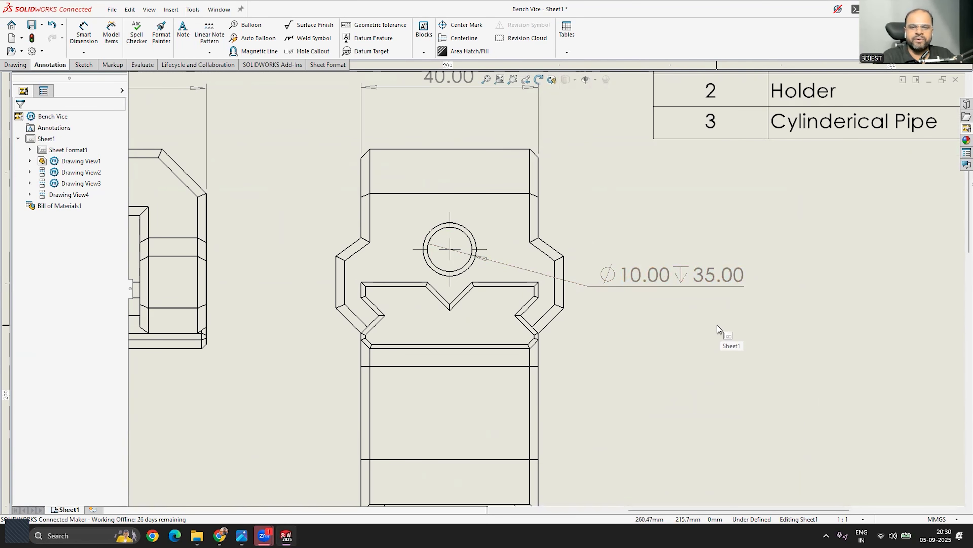
scroll(598, 288, "up", 3)
scroll(676, 242, "up", 3)
scroll(791, 323, "down", 4)
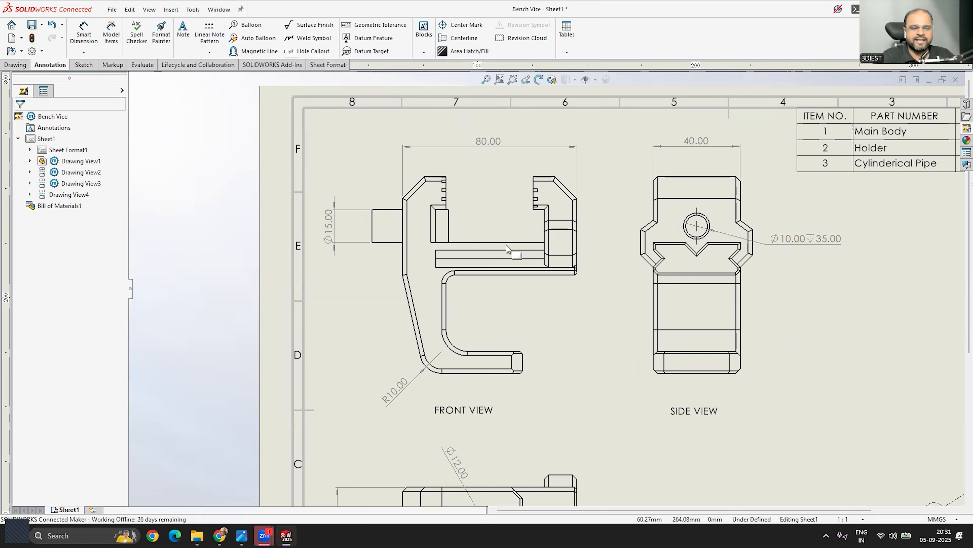
scroll(544, 287, "up", 6)
scroll(618, 329, "down", 3)
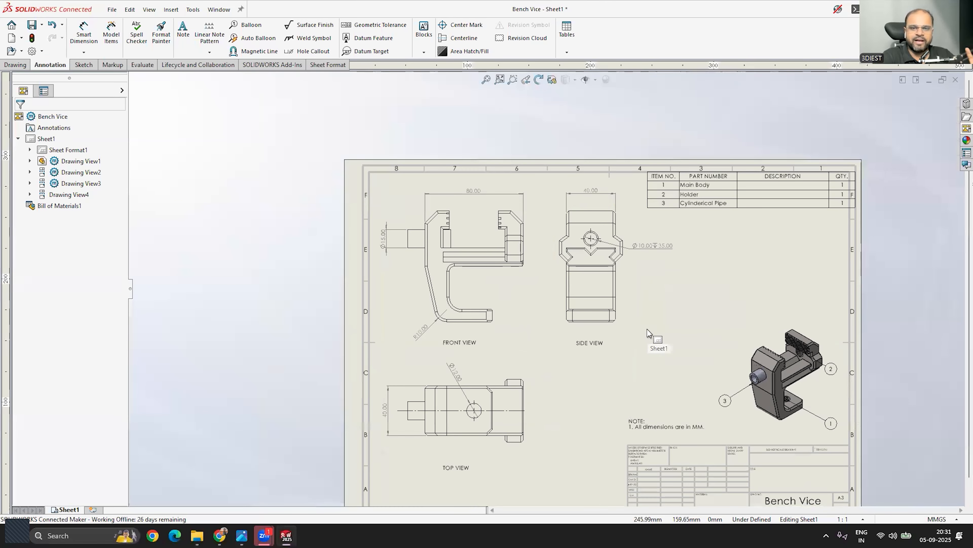
scroll(657, 315, "up", 2)
scroll(658, 315, "down", 3)
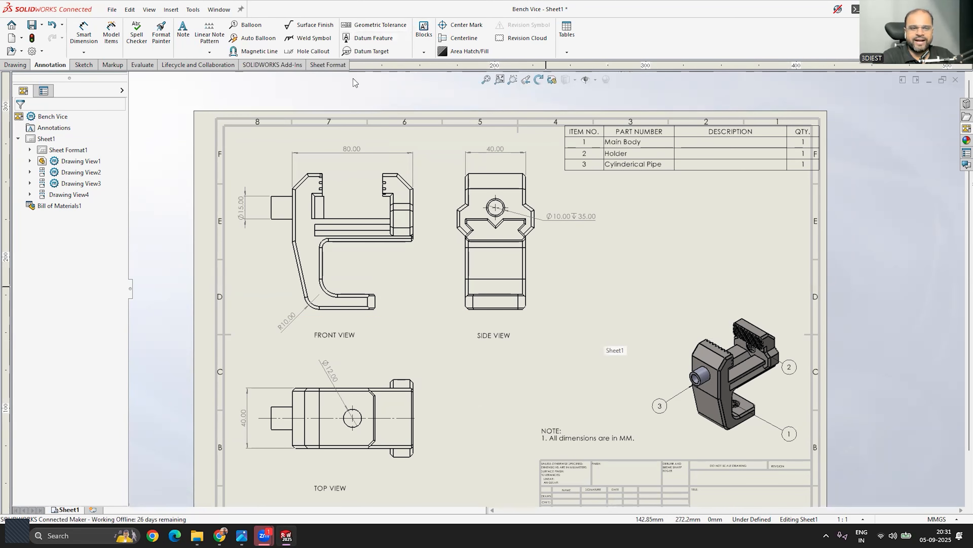
Attach a geometric tolerance frame with straightness 0.01 to the body's lowest edge in the side view, placing it just outside the outline.
left_click(381, 25)
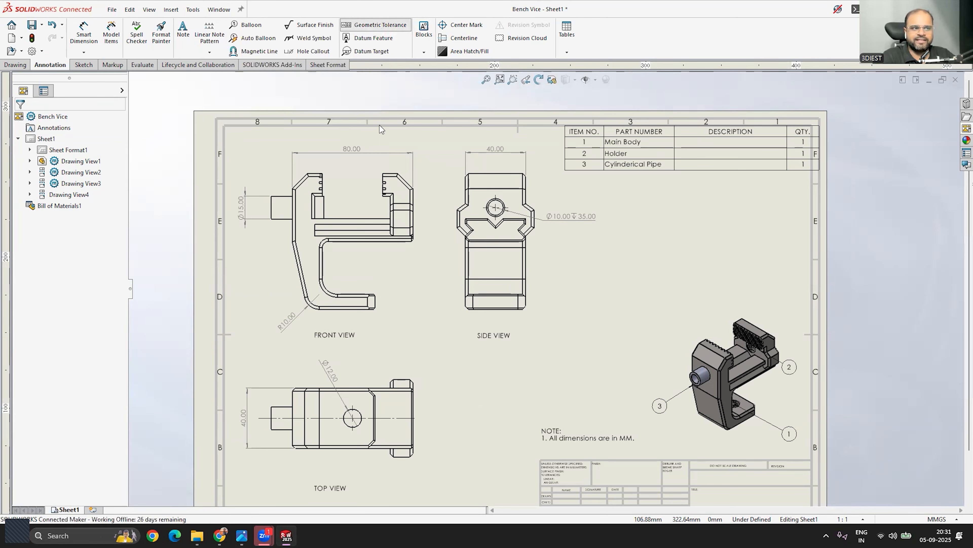
scroll(534, 295, "down", 4)
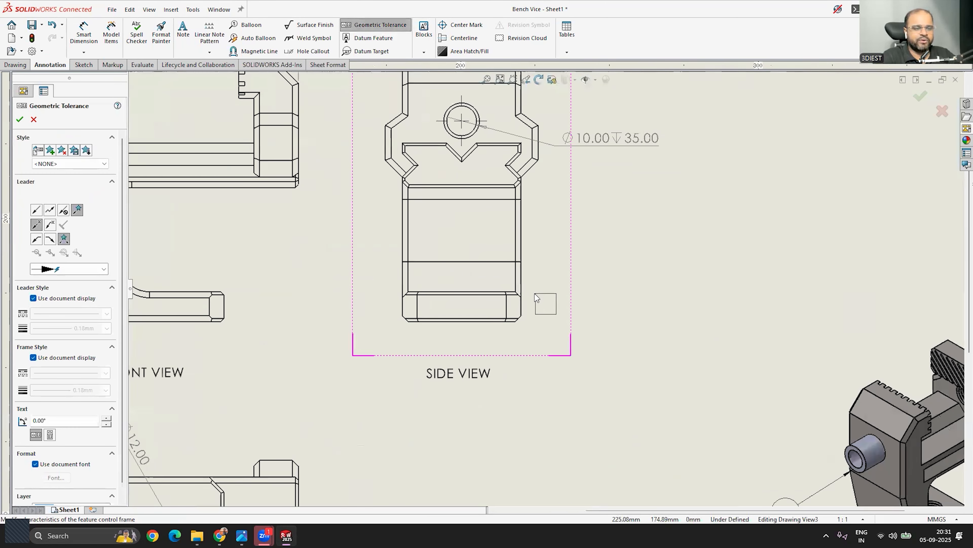
left_click(511, 322)
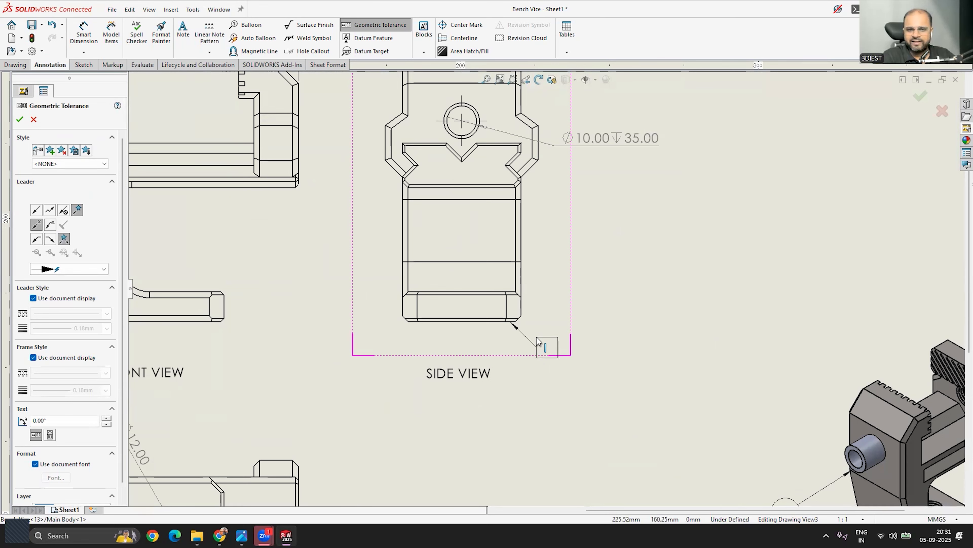
left_click(542, 338)
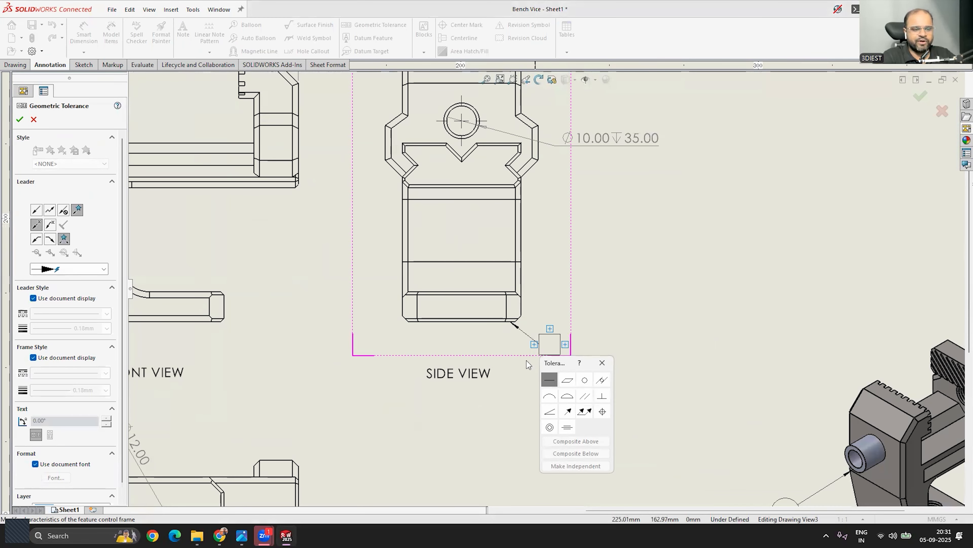
left_click(550, 381)
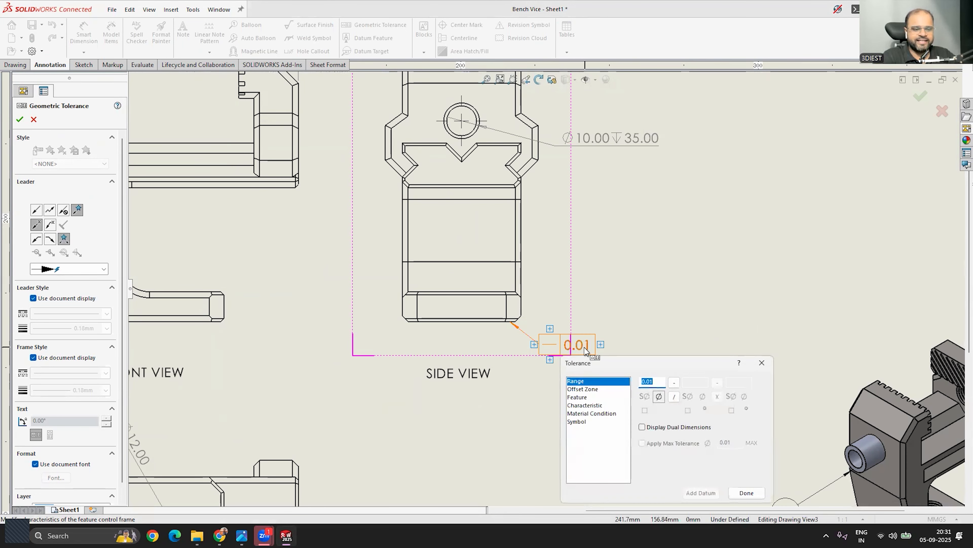
left_click(746, 493)
key("Escape")
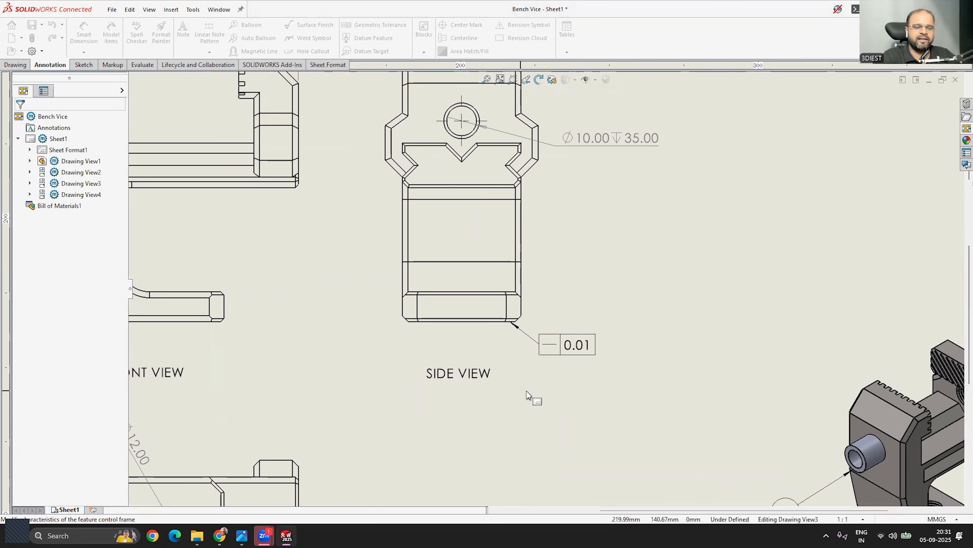
Extend the straightness tolerance frame with a parallelism indicator that uses the arrow border type.
scroll(528, 398, "down", 3)
left_click(617, 309)
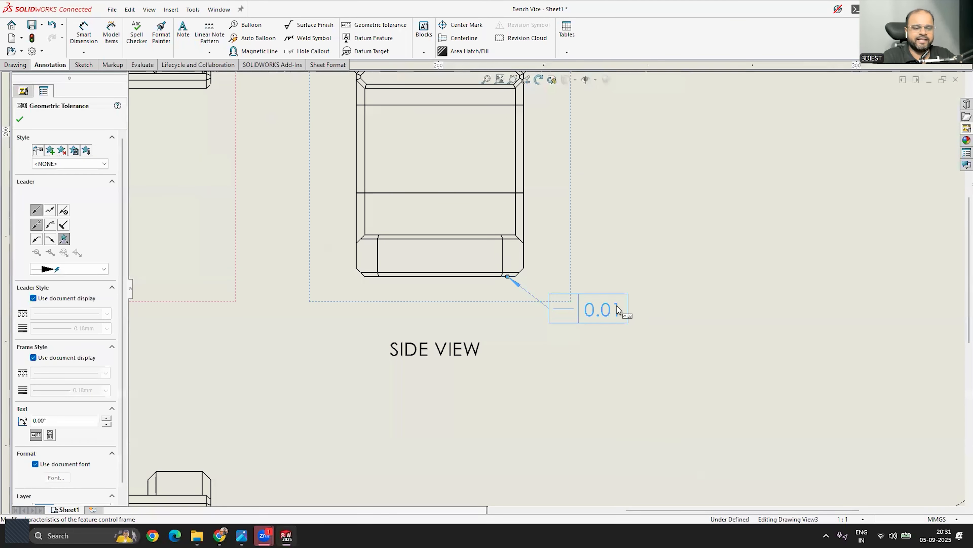
scroll(91, 315, "down", 1)
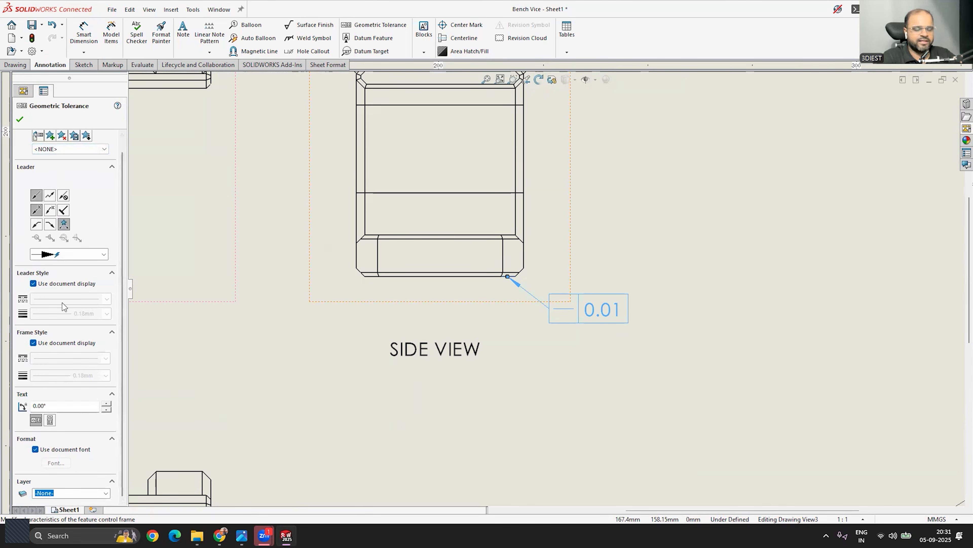
key("Escape")
left_click(614, 314)
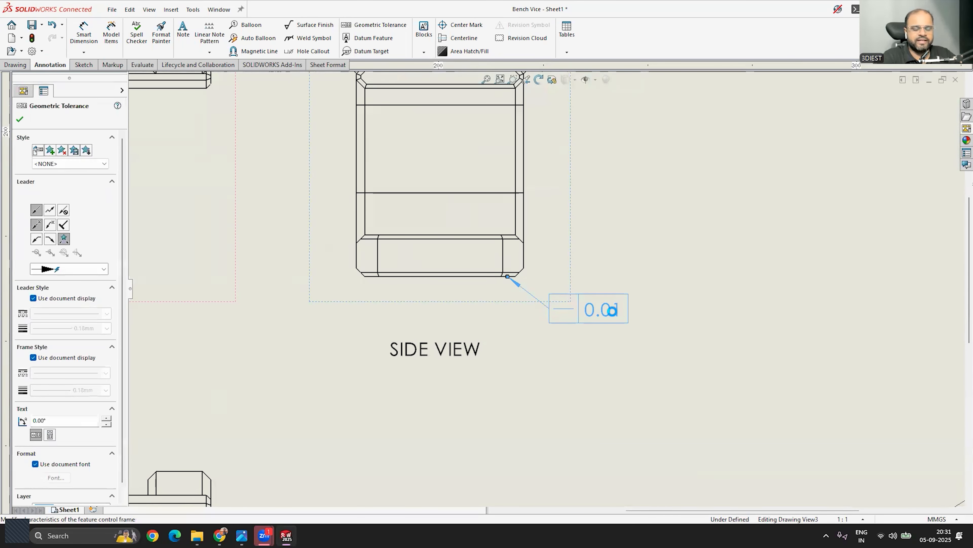
left_click(633, 309)
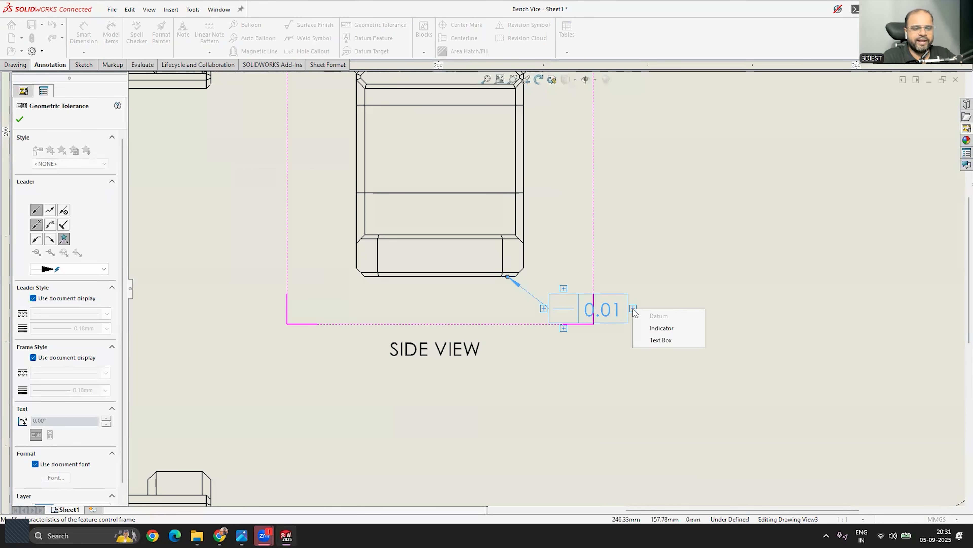
left_click(659, 329)
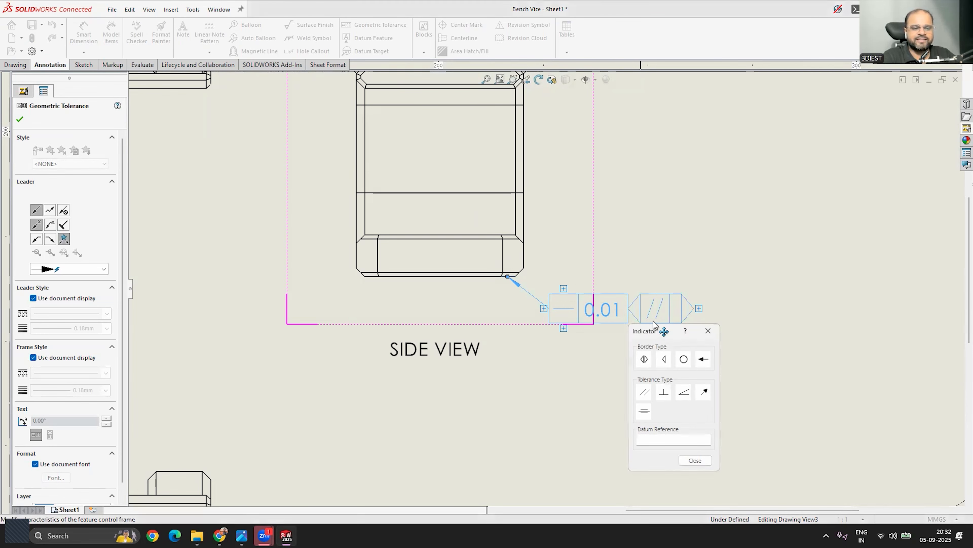
left_click(748, 298)
scroll(658, 316, "up", 5)
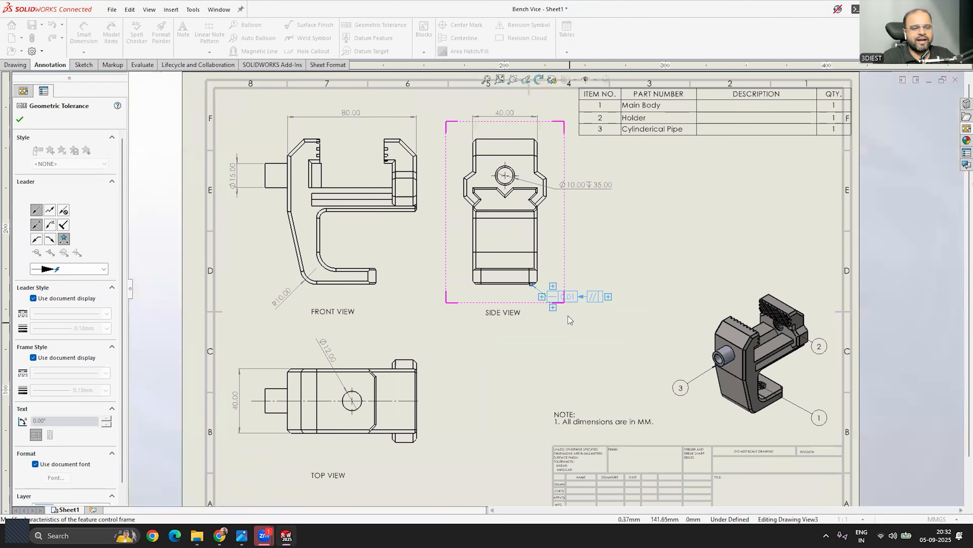
scroll(513, 277, "down", 3)
left_click(603, 338)
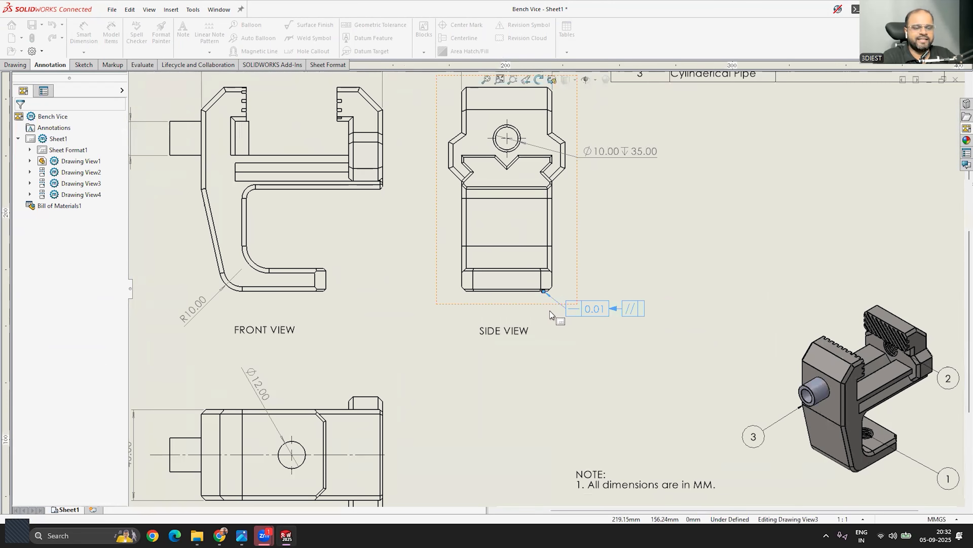
Attach datum feature A to the holder's end edge in the top view, on the side opposite the pipe.
scroll(549, 311, "down", 2)
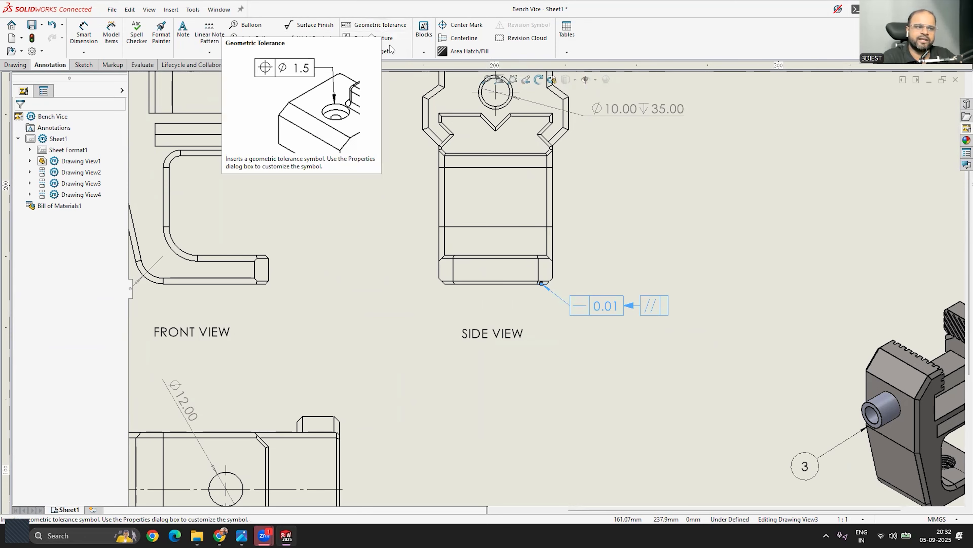
scroll(546, 288, "up", 3)
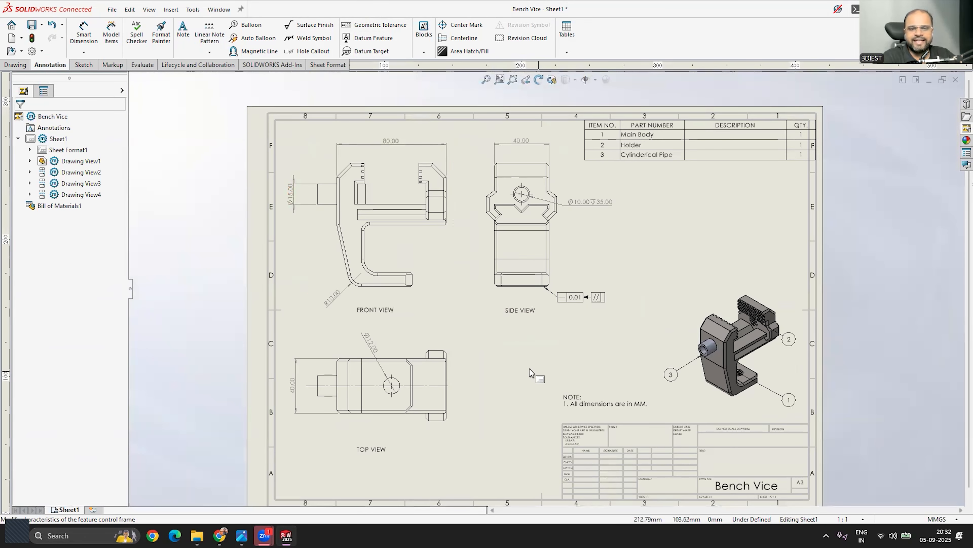
scroll(370, 403, "down", 2)
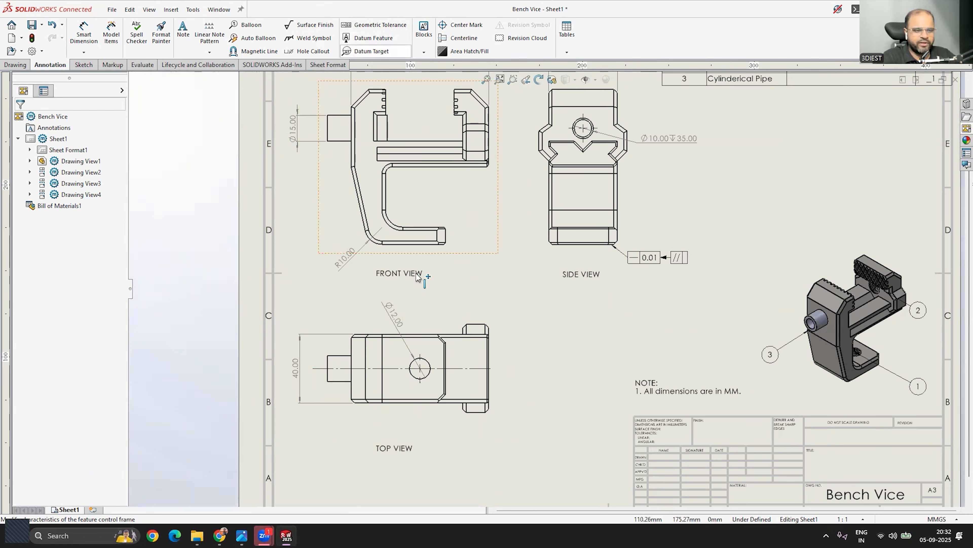
scroll(492, 372, "down", 2)
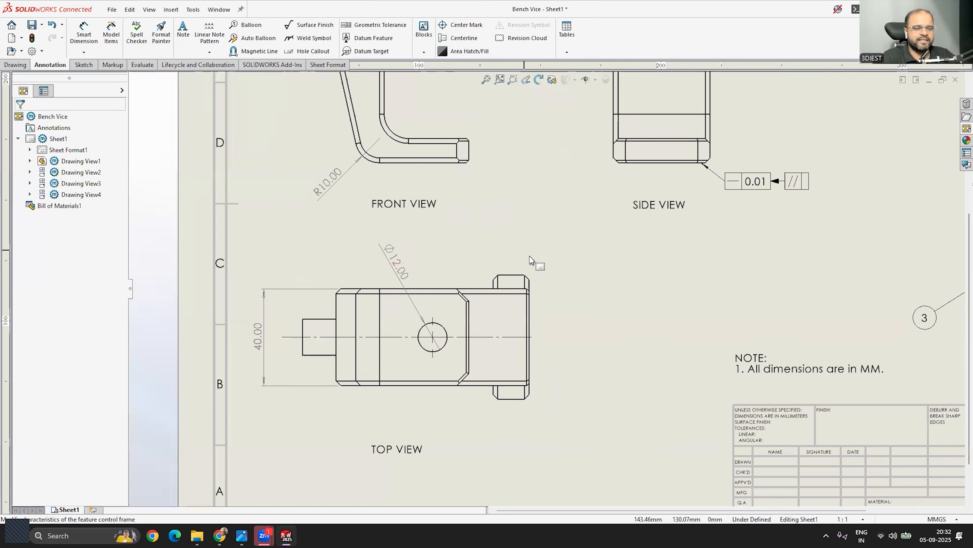
scroll(530, 255, "down", 2)
left_click(525, 291)
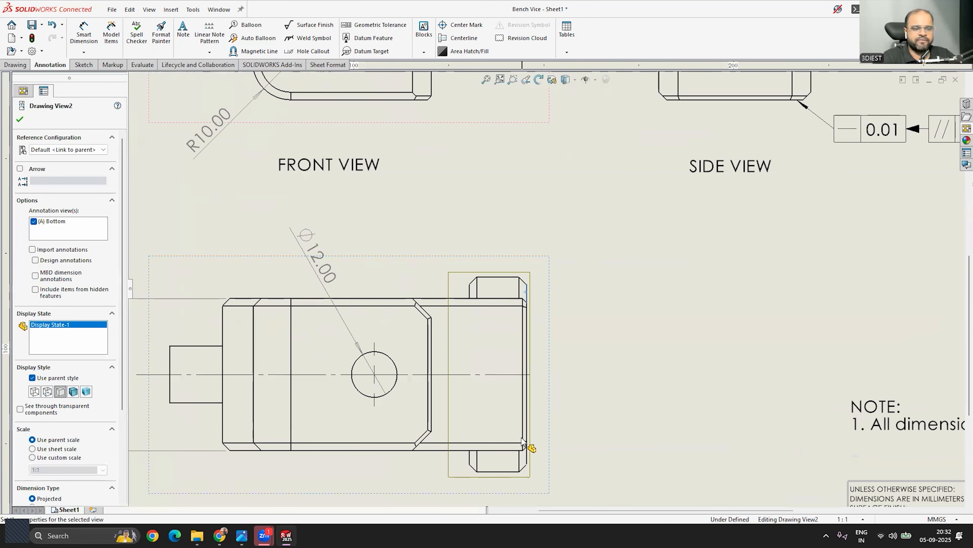
left_click(547, 223)
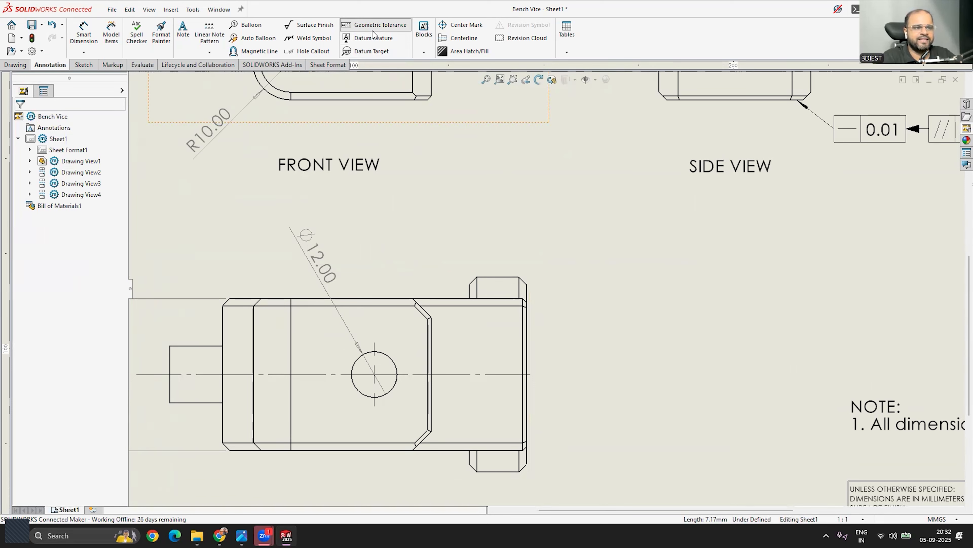
left_click(370, 43)
left_click(531, 342)
left_click(566, 255)
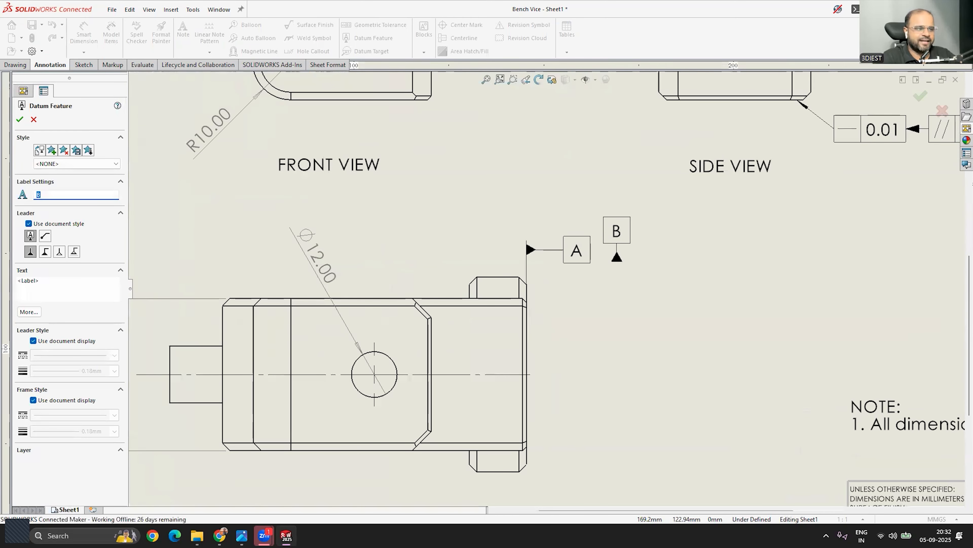
left_click(20, 120)
scroll(584, 277, "up", 5)
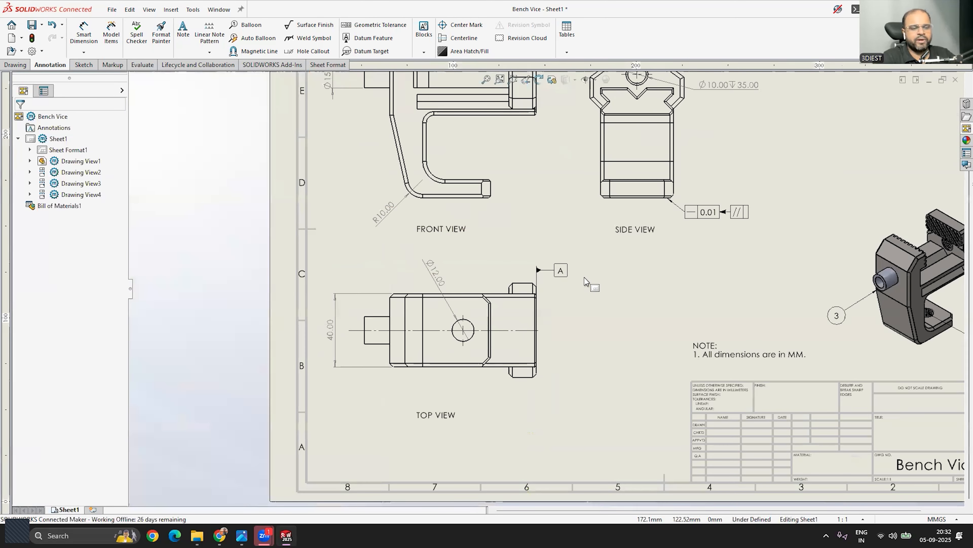
Examine the whole sheet, checking the views, tolerance frame, datum, notes and Bill of Materials for completeness.
scroll(553, 251, "down", 2)
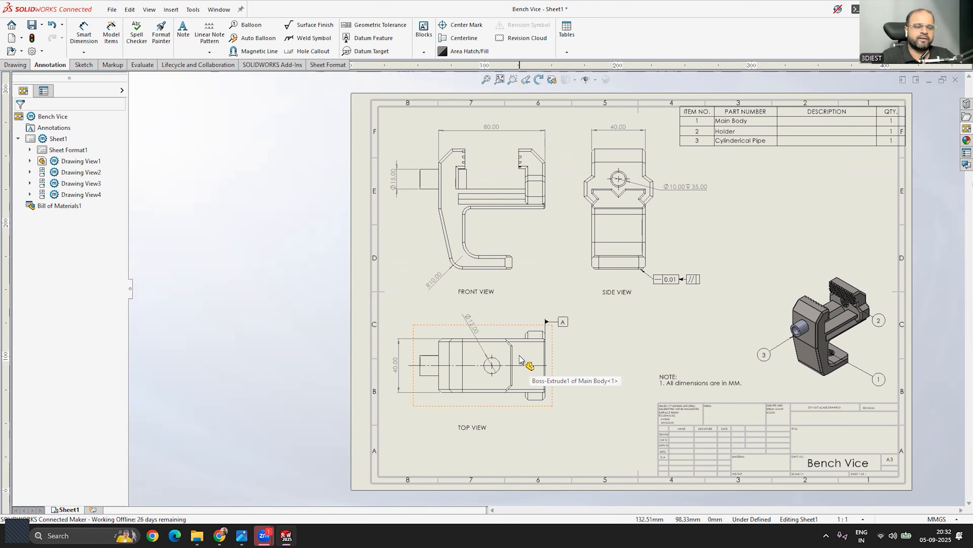
scroll(603, 283, "down", 2)
scroll(628, 316, "up", 3)
scroll(735, 243, "down", 1)
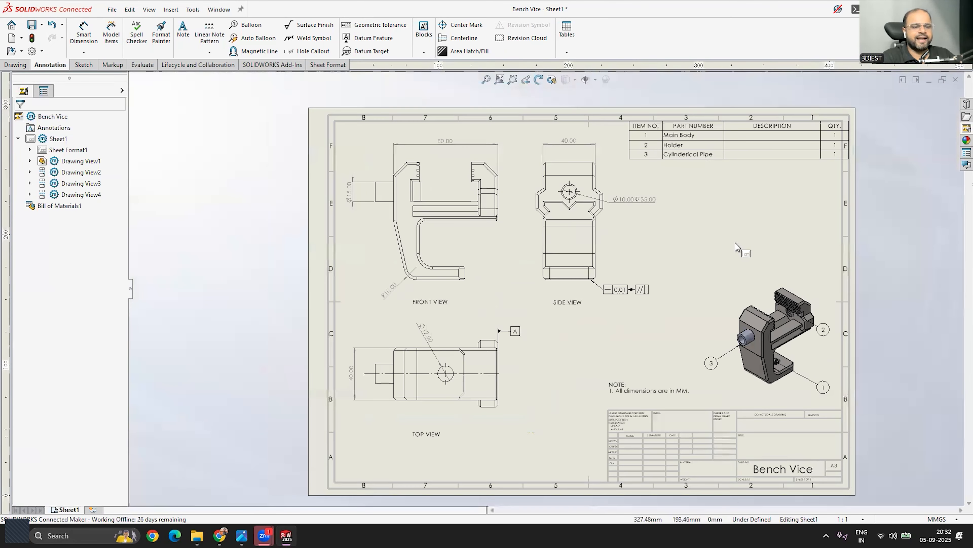
scroll(615, 351, "up", 2)
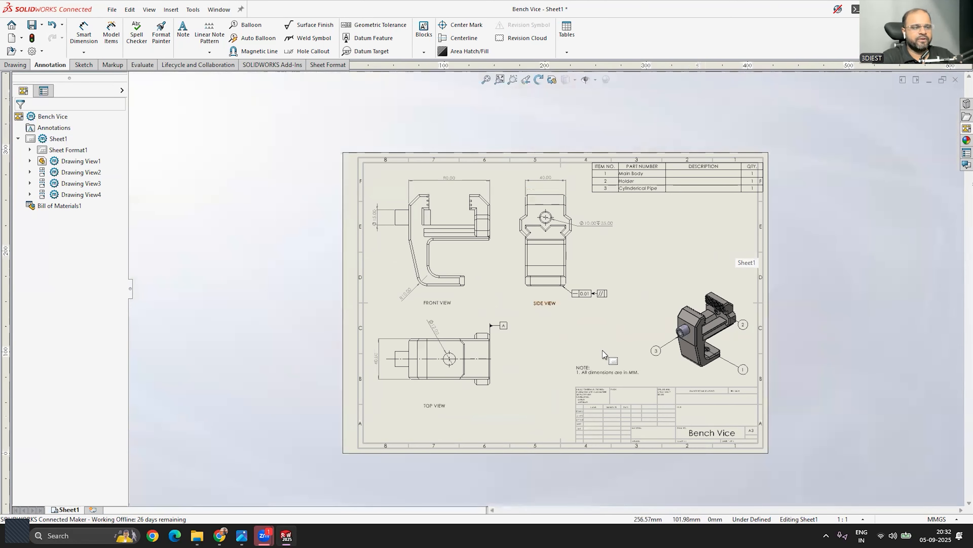
scroll(604, 354, "down", 2)
scroll(590, 187, "up", 3)
scroll(561, 233, "down", 4)
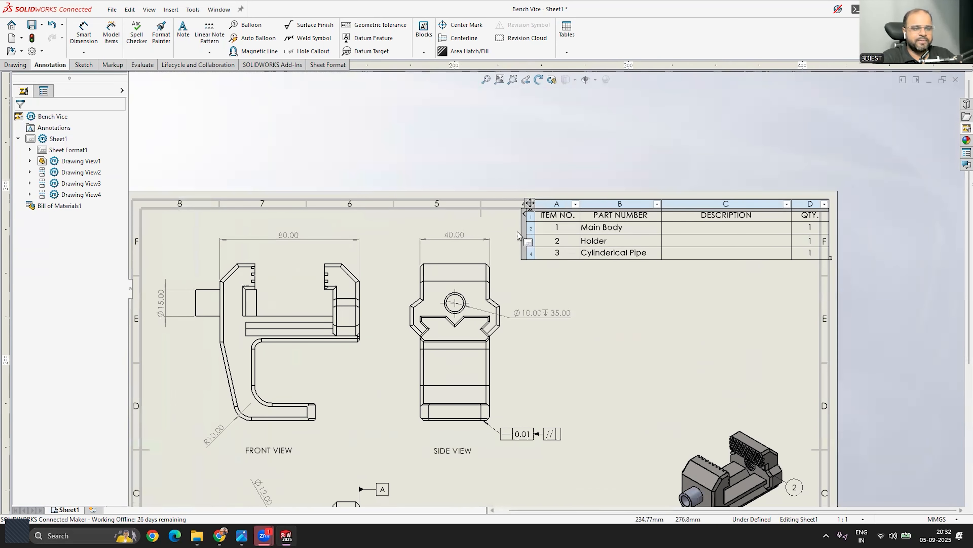
Review the Bill of Materials table's settings, including its type, configurations, part configuration grouping, item numbers, border and text format.
left_click(554, 235)
left_click(529, 202)
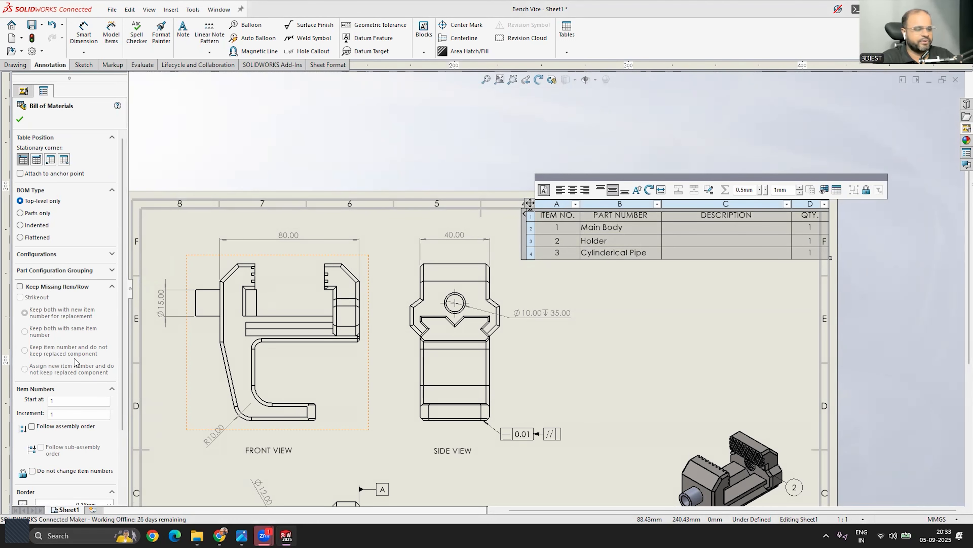
scroll(123, 343, "down", 2)
left_click_drag(123, 343, 121, 376)
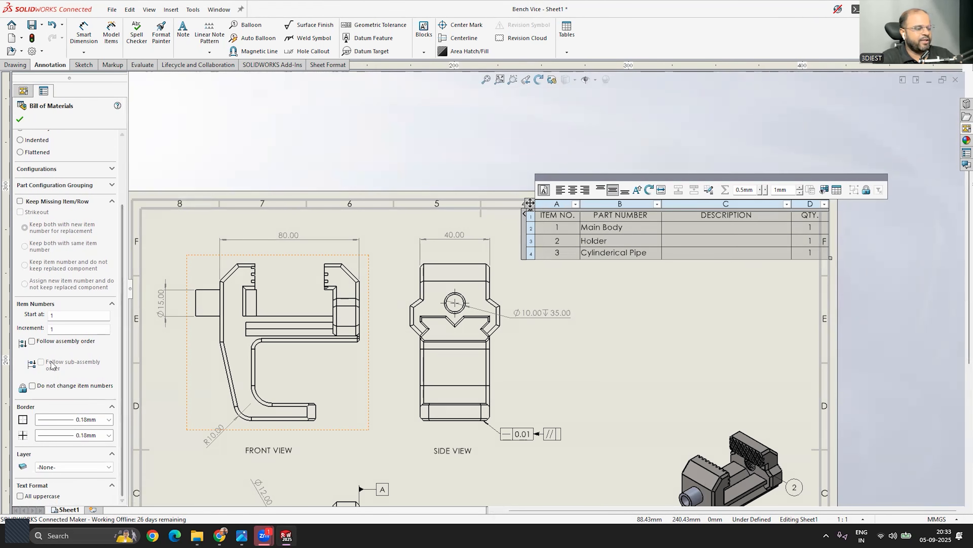
scroll(107, 327, "up", 4)
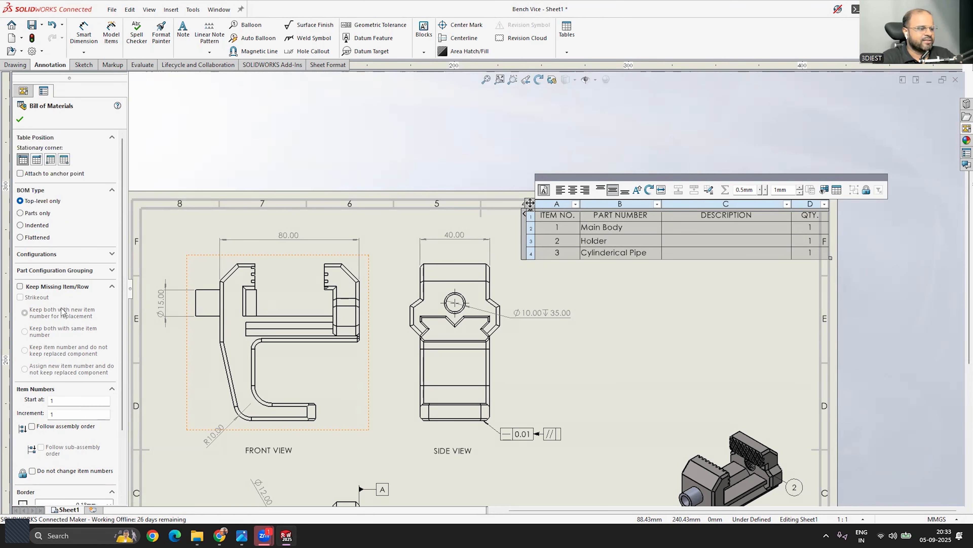
left_click(111, 254)
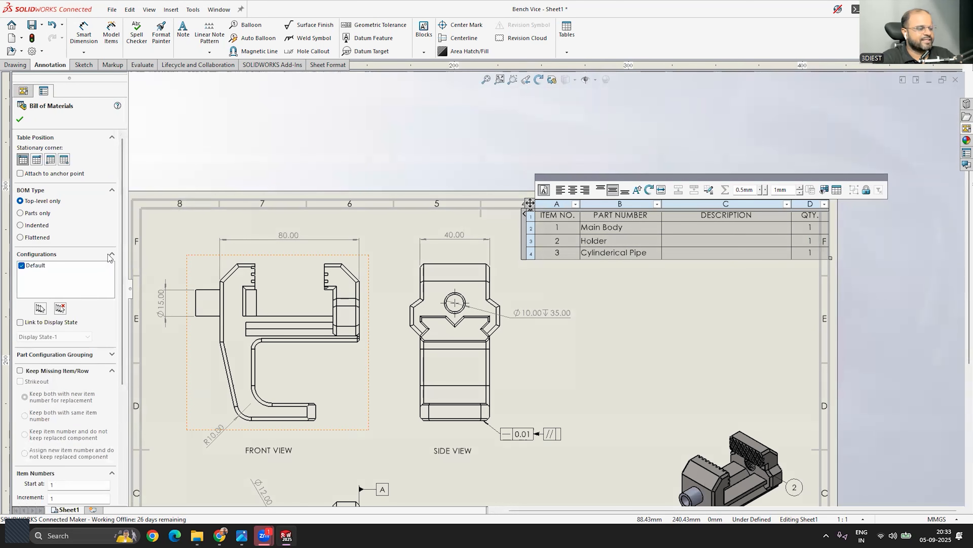
left_click(82, 355)
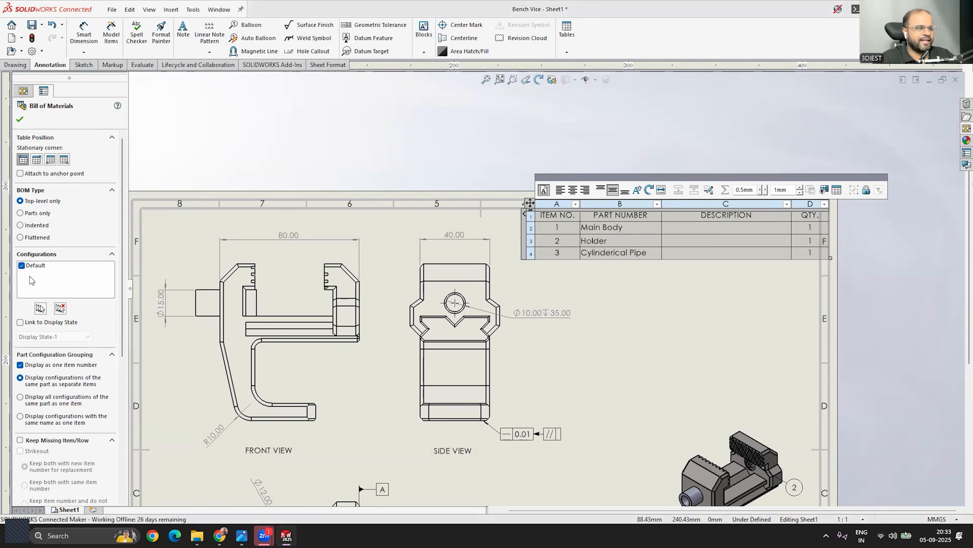
scroll(85, 422, "down", 6)
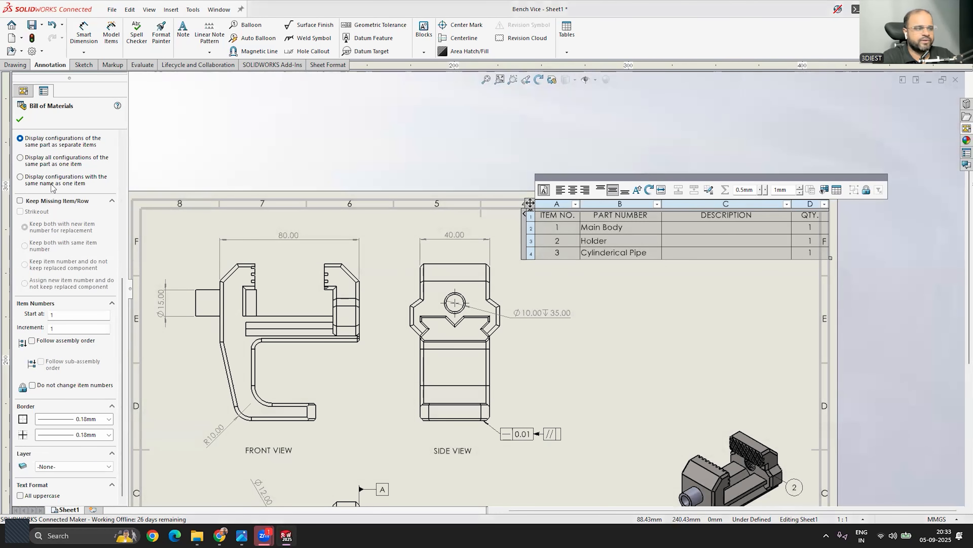
left_click(21, 119)
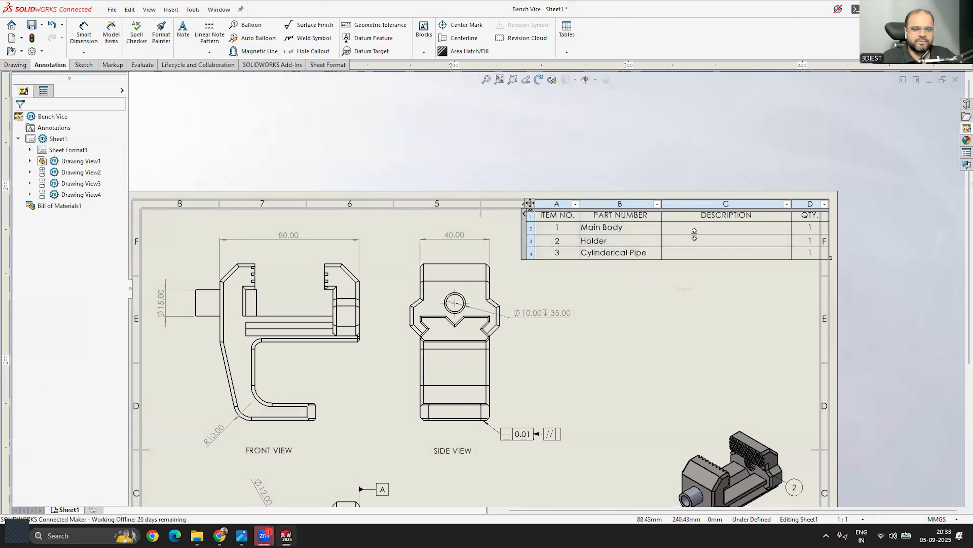
Attach datum feature B to the body's lowest edge in the front view, placing its label just below the outline.
scroll(543, 140, "up", 2)
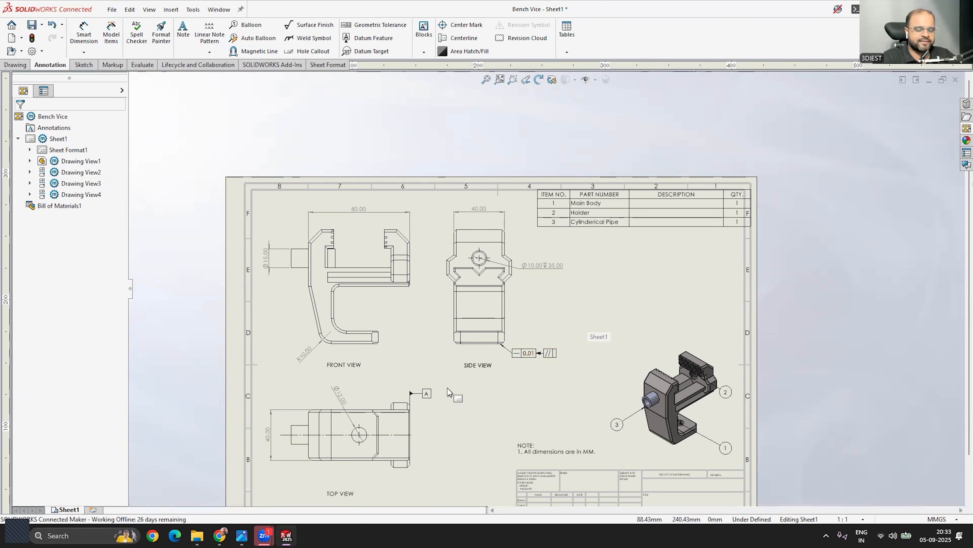
scroll(449, 391, "up", 1)
scroll(556, 314, "down", 2)
scroll(680, 252, "up", 1)
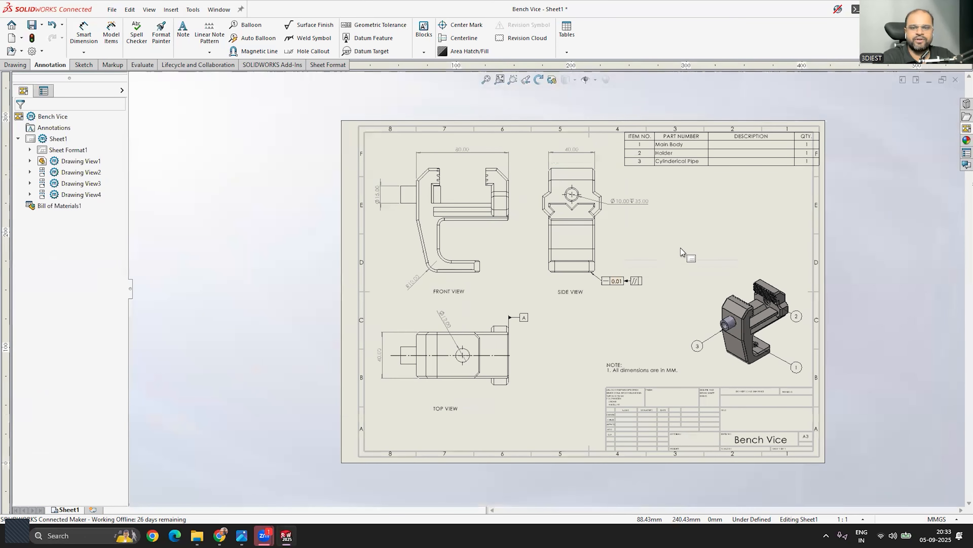
scroll(686, 245, "down", 1)
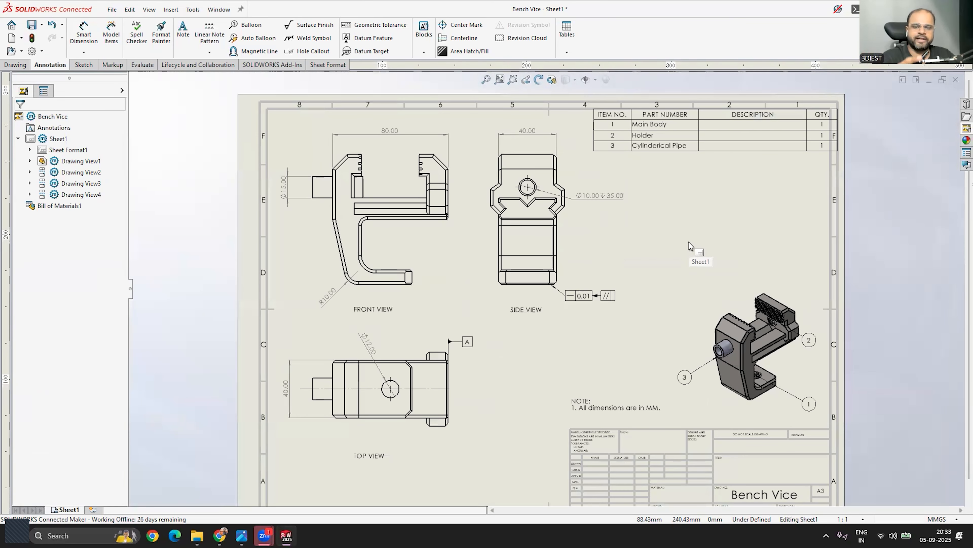
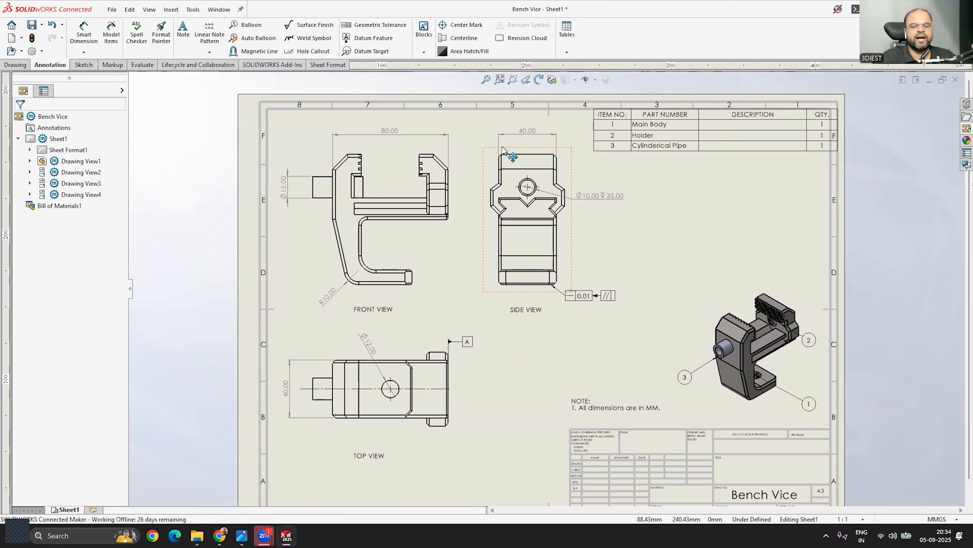
left_click(374, 38)
scroll(389, 485, "down", 2)
left_click(449, 417)
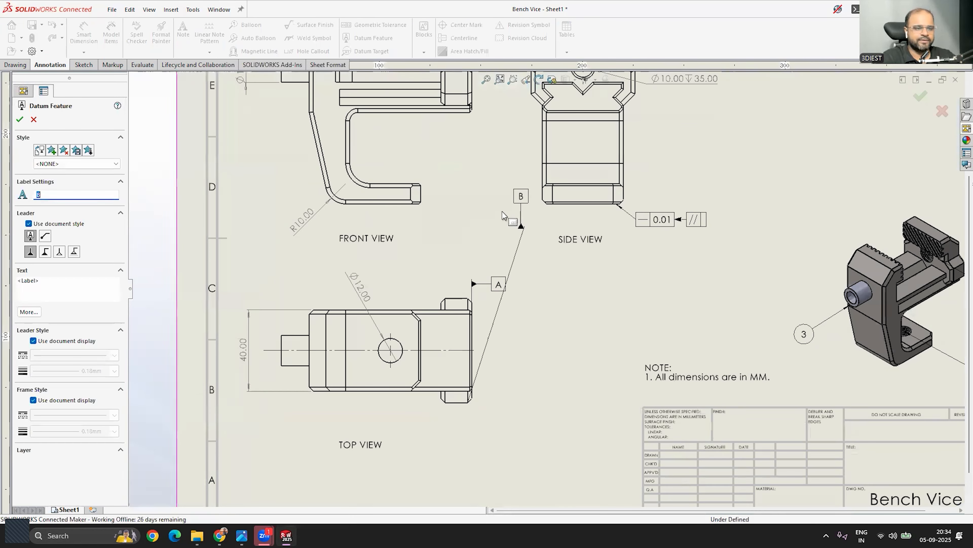
left_click(400, 204)
left_click(456, 224)
key("Escape")
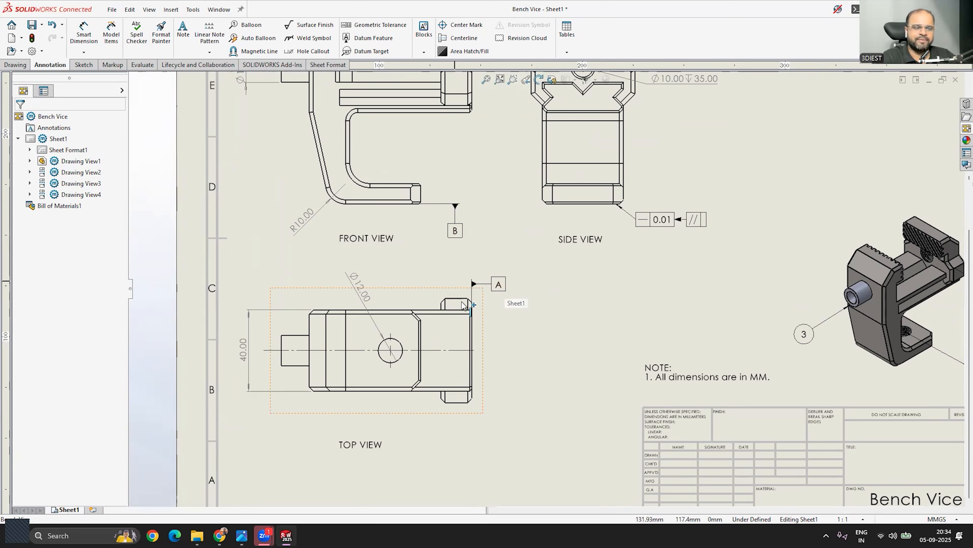
Sketch a vertical line about 73 mm long across the top view, passing through the Ø12 hole.
scroll(521, 276, "up", 10)
scroll(520, 273, "down", 6)
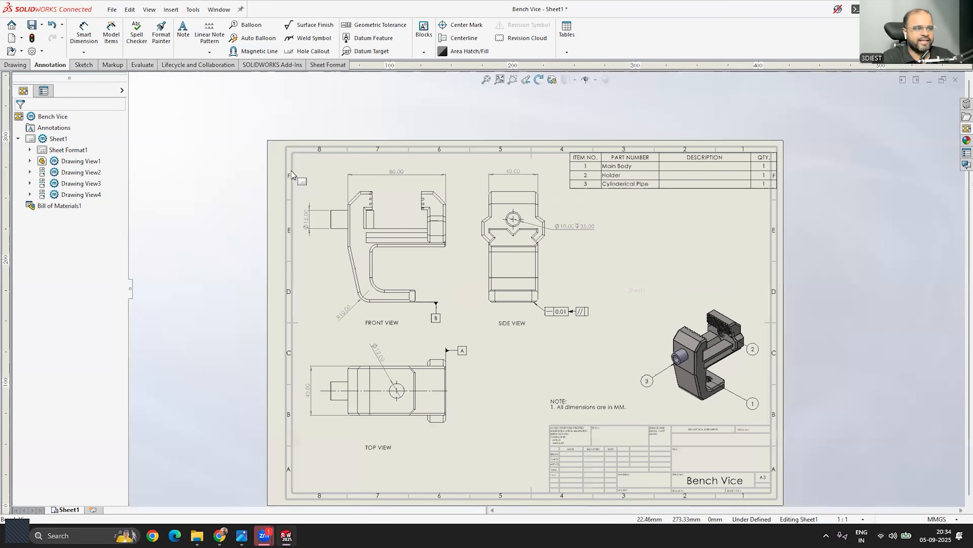
scroll(476, 251, "down", 2)
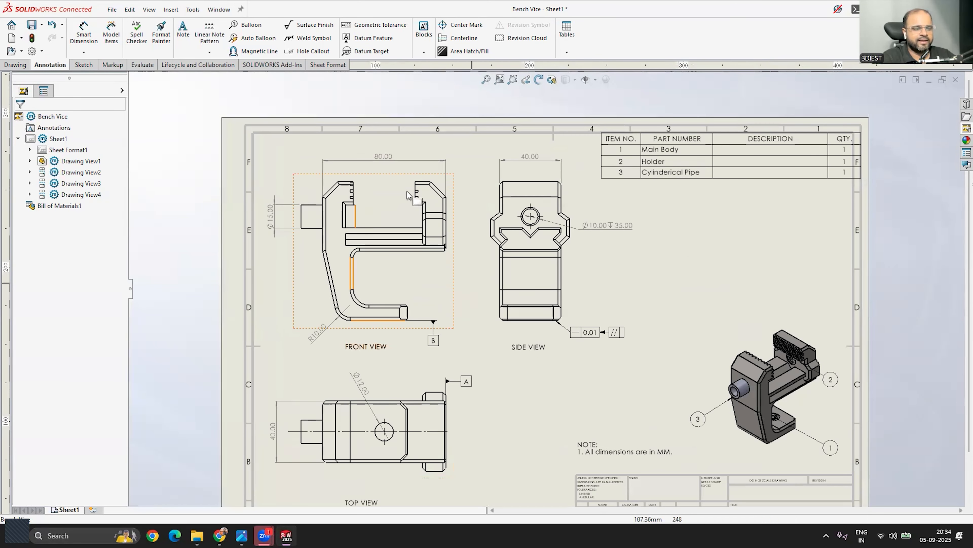
scroll(370, 376, "up", 4)
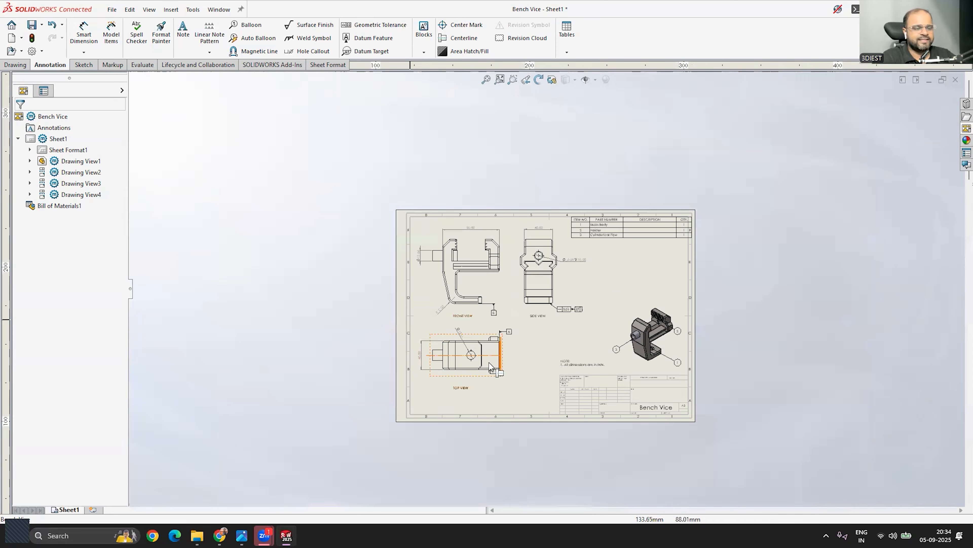
scroll(476, 385, "down", 5)
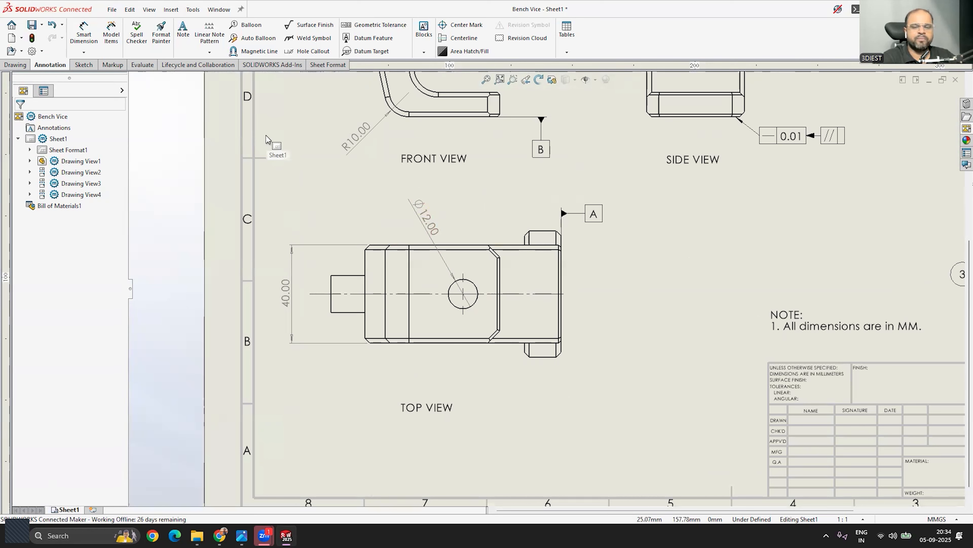
left_click(84, 65)
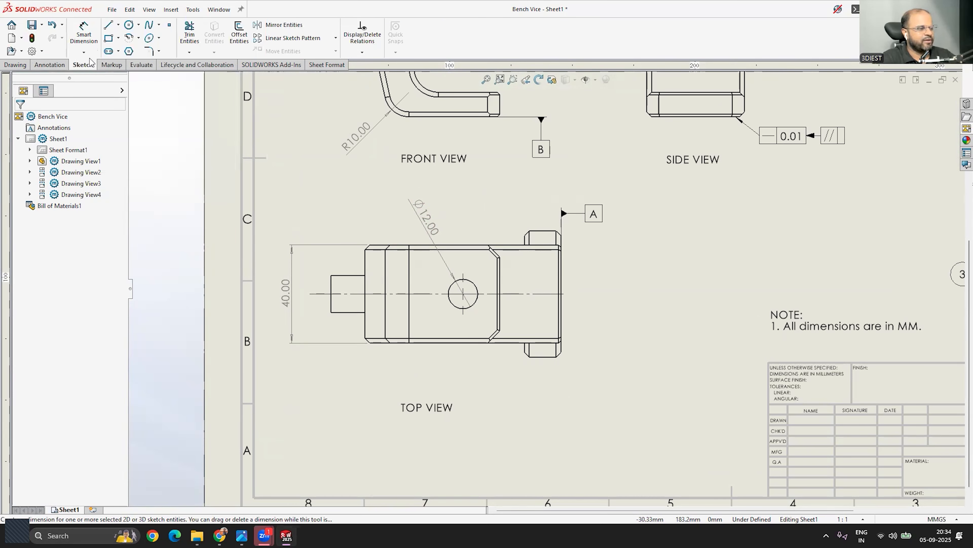
left_click(109, 25)
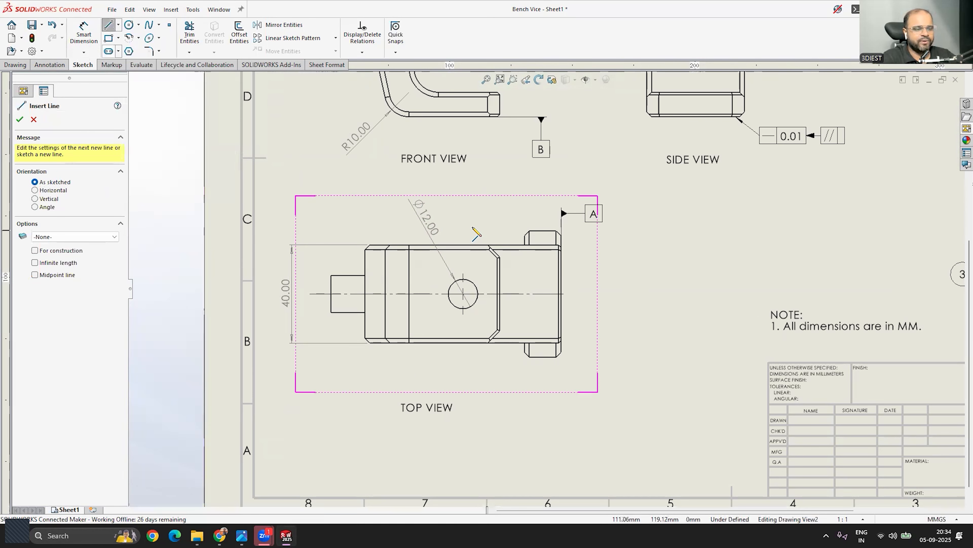
left_click(462, 207)
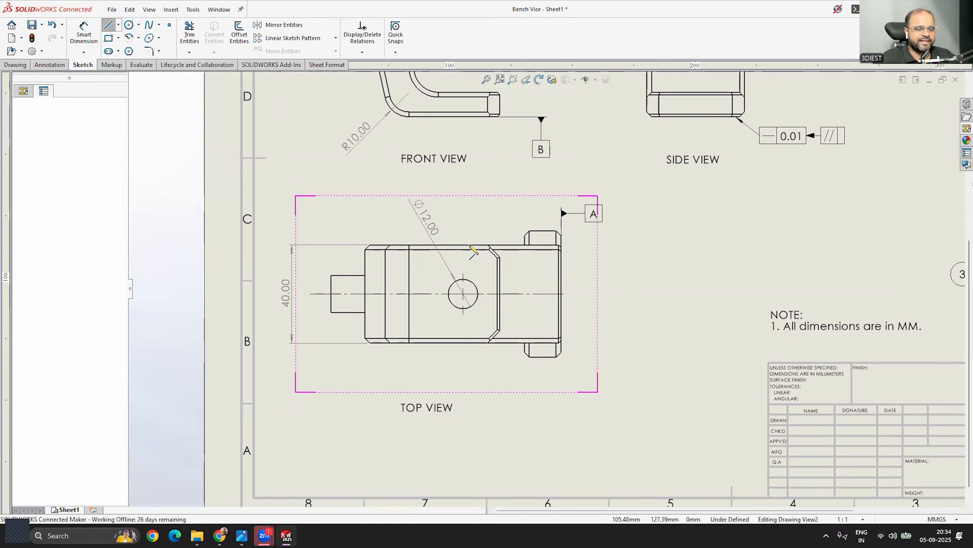
left_click(463, 385)
key("Escape")
scroll(422, 344, "down", 2)
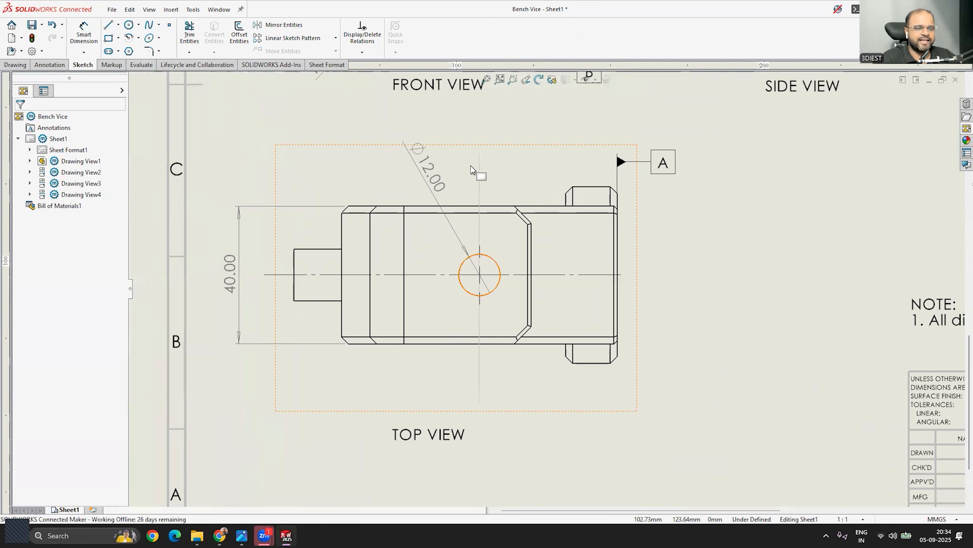
scroll(486, 286, "down", 6)
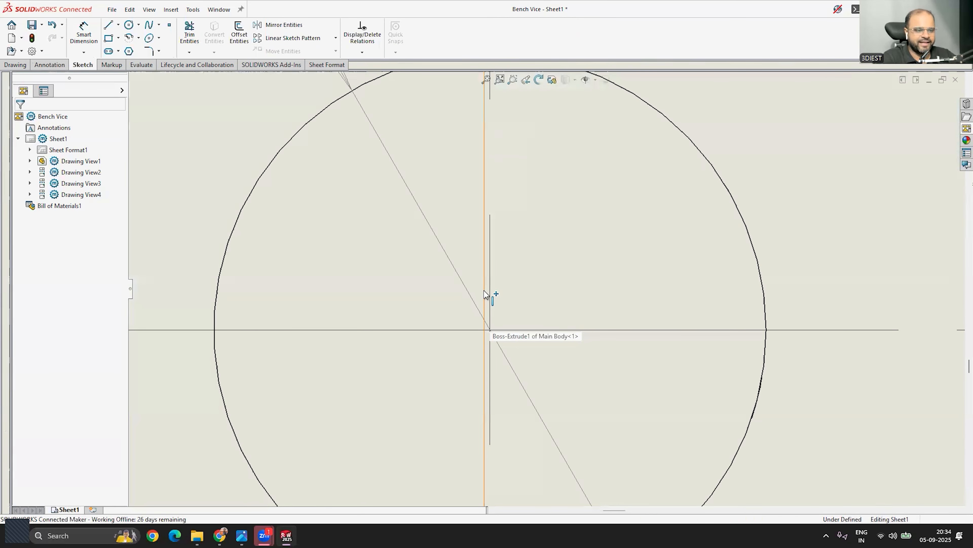
left_click(484, 291)
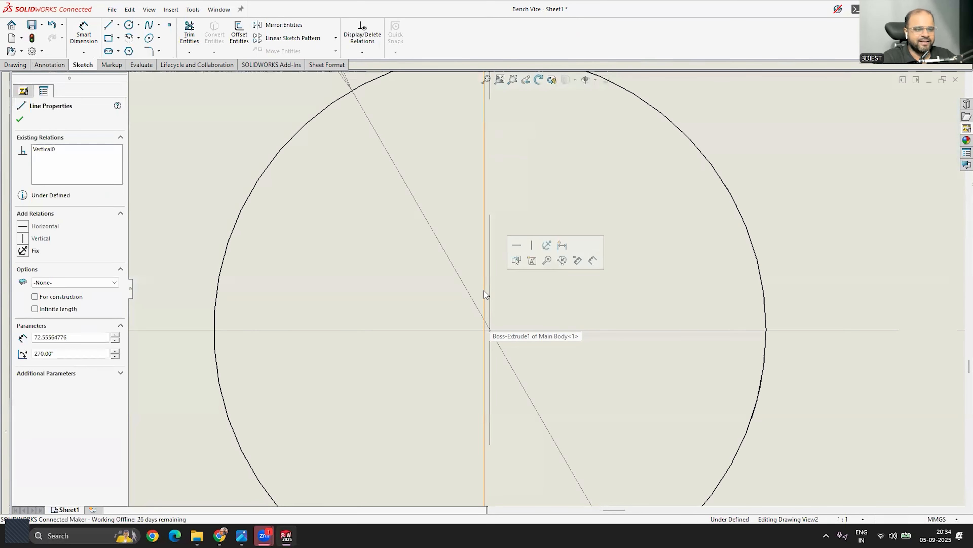
left_click(491, 330)
key("Escape")
scroll(495, 268, "up", 2)
left_click(507, 246)
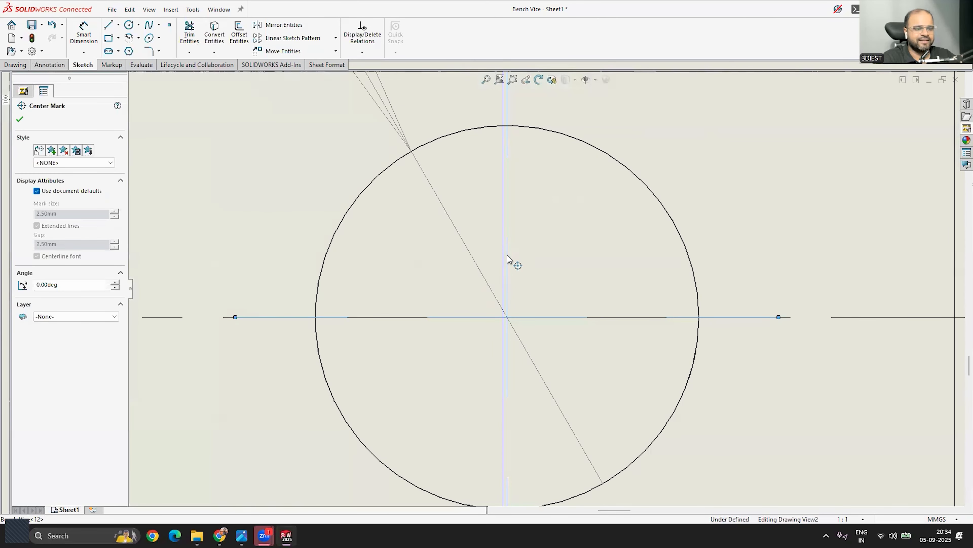
key("Escape")
scroll(515, 289, "up", 4)
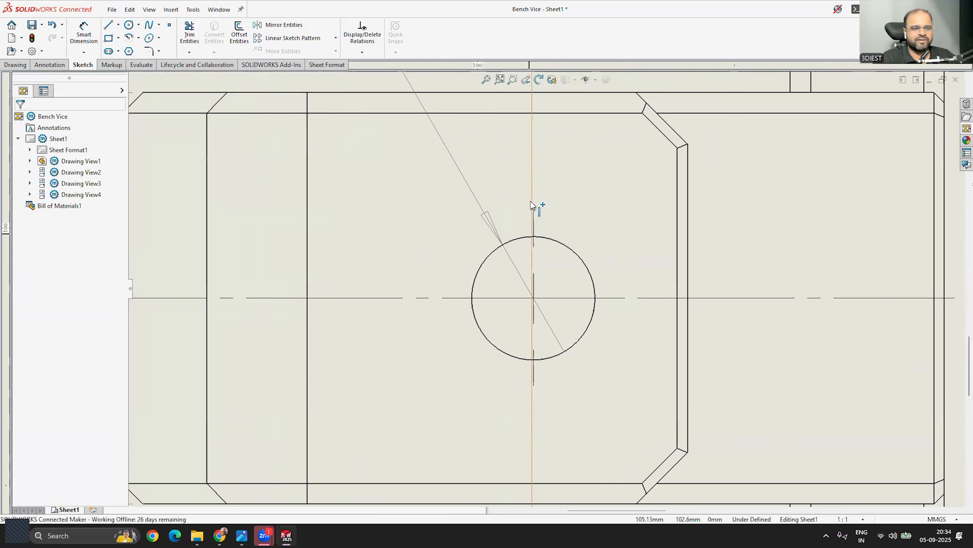
scroll(531, 201, "down", 4)
left_click(541, 242)
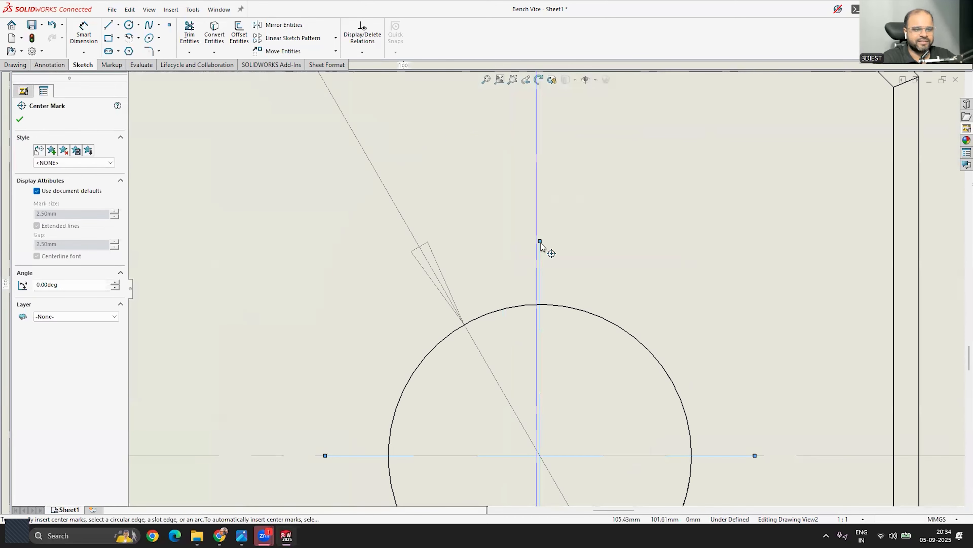
left_click(538, 230)
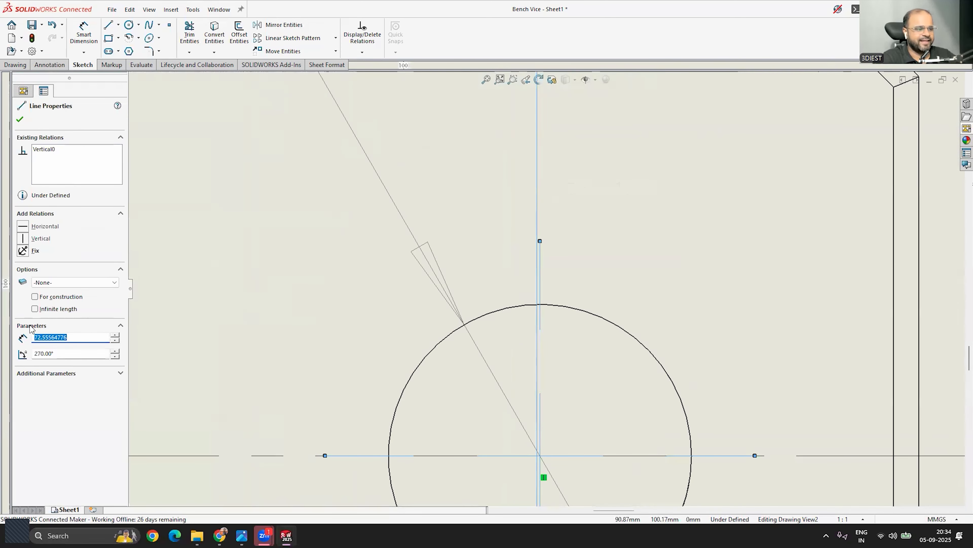
key("Escape")
Snap the sketched line's lower endpoint to the center of the Ø12 hole, leaving a vertical line about 35 mm long.
scroll(541, 280, "up", 3)
scroll(623, 331, "down", 1)
left_click(512, 226)
scroll(567, 278, "up", 5)
scroll(541, 347, "down", 2)
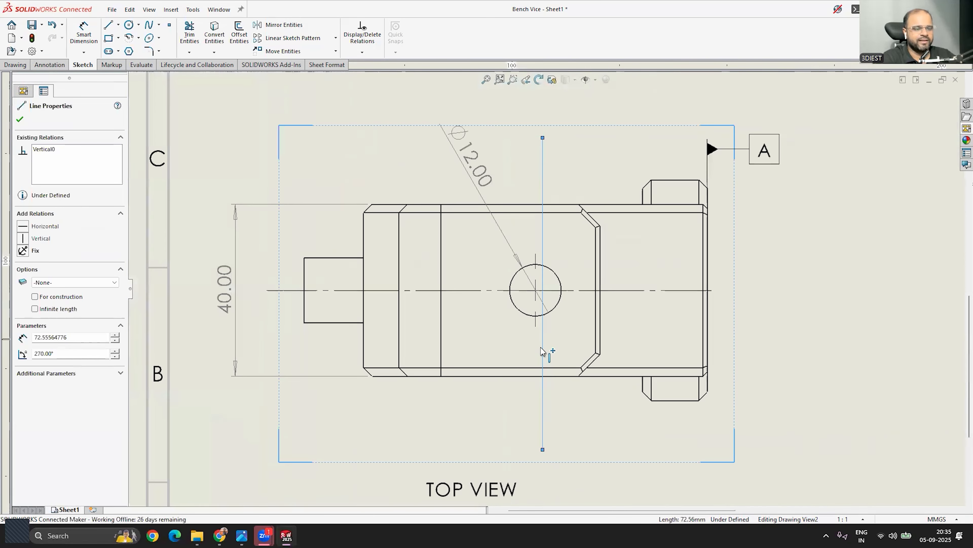
scroll(537, 416, "down", 1)
left_click_drag(544, 444, 536, 244)
scroll(532, 299, "up", 4)
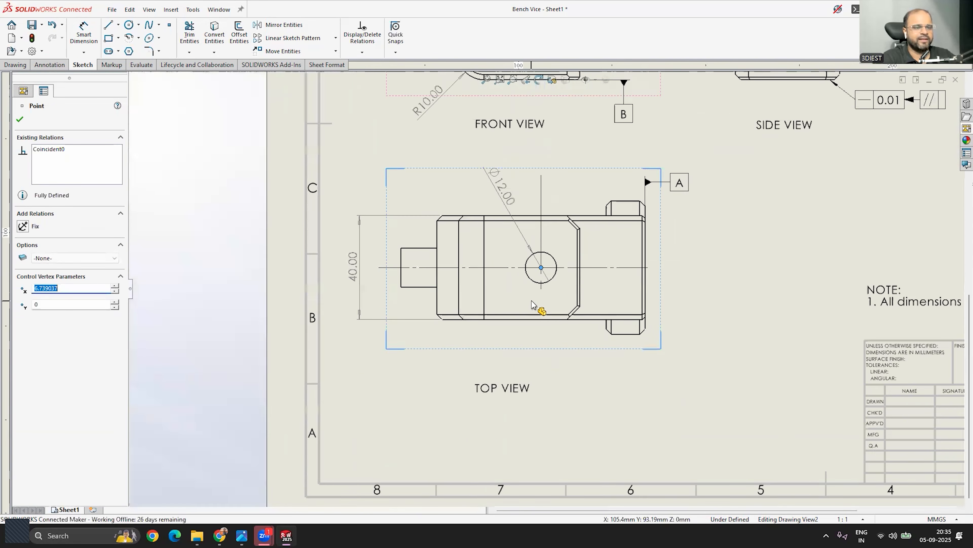
scroll(546, 249, "down", 4)
key("Escape")
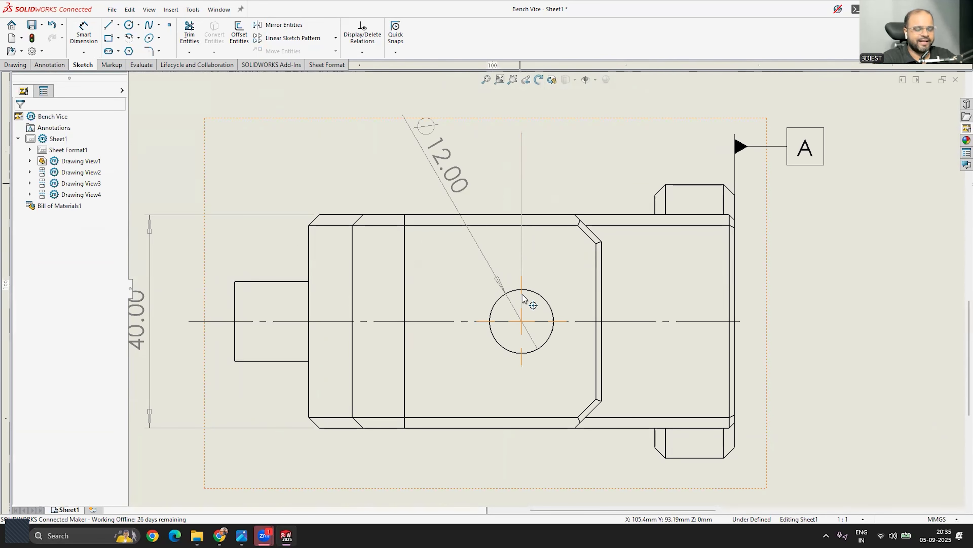
scroll(527, 326, "down", 5)
scroll(504, 341, "up", 5)
scroll(549, 269, "down", 4)
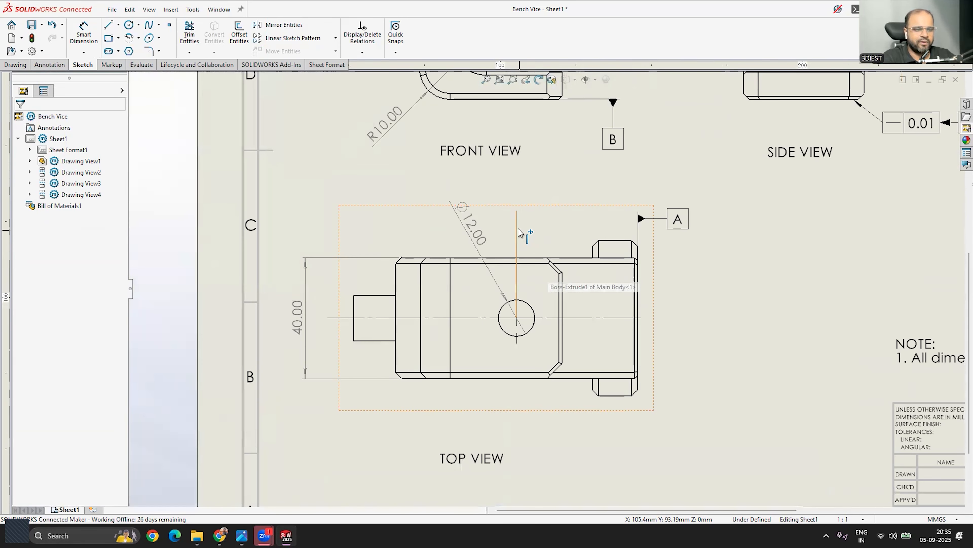
left_click(517, 291)
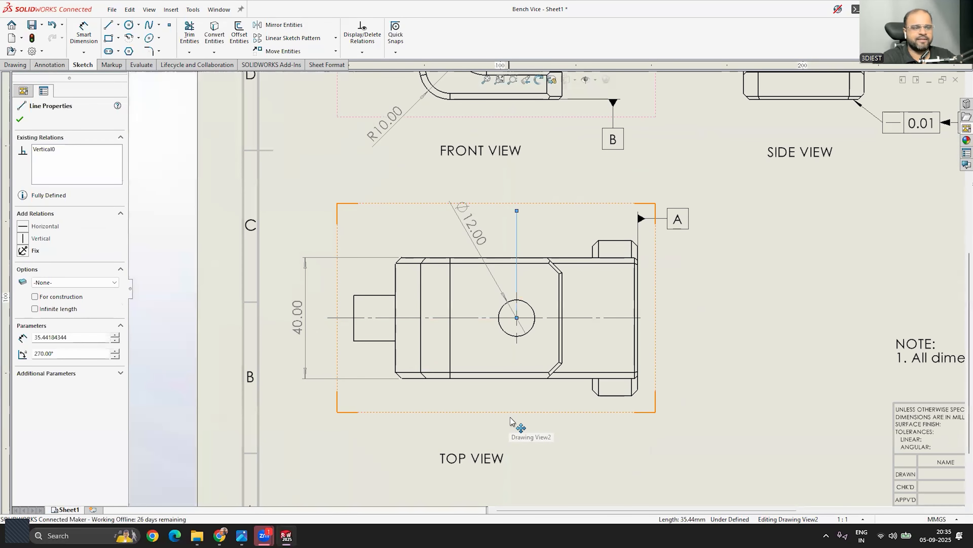
key("Escape")
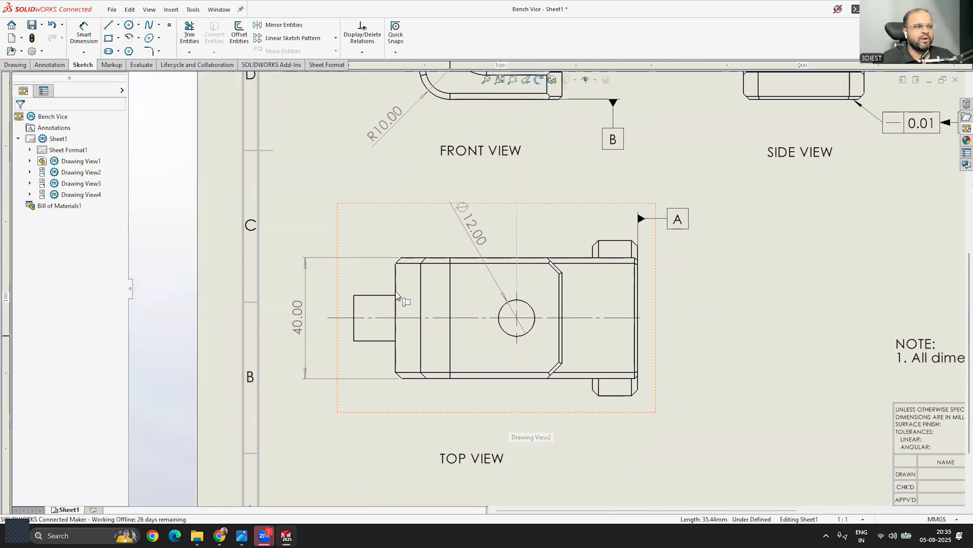
left_click(50, 65)
left_click(16, 65)
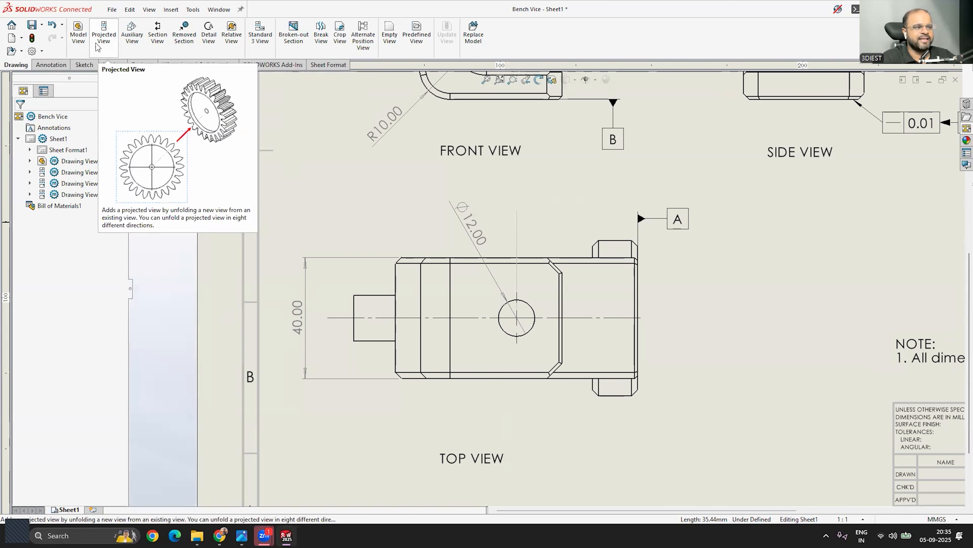
left_click(158, 35)
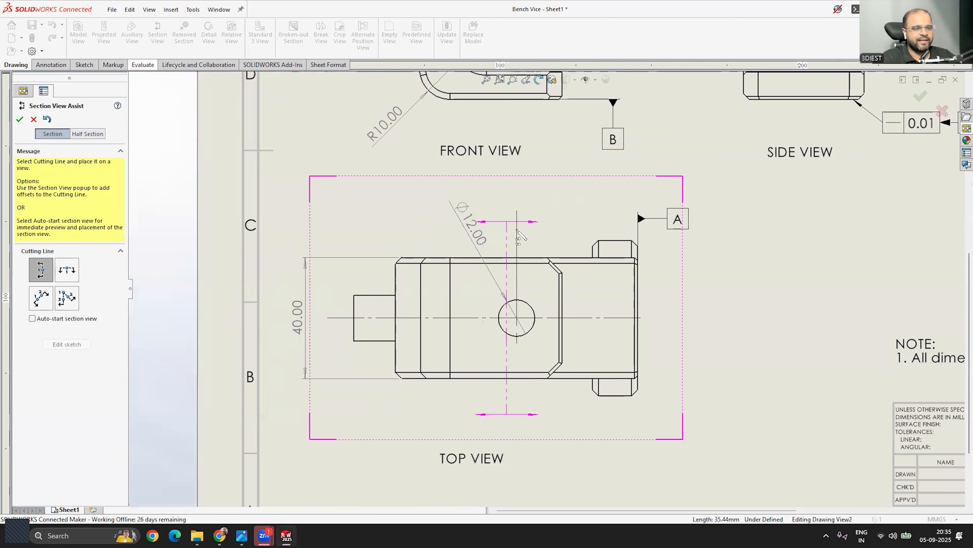
key("Escape")
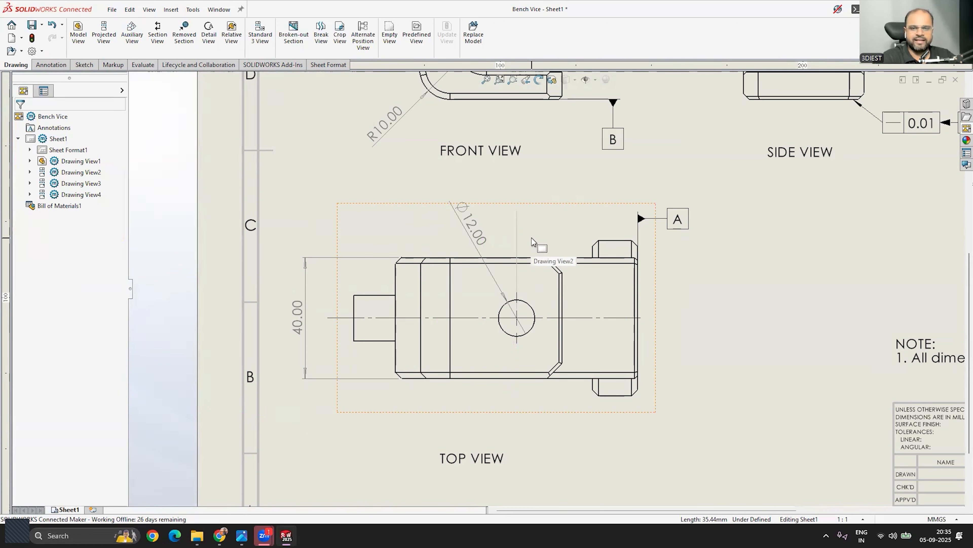
Create a section view from the vertical sketched line through the Ø12 hole in the top view, excluding no components from the cut.
left_click(517, 228)
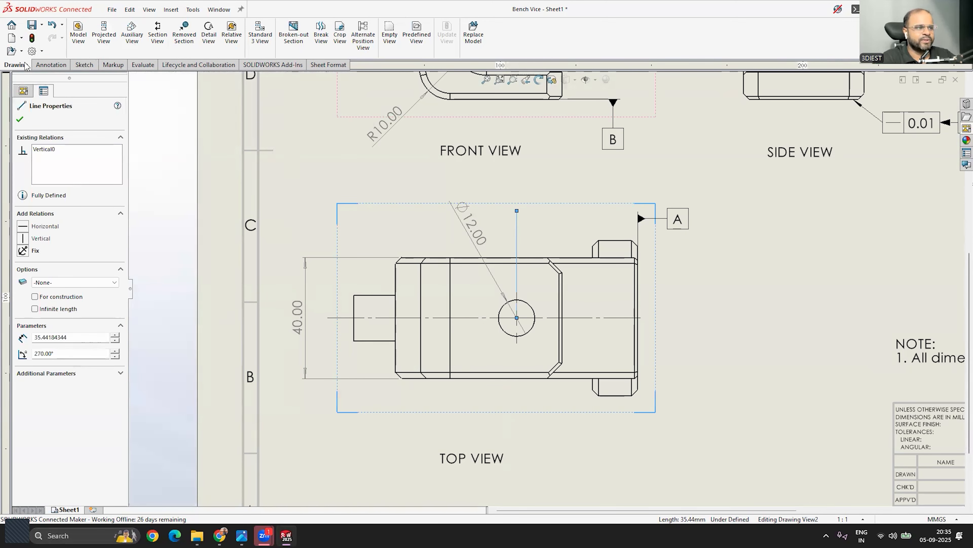
left_click(162, 42)
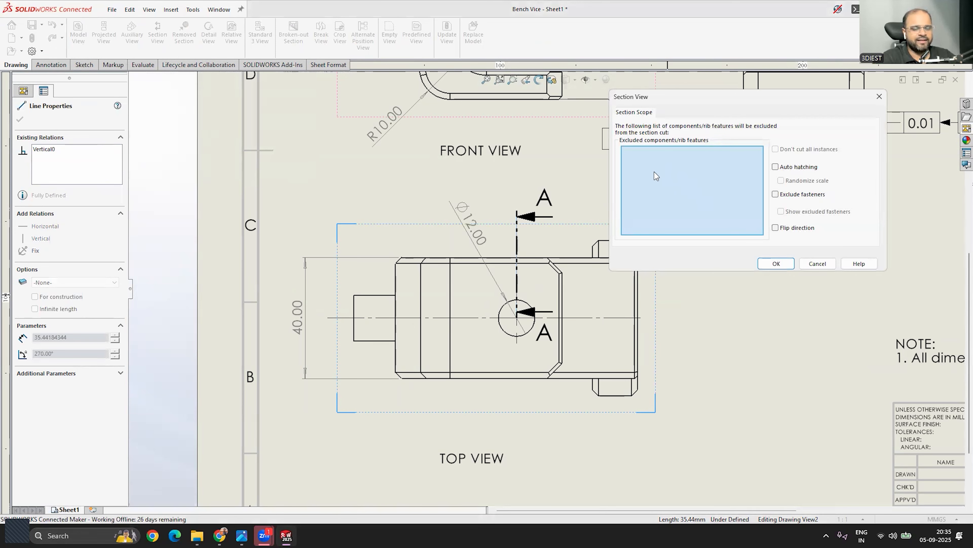
left_click(775, 264)
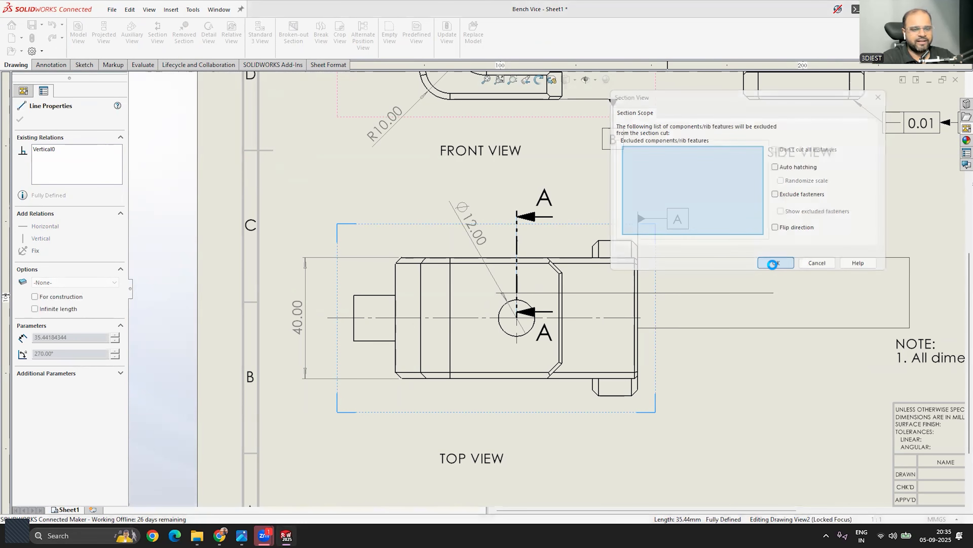
Place section view A-A out of alignment with the top view, in the free space between the Bill of Materials and the isometric view.
scroll(766, 304, "up", 2)
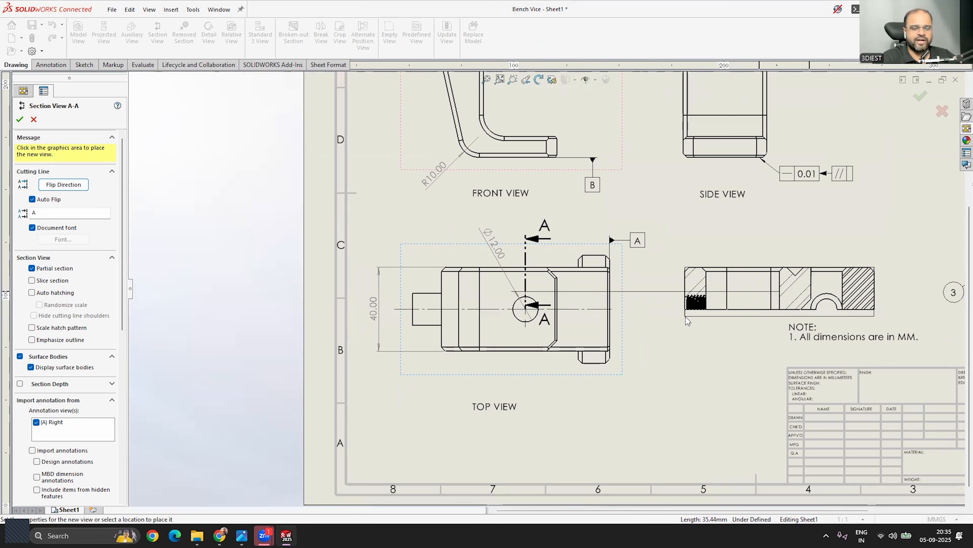
scroll(686, 317, "up", 3)
scroll(704, 293, "down", 1)
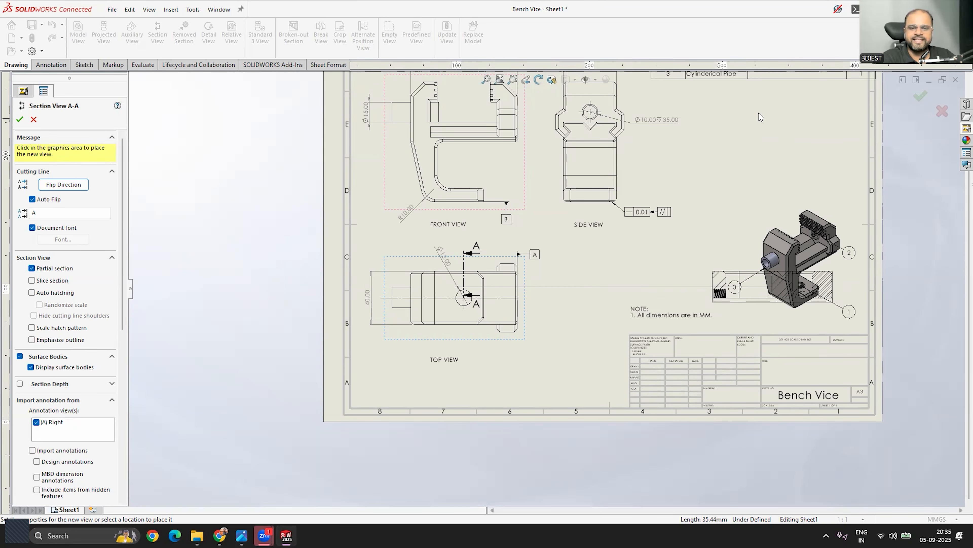
scroll(750, 119, "down", 1)
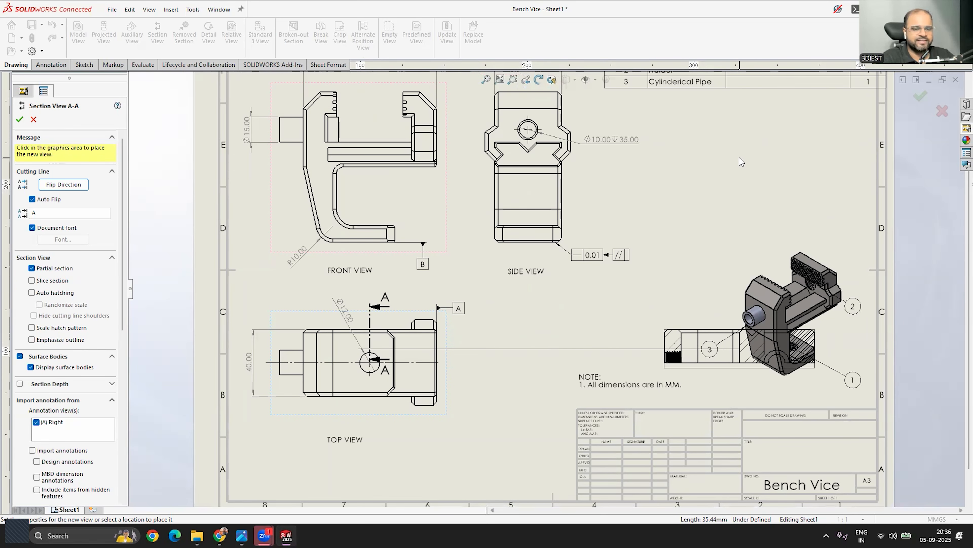
key("ctrl")
key("ctrl")
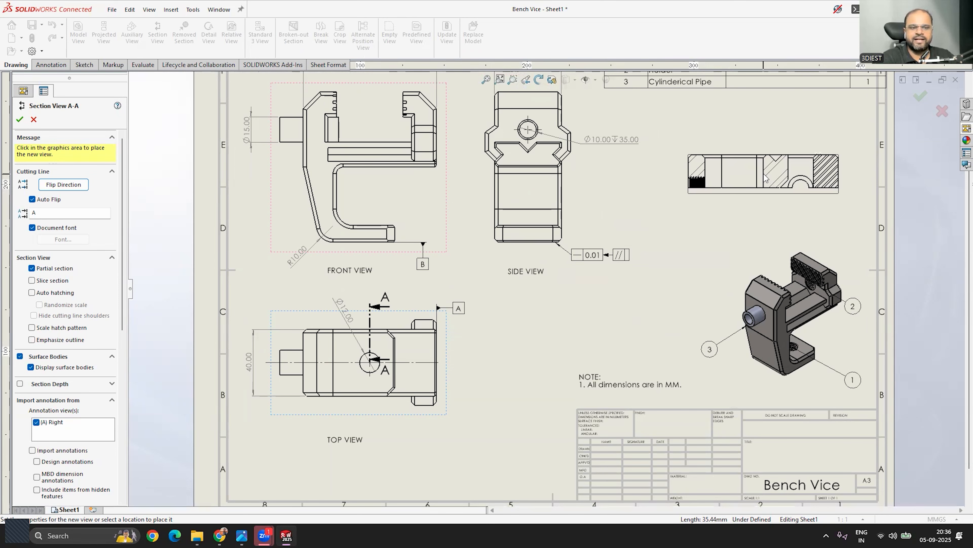
left_click(766, 178)
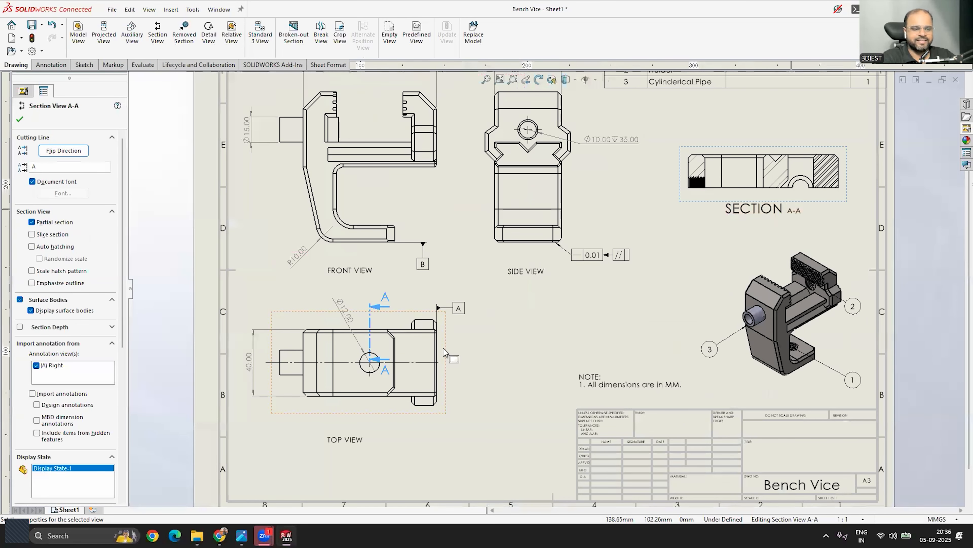
Try to stretch section line A-A downward from its lower end at the Ø12 hole in the top view.
scroll(256, 463, "down", 2)
left_click(424, 318)
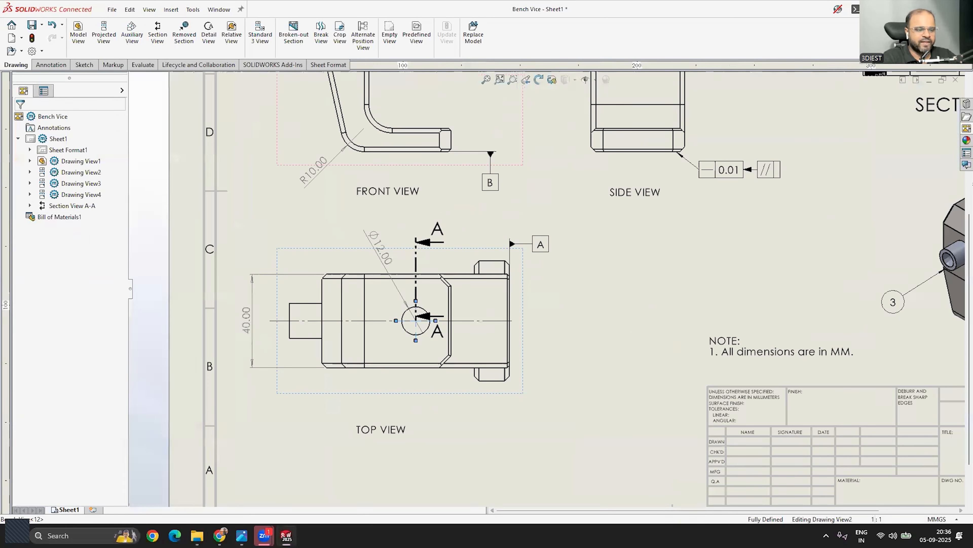
key("Escape")
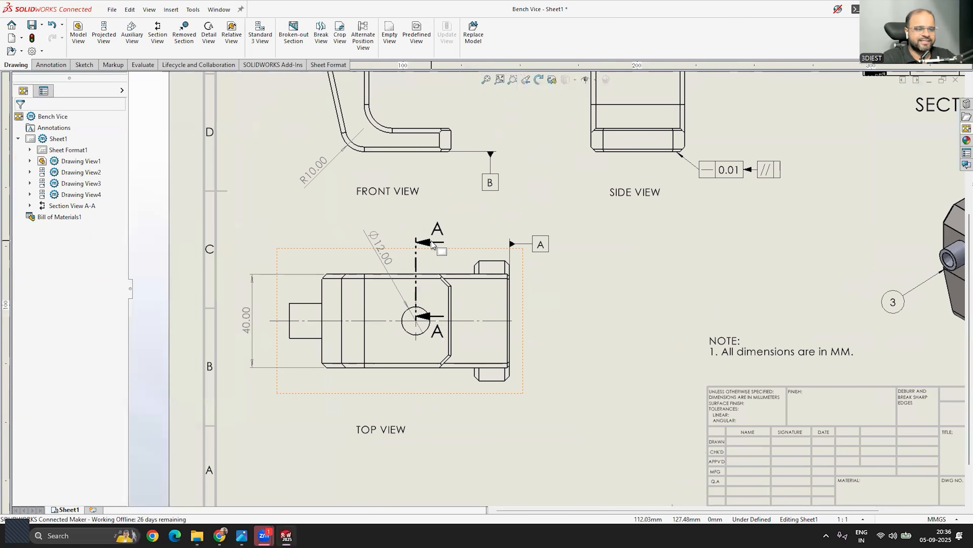
left_click(417, 251)
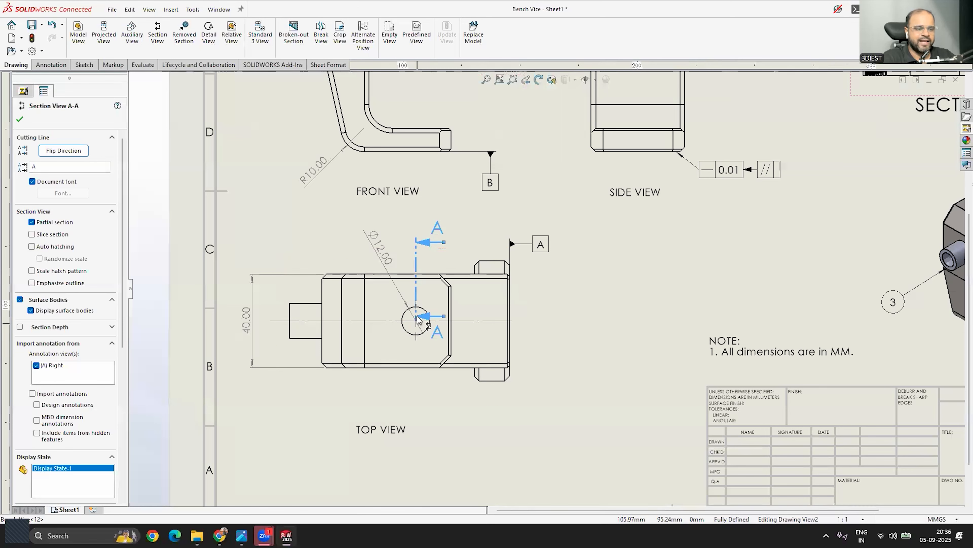
left_click(421, 340)
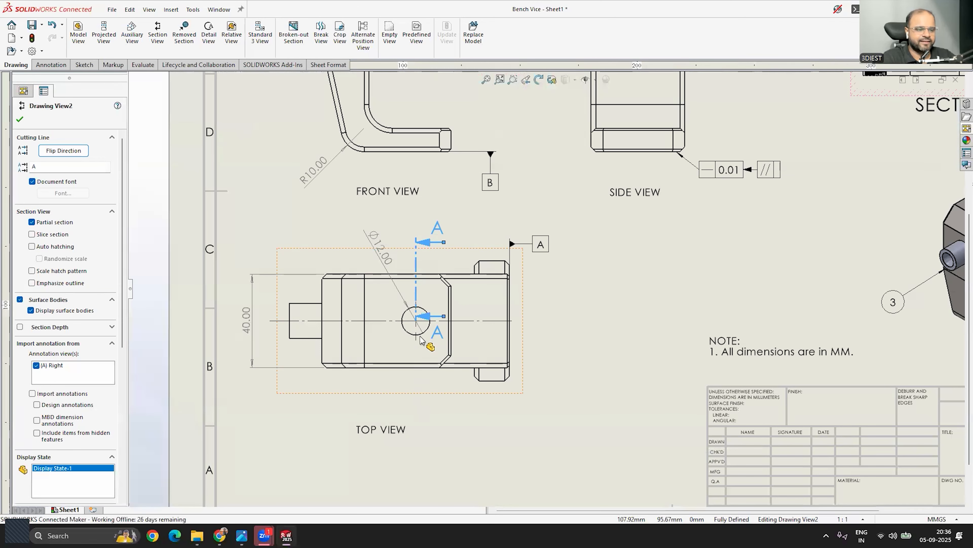
left_click(420, 337)
scroll(419, 330, "up", 3)
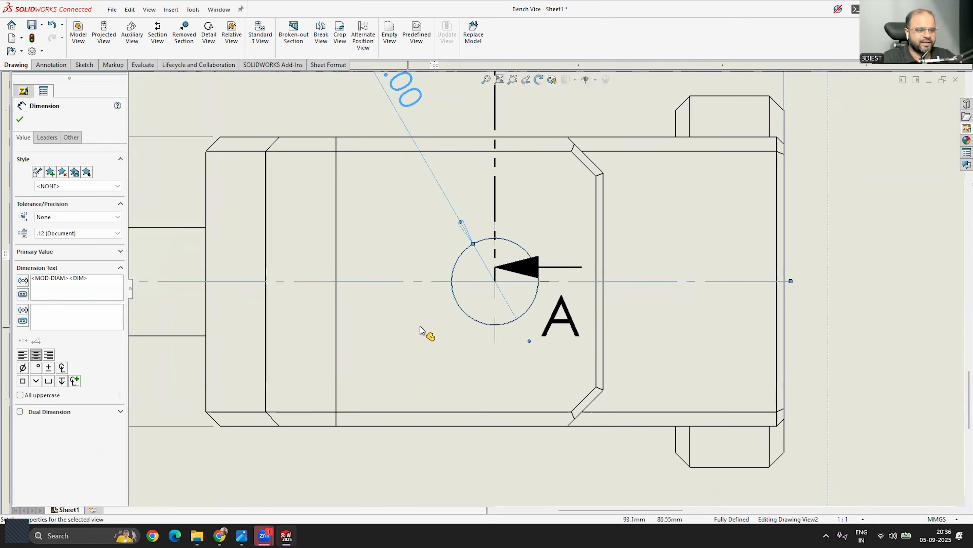
scroll(420, 325, "down", 1)
key("Escape")
left_click(525, 253)
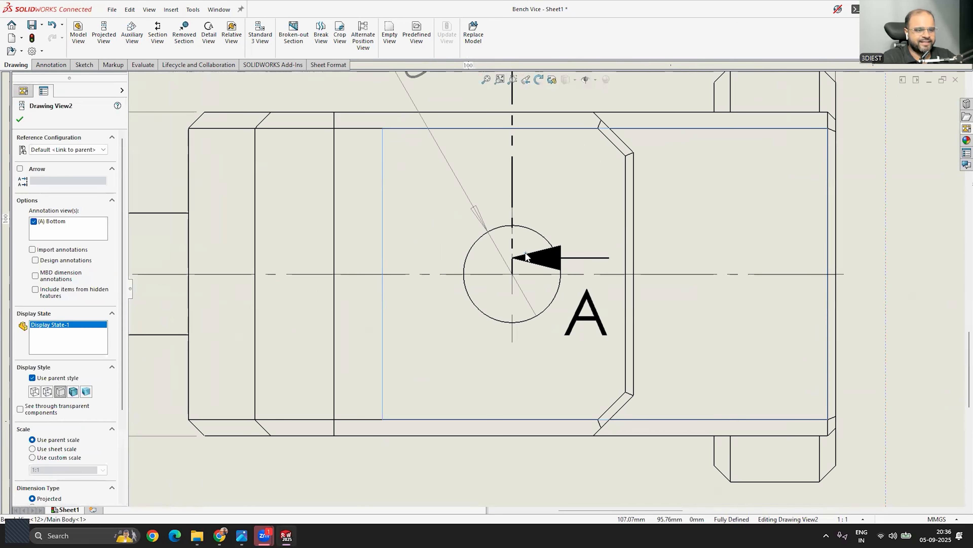
key("Escape")
scroll(518, 326, "up", 4)
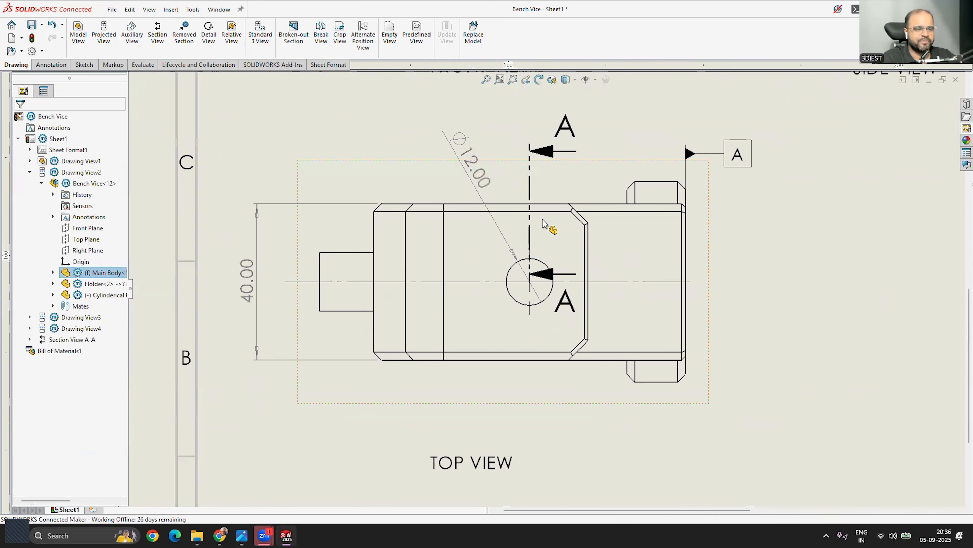
Lengthen the lower arrow of section line A-A slightly in the top view.
left_click(530, 178)
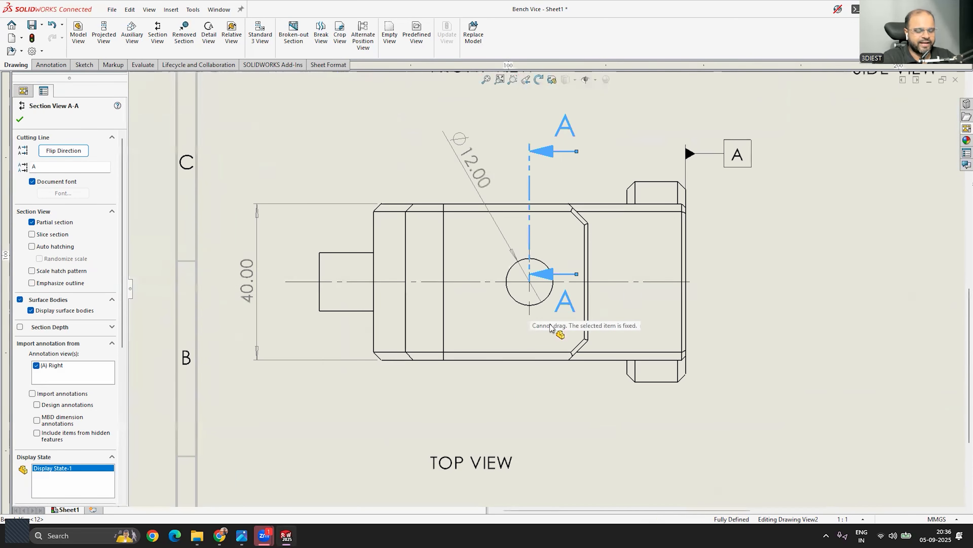
left_click_drag(576, 274, 557, 274)
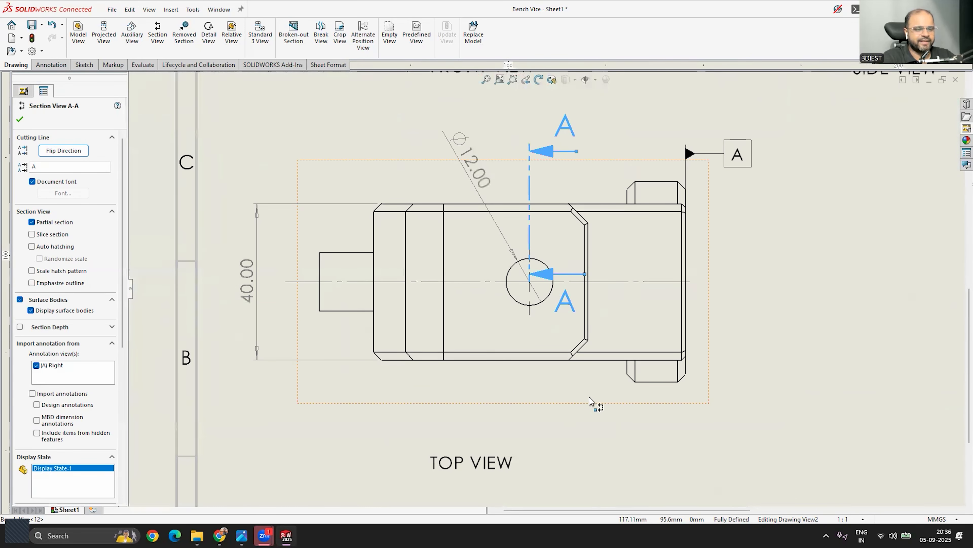
scroll(425, 357, "up", 6)
left_click(760, 241)
scroll(709, 266, "down", 2)
scroll(429, 285, "up", 1)
scroll(428, 286, "down", 2)
scroll(445, 383, "up", 4)
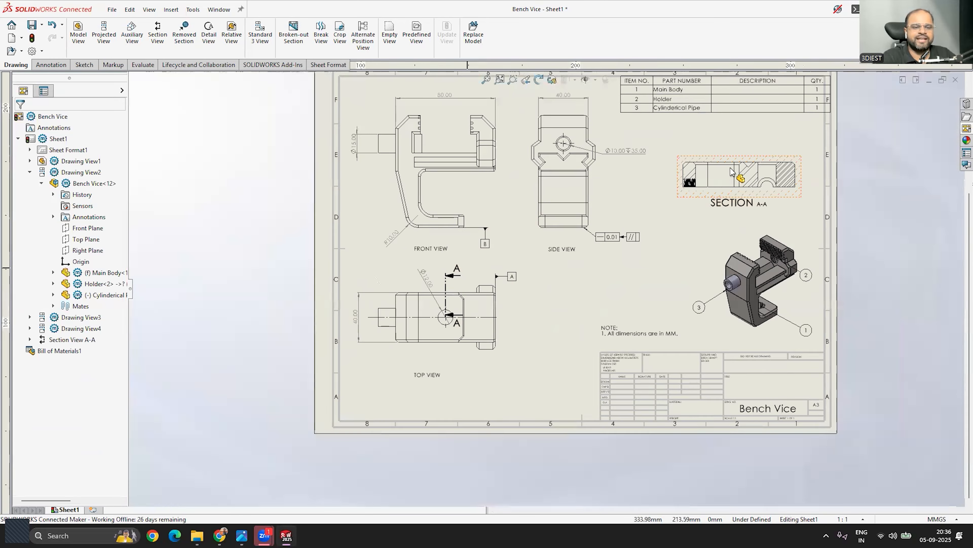
Sketch a horizontal line about 130 mm long across the whole top view, close to its centerline.
scroll(659, 227, "down", 3)
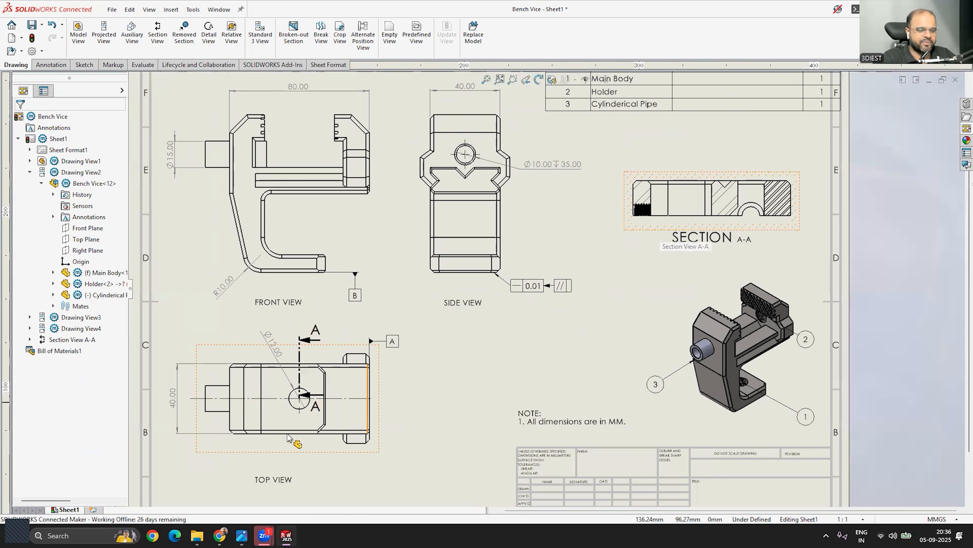
scroll(233, 441, "down", 2)
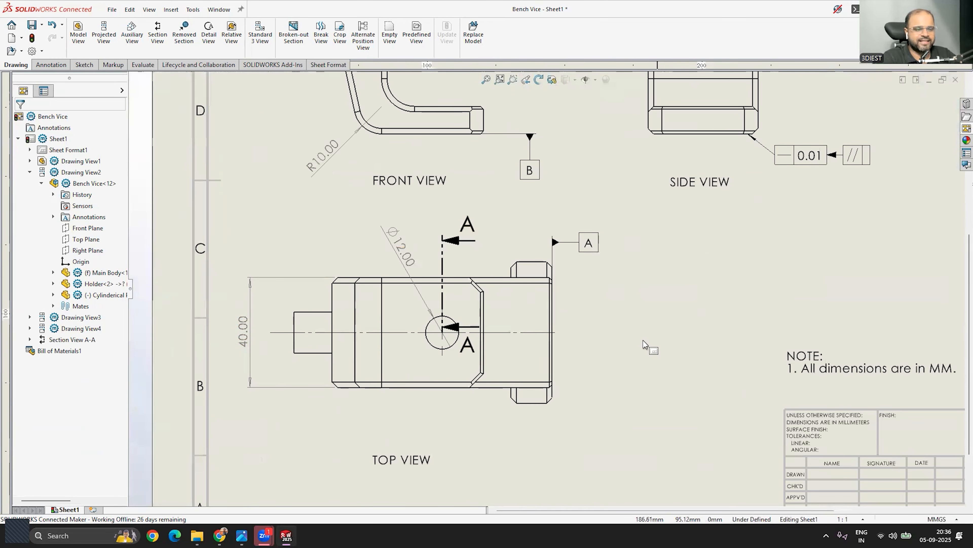
left_click(84, 65)
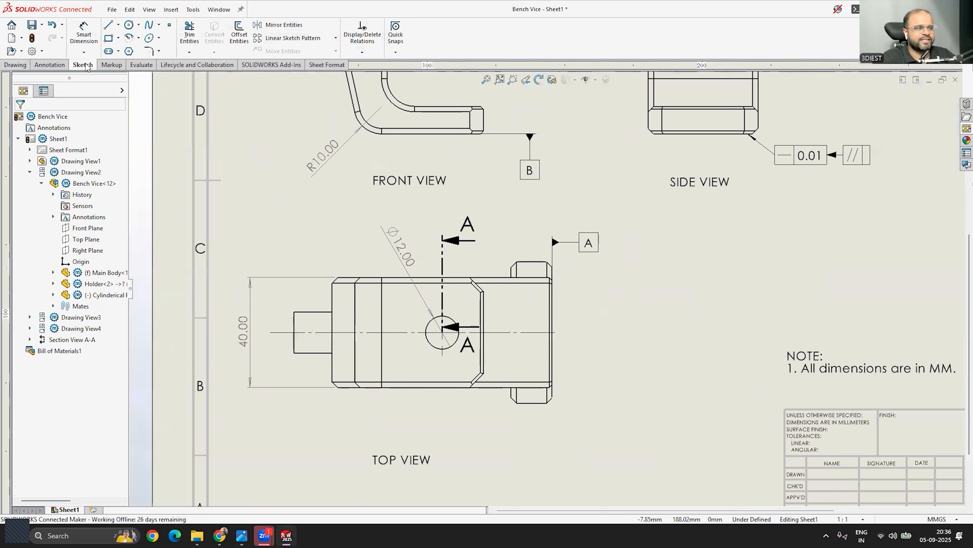
left_click(109, 25)
left_click(261, 331)
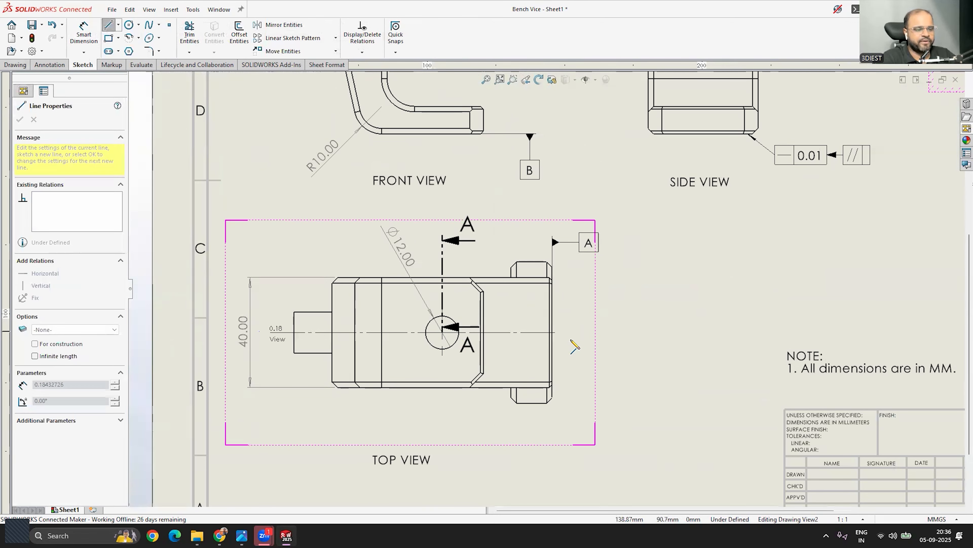
left_click(617, 332)
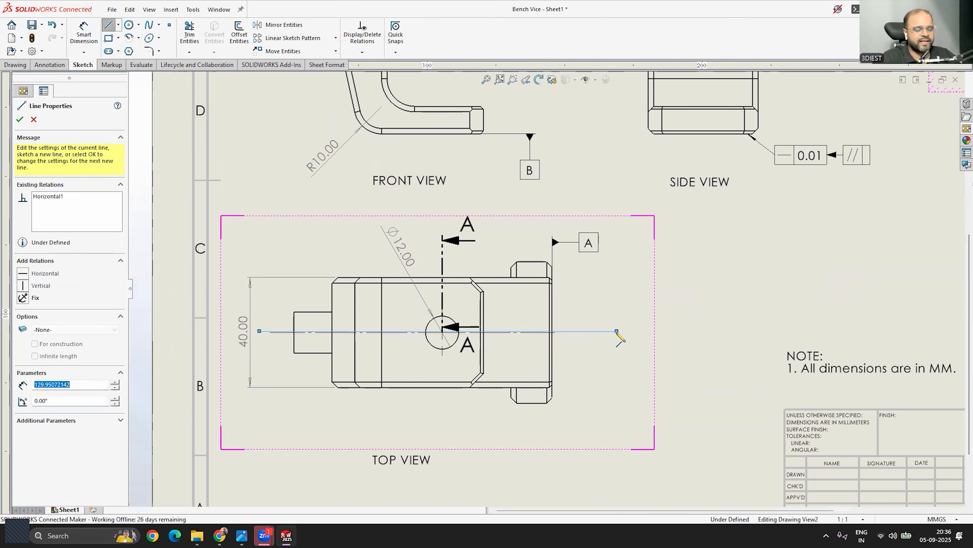
key("Escape")
Make the horizontal sketched line collinear with the top view's centerline.
scroll(277, 333, "up", 2)
scroll(277, 333, "up", 3)
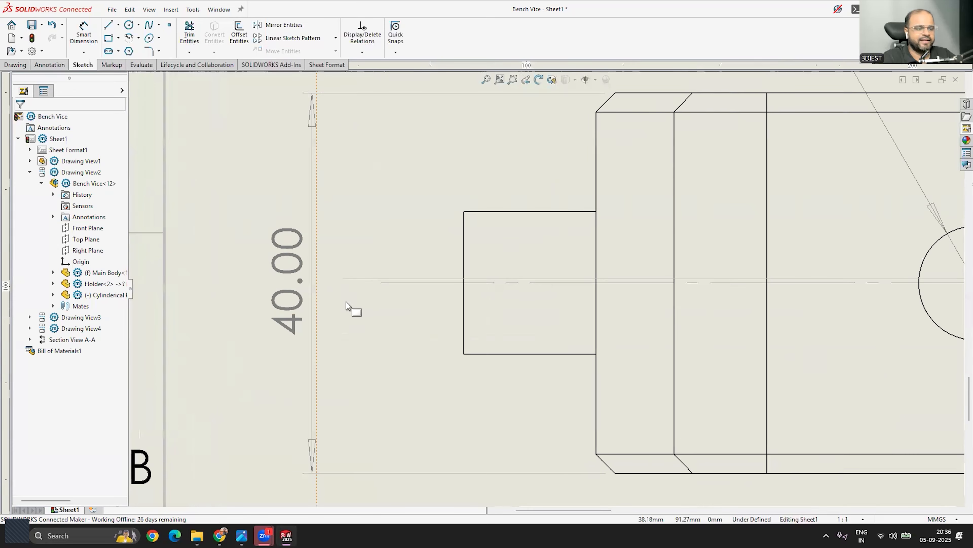
left_click(410, 277)
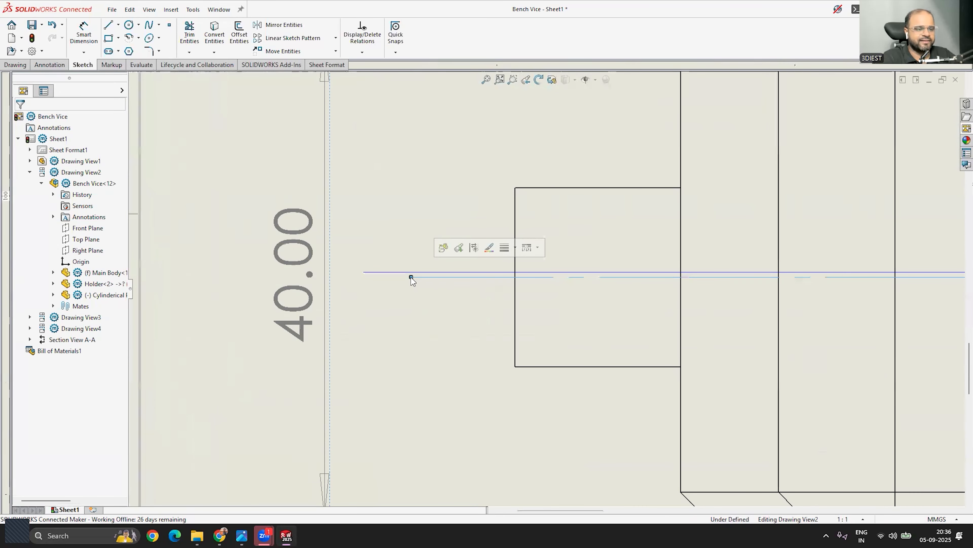
left_click(398, 273, "ctrl")
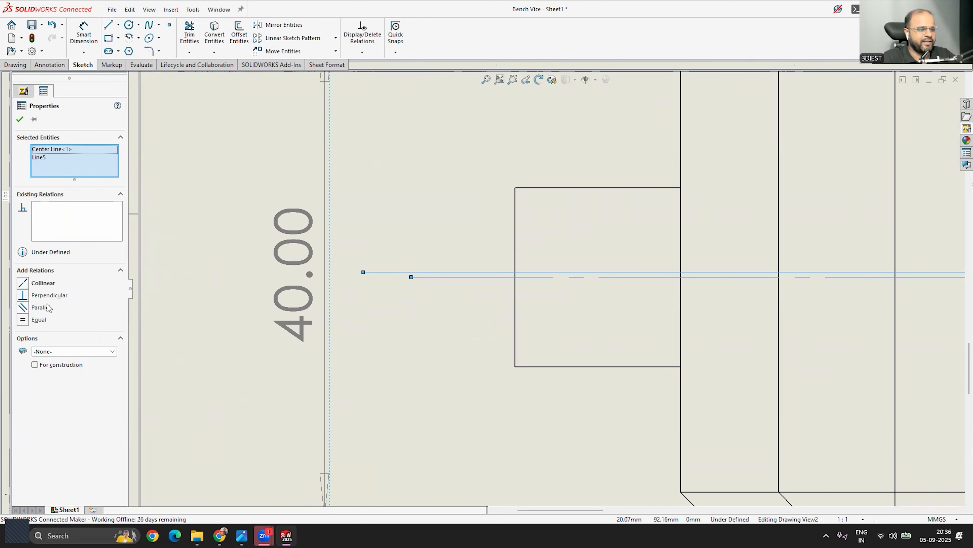
left_click(23, 283)
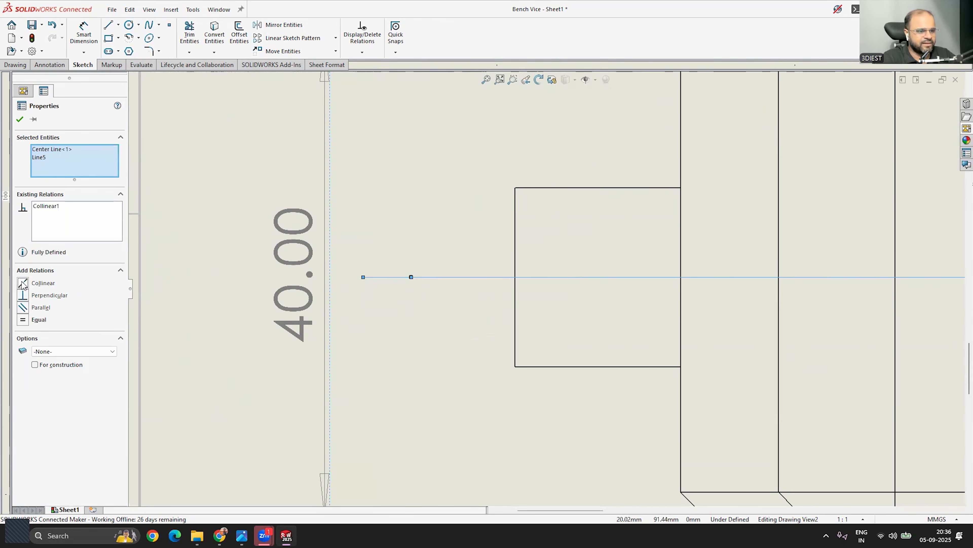
left_click(399, 299)
Create section view B-B from the horizontal sketched line, excluding no components, and place it between the side view and the isometric view.
scroll(338, 330, "up", 10)
scroll(667, 290, "down", 3)
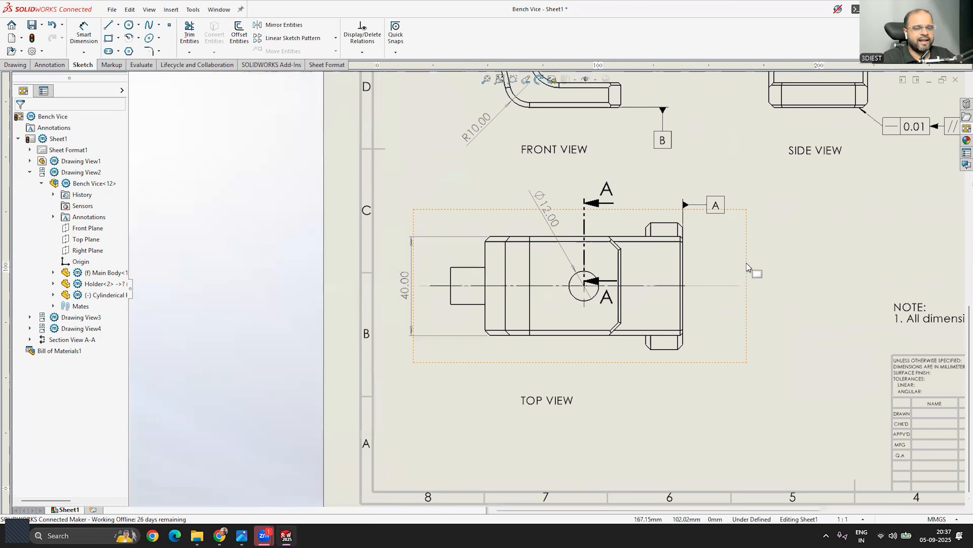
left_click(718, 286)
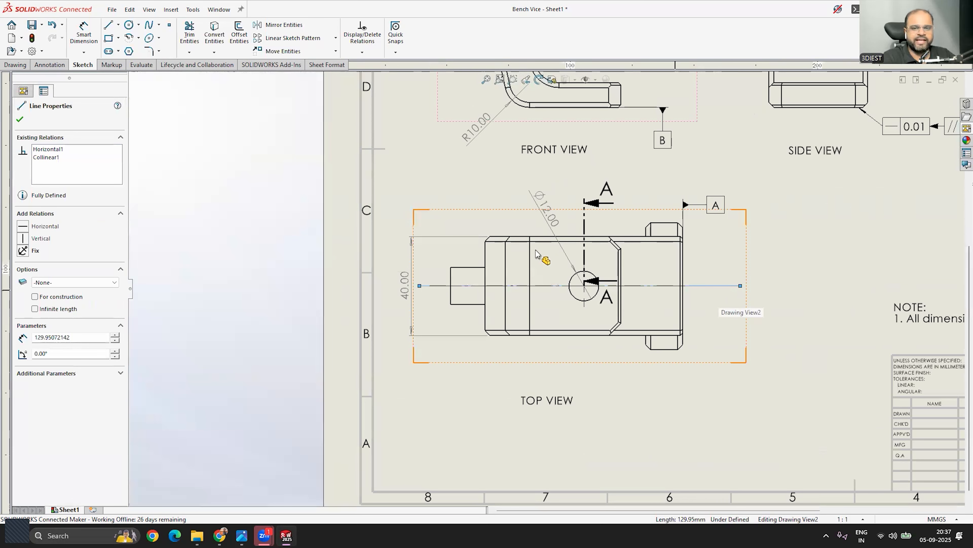
left_click(17, 65)
left_click(158, 34)
key("z")
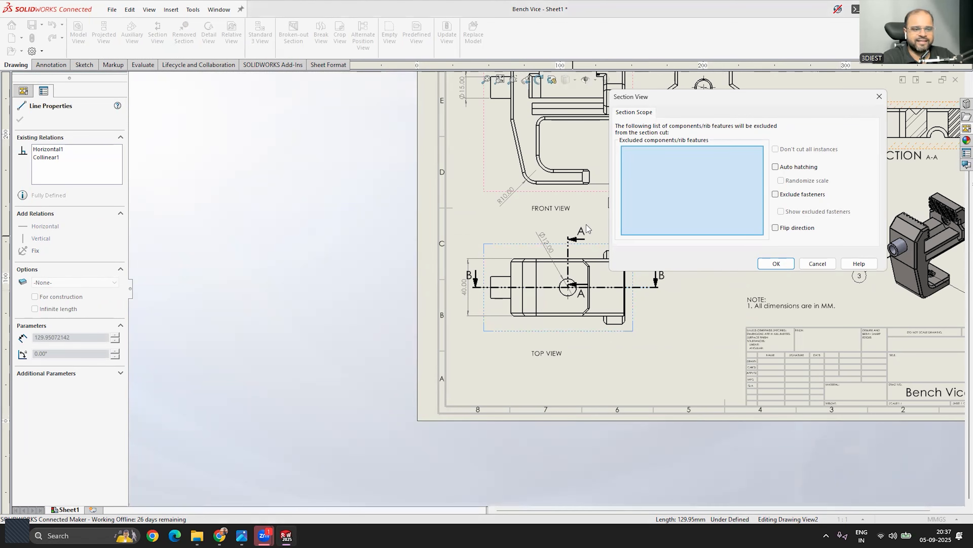
left_click(777, 264)
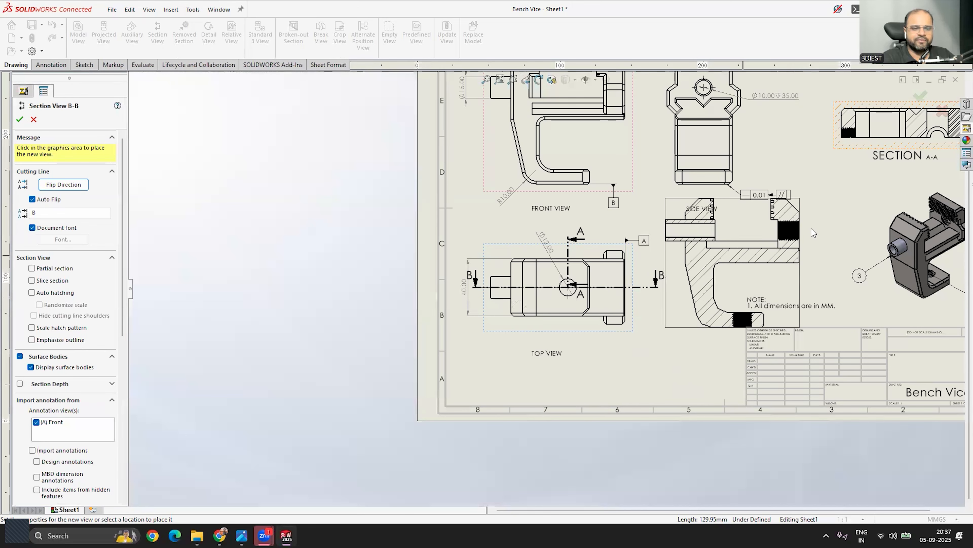
left_click(810, 239)
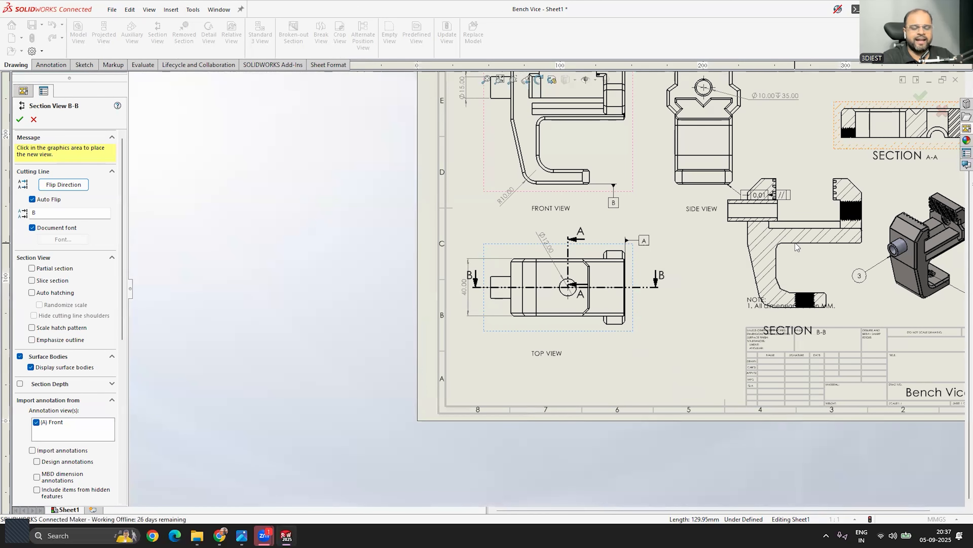
Select section view B-B and examine how it fits between the side view, isometric view, note and title block.
key("z")
scroll(708, 265, "down", 6)
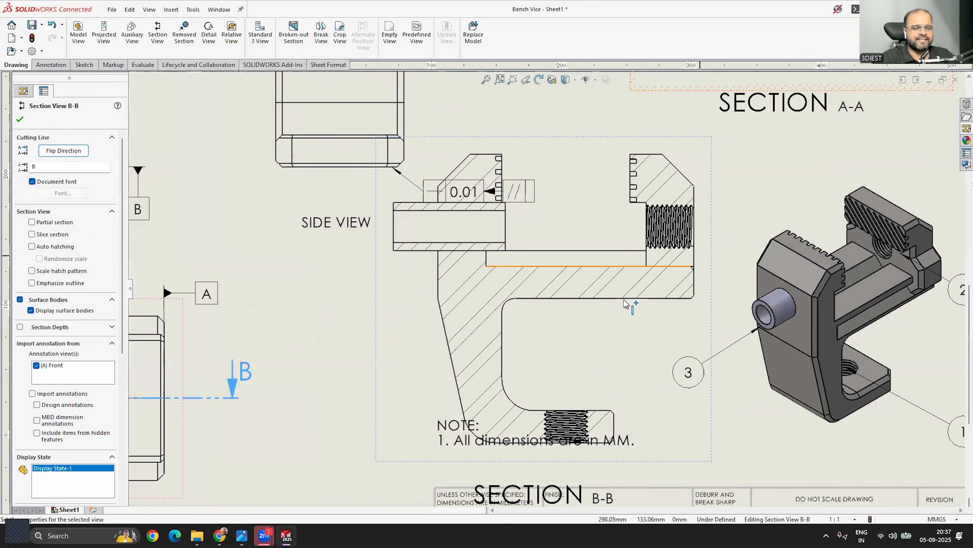
scroll(437, 298, "up", 4)
scroll(437, 297, "down", 1)
left_click(565, 427)
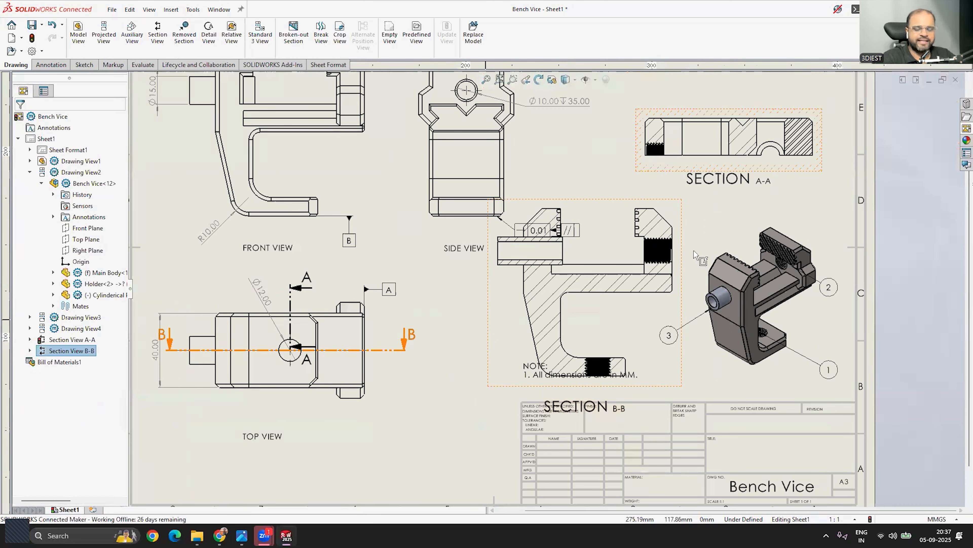
left_click(582, 317)
scroll(700, 233, "up", 2)
scroll(655, 355, "down", 5)
scroll(575, 324, "up", 5)
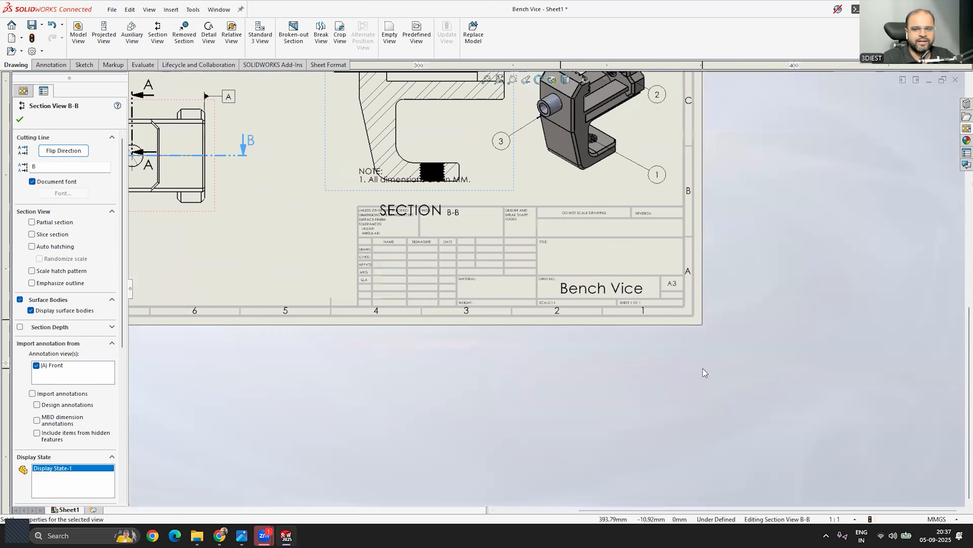
scroll(464, 224, "down", 1)
scroll(463, 225, "down", 2)
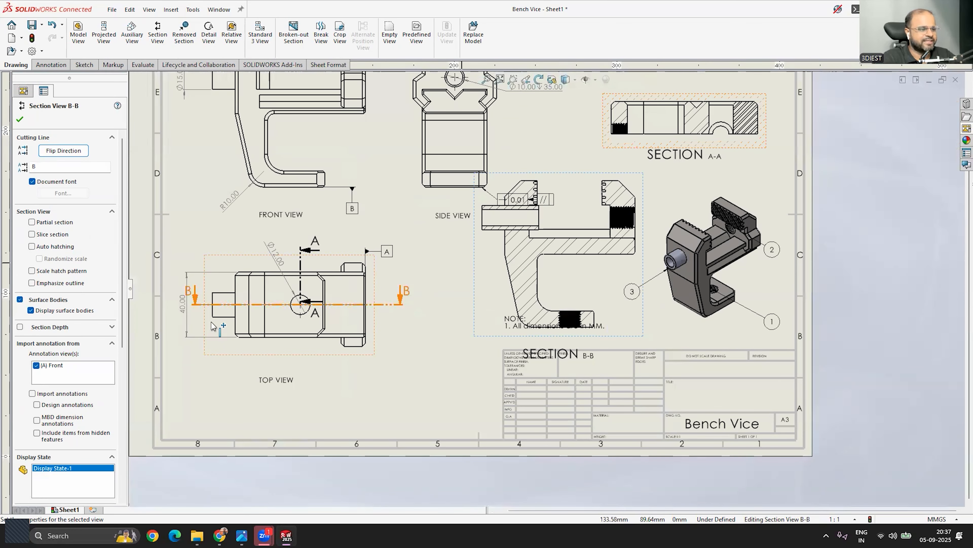
Give section view B-B a custom scale, trying 2:1 first and settling on 1:2.
scroll(123, 263, "down", 6)
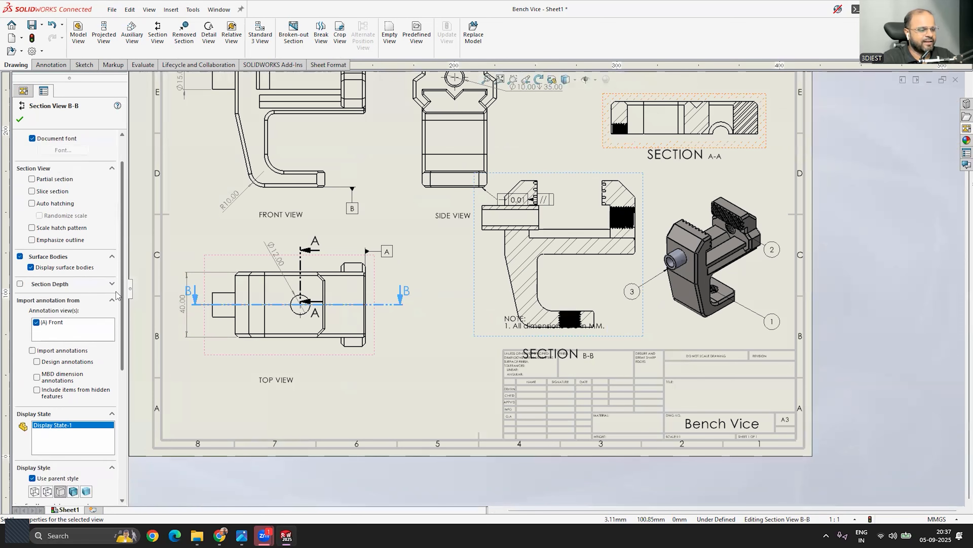
left_click(32, 403)
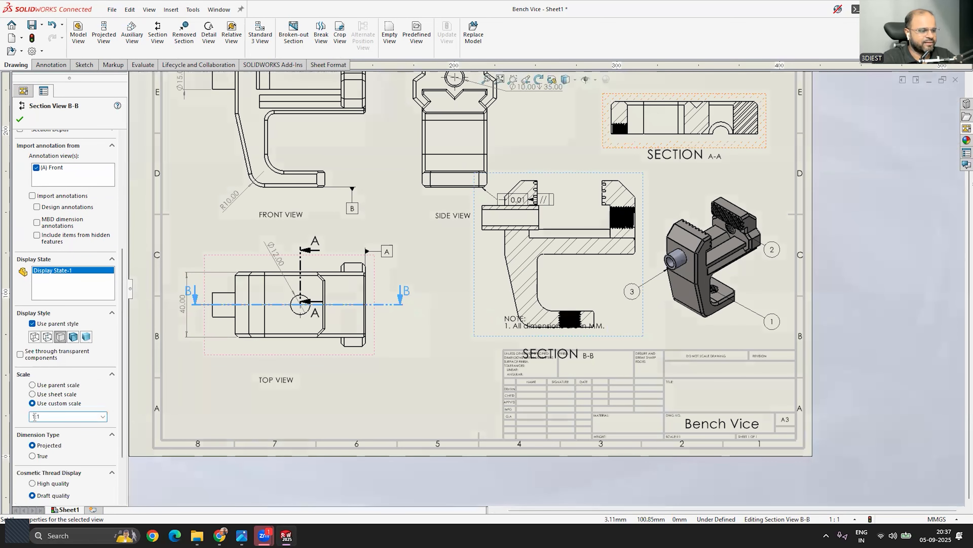
key("Return")
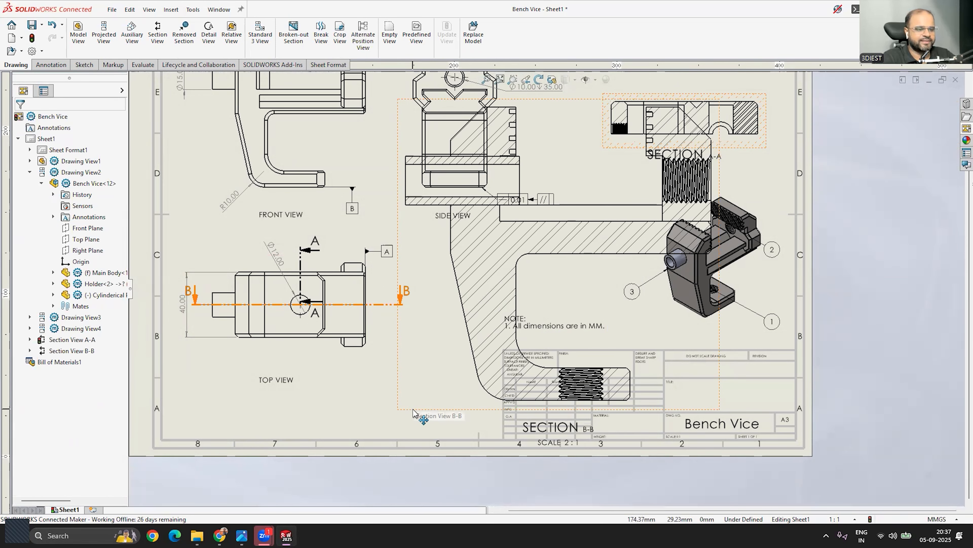
left_click(413, 412)
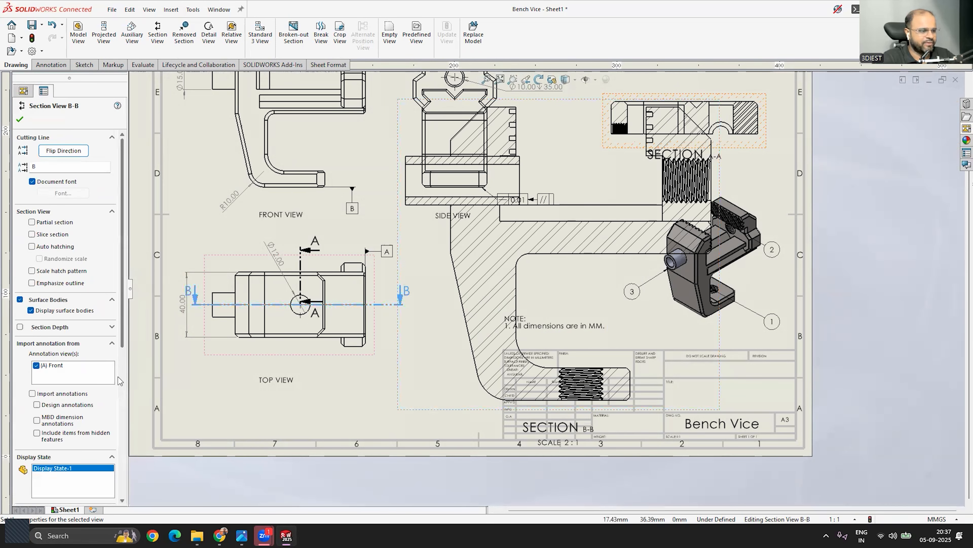
scroll(121, 381, "down", 5)
double_click(45, 424)
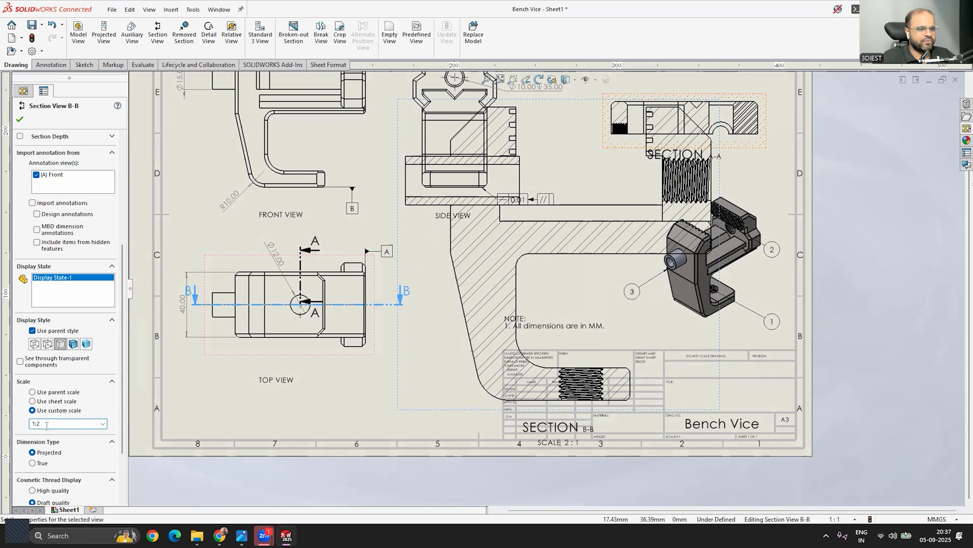
type("1:2")
key("Return")
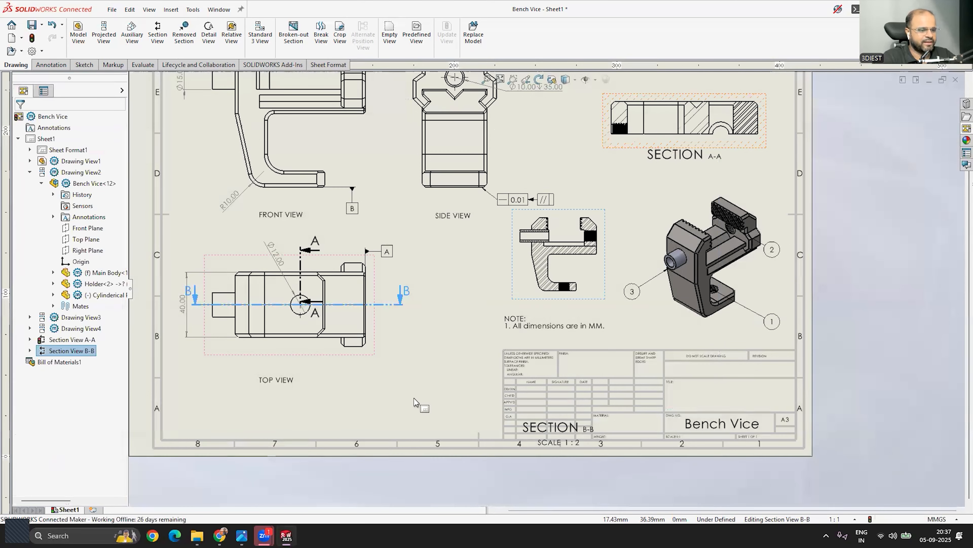
Move section view B-B into the free space between the top view and the title block.
scroll(543, 282, "up", 3)
left_click_drag(543, 282, 378, 427)
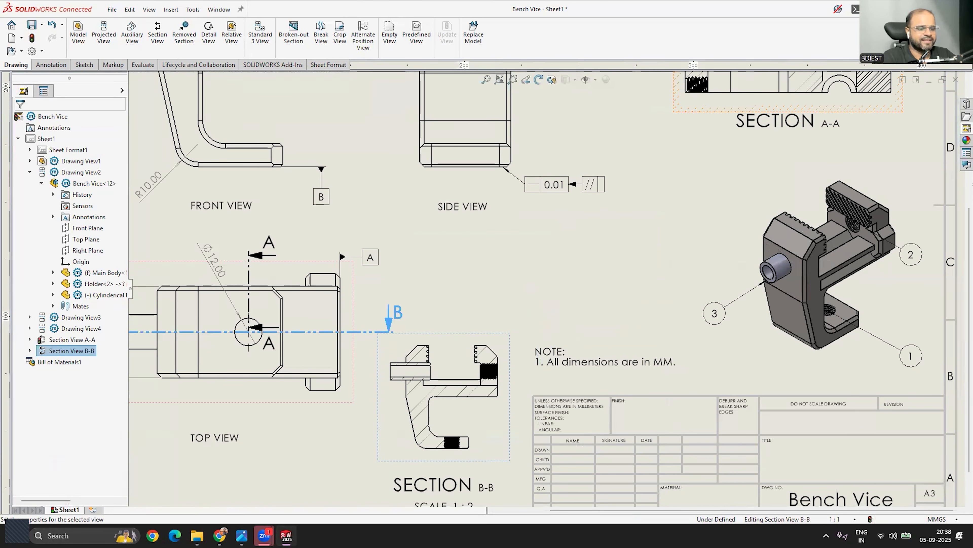
scroll(460, 330, "up", 6)
scroll(482, 324, "down", 4)
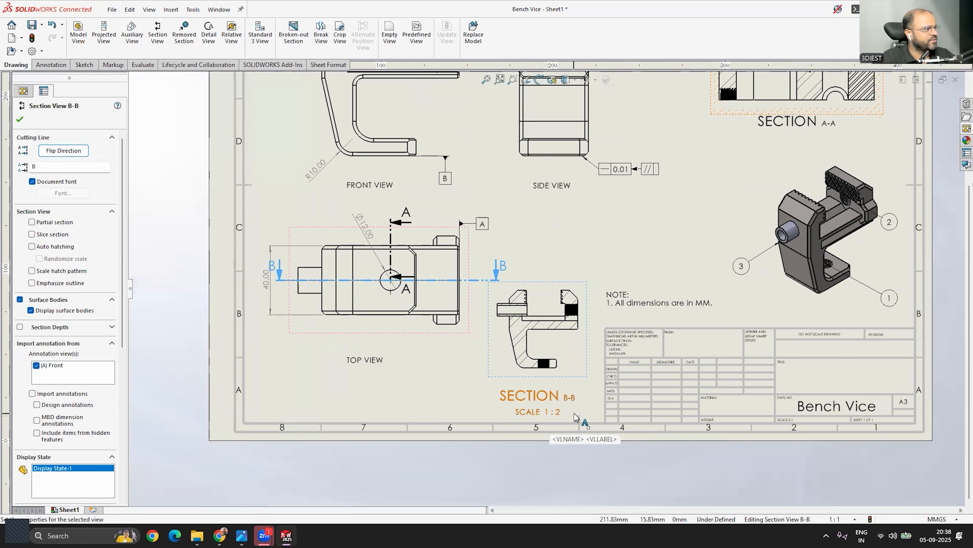
Review the whole sheet, checking section B-B's scale label, the title block scale, the isometric view and the other views, and deselect section B-B.
scroll(812, 410, "down", 2)
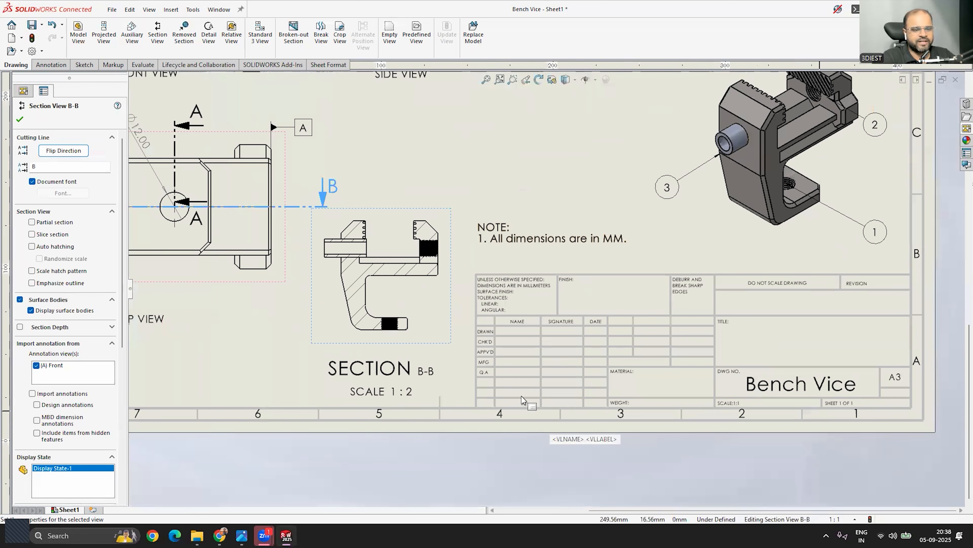
scroll(590, 385, "down", 1)
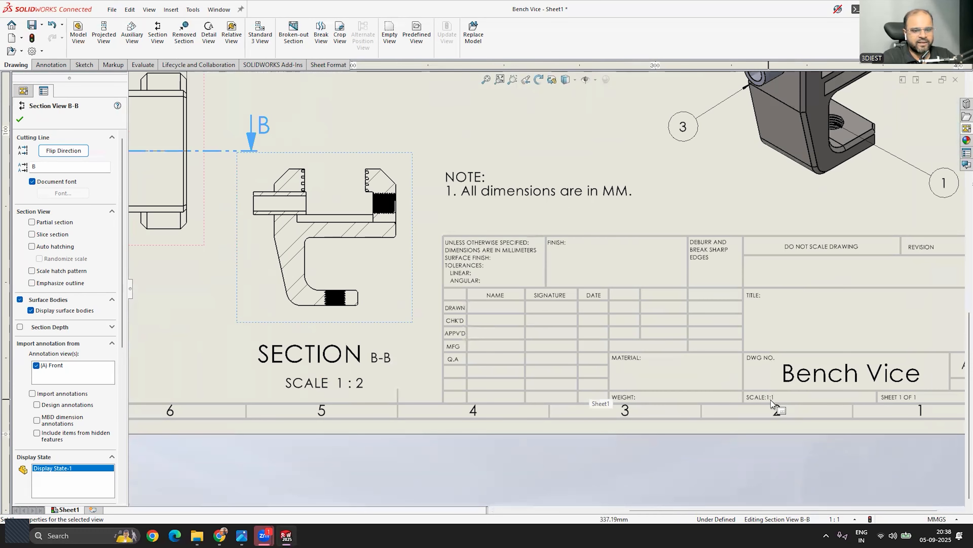
key("f")
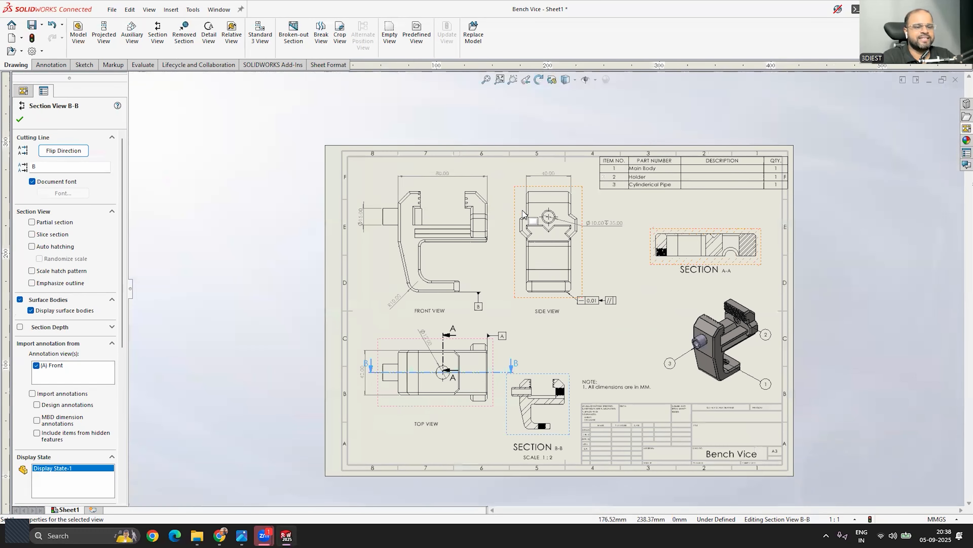
scroll(575, 331, "down", 1)
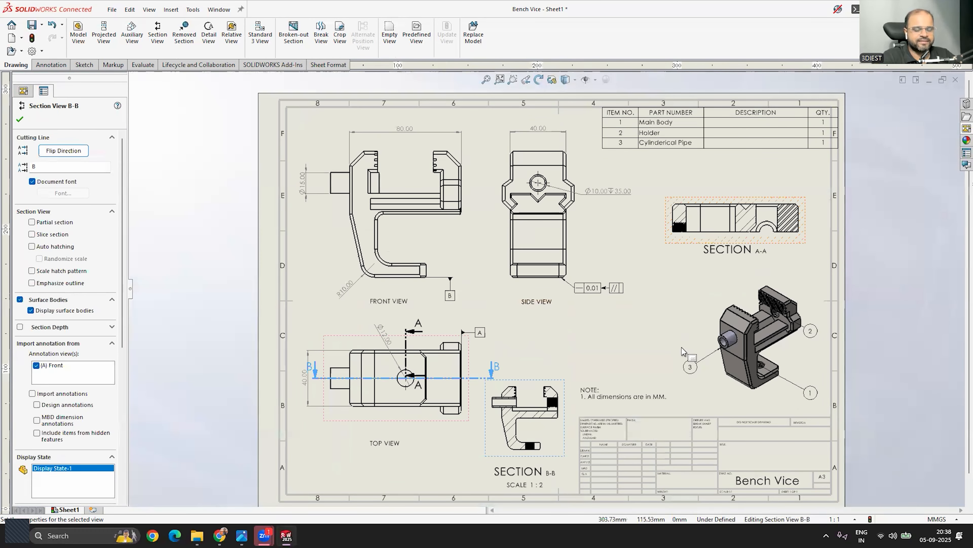
scroll(527, 326, "up", 2)
scroll(523, 412, "down", 2)
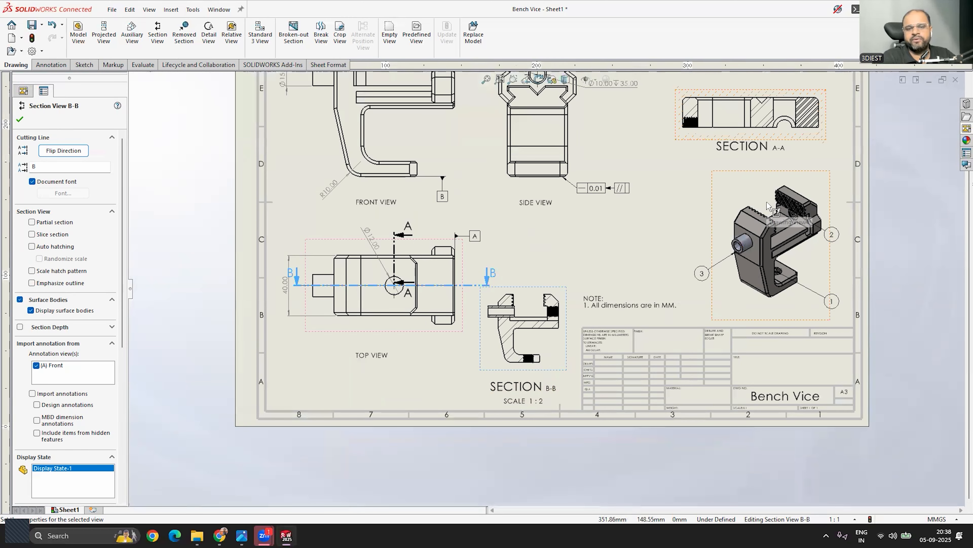
scroll(739, 212, "up", 1)
scroll(666, 274, "down", 1)
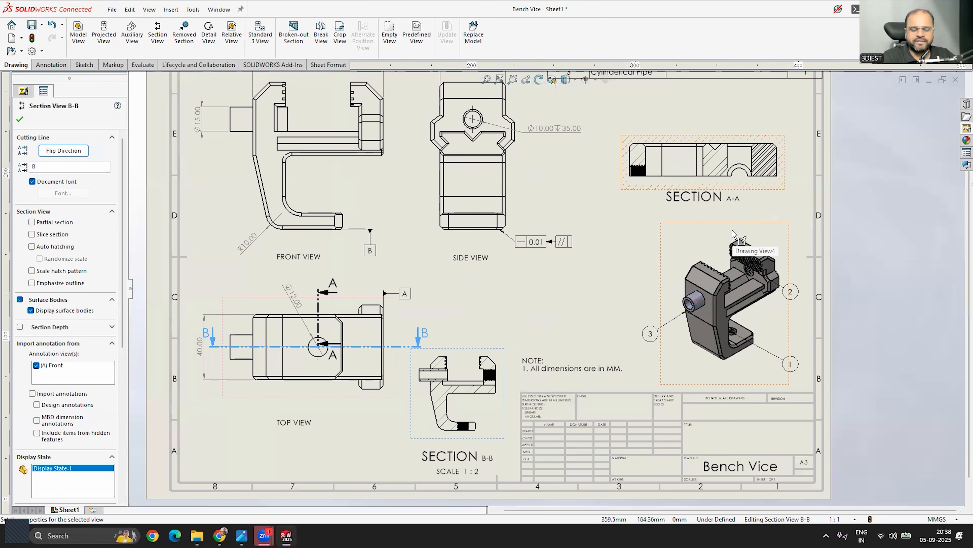
scroll(655, 290, "down", 2)
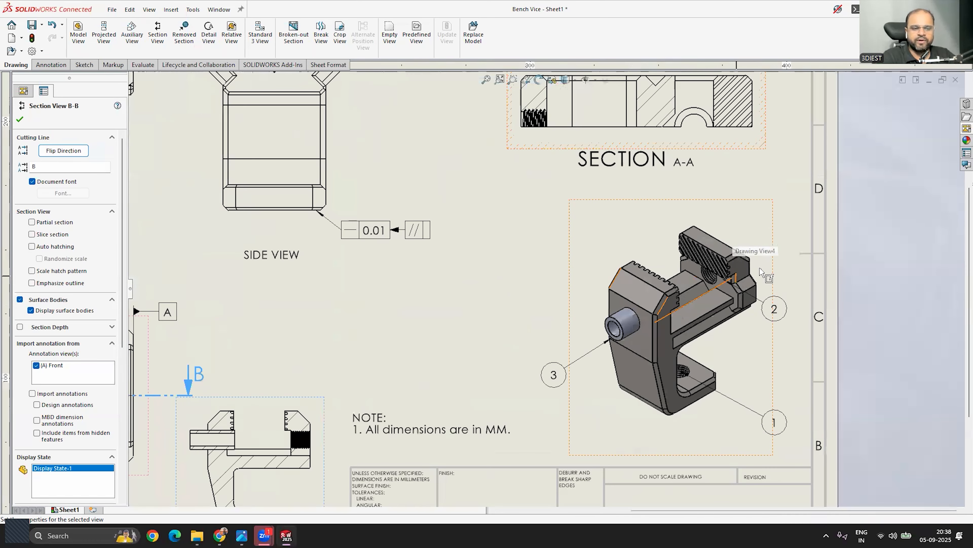
key("z")
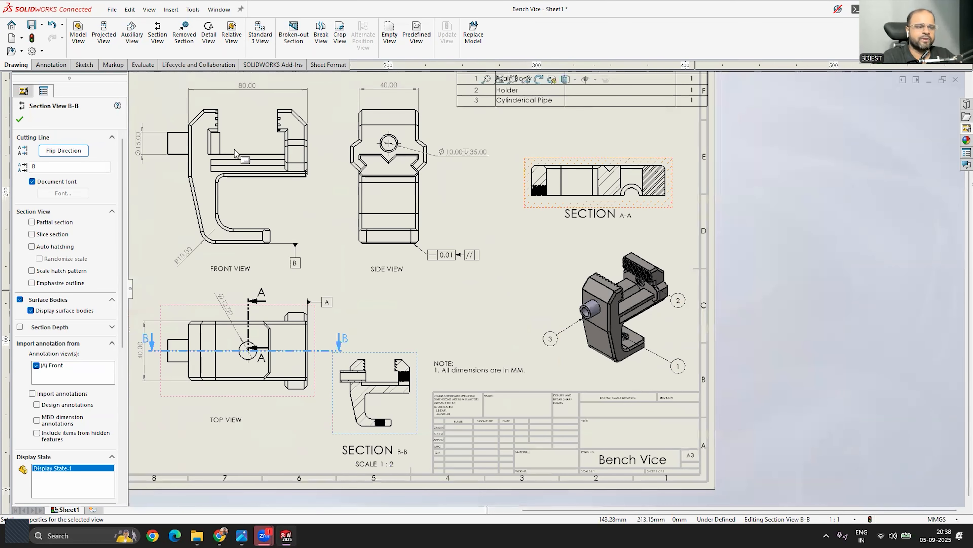
scroll(525, 264, "up", 3)
scroll(492, 282, "down", 3)
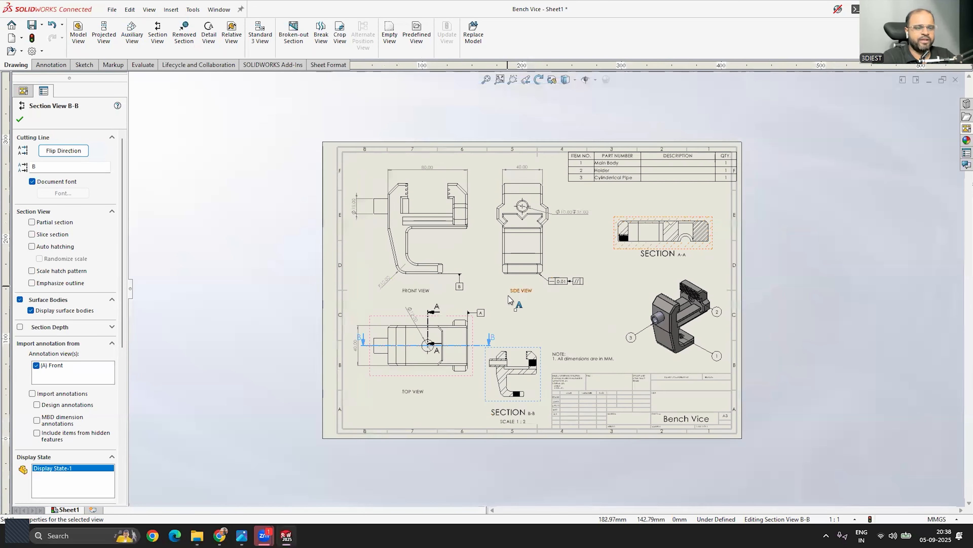
left_click(250, 245)
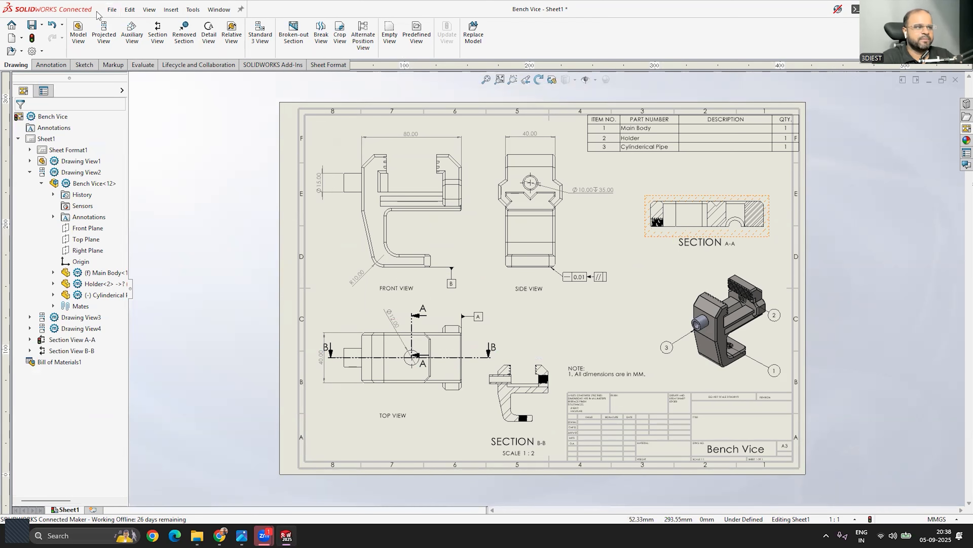
Save a copy of the drawing to the Desktop in Adobe Portable Document Format as Bench Vice.pdf.
left_click(112, 11)
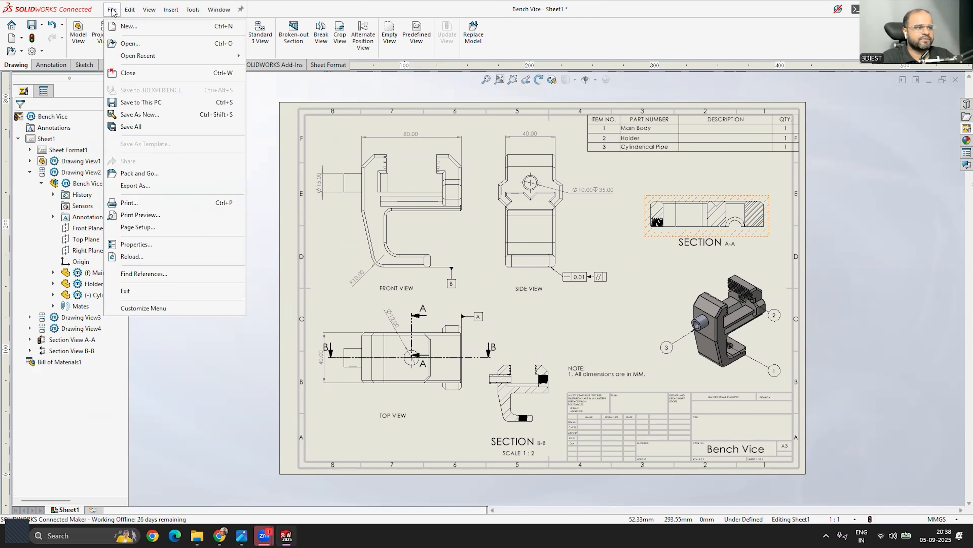
left_click(139, 115)
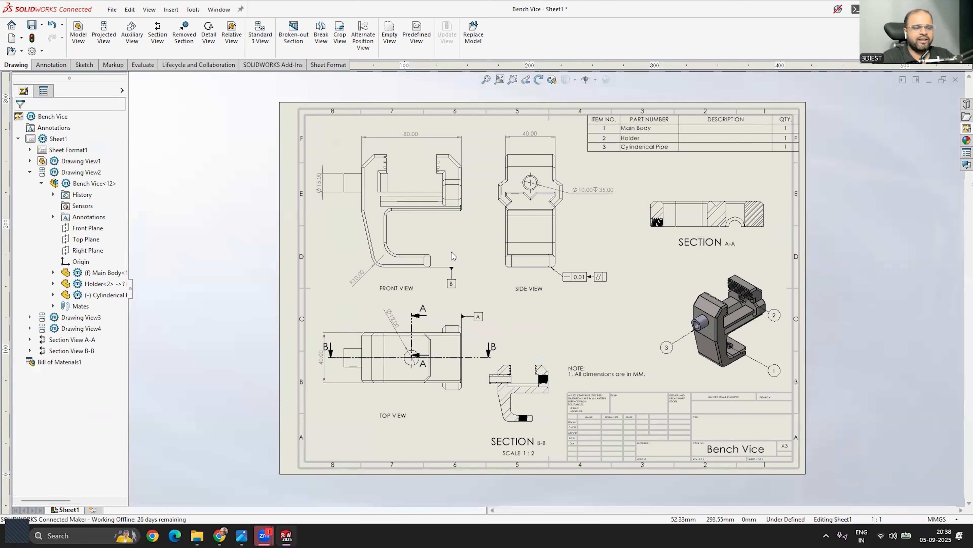
left_click(104, 187)
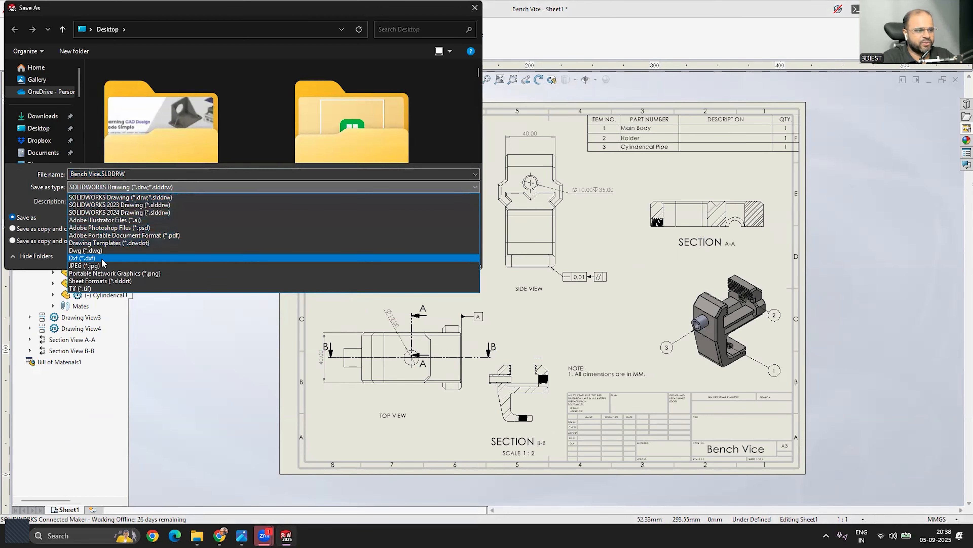
left_click(103, 235)
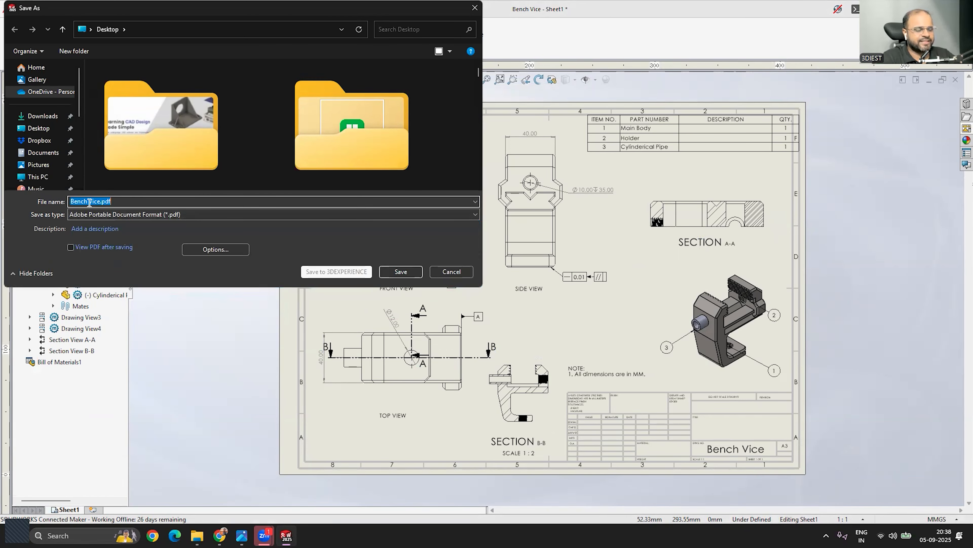
left_click(35, 128)
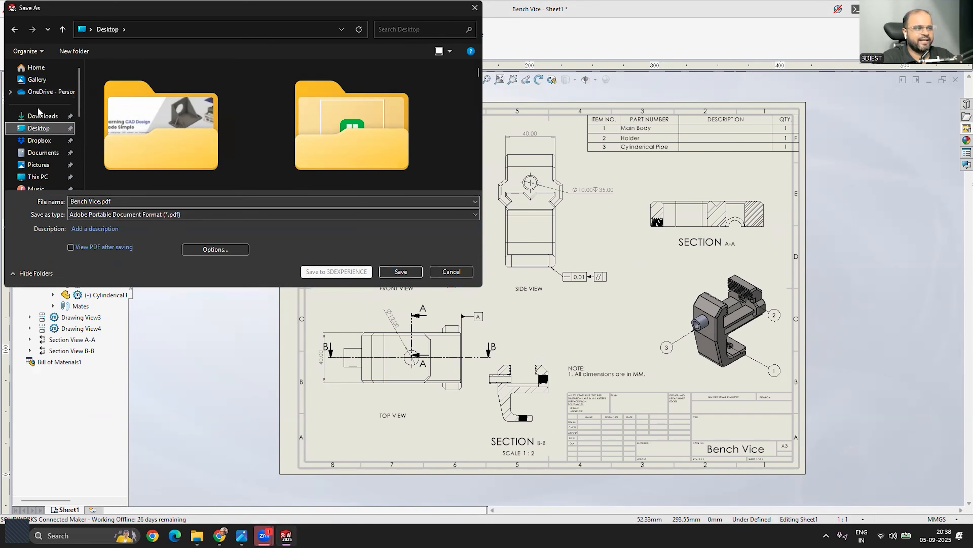
left_click(403, 272)
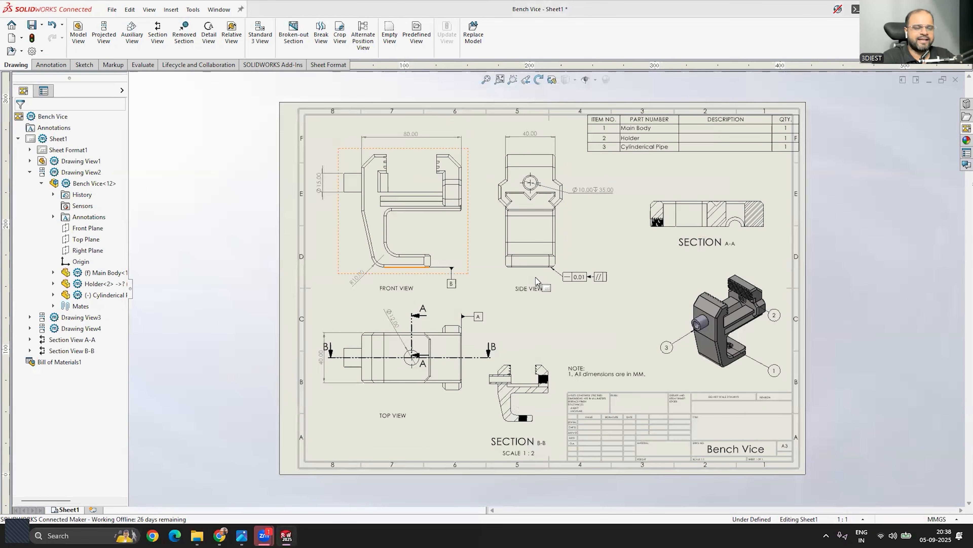
Switch to the Windows desktop and open Bench Vice.pdf to check the exported sheet.
key("super+d")
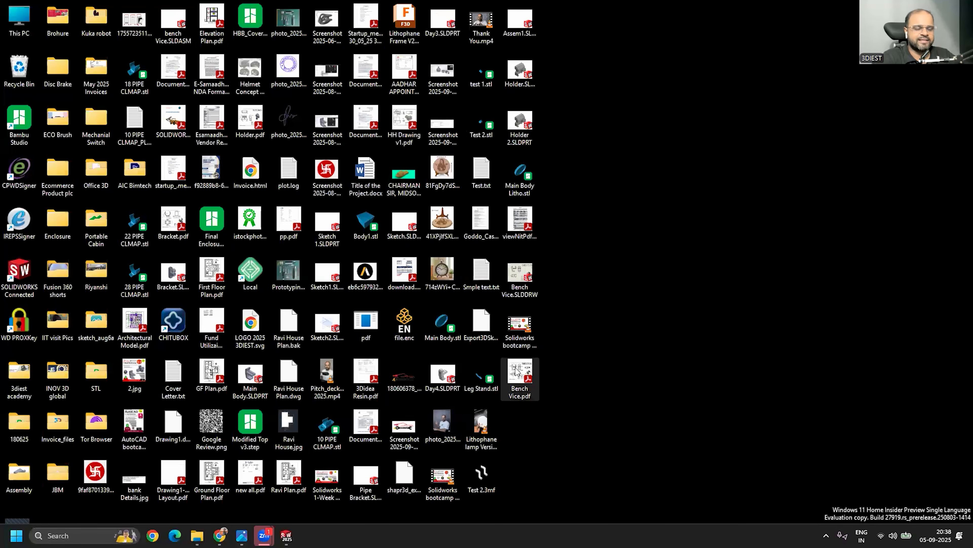
double_click(516, 371)
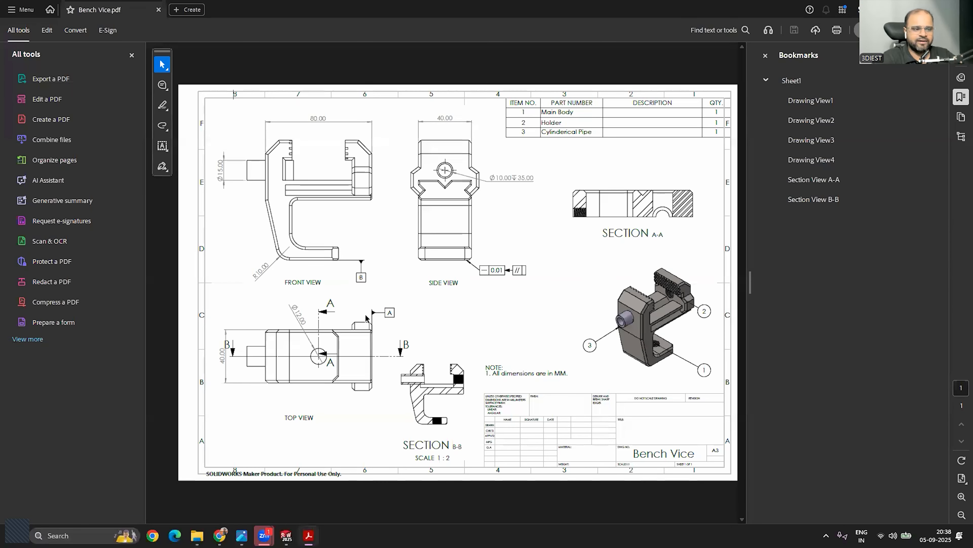